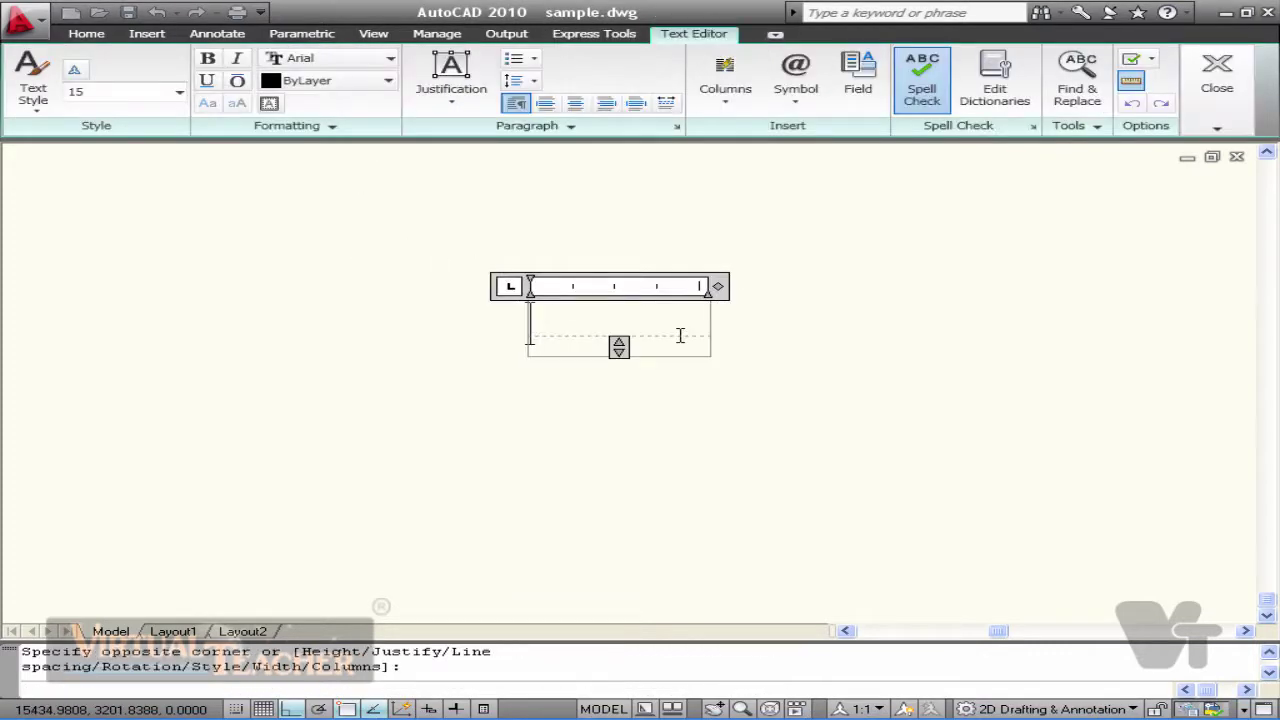
Finish entering the AUTOCAD text, then select and erase it.
type("AUTOCAD")
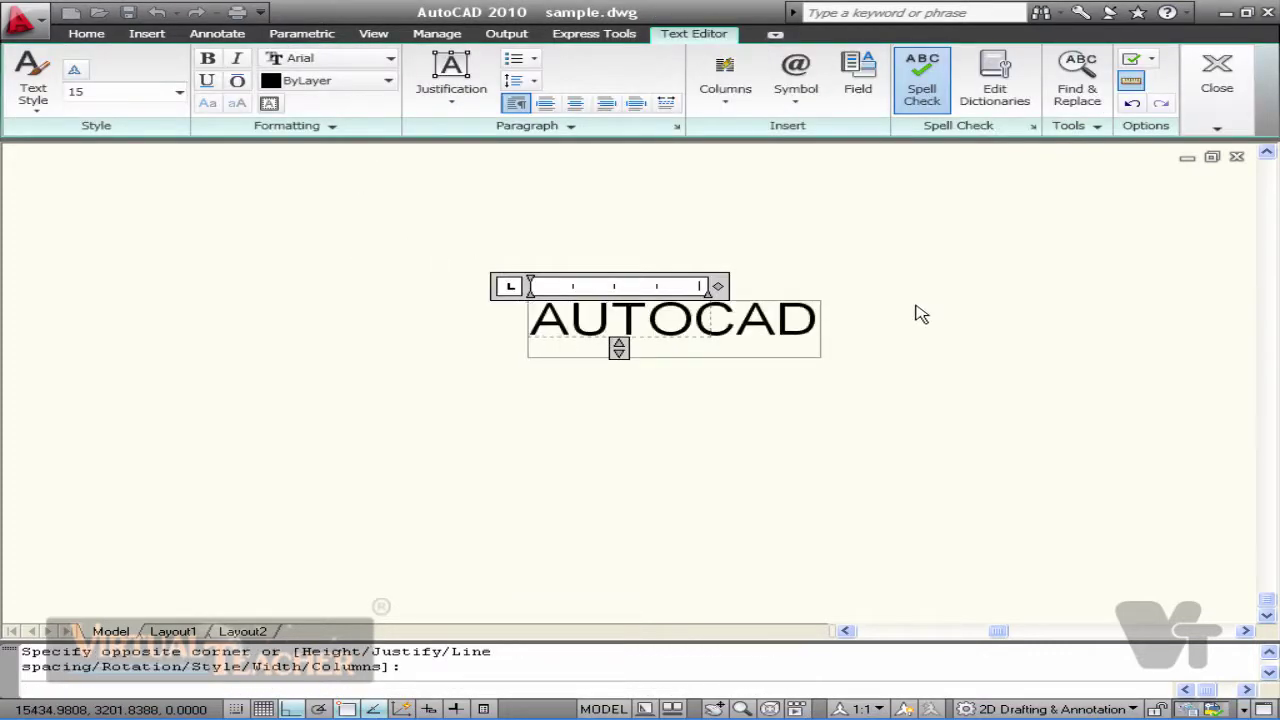
left_click(831, 440)
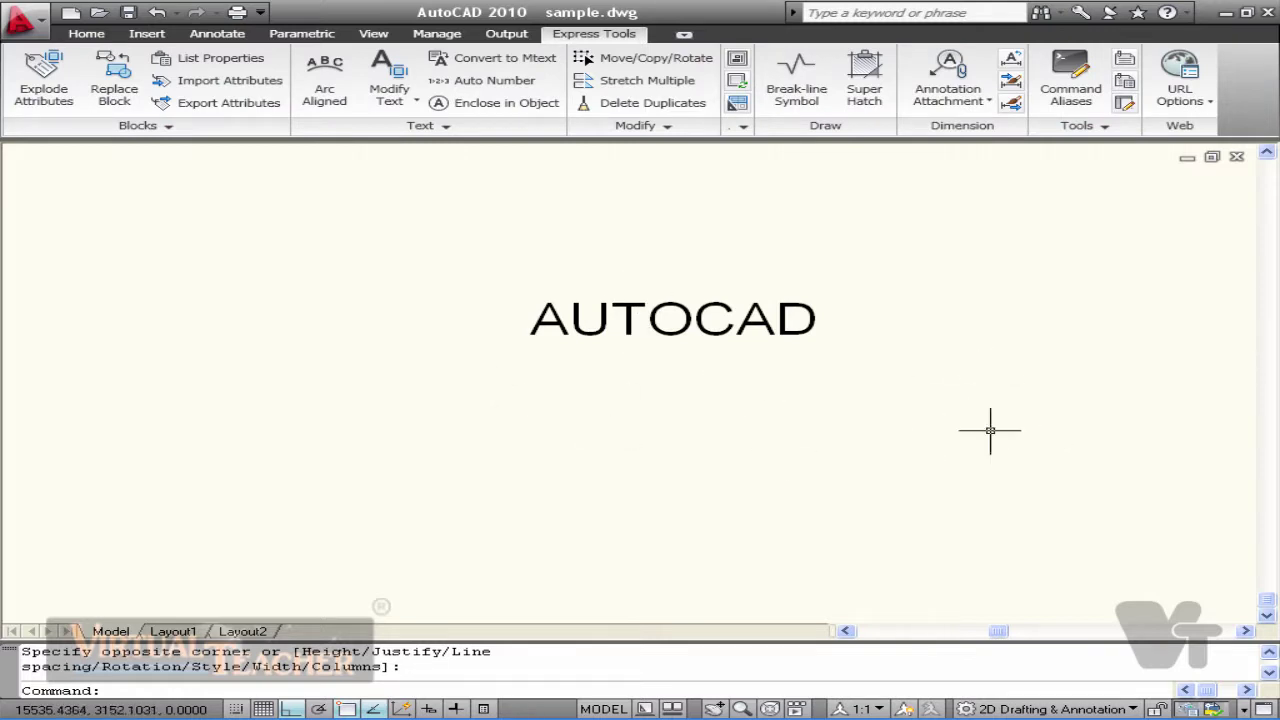
left_click(704, 335)
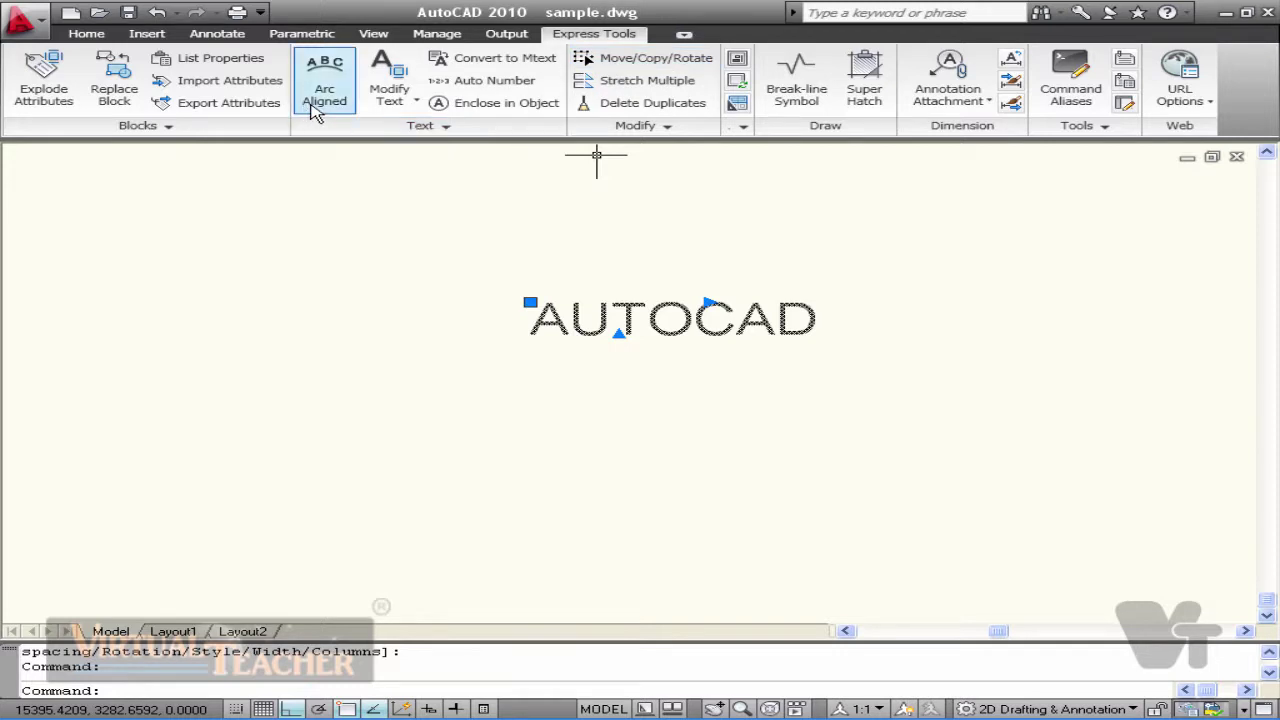
type("e")
key("Return")
Draw a three-point arc across the area where the text was.
type("a")
key("Return")
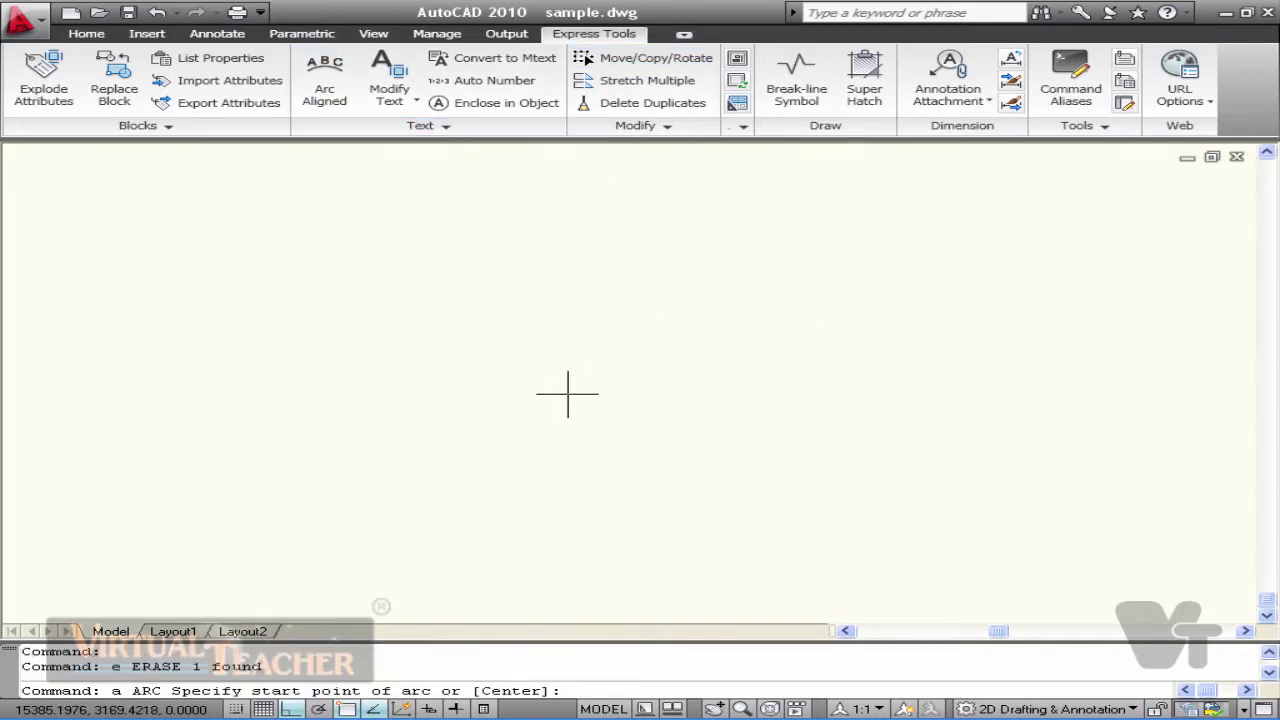
left_click(568, 393)
left_click(607, 333)
left_click(849, 357)
scroll(818, 375, "up", 3)
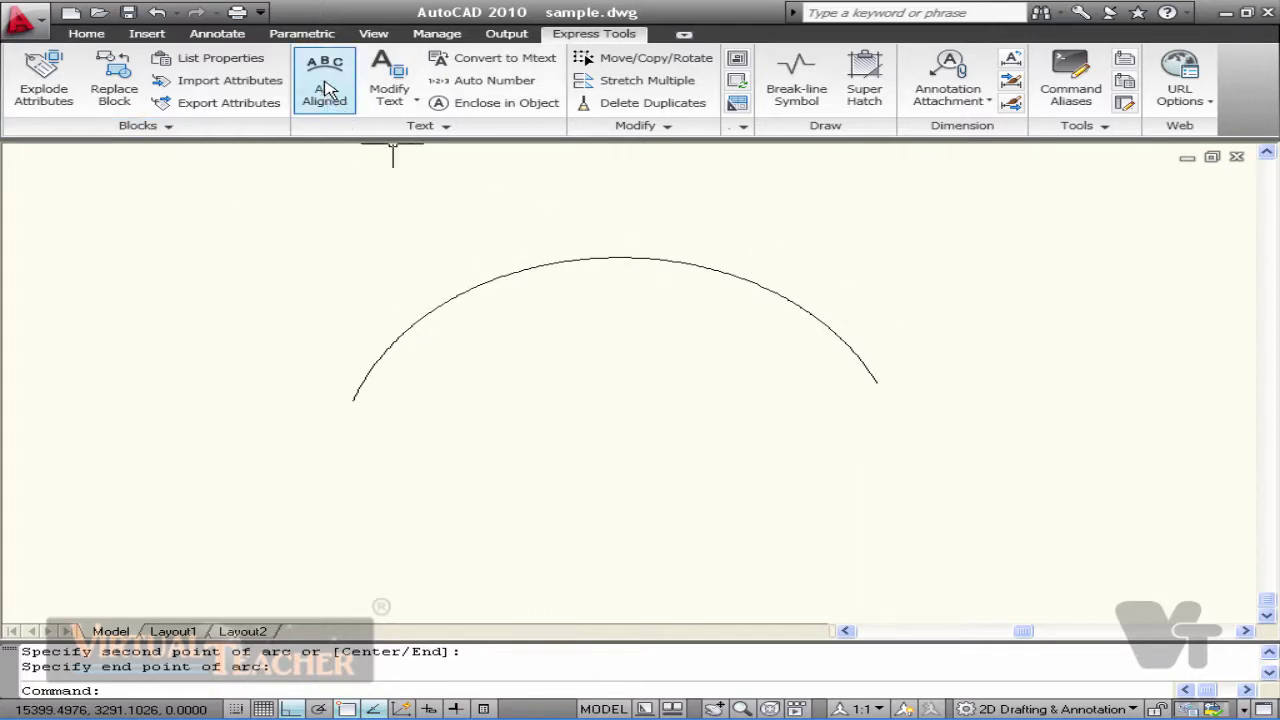
left_click(325, 88)
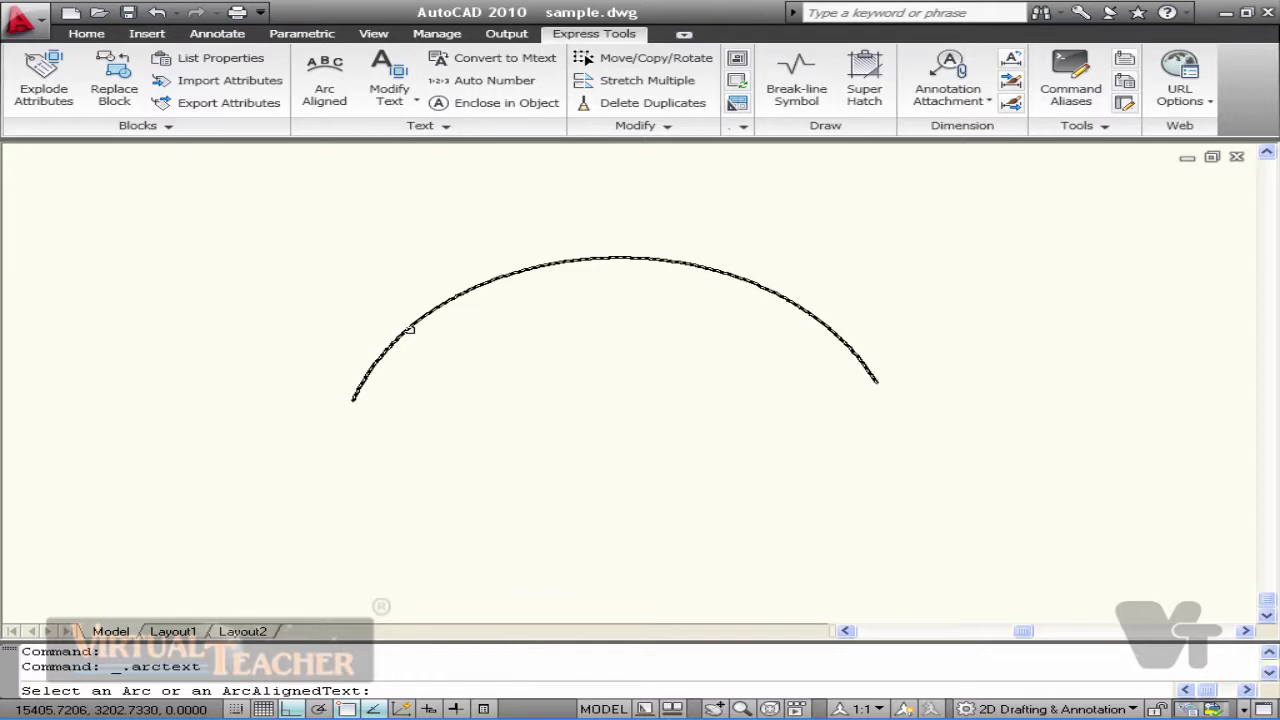
Place the word 'autocad' along the outside of the picked arc at text height 1.5.
left_click(409, 329)
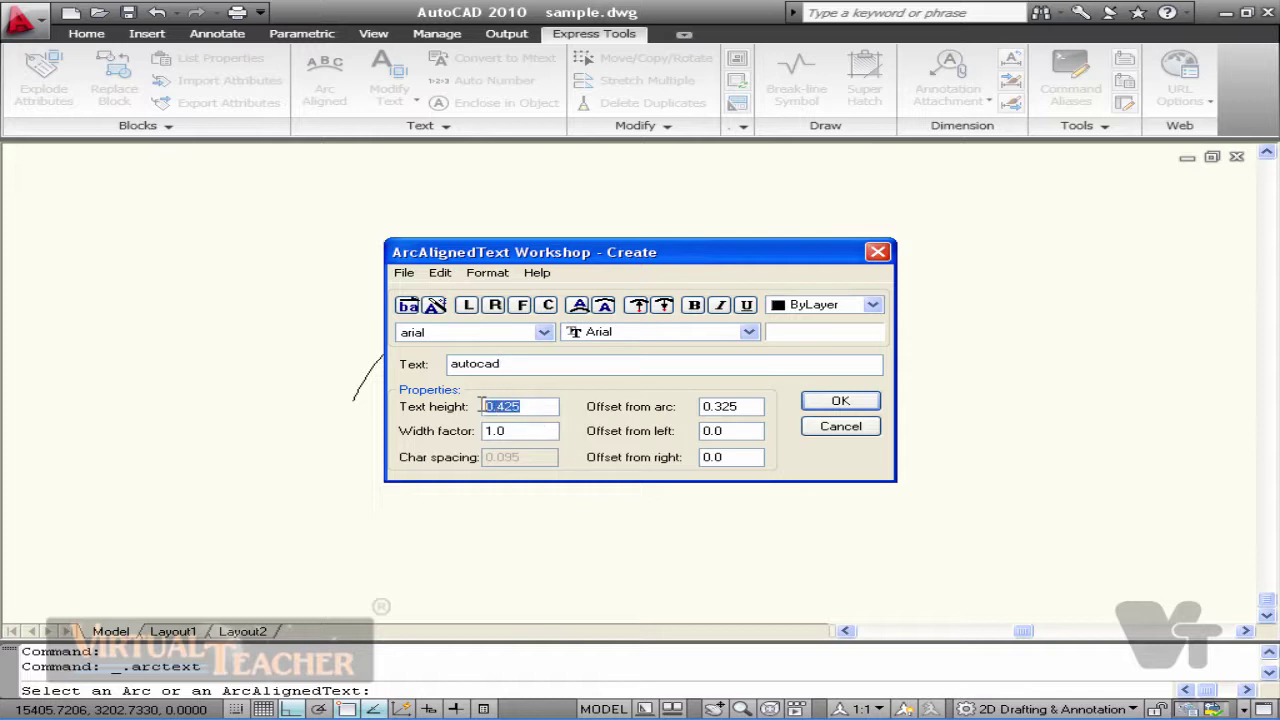
type("1.5")
left_click_drag(540, 252, 812, 250)
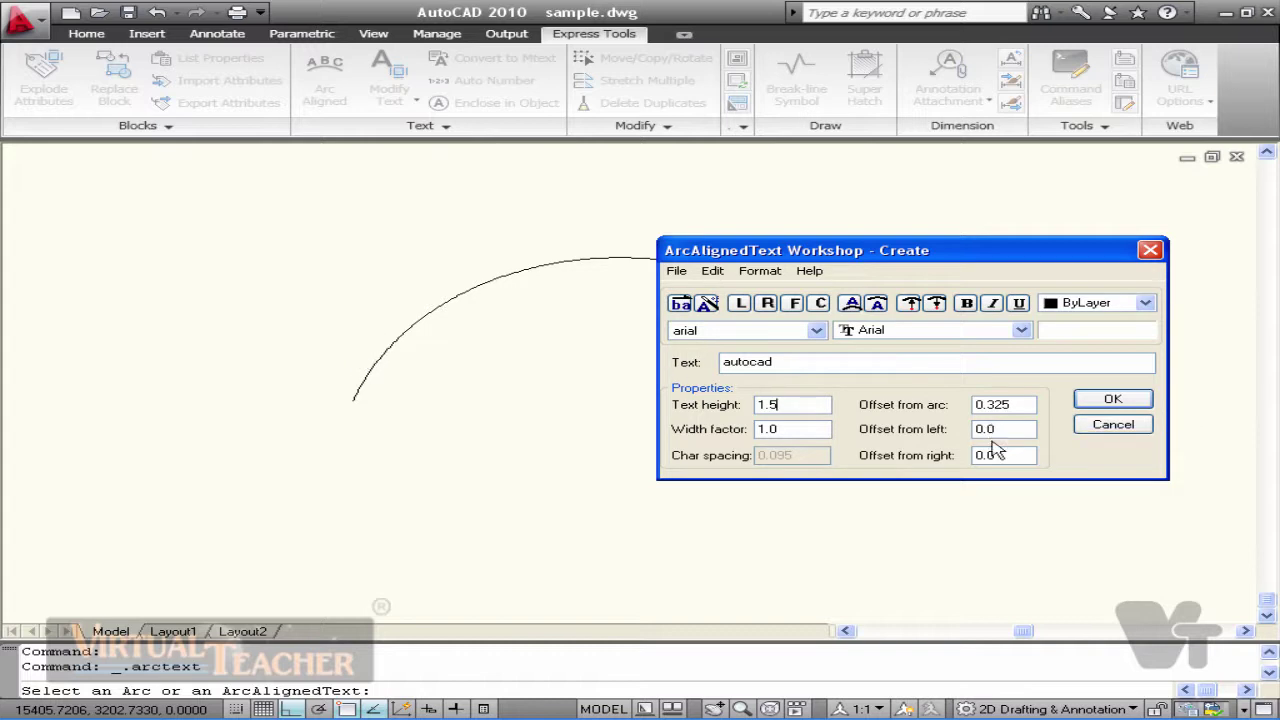
left_click_drag(954, 256, 818, 265)
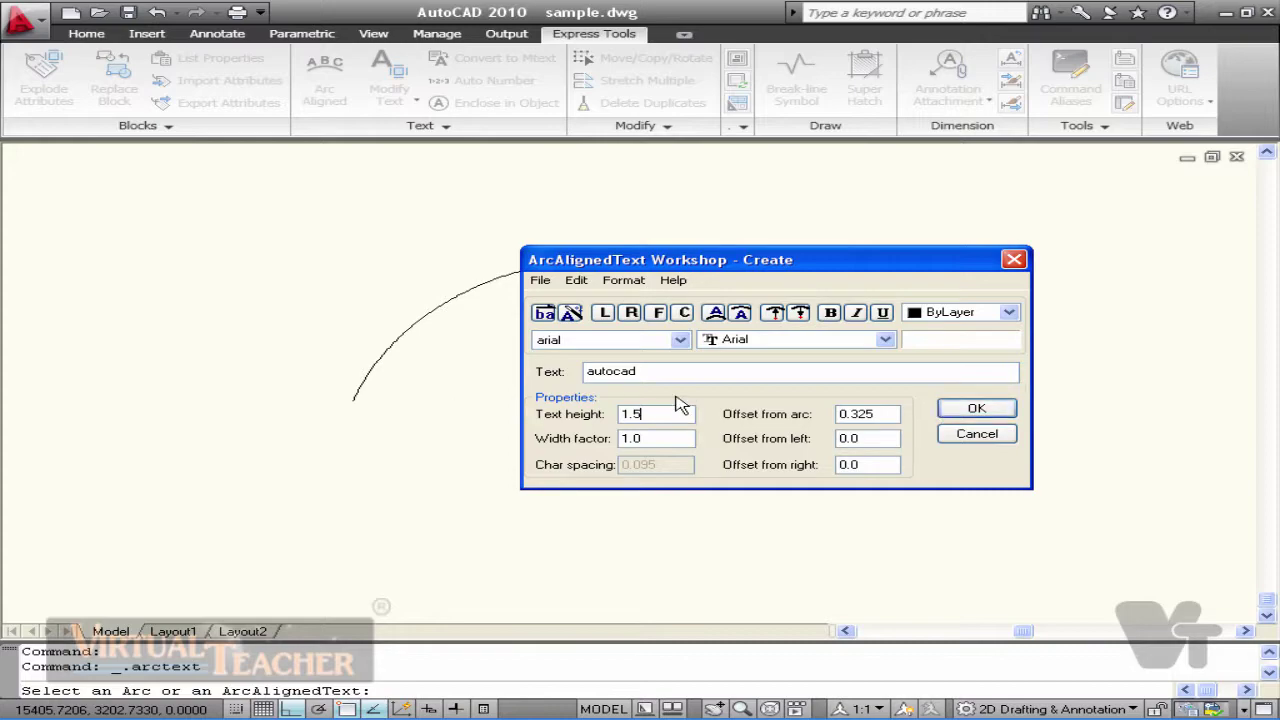
left_click(965, 409)
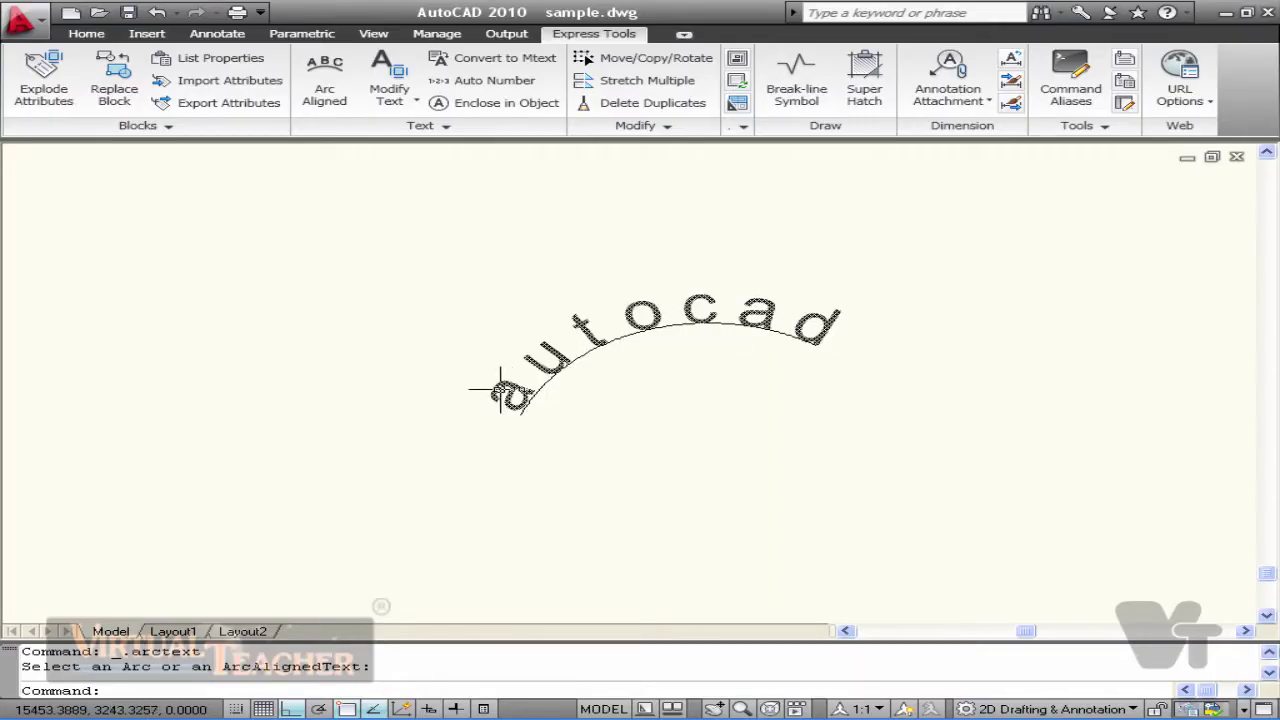
Reopen the arc text's settings and change its font to Times New Roman.
key("Return")
left_click(806, 328)
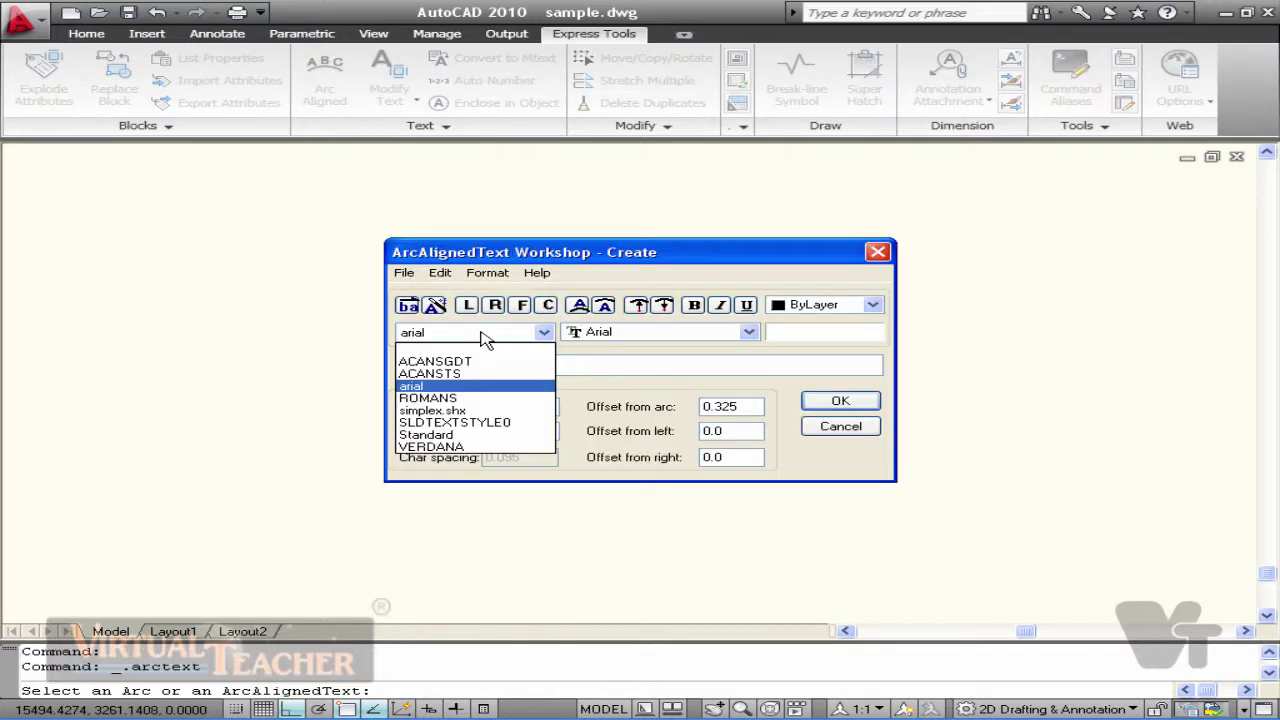
left_click(718, 341)
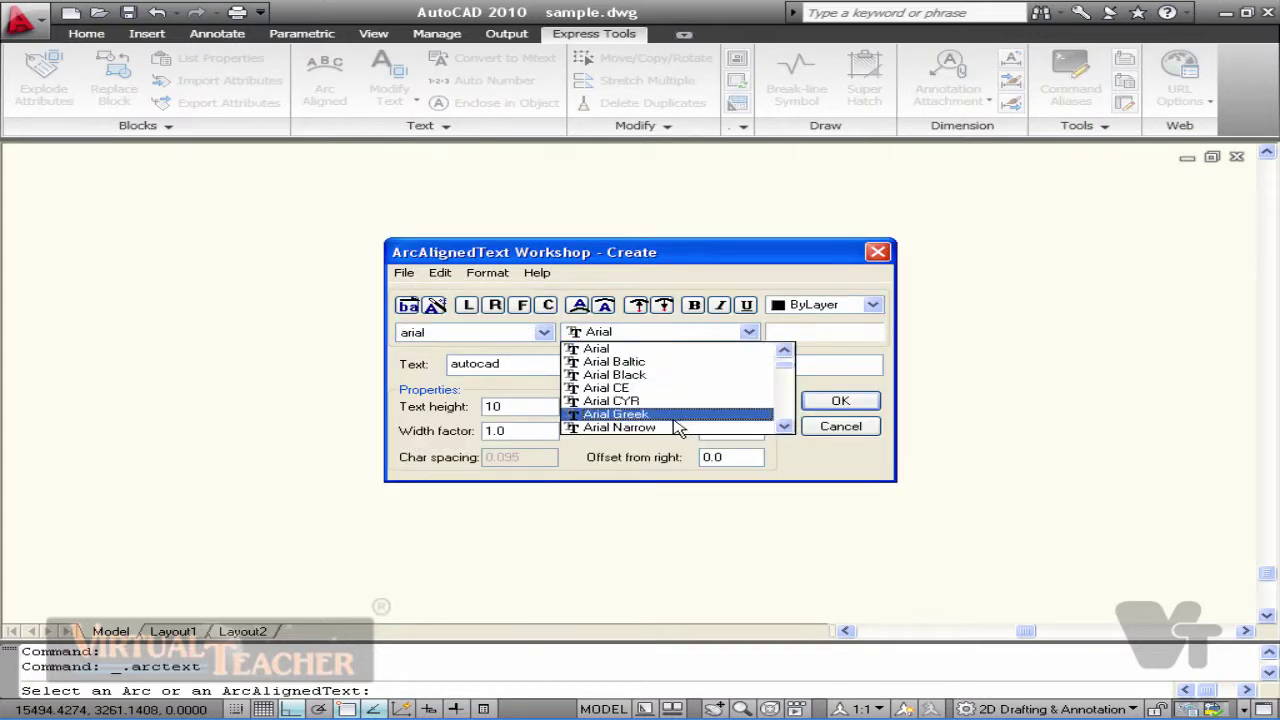
left_click(652, 362)
left_click(538, 332)
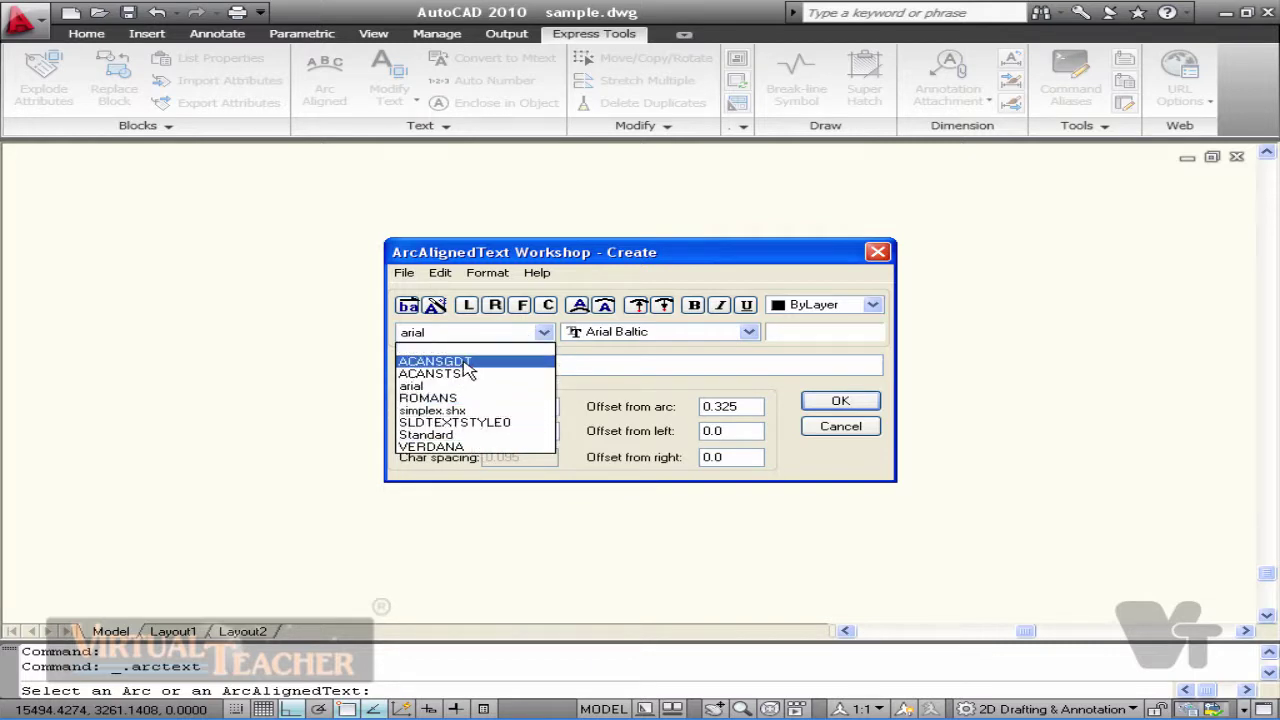
left_click(690, 332)
key("t")
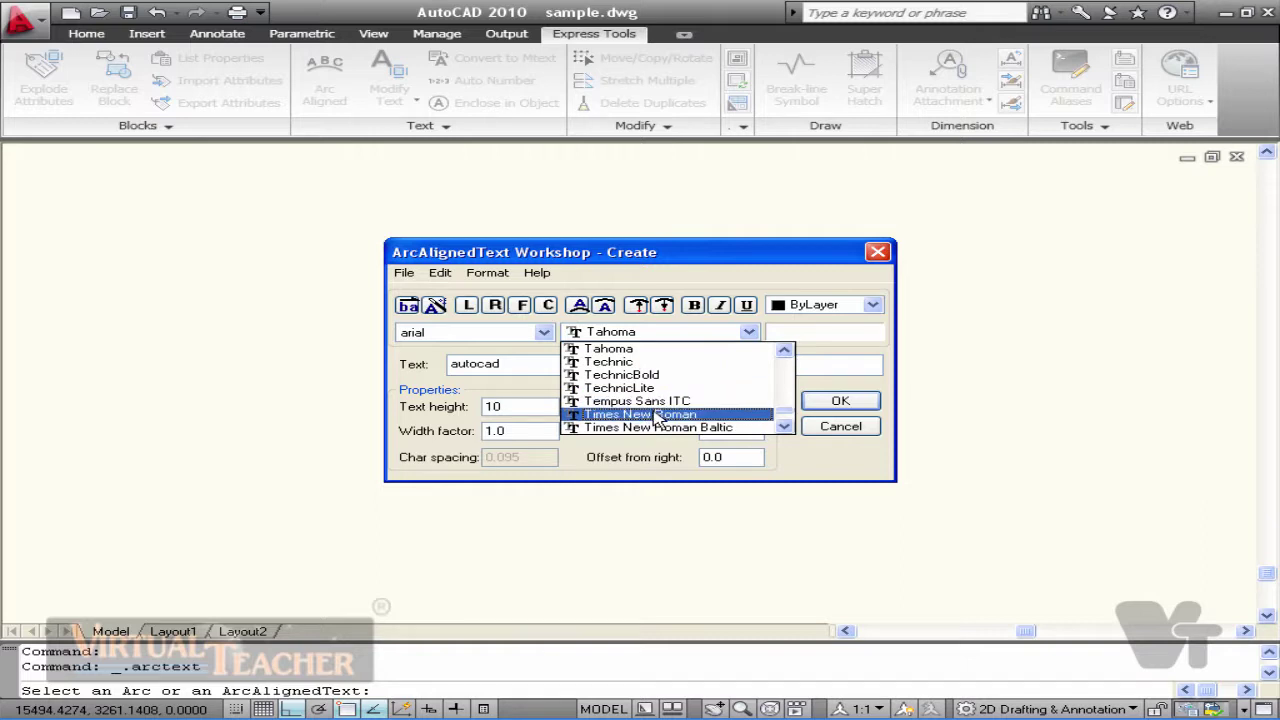
left_click(662, 418)
Make the arc text green, bold, italic and underlined with reversed direction, then reopen it.
left_click(873, 304)
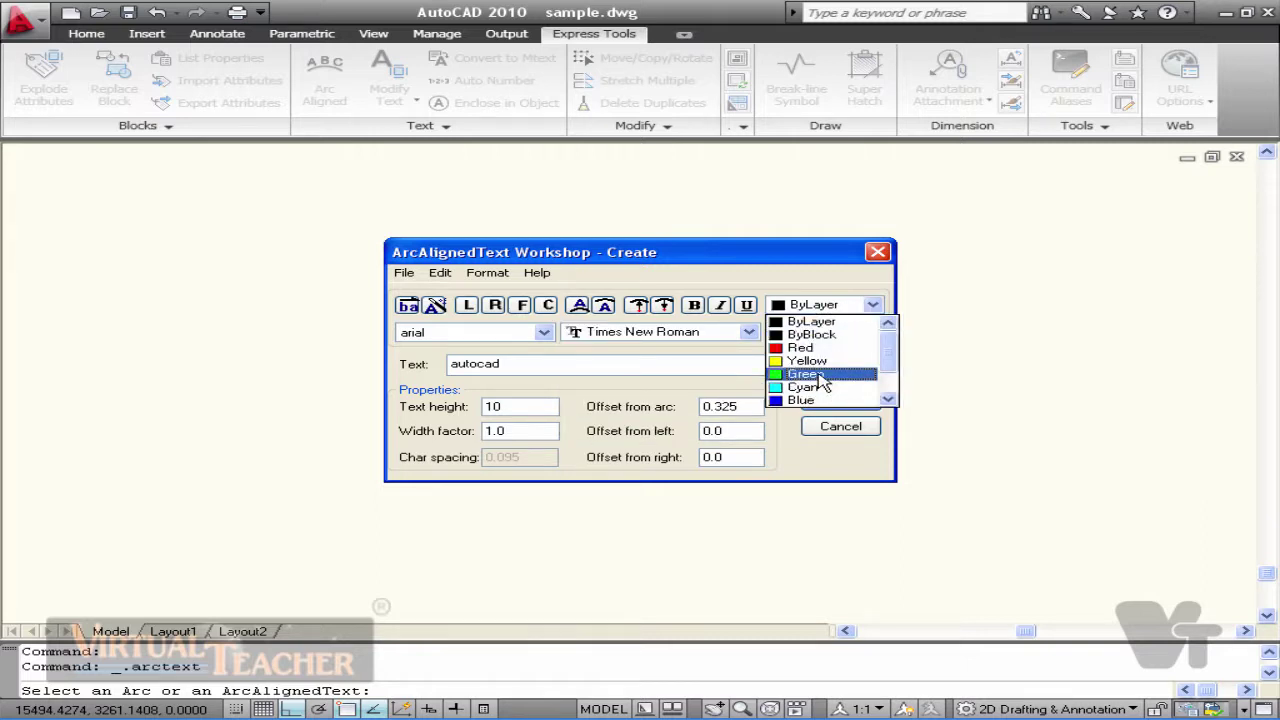
left_click(806, 374)
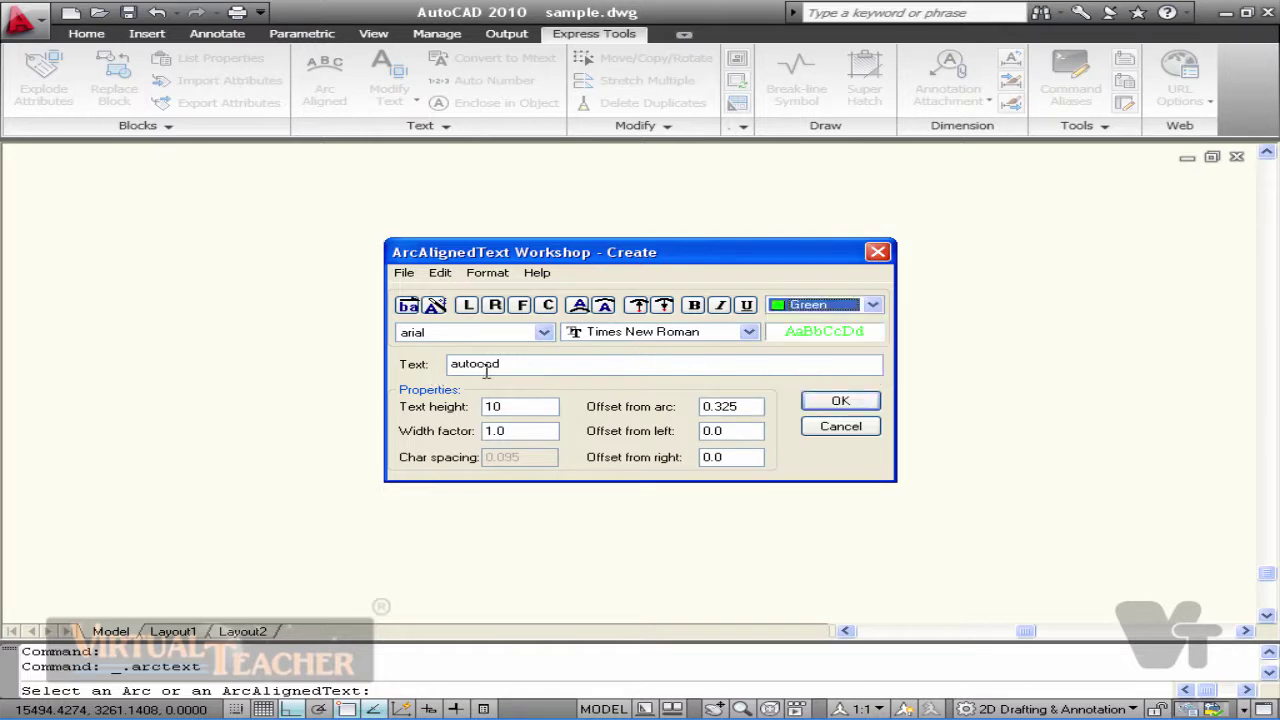
left_click(694, 305)
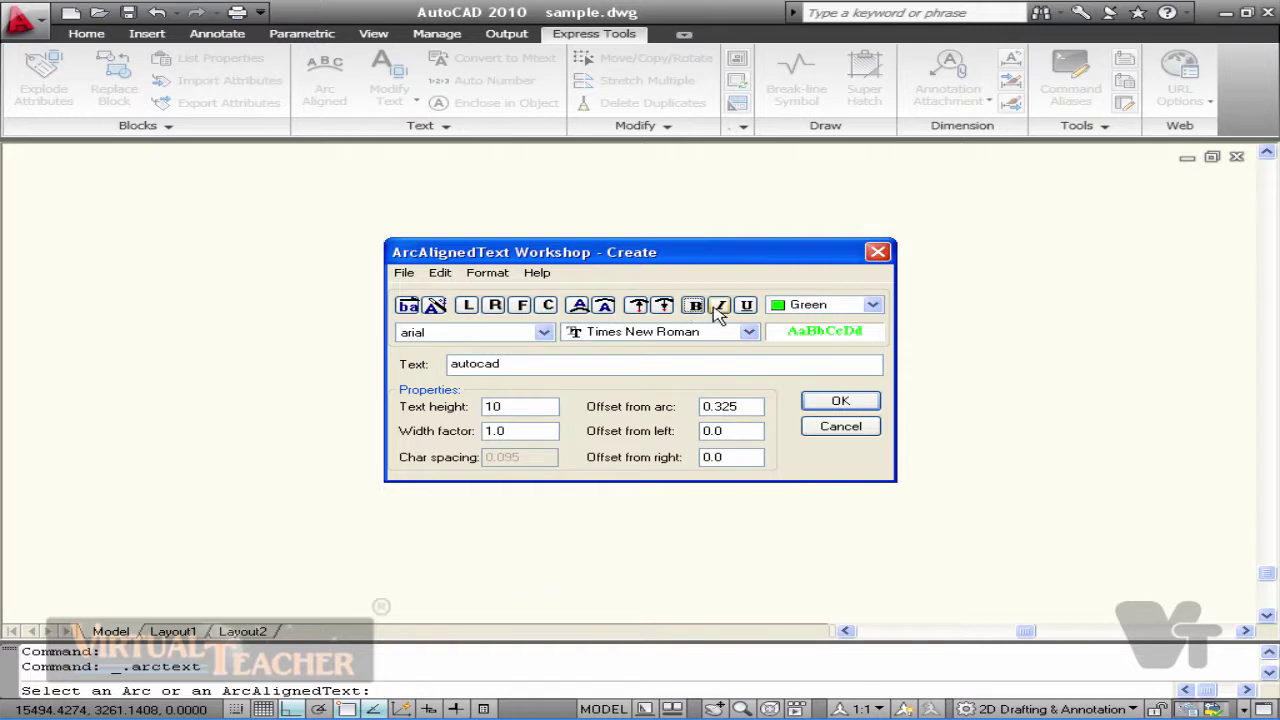
left_click(720, 305)
left_click(746, 306)
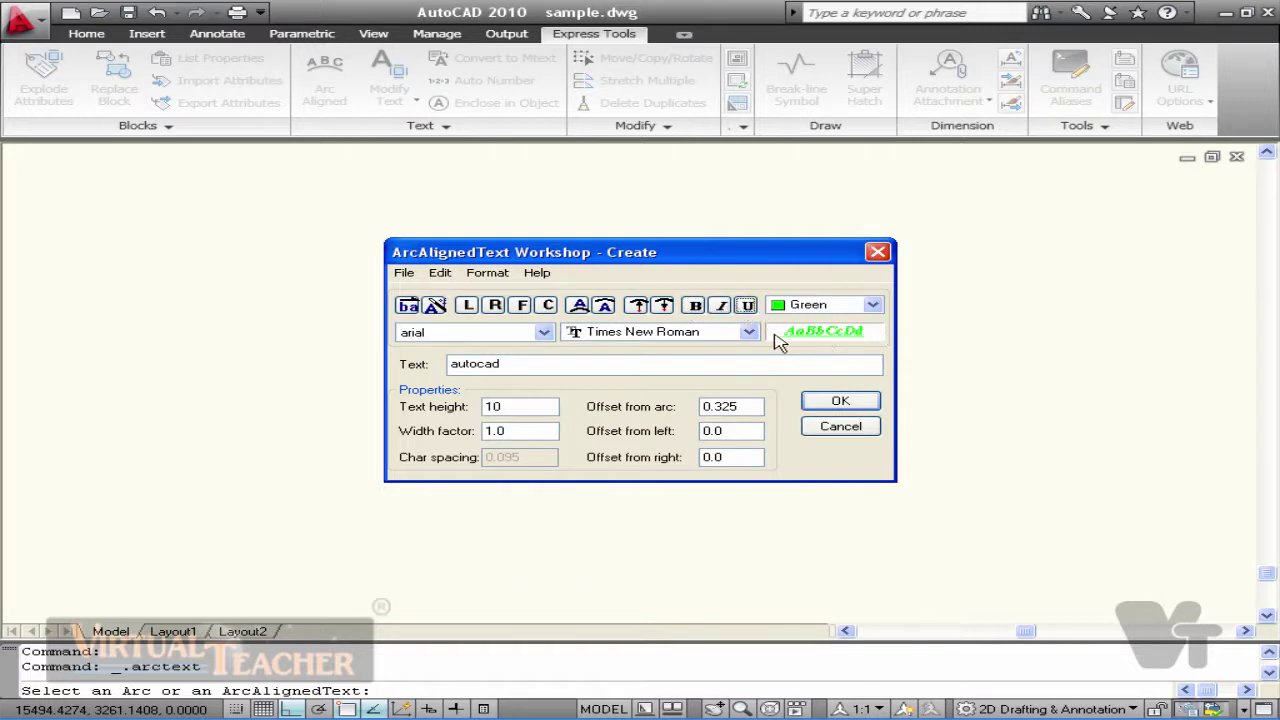
left_click(663, 306)
left_click(842, 401)
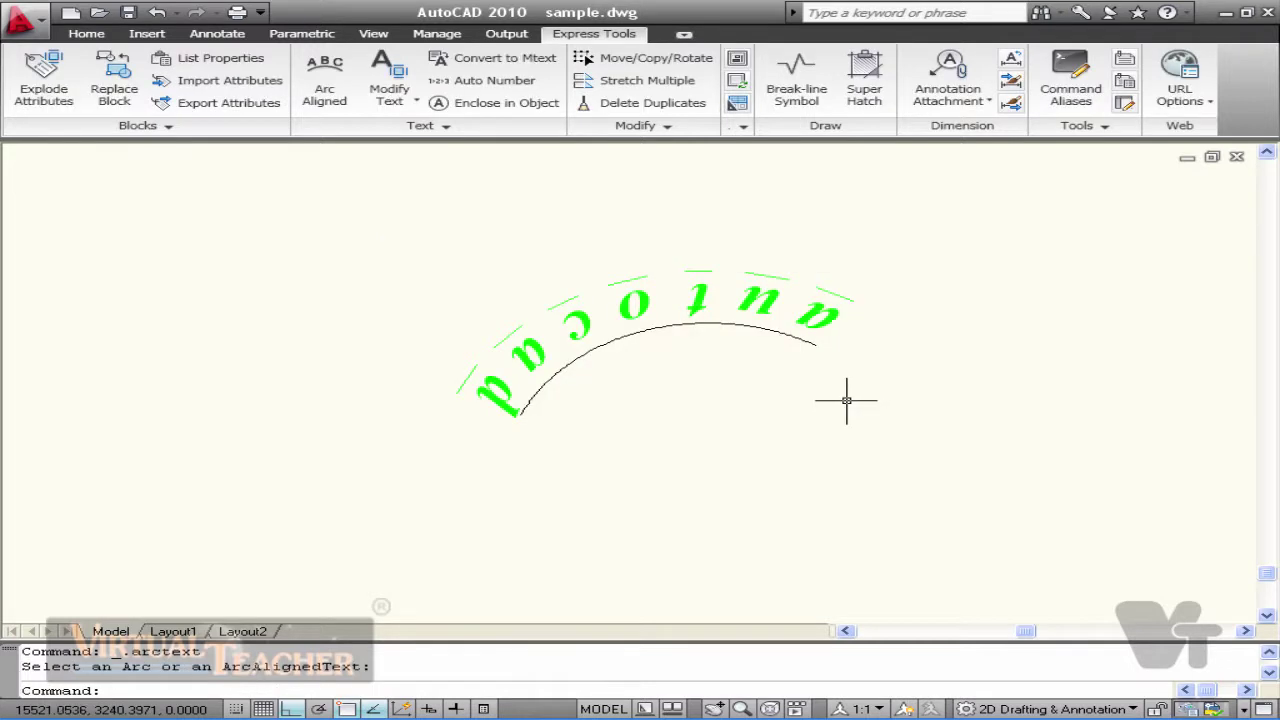
key("Return")
left_click(719, 318)
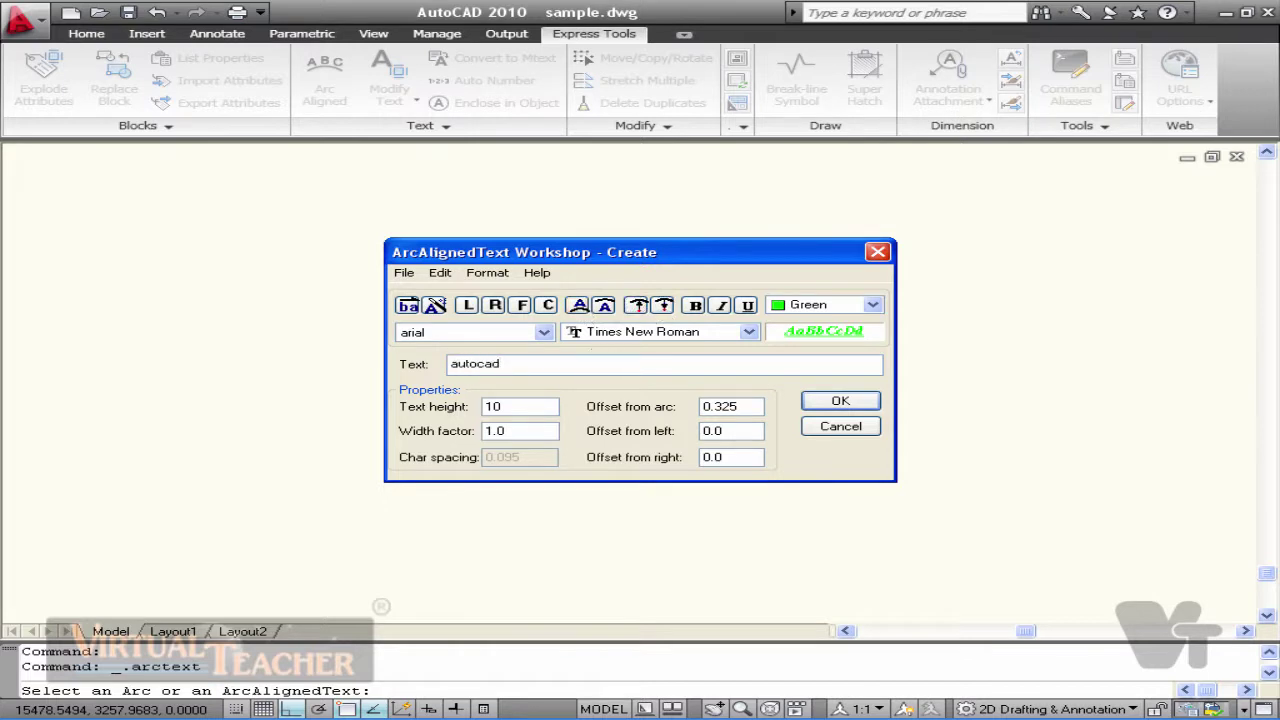
Apply the settings and move the green text onto the inside of the arc.
left_click(876, 406)
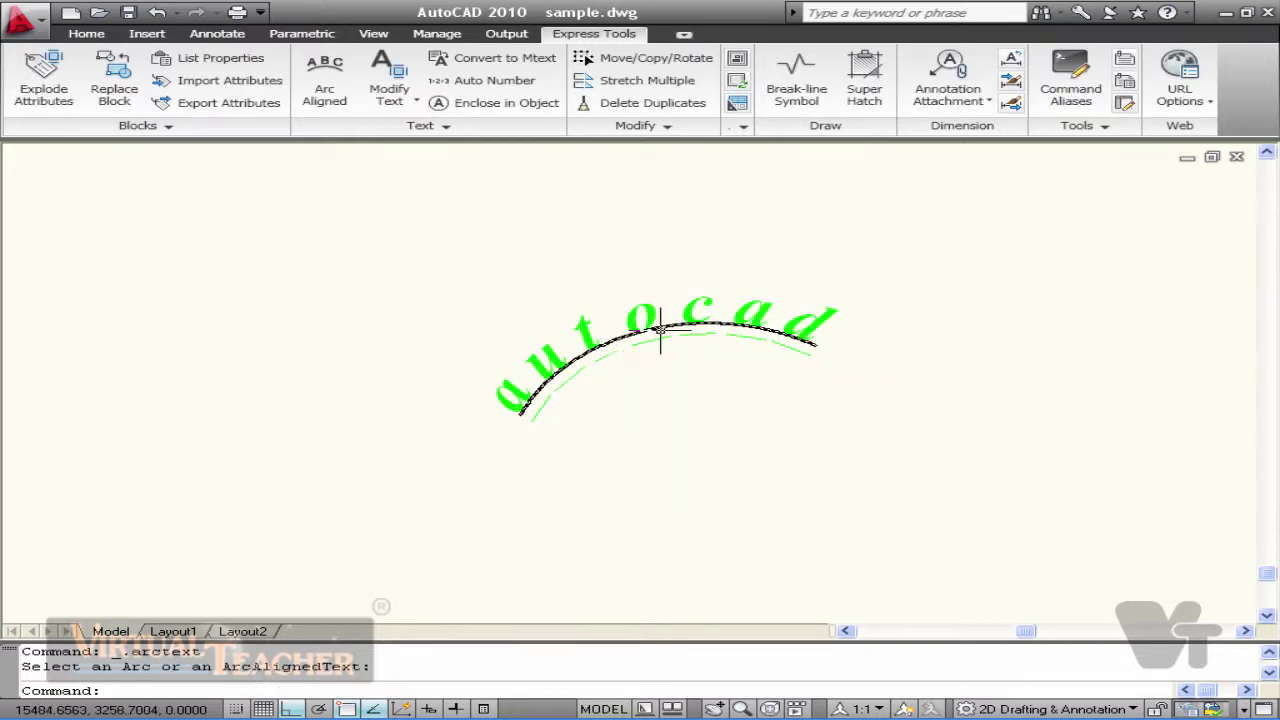
key("Return")
left_click(759, 338)
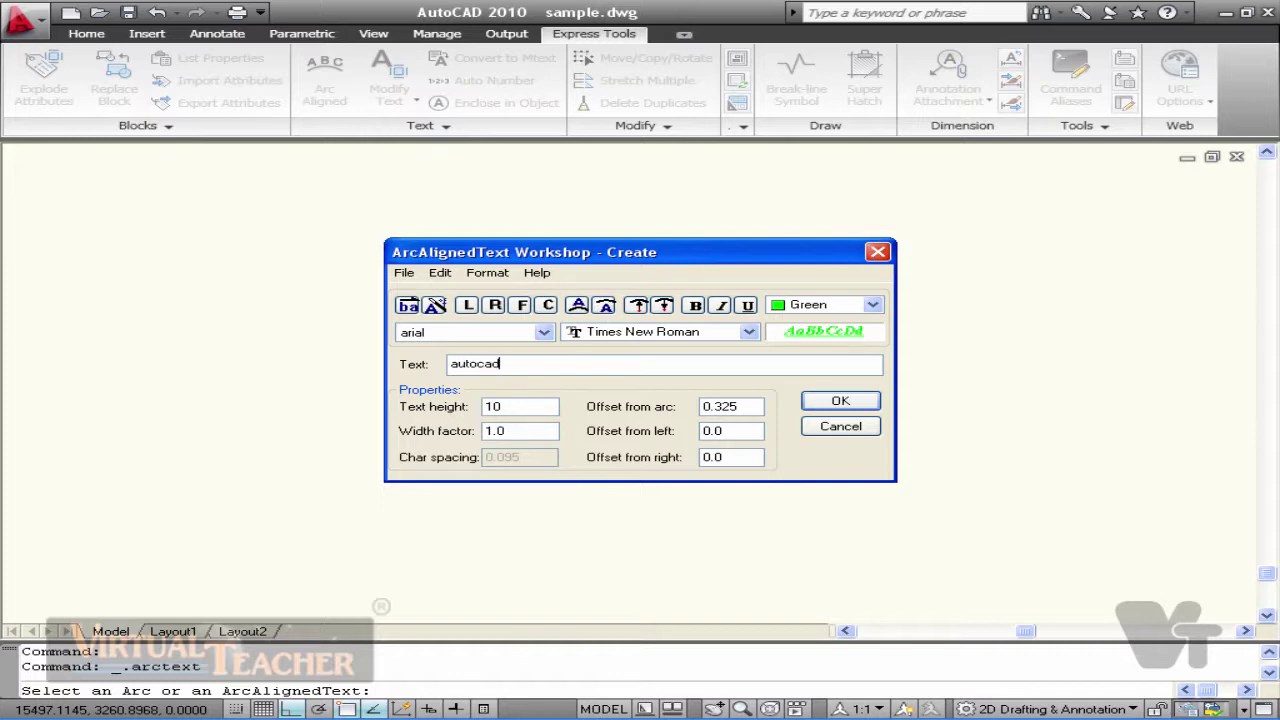
left_click(831, 404)
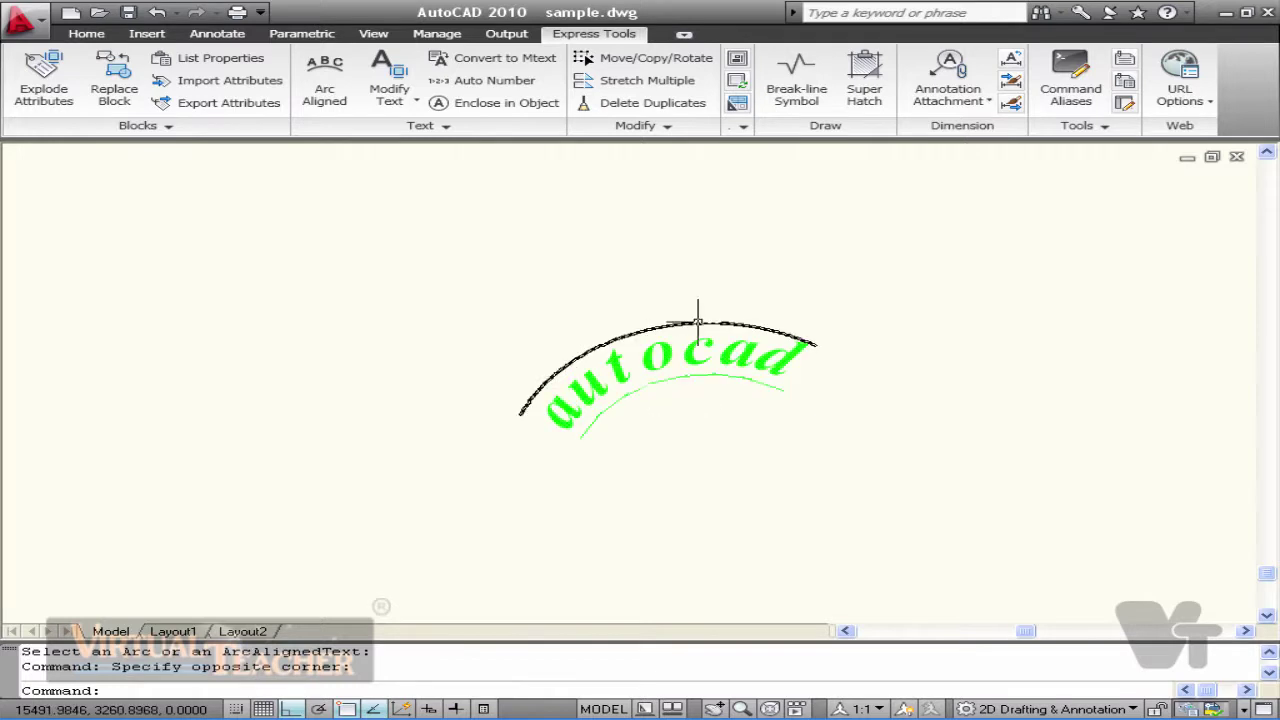
Edit the arc text's Text field and confirm the arc text settings.
key("Return")
left_click(660, 330)
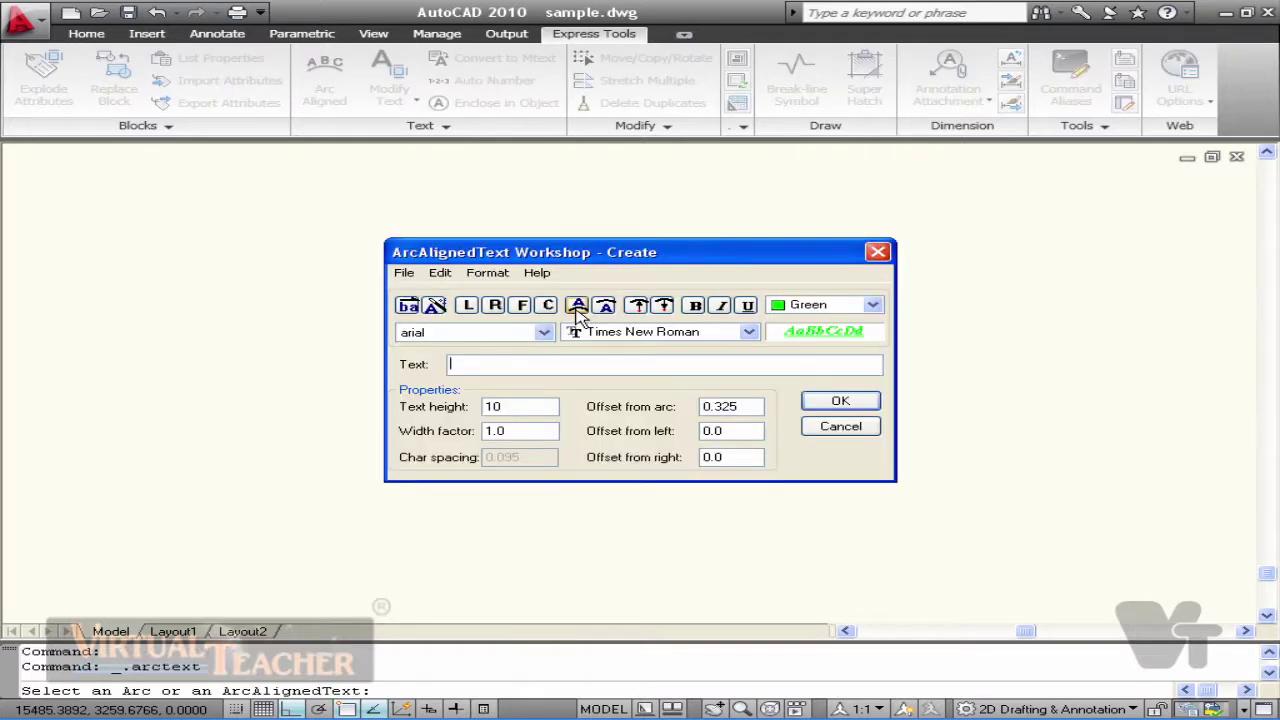
type("autocad")
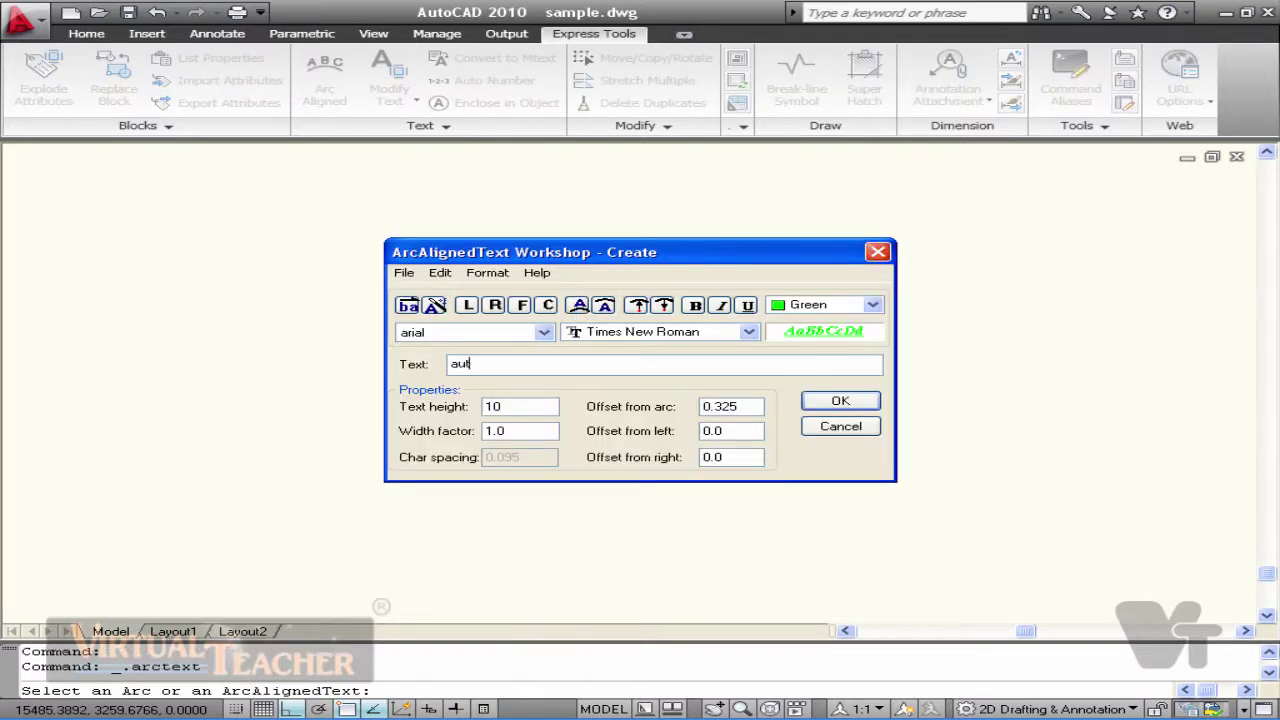
left_click(860, 402)
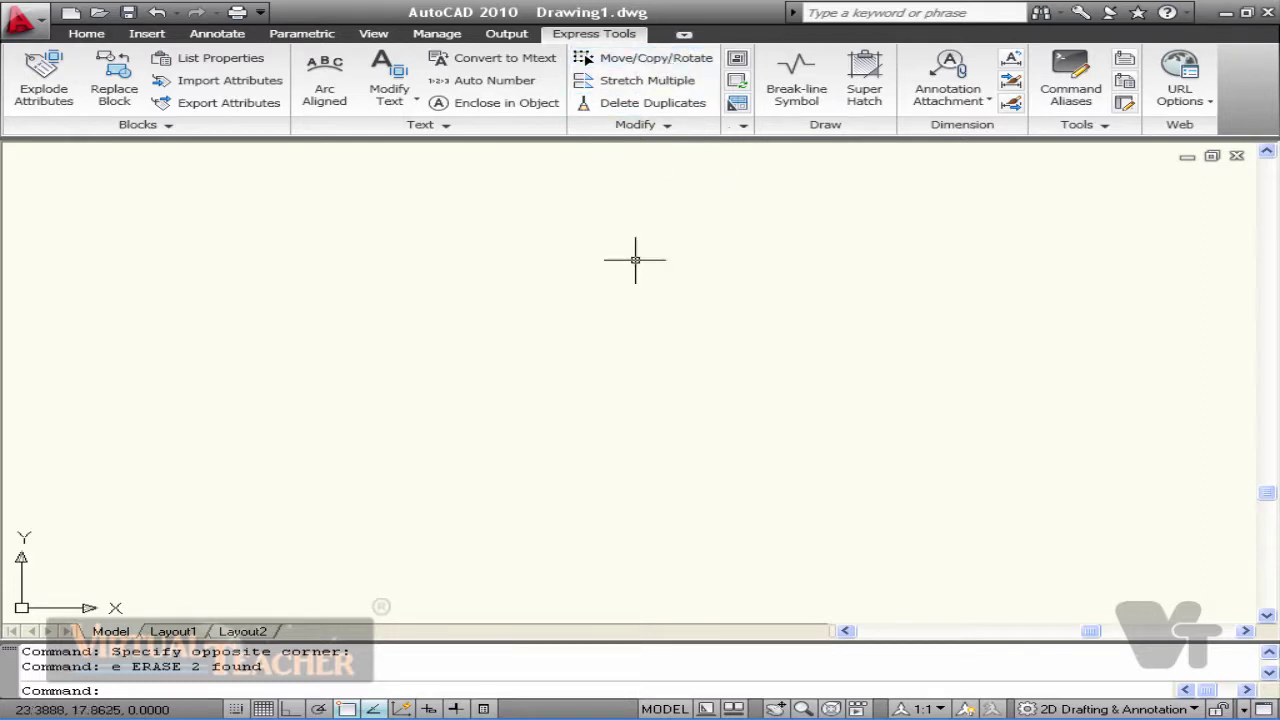
Draw rectangles with REC by picking opposite corners, then end the command.
type("rec")
key("Return")
left_click(443, 280)
left_click(653, 379)
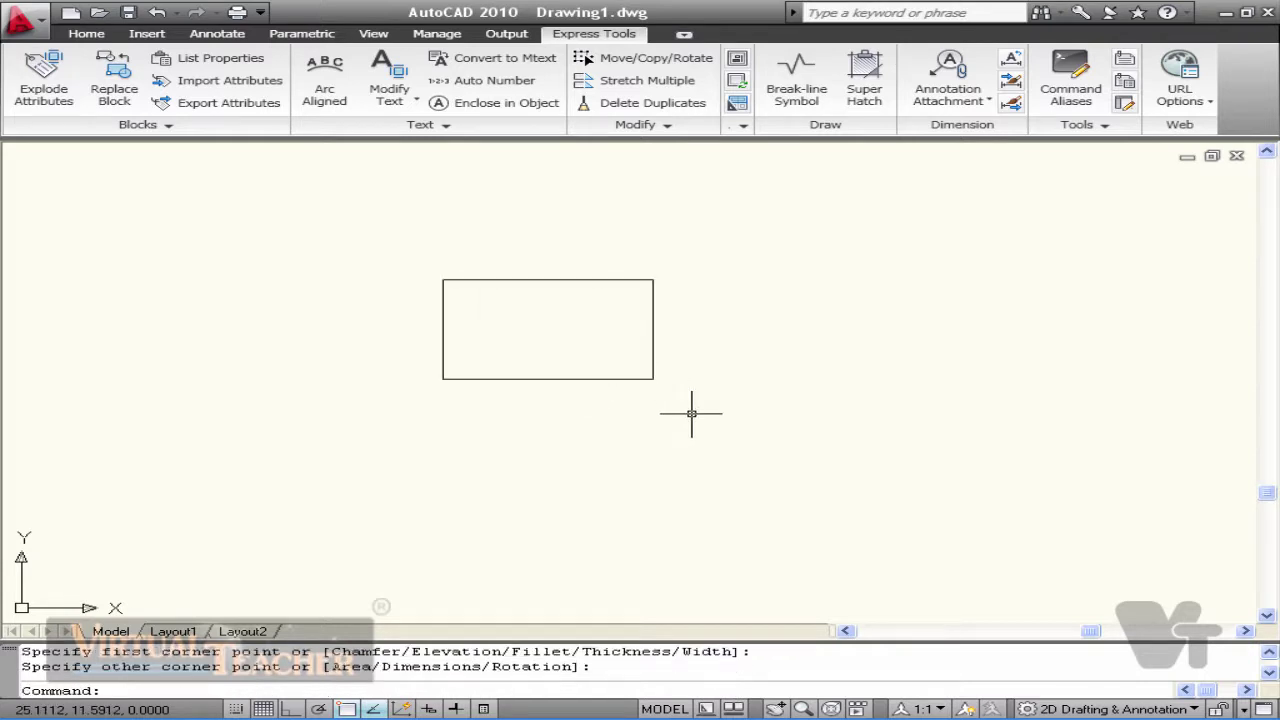
key("Return")
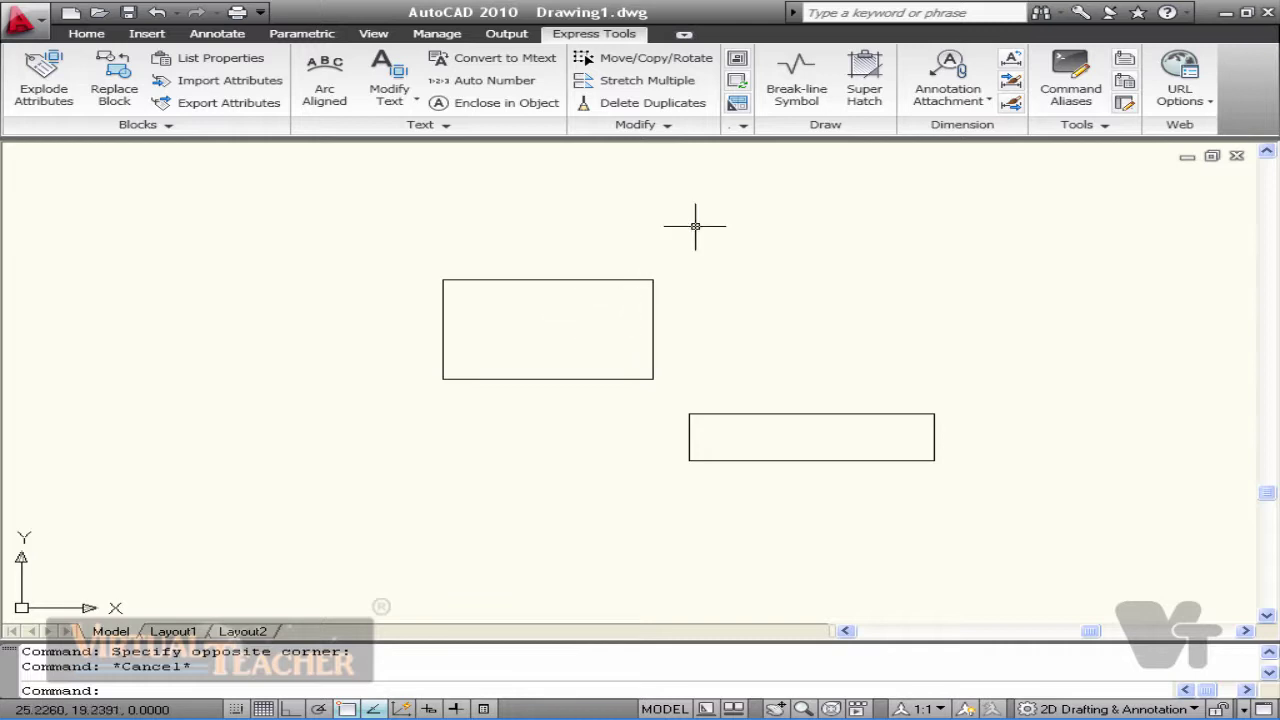
With MOCORO, move the taller rectangle by its lower-left corner onto the wider rectangle's top-right corner.
left_click(635, 65)
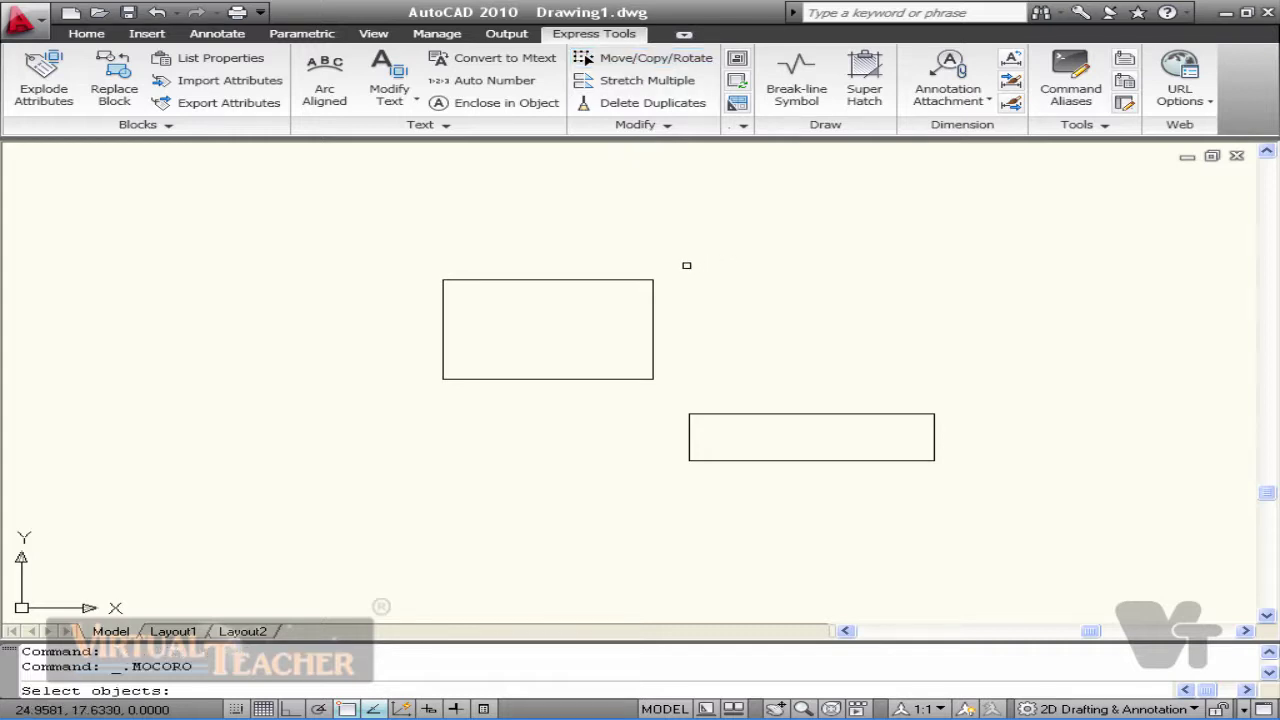
left_click(686, 257)
left_click(552, 354)
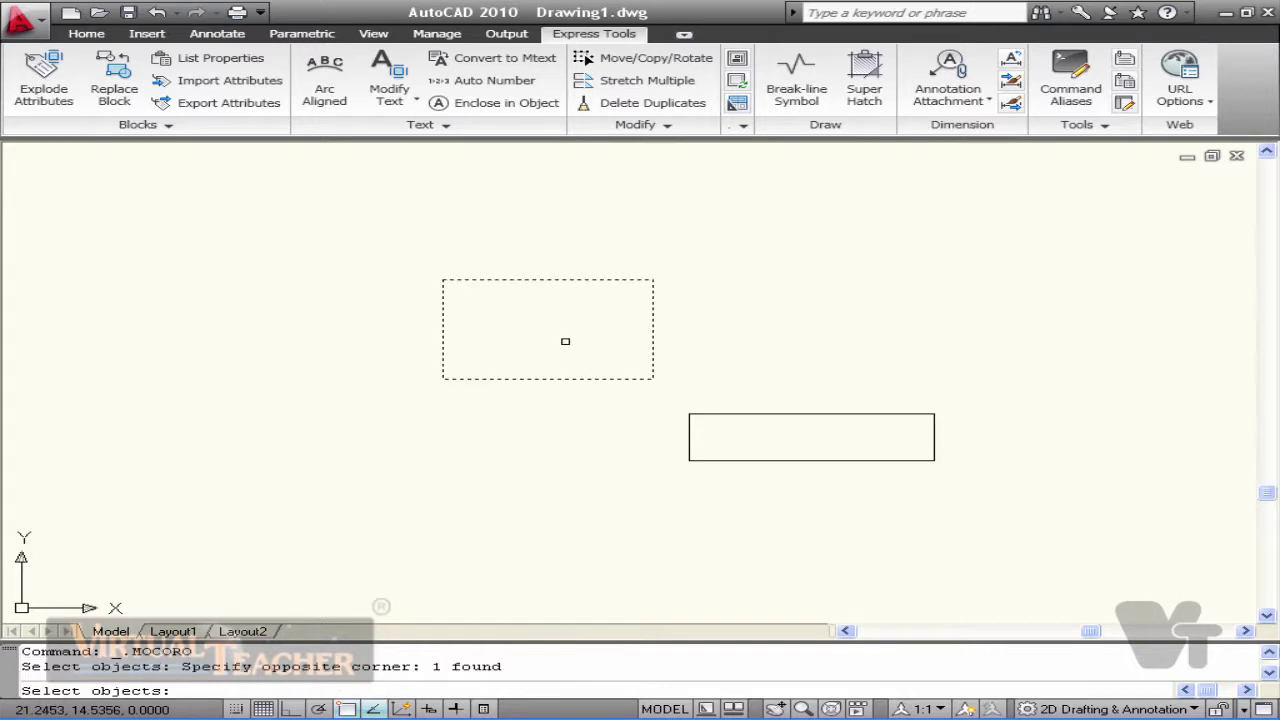
key("Return")
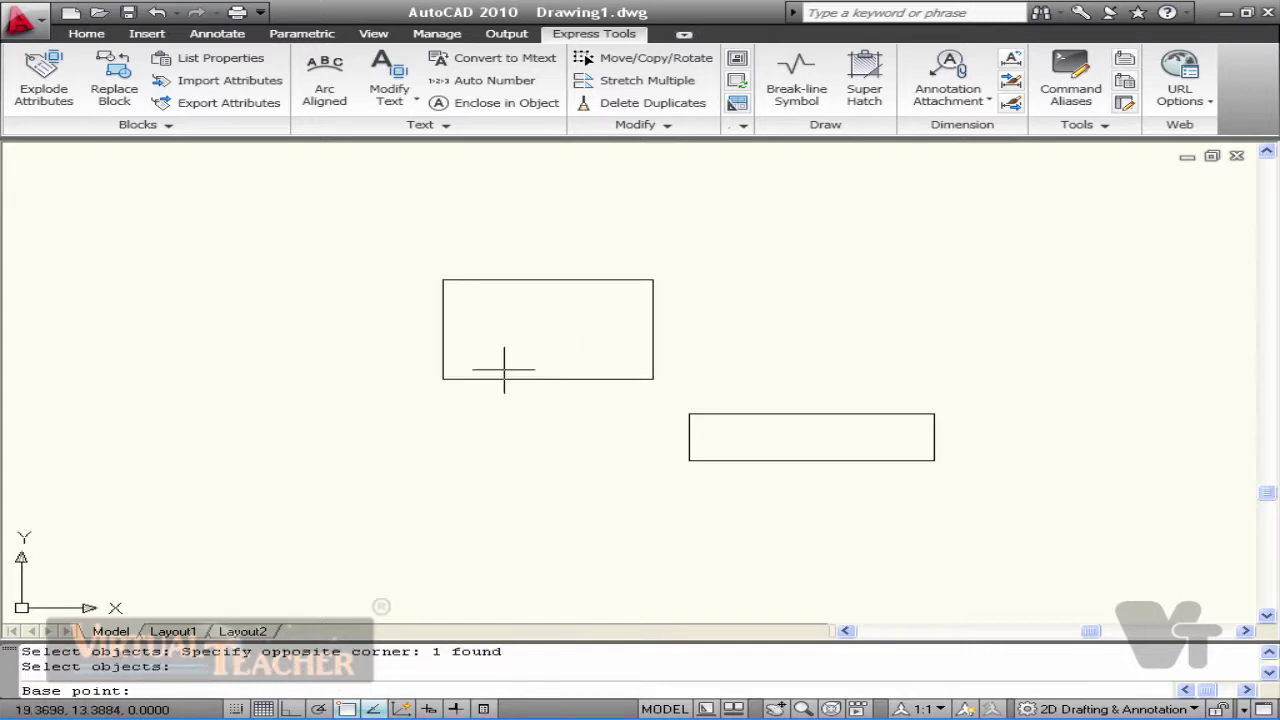
left_click(443, 379)
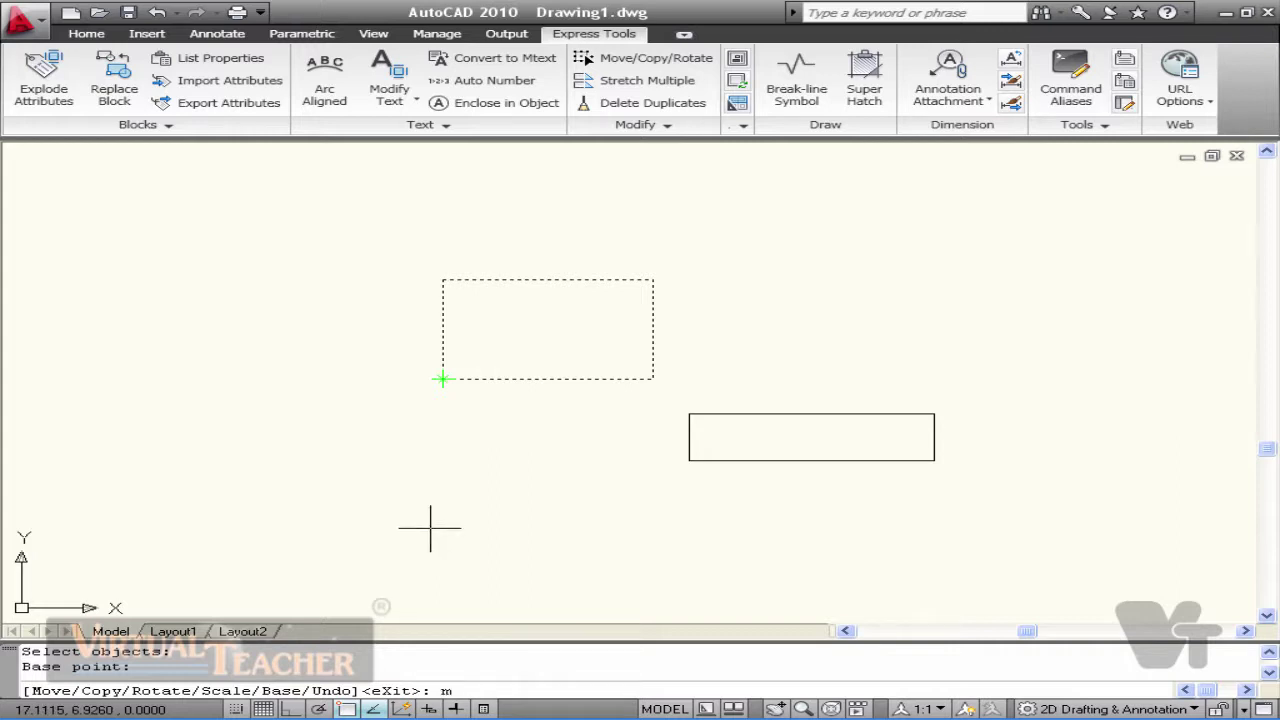
key("Return")
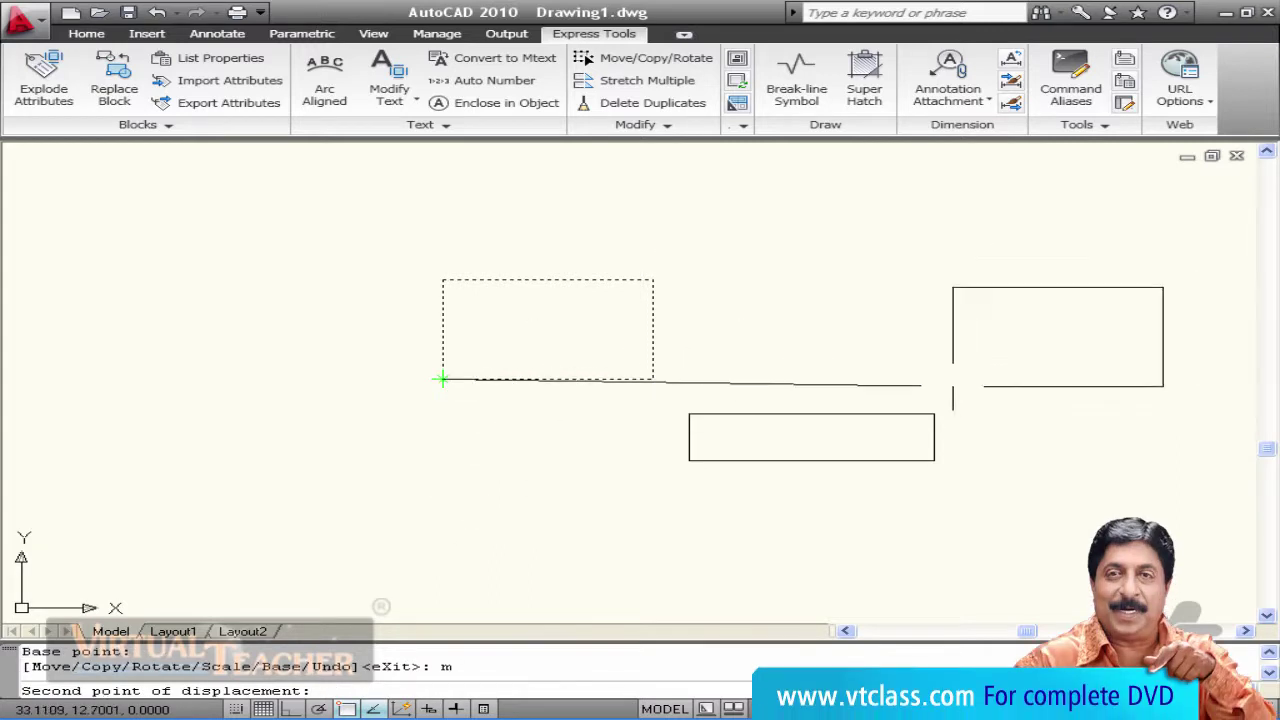
middle_click_drag(936, 376, 814, 374)
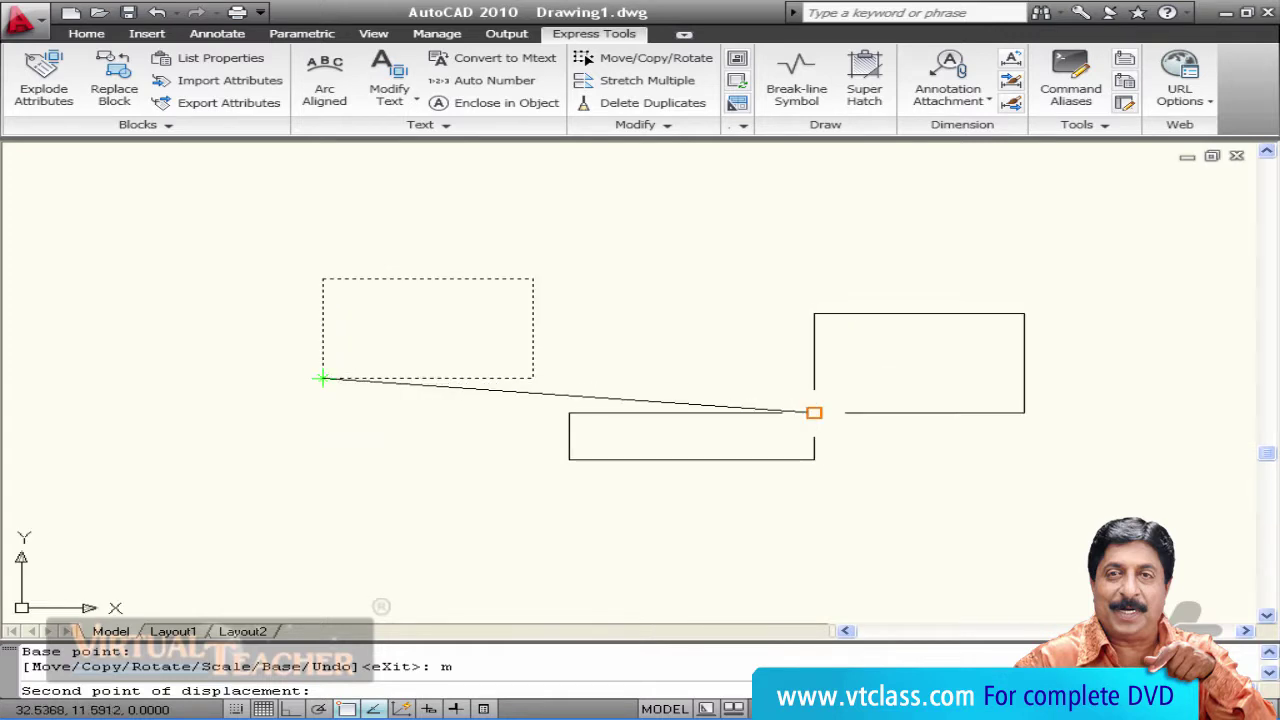
left_click(814, 412)
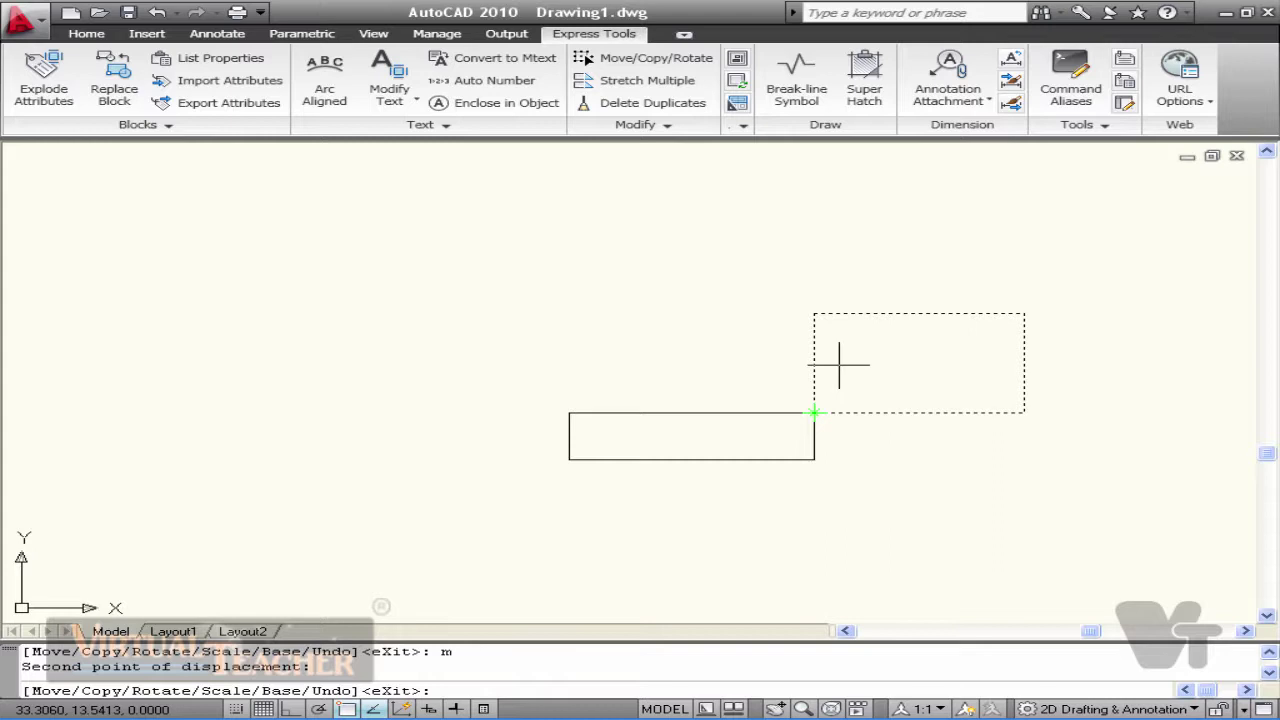
Place three copies of the rectangle at endpoints around the lower rectangle.
type("c")
key("Return")
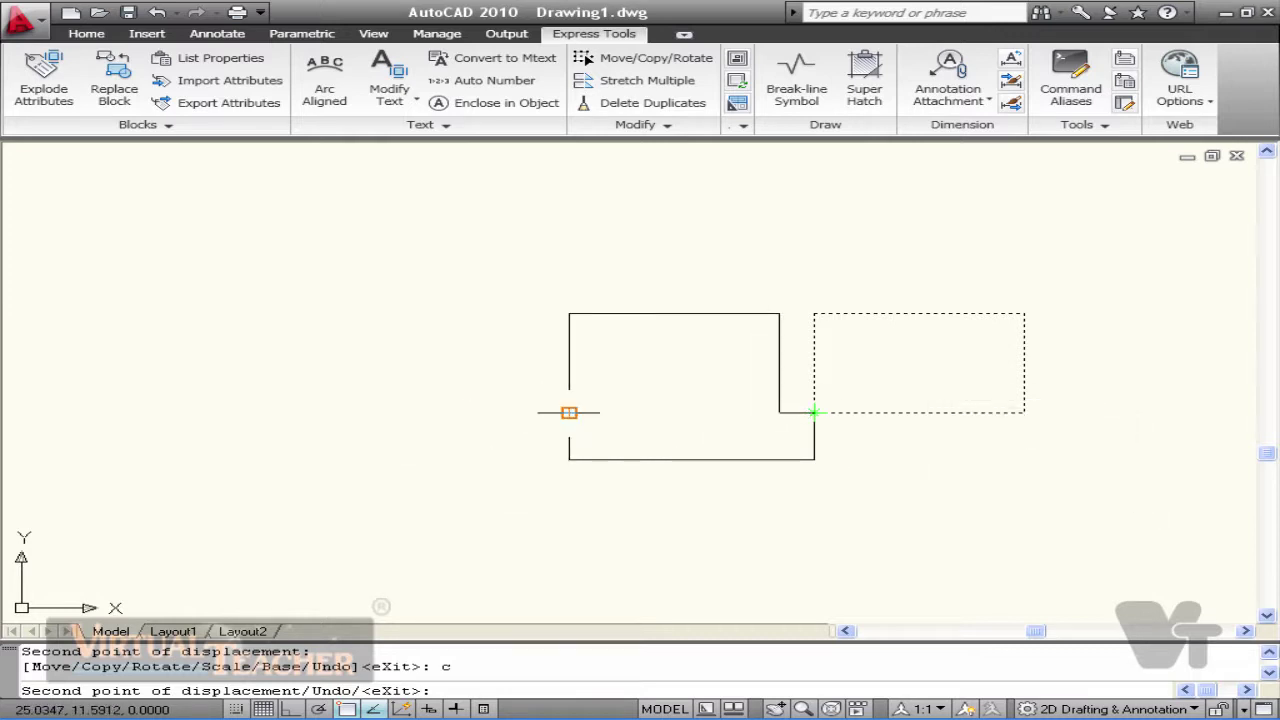
left_click(569, 412)
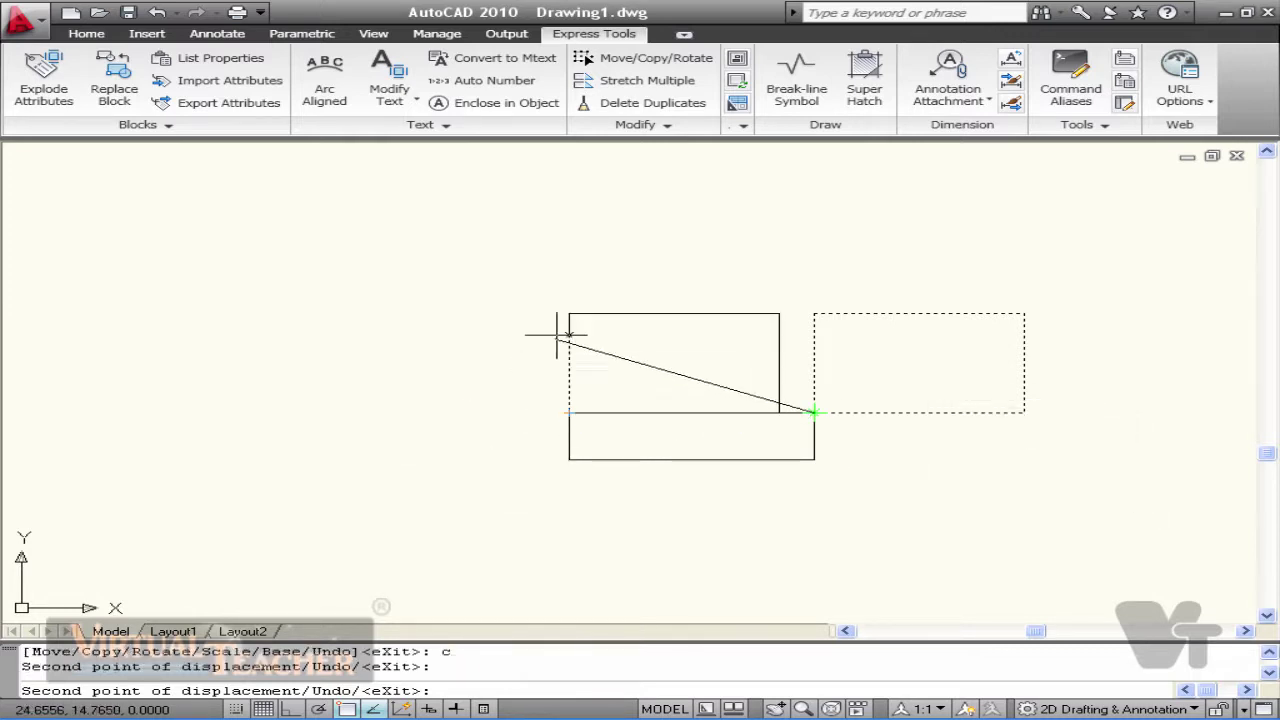
left_click(569, 313)
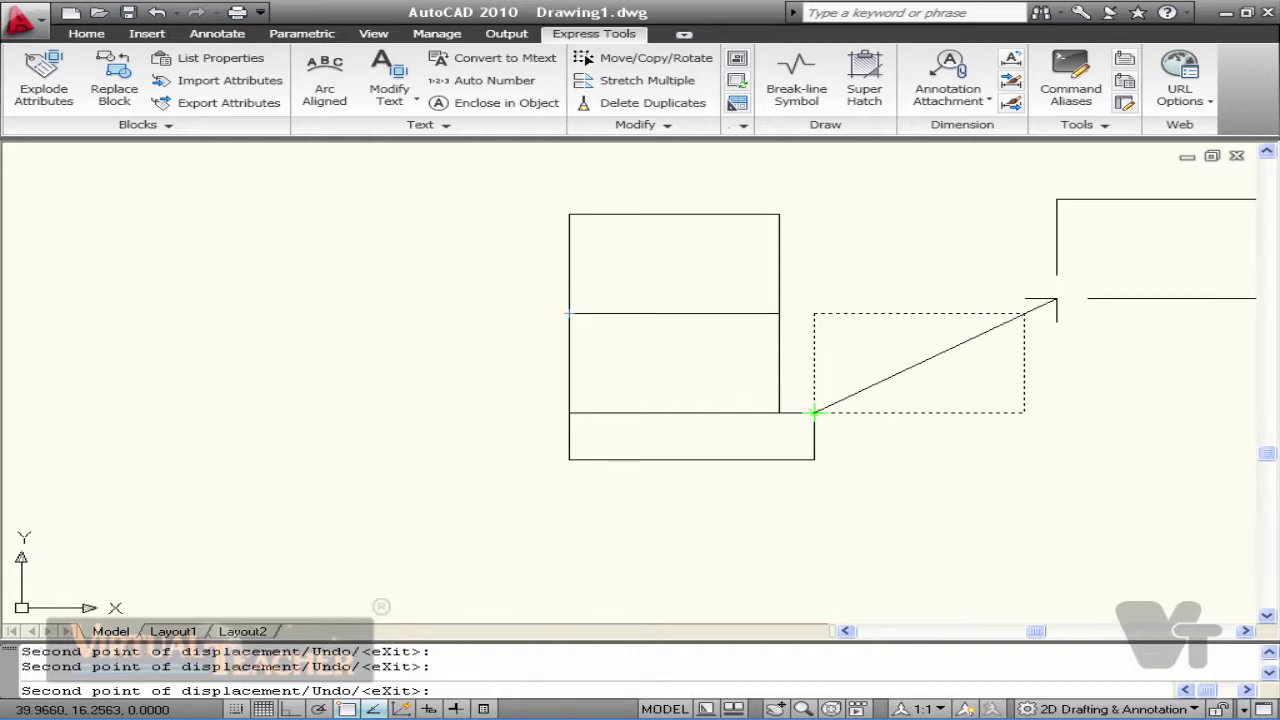
left_click(1024, 313)
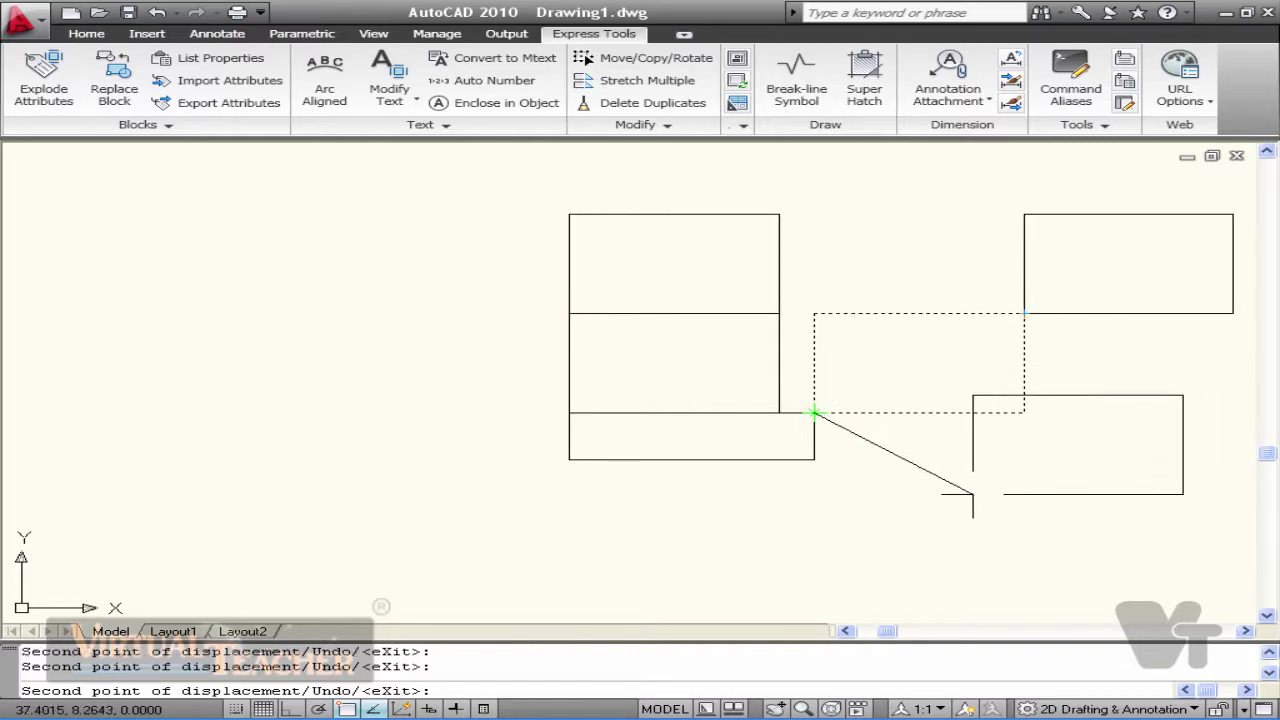
key("Return")
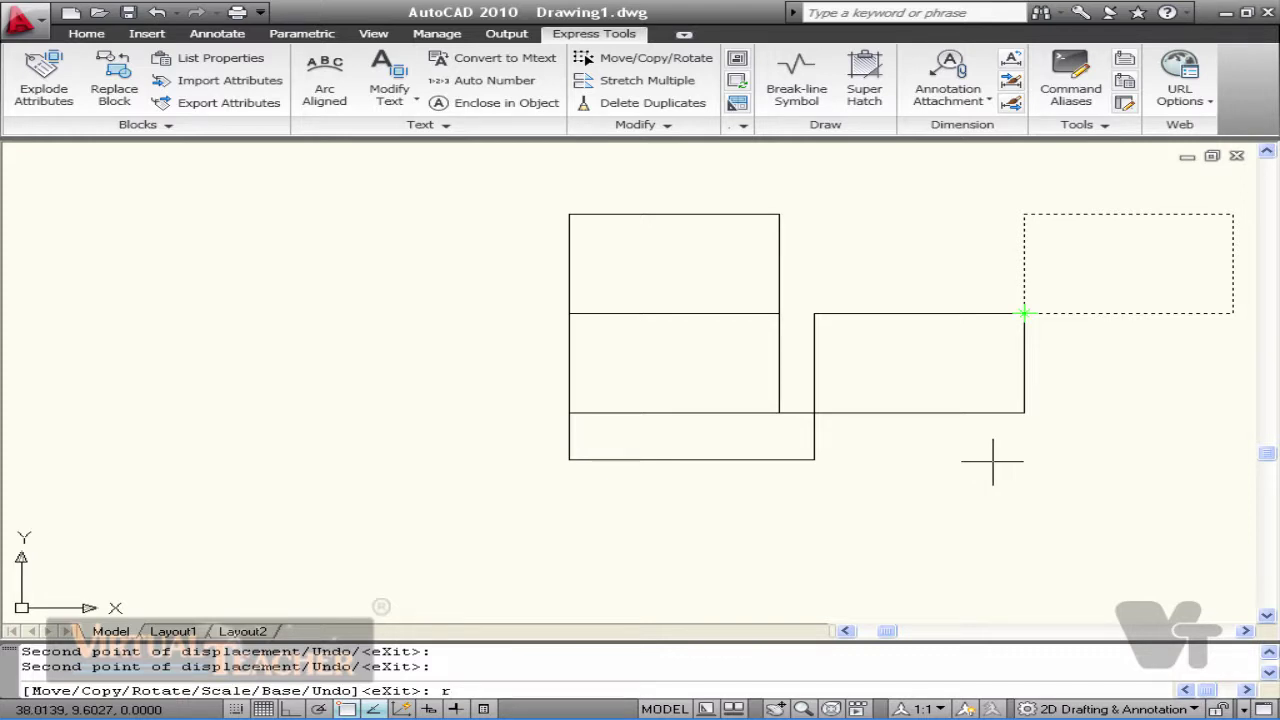
Rotate the top-right rectangle 45° and scale it by 0.5.
key("Return")
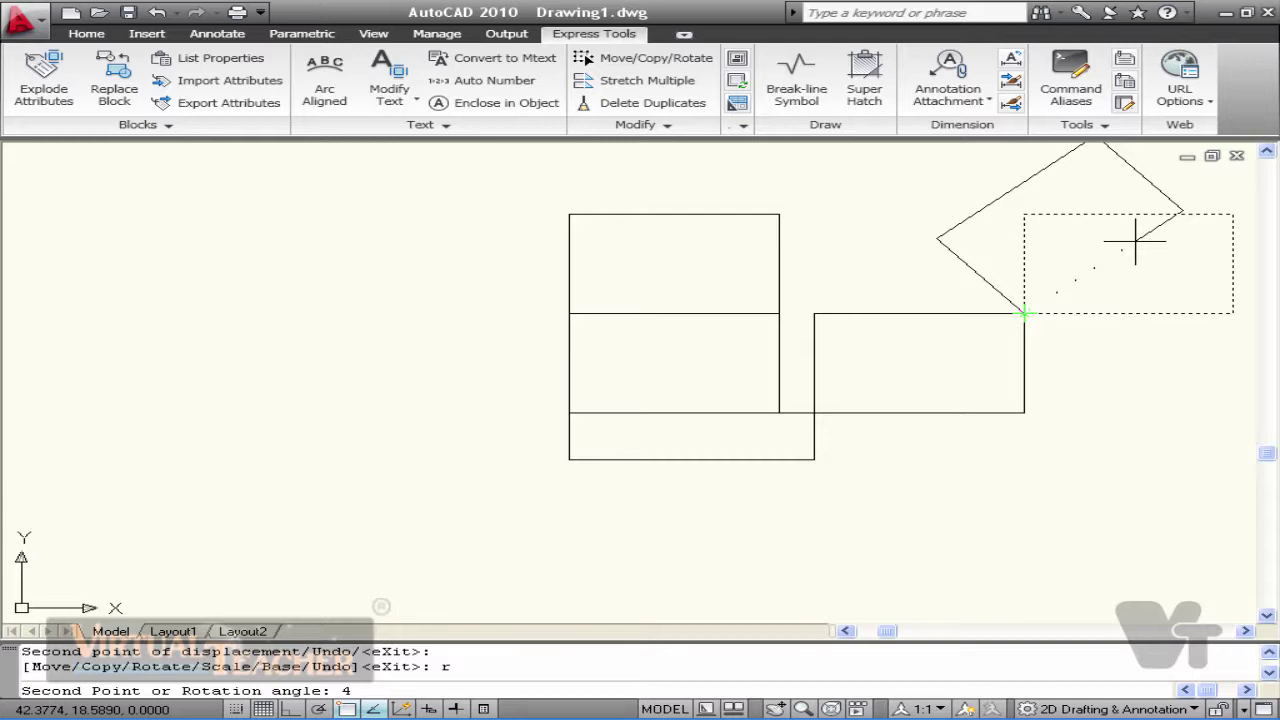
key("Return")
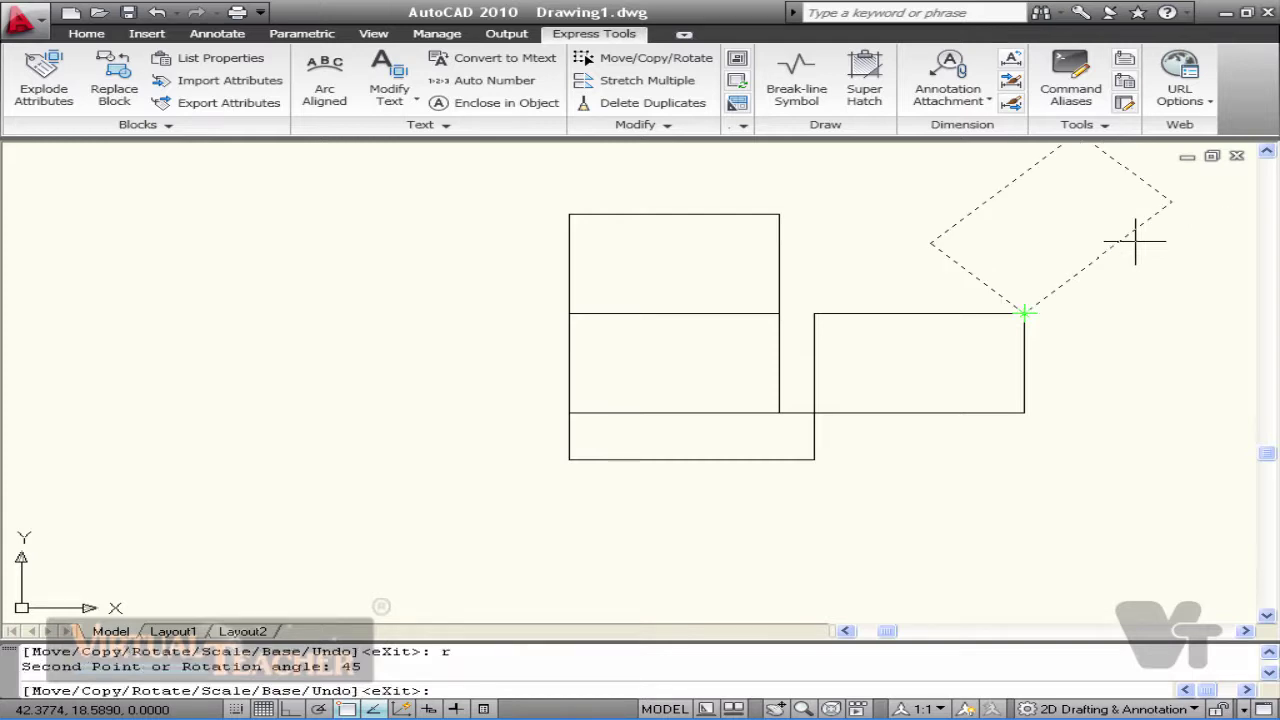
middle_click_drag(1109, 337, 1080, 357)
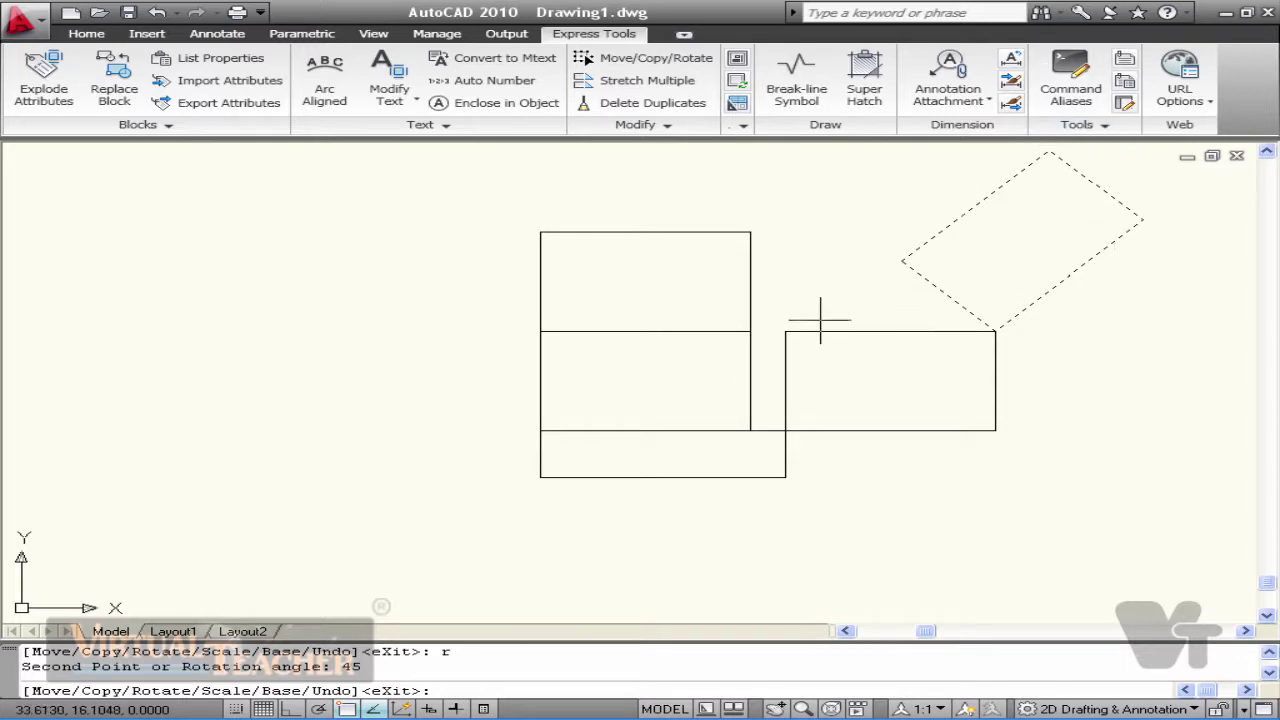
middle_click_drag(1020, 314, 858, 360)
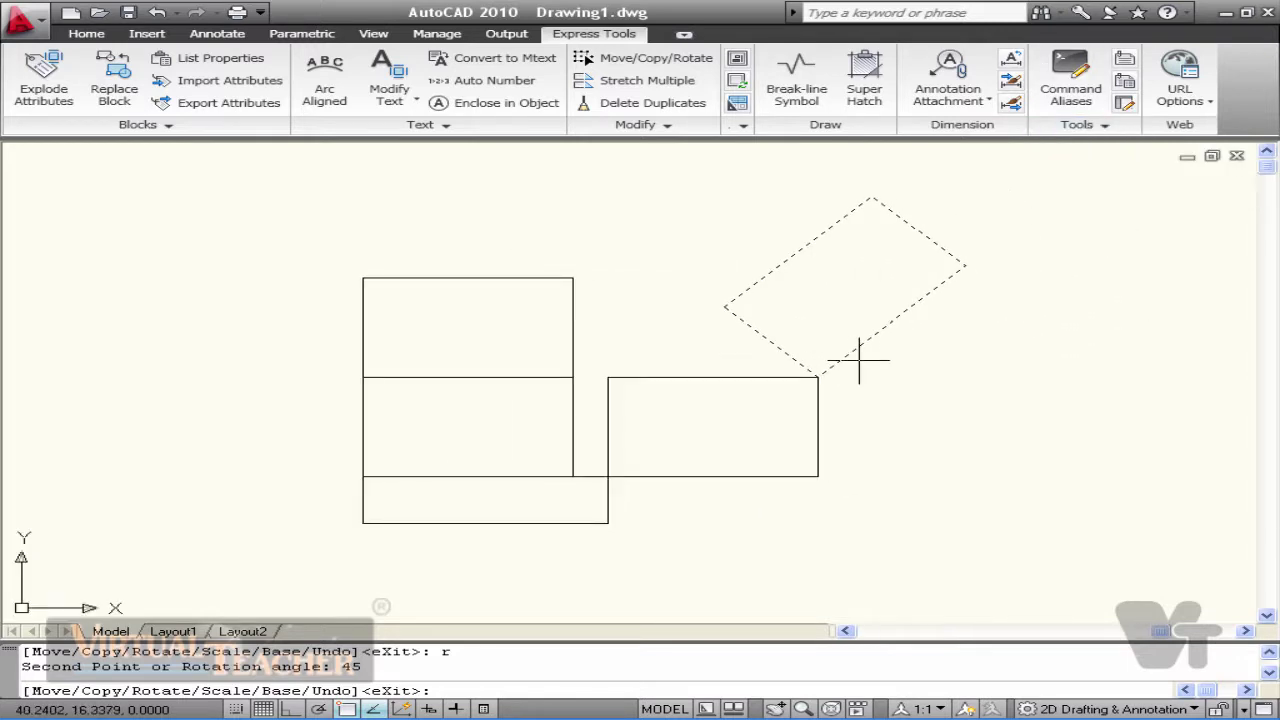
key("Return")
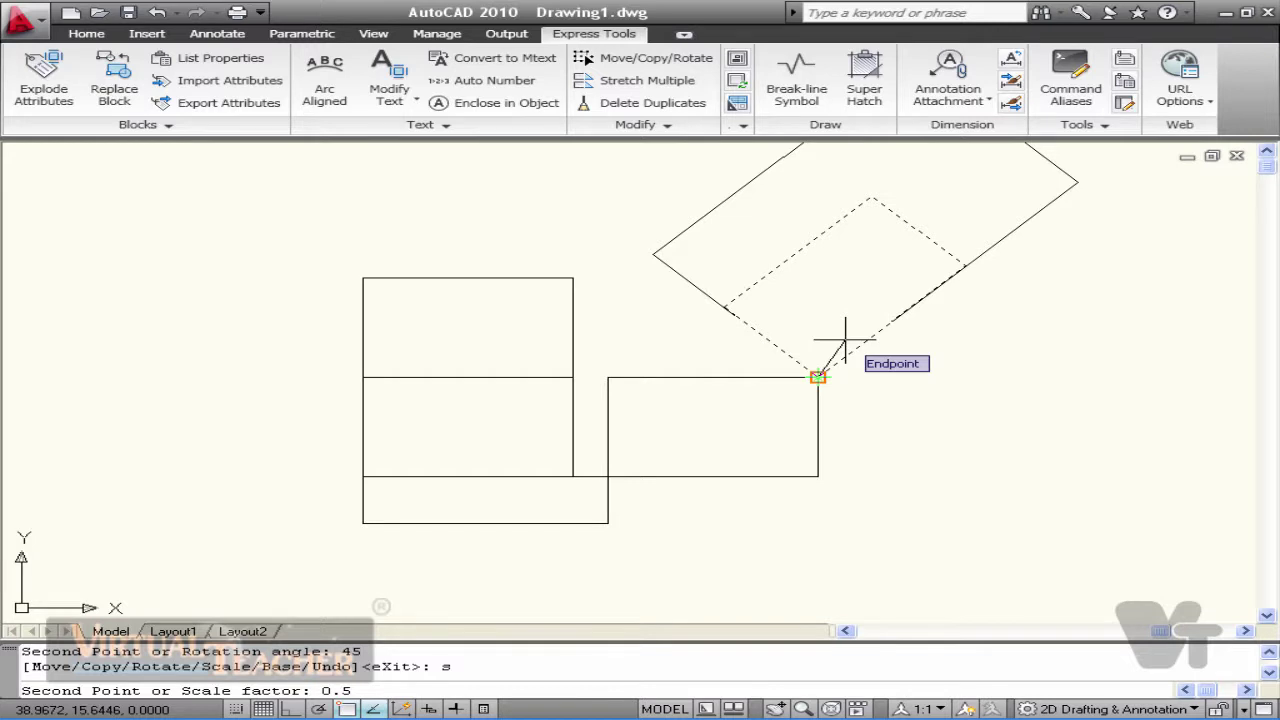
type("0.5")
key("Return")
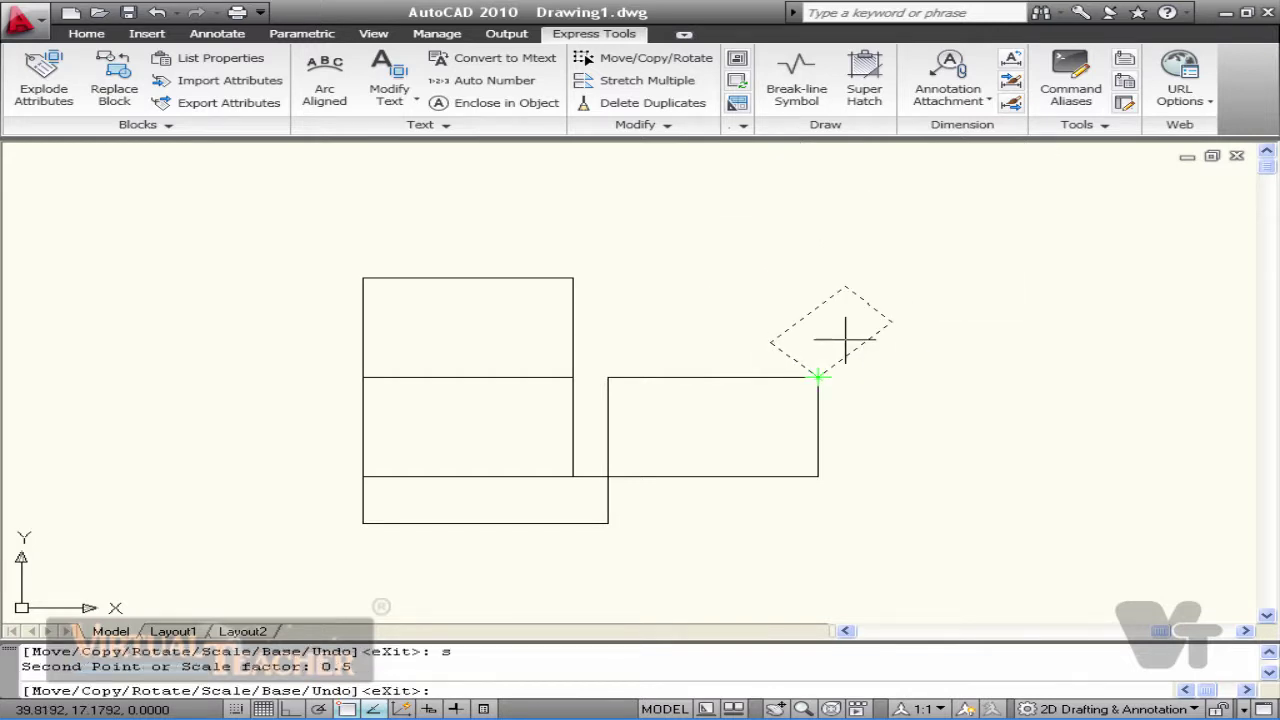
key("Return")
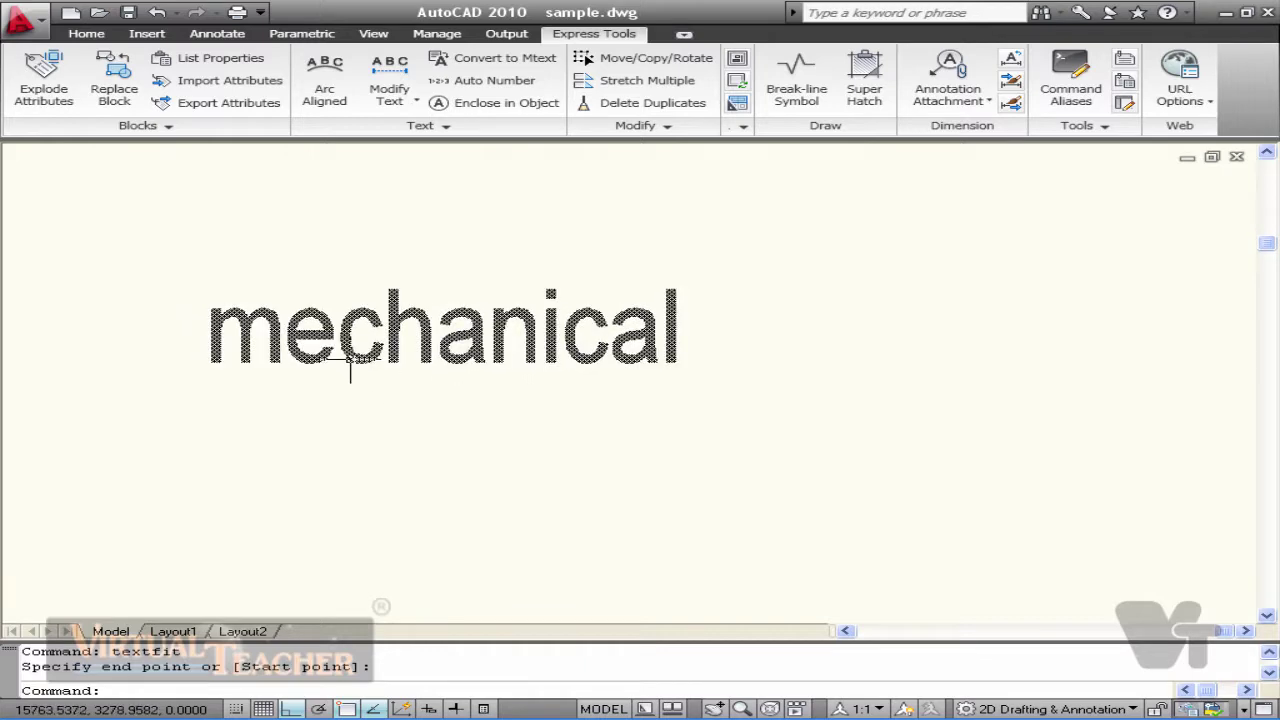
Cancel the pending fit, then stretch the word 'mechanical' to a longer width with TEXTFIT.
key("Escape")
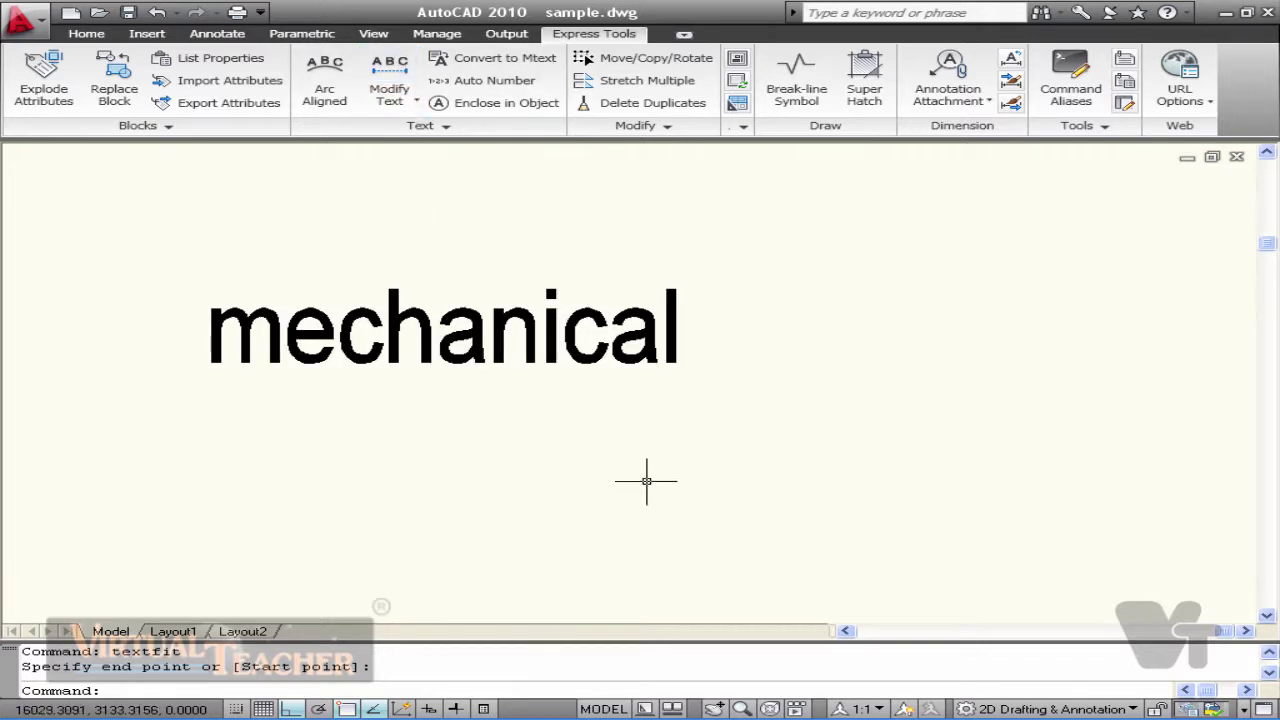
key("Return")
left_click(409, 80)
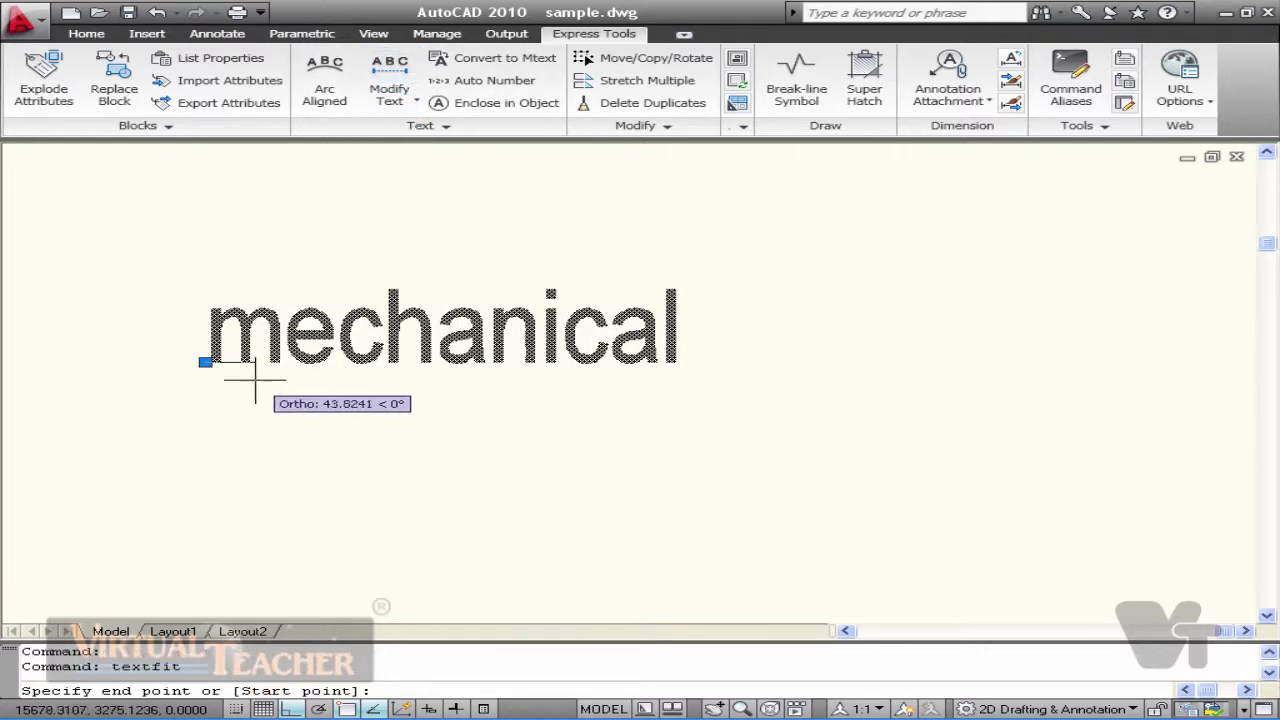
left_click(846, 362)
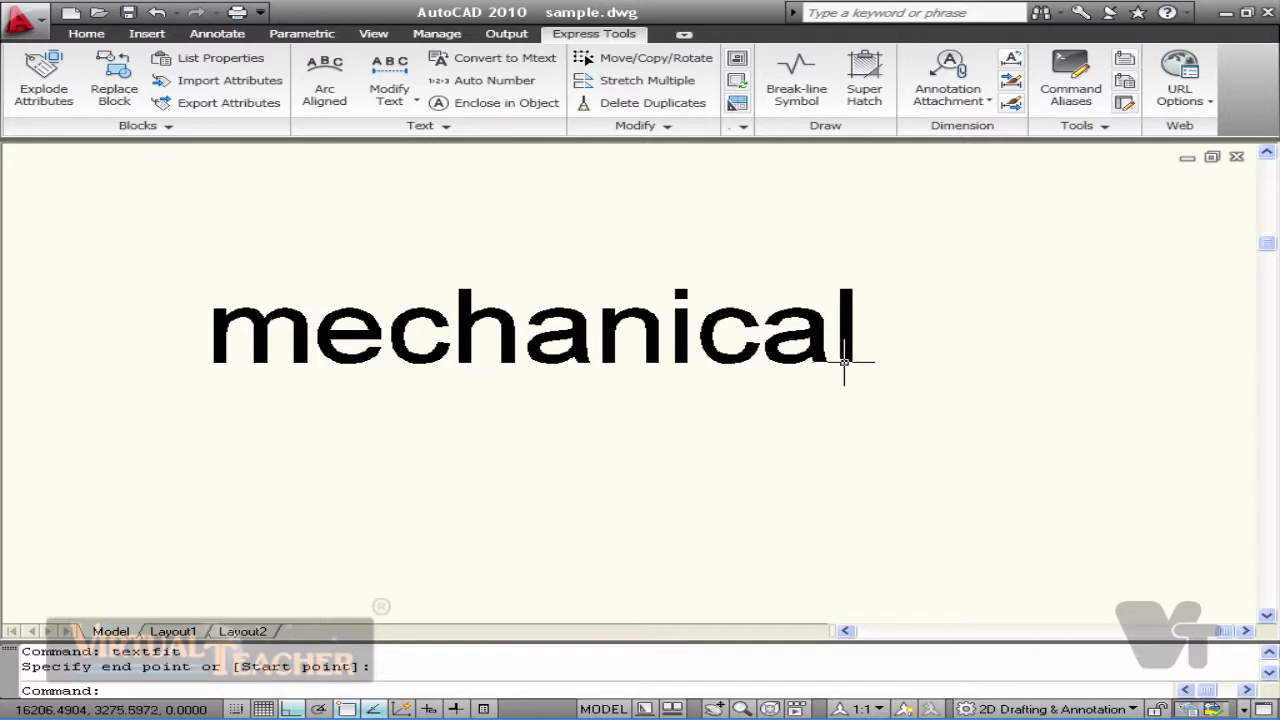
Refit 'mechanical' again, compressing it to a narrower width than the original.
left_click(389, 80)
left_click(497, 326)
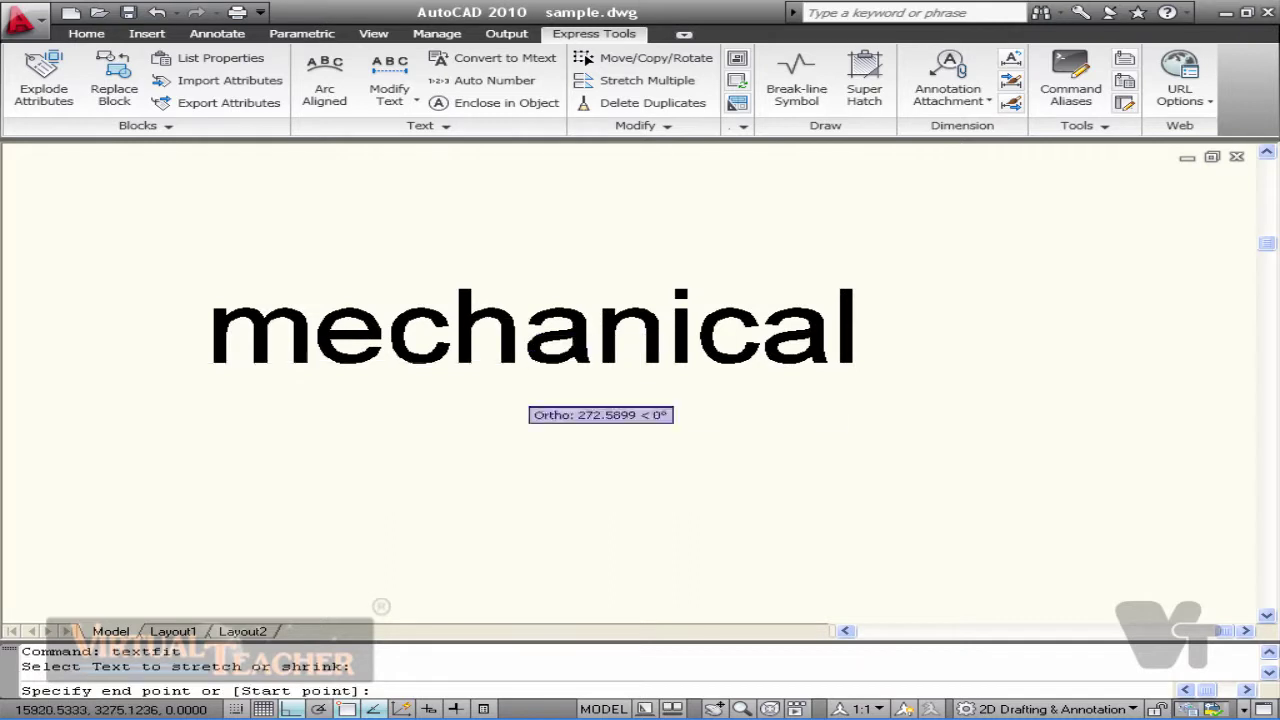
left_click(516, 366)
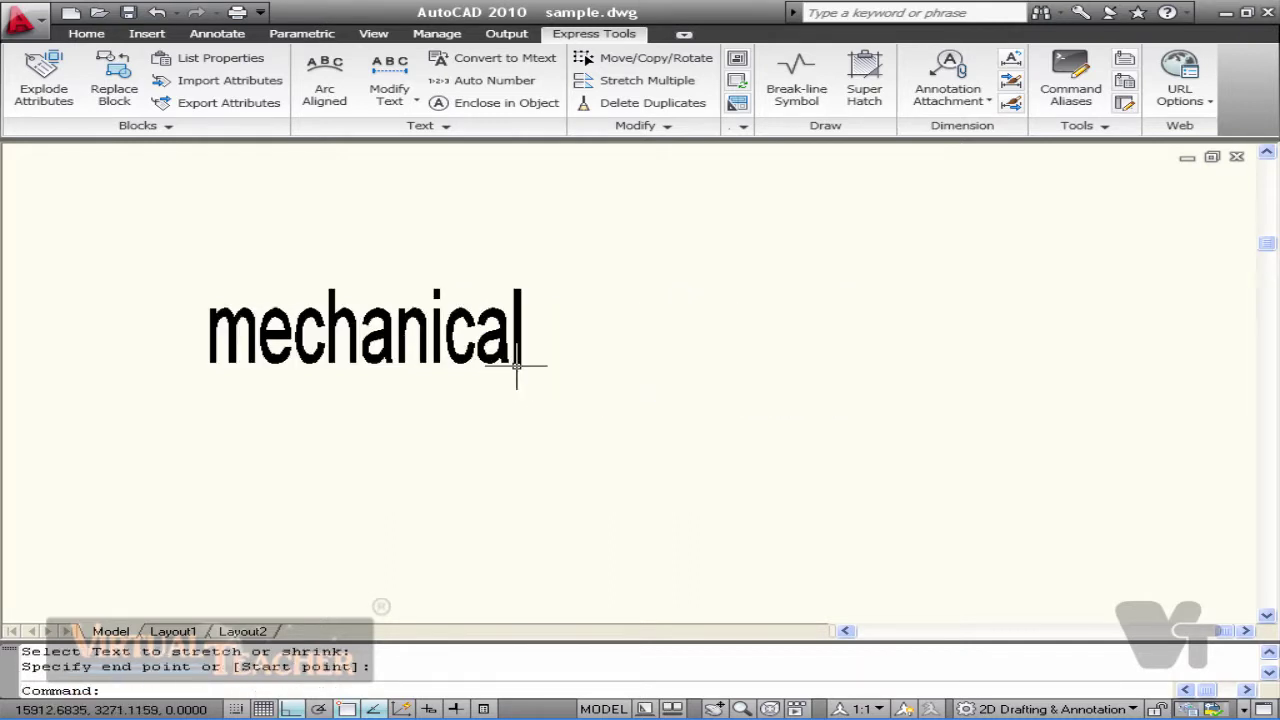
left_click(416, 100)
left_click(603, 257)
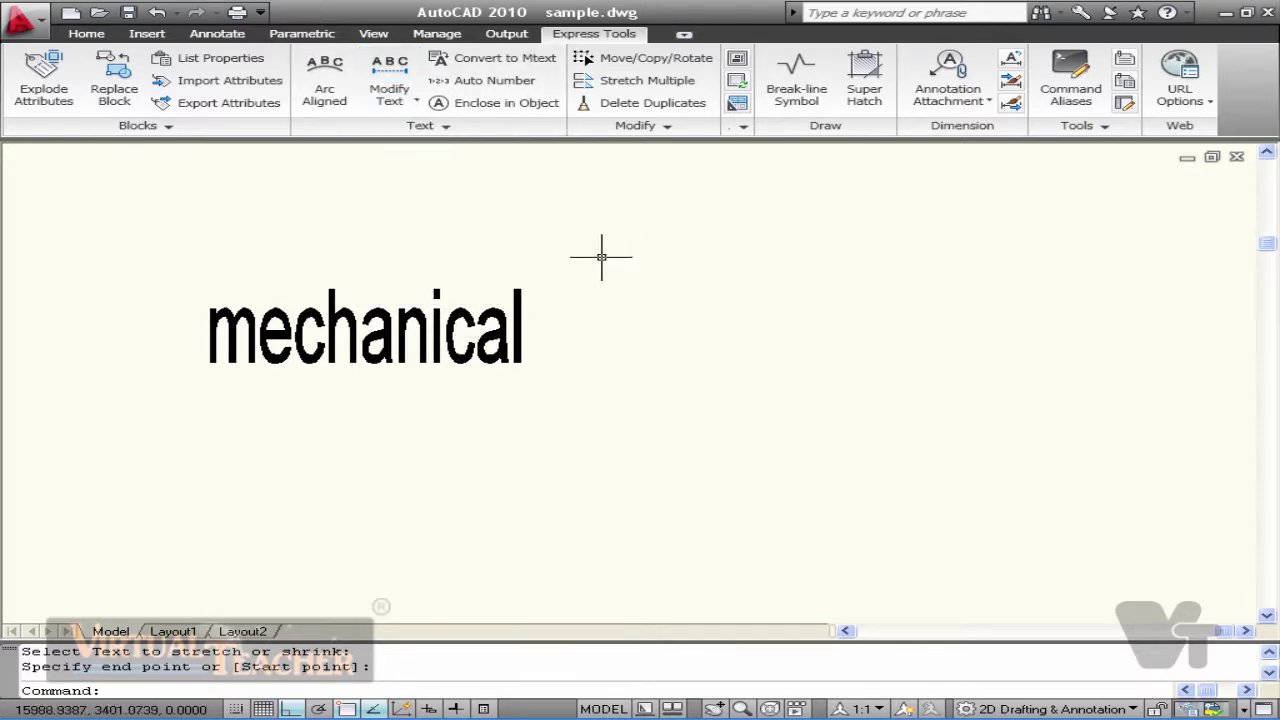
left_click(602, 257)
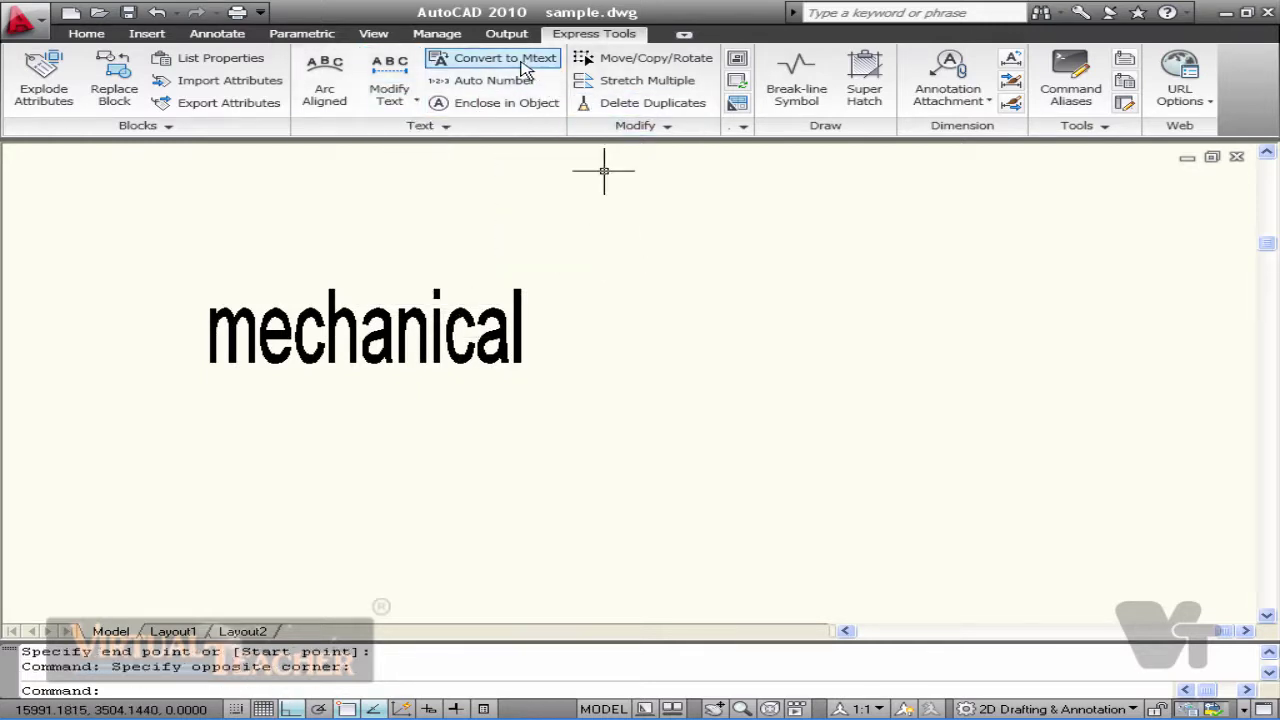
Convert the single-line word 'mechanical' into one Mtext object with TXT2MTXT.
left_click(505, 354)
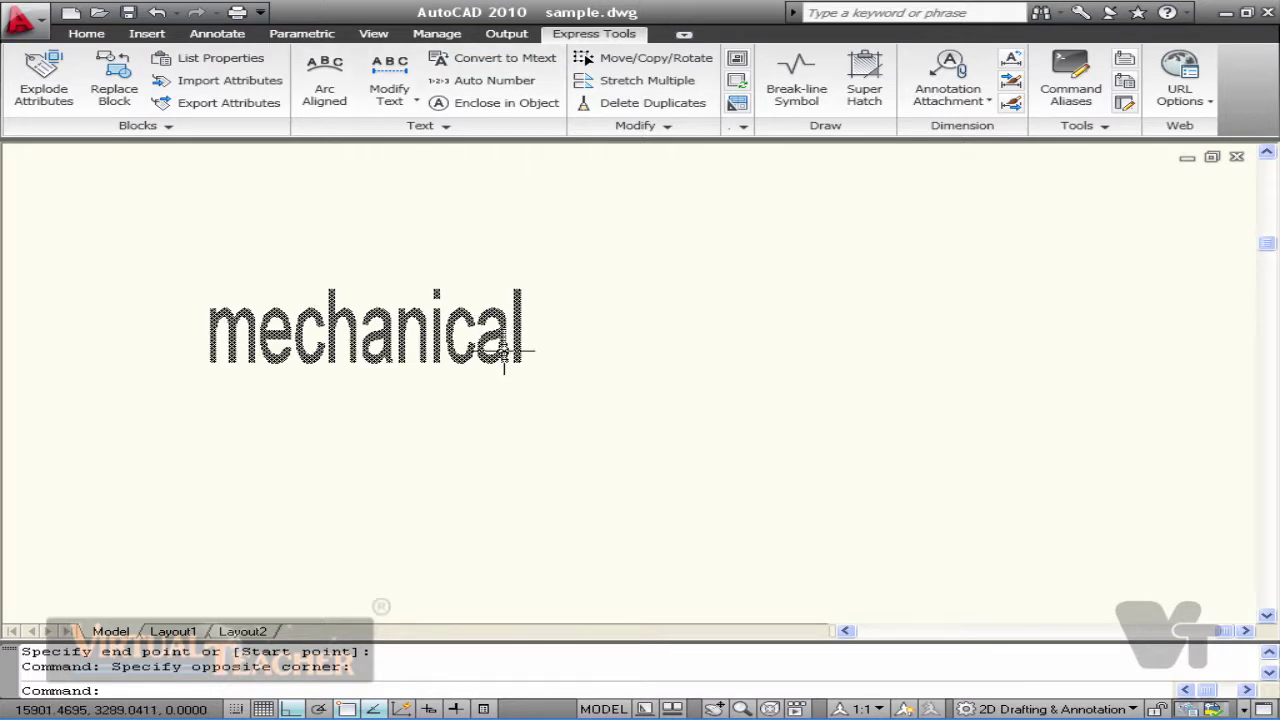
key("Escape")
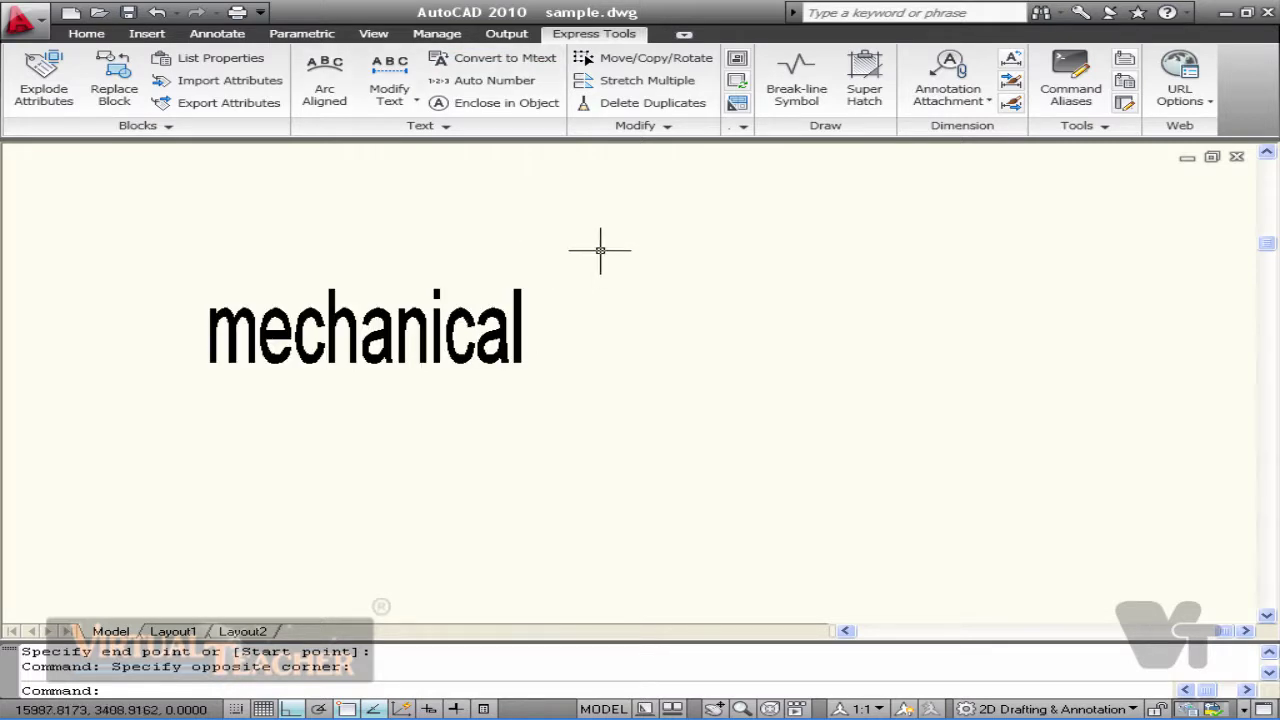
left_click(535, 62)
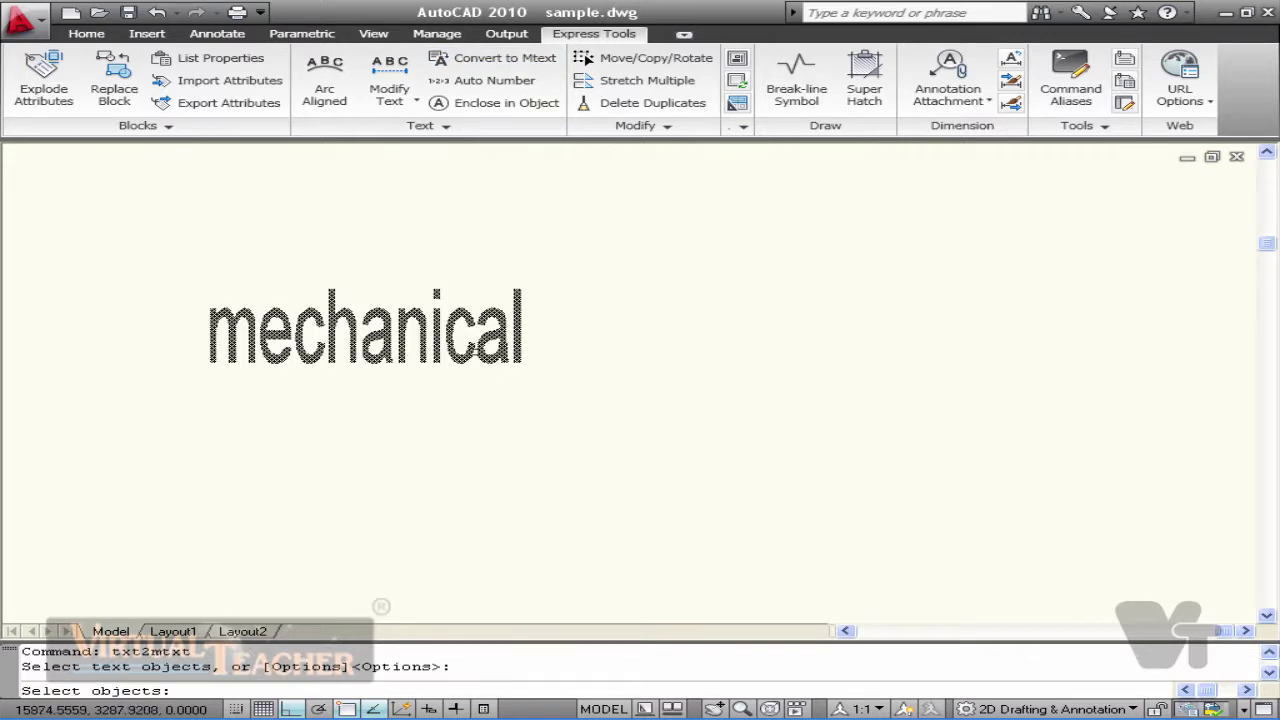
left_click(517, 330)
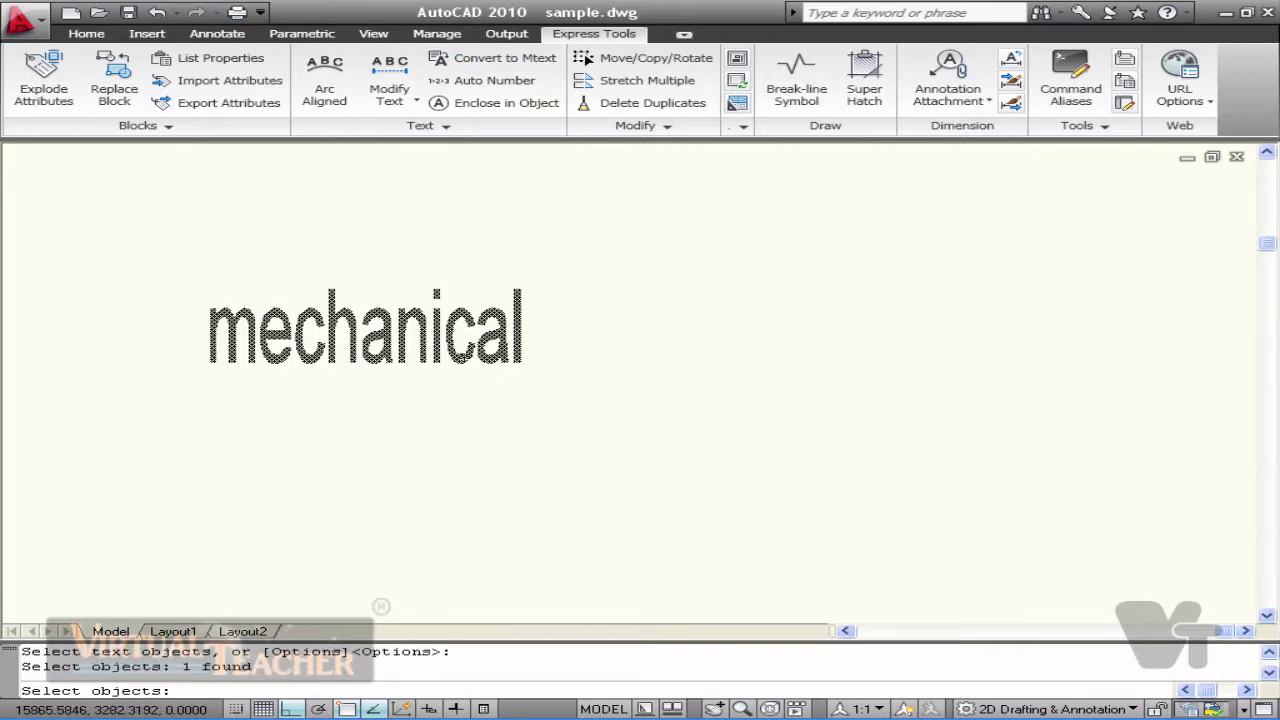
key("Return")
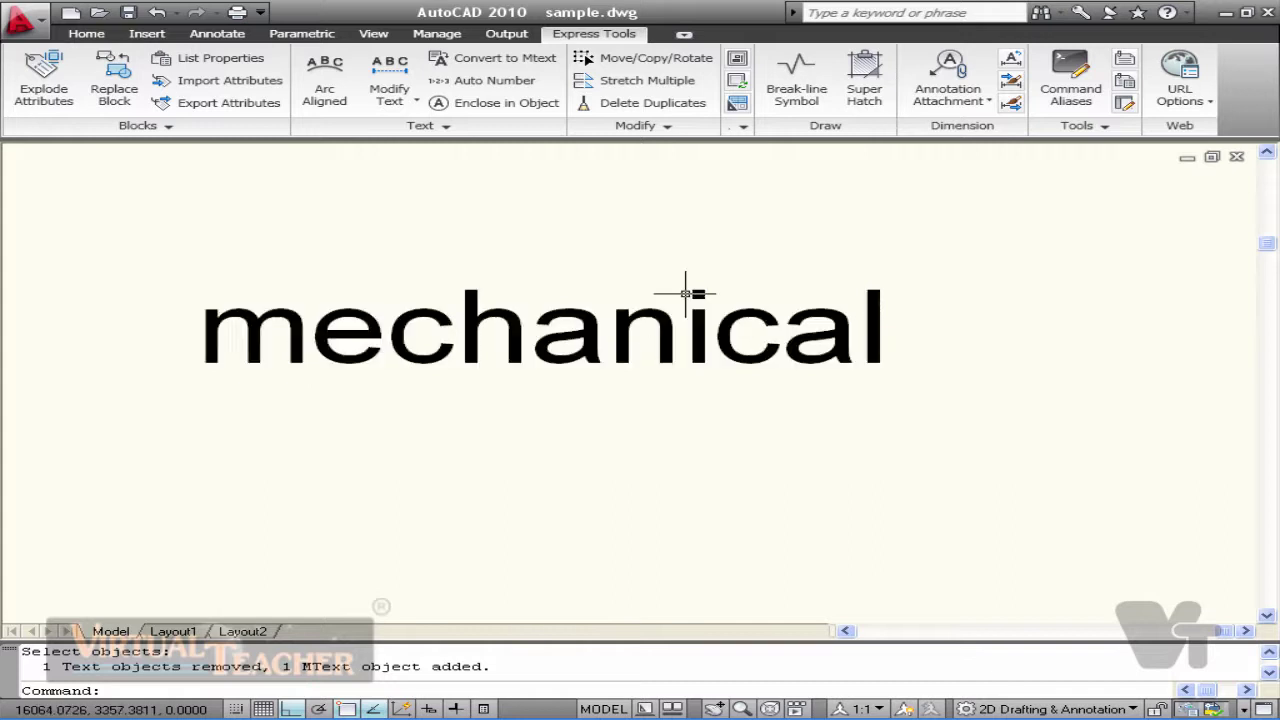
Enclose the mechanical text in a variable-size circle with offset factor 0.5.
left_click(515, 104)
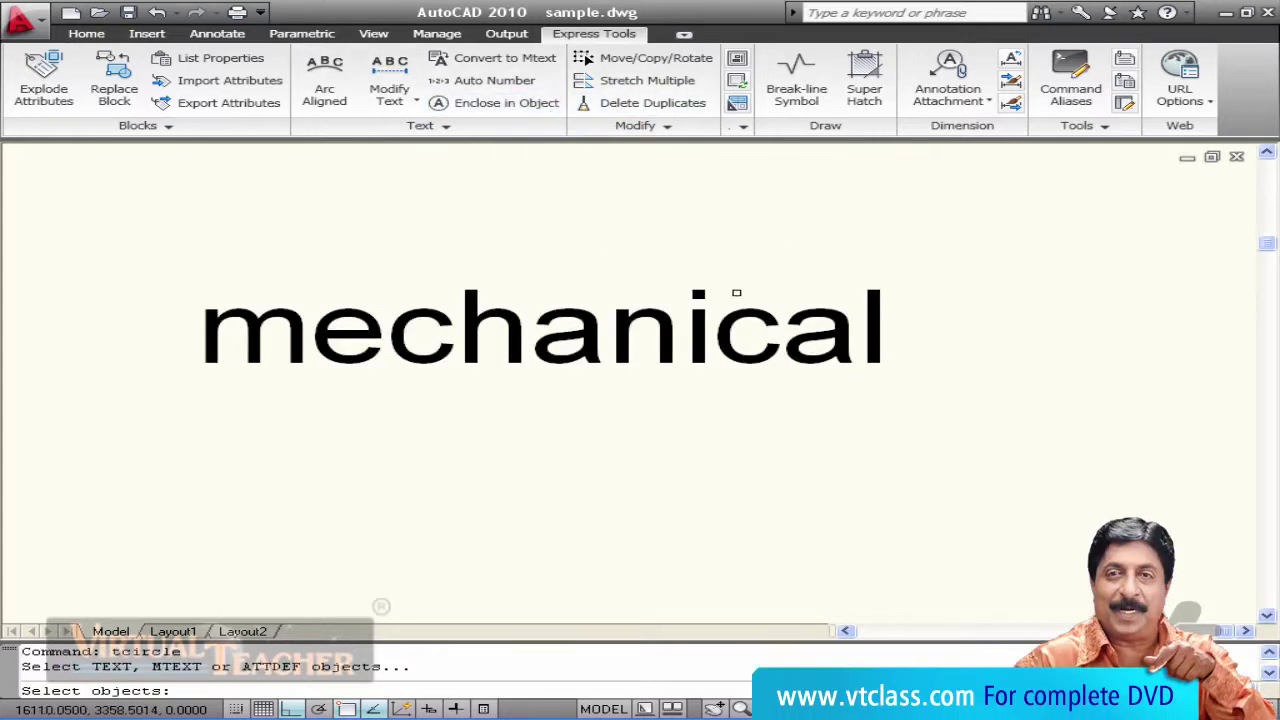
left_click(906, 324)
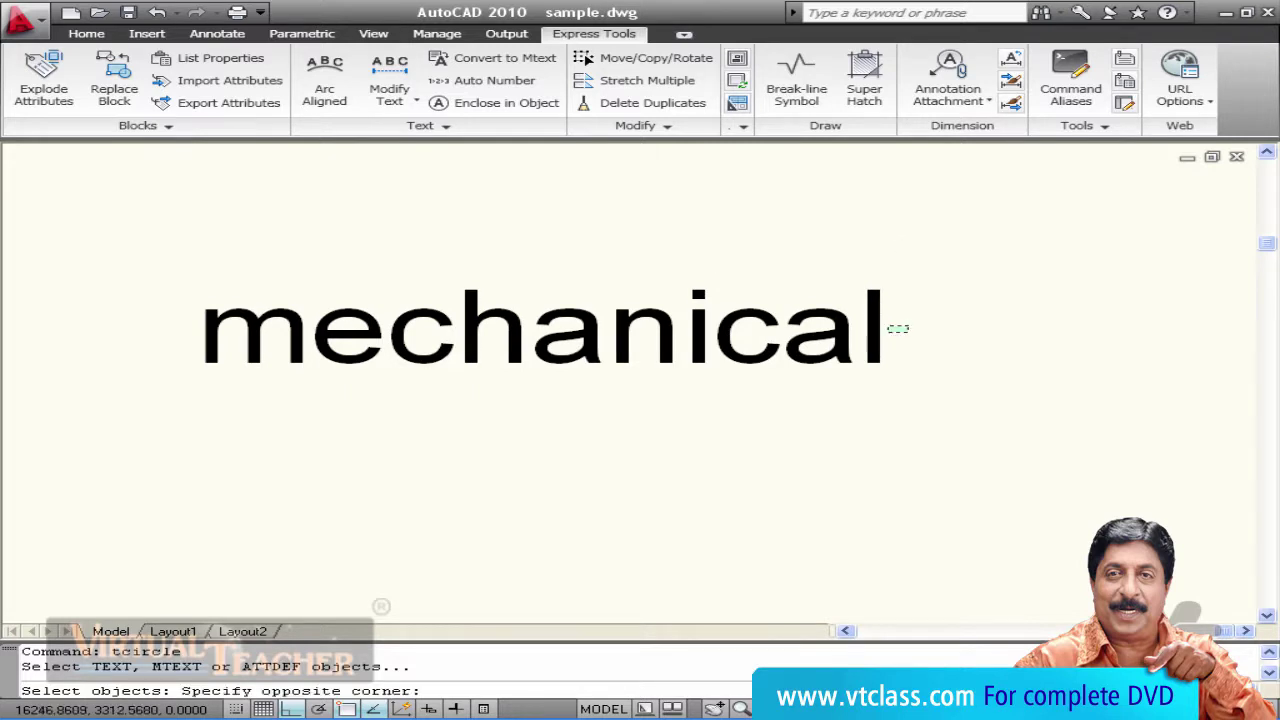
left_click(880, 343)
key("Return")
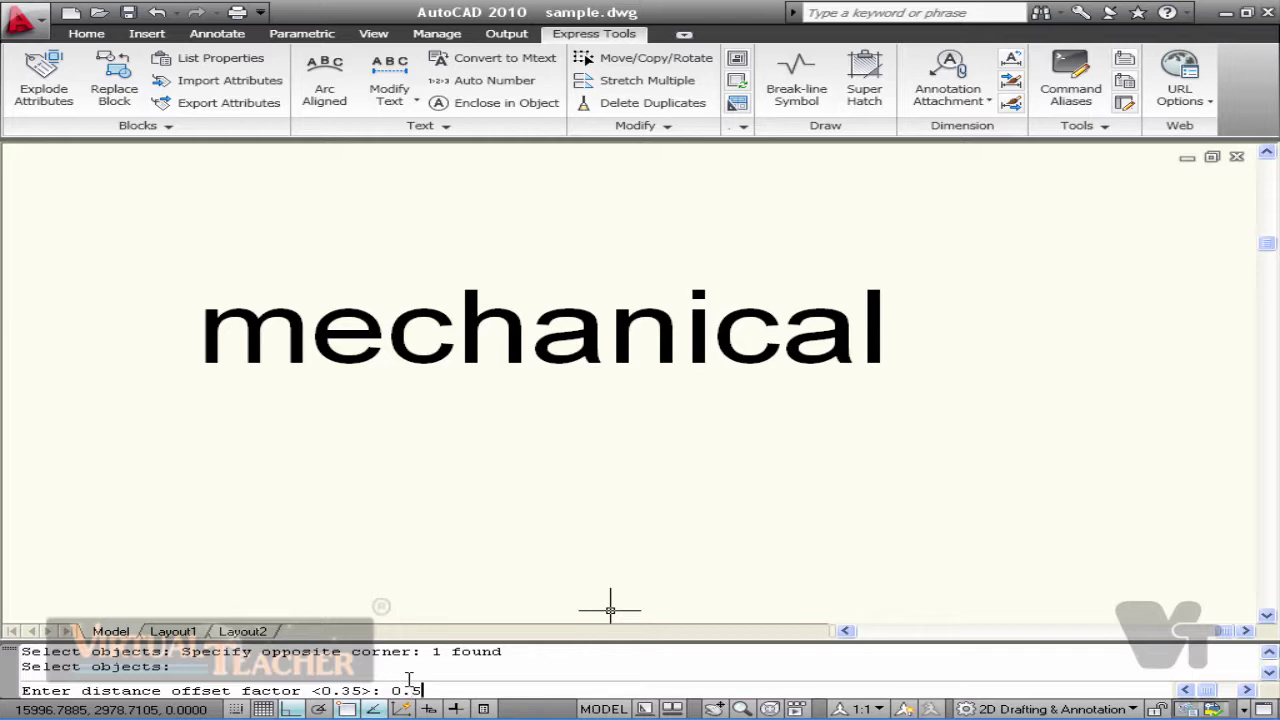
key("Return")
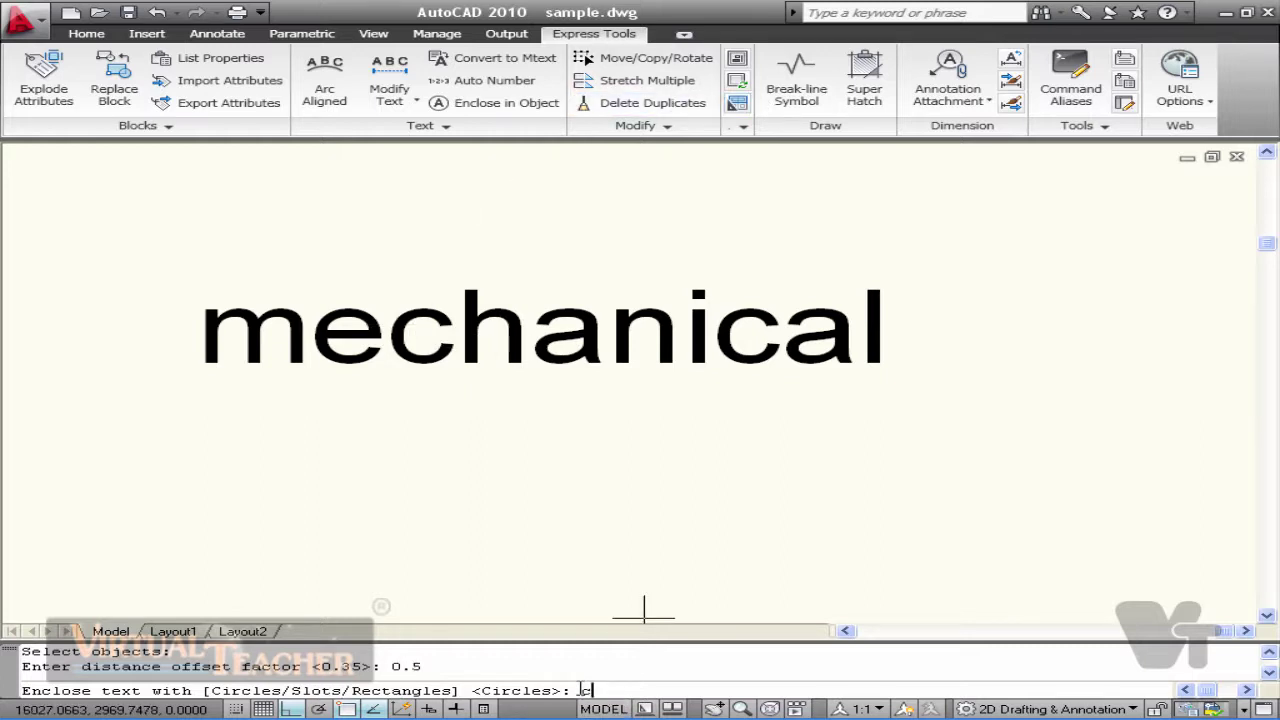
key("Return")
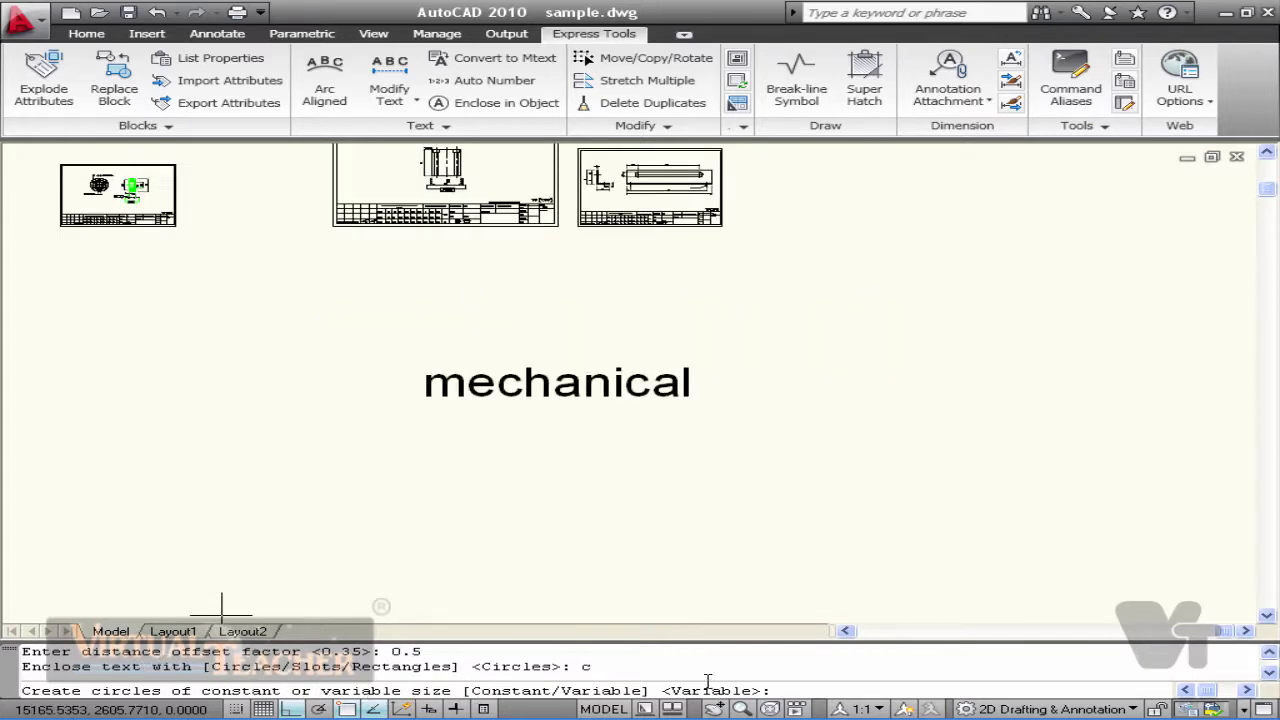
key("Return")
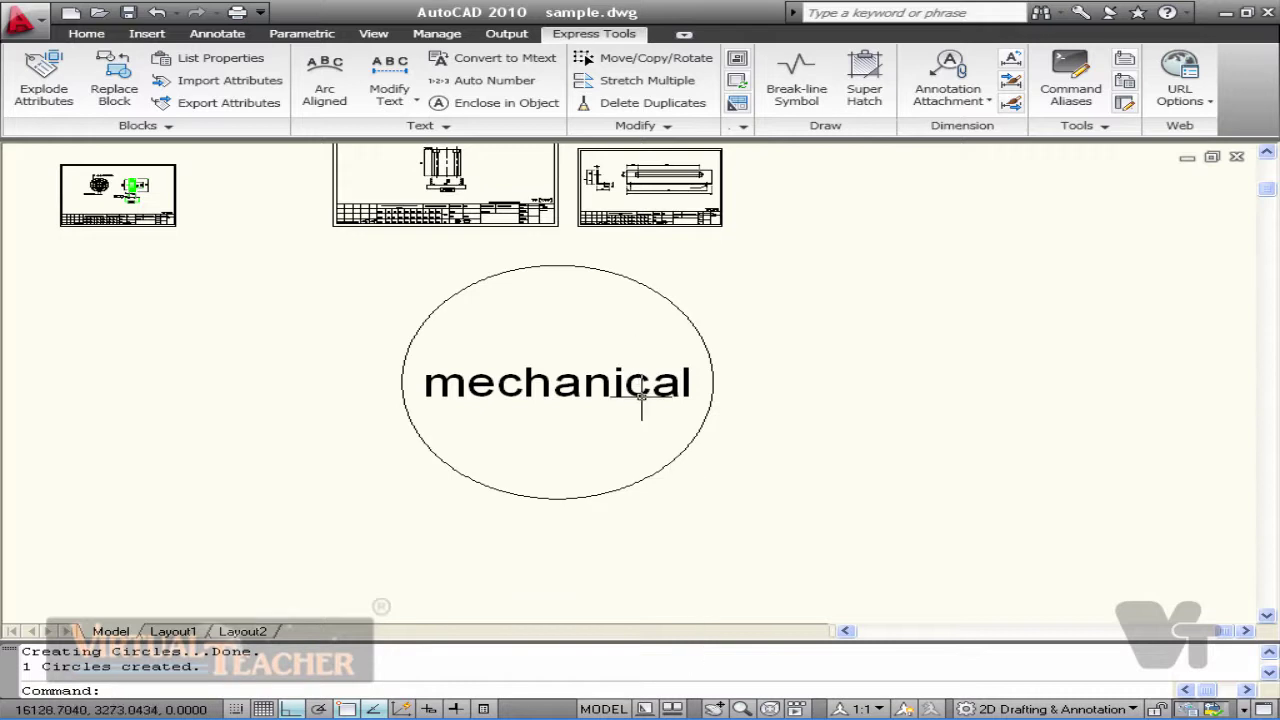
Erase the enclosing circle and bring up the Modify Text tools list.
scroll(720, 418, "up", 2)
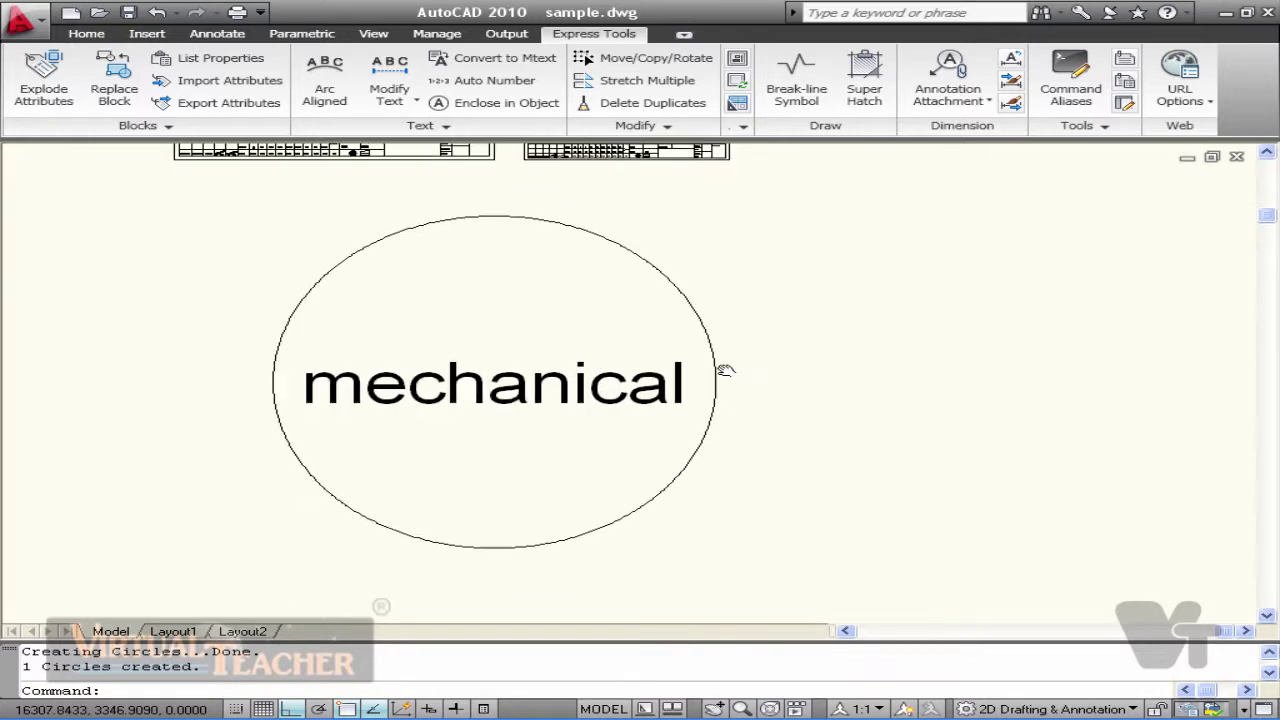
left_click(705, 381)
key("Delete")
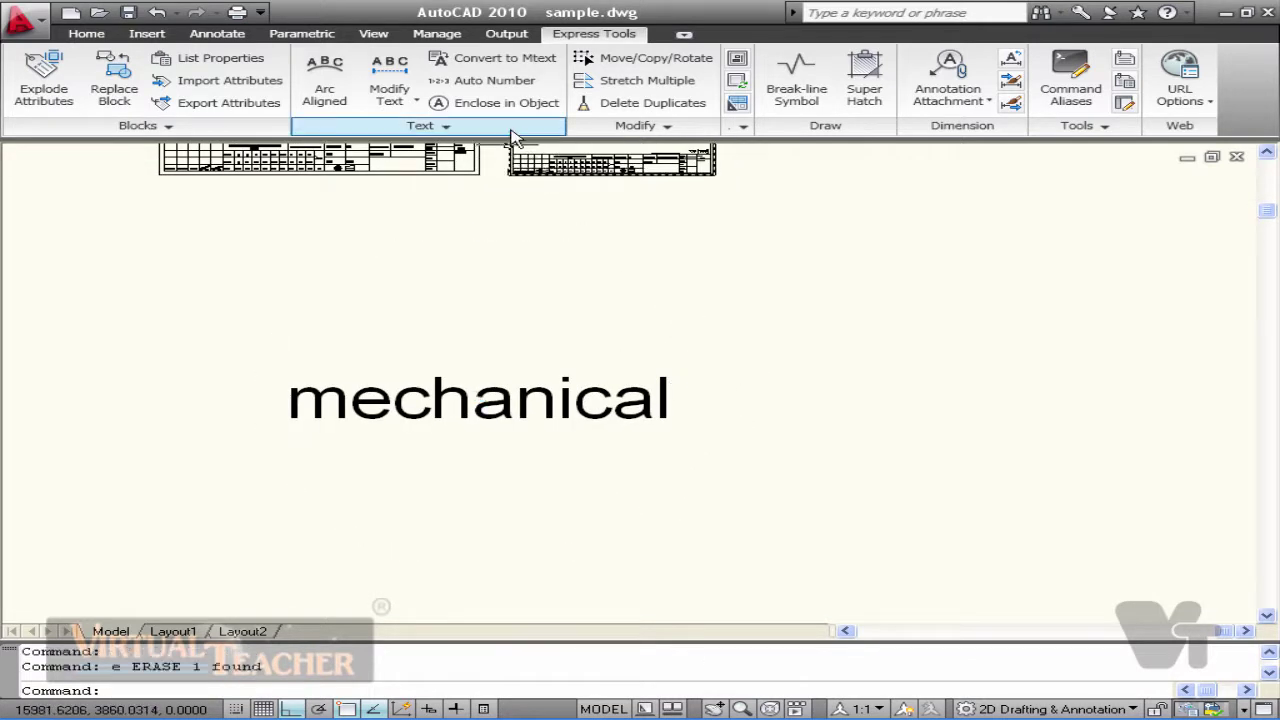
left_click(500, 103)
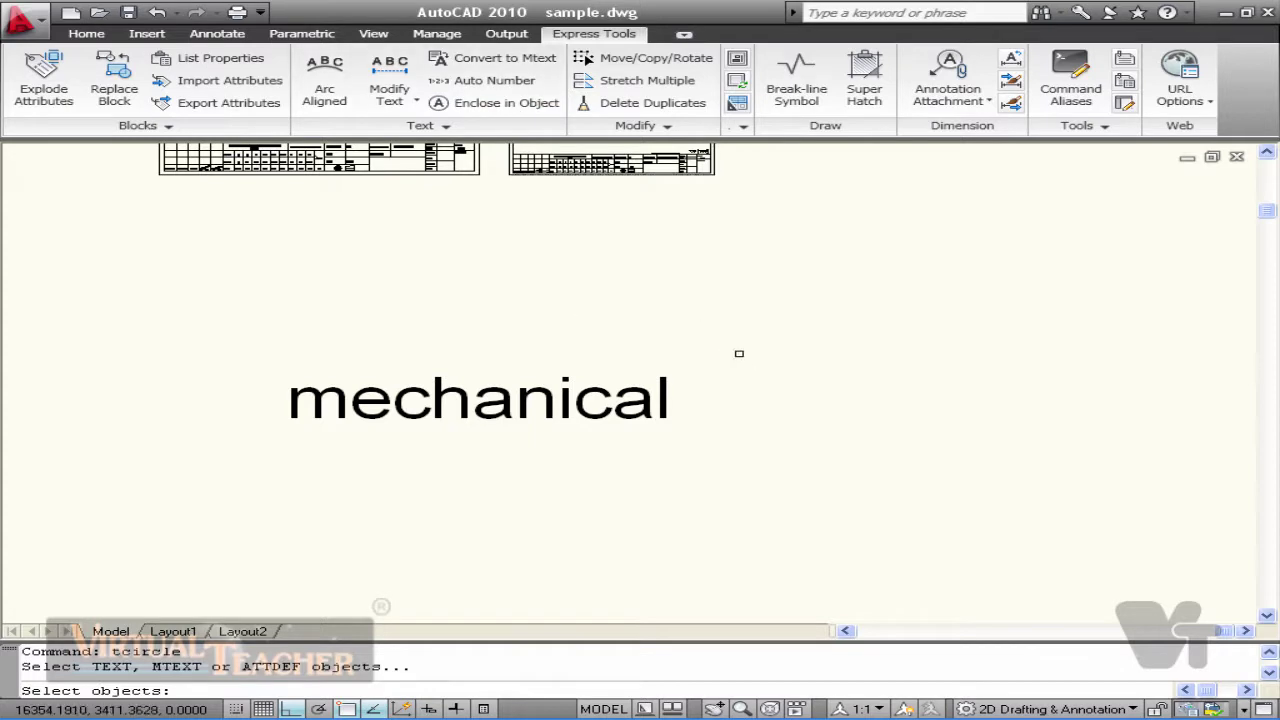
key("Escape")
left_click(500, 103)
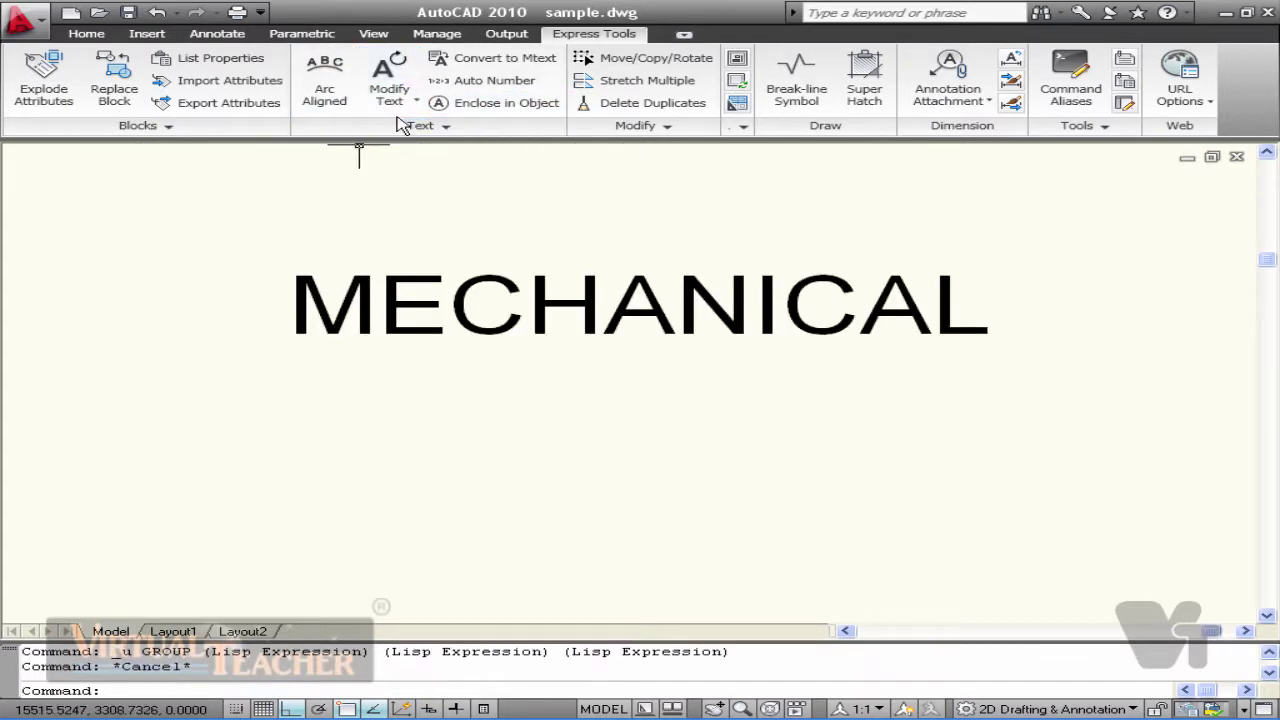
left_click(390, 95)
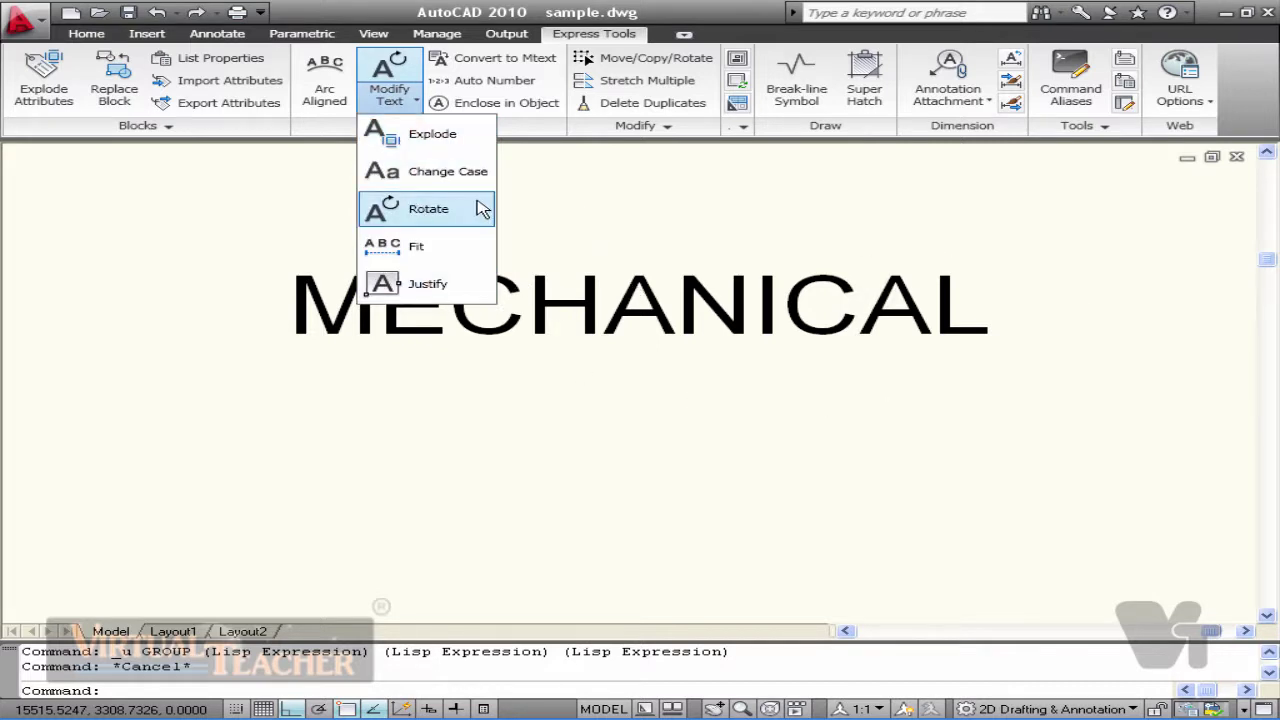
Rotate the MECHANICAL text to 45°.
left_click(437, 212)
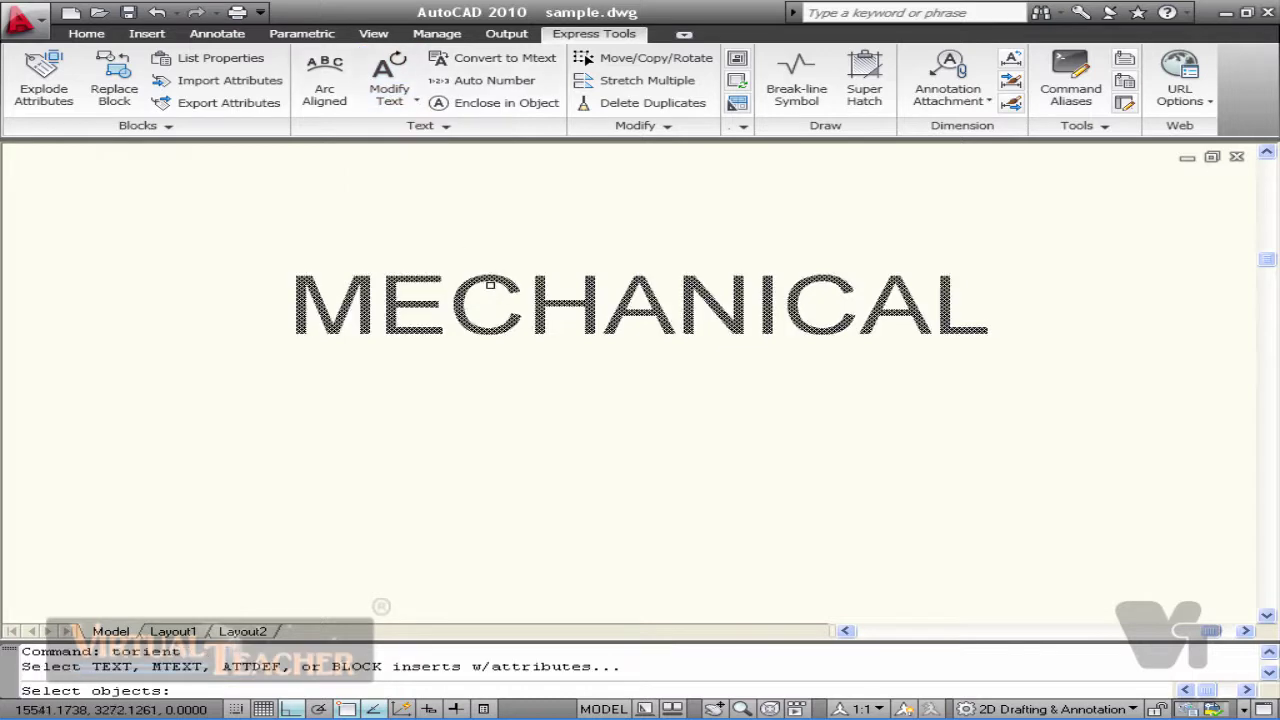
left_click(497, 327)
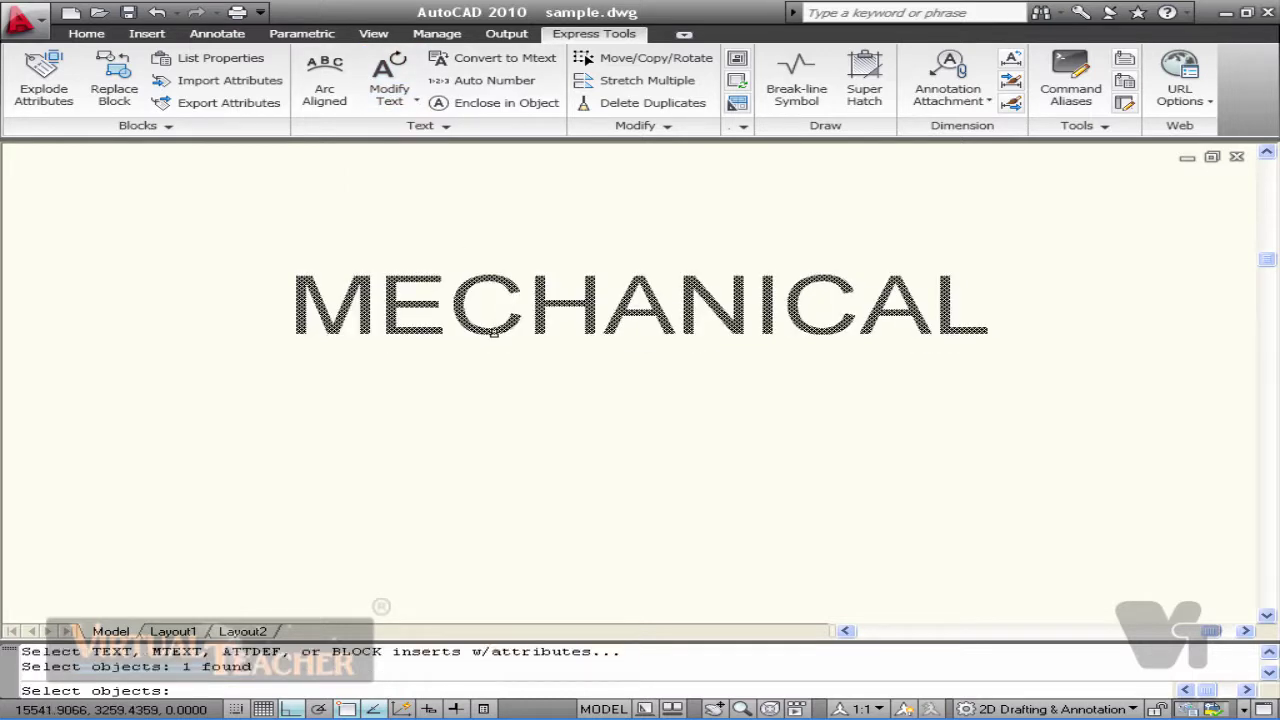
key("Return")
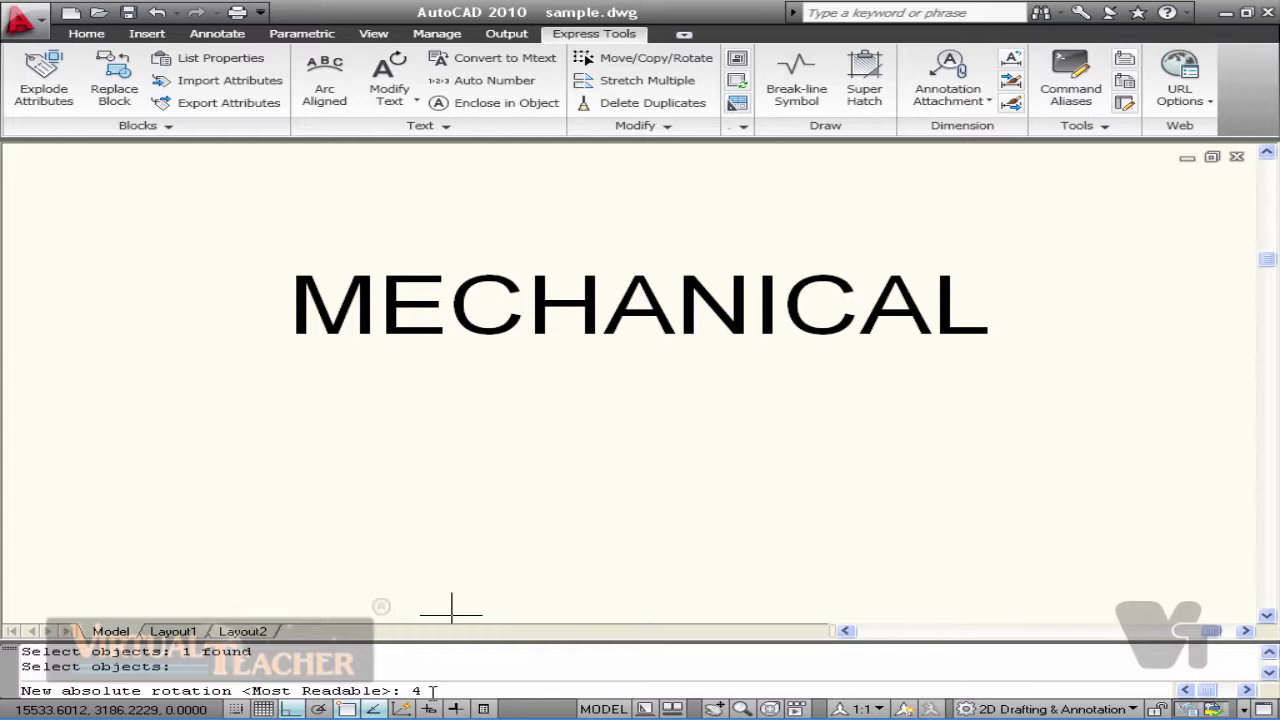
key("Return")
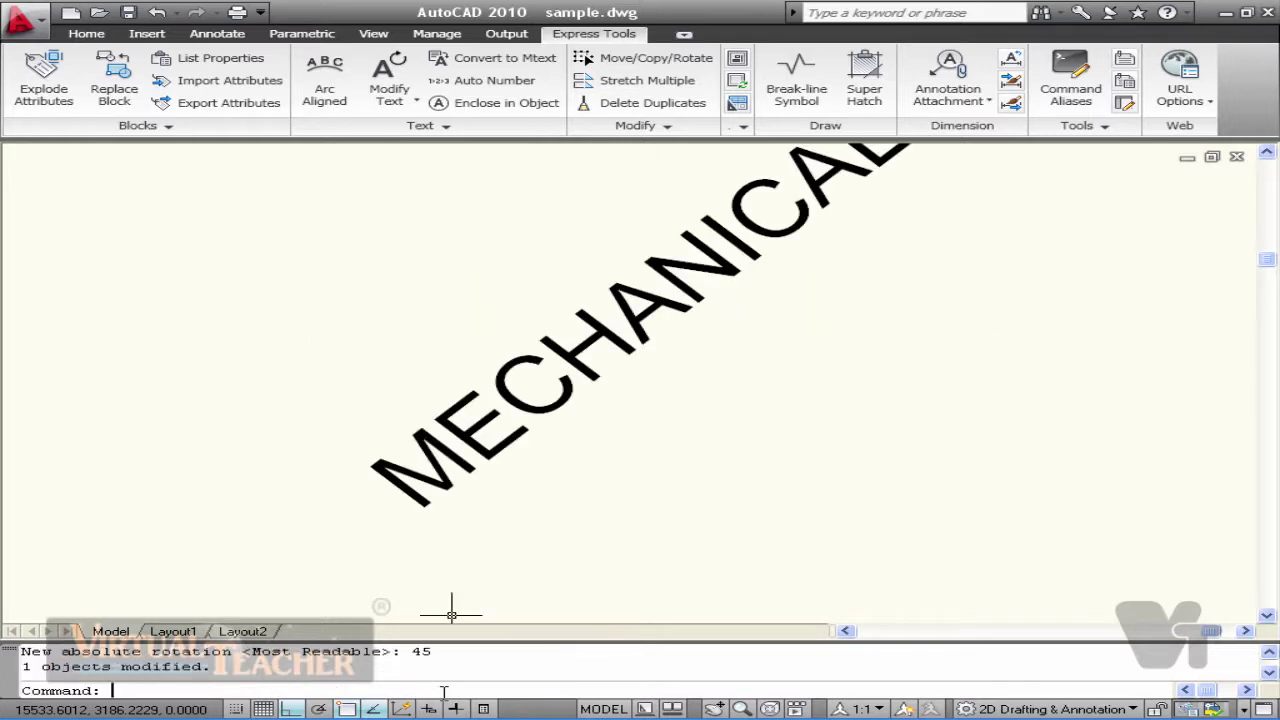
Window-select the rotated text and erase it with E.
scroll(644, 318, "down", 3)
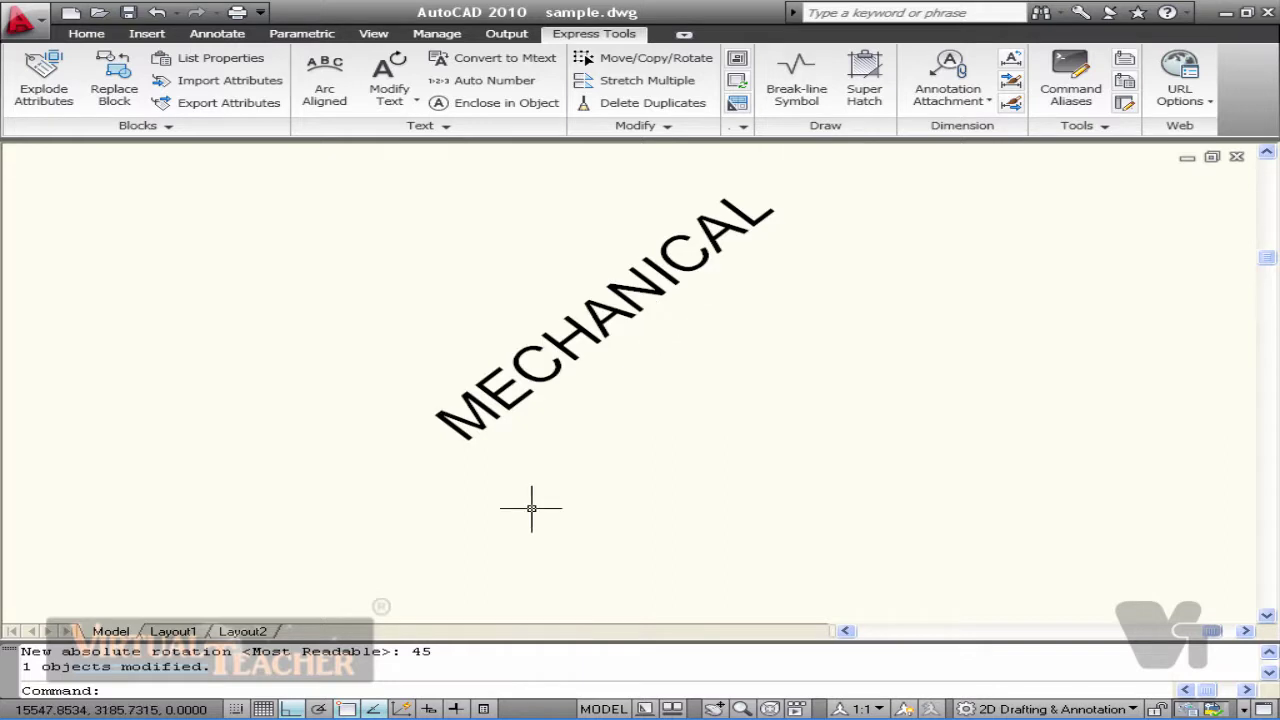
left_click(794, 323)
left_click(461, 228)
type("e")
key("Return")
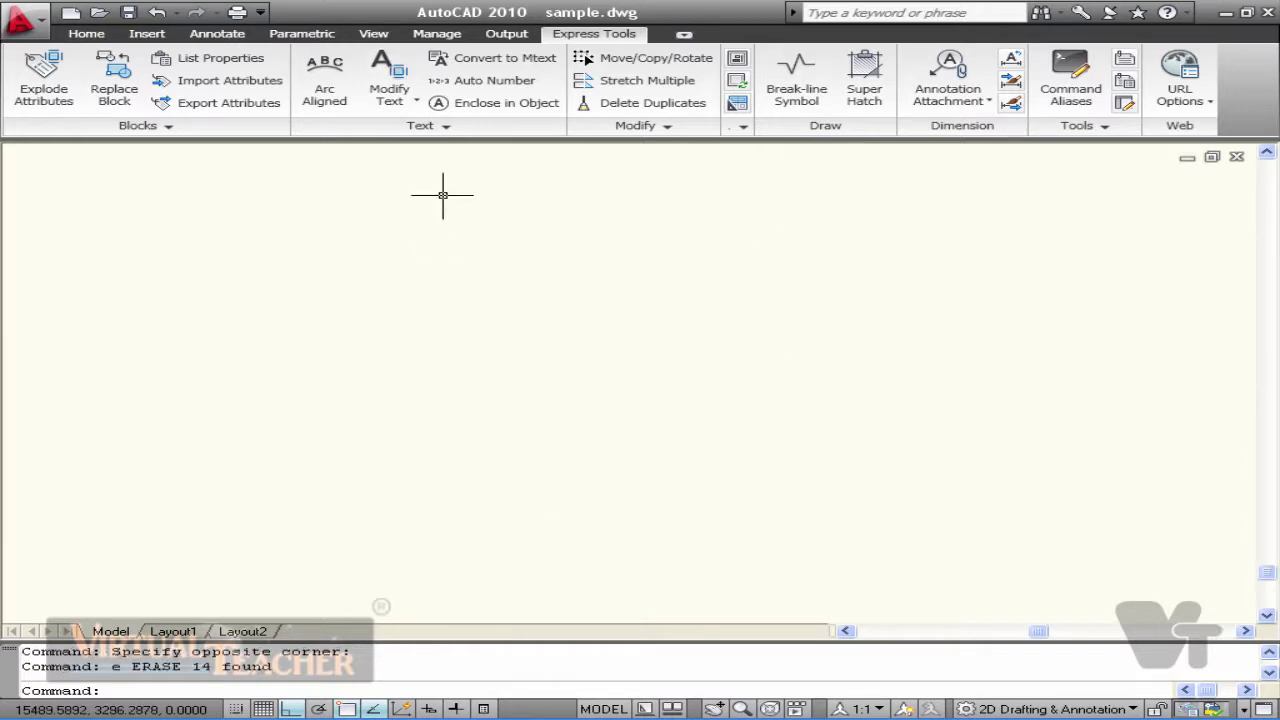
Browse the text modification tools, start a multiline text box, and pan the view left.
left_click(402, 100)
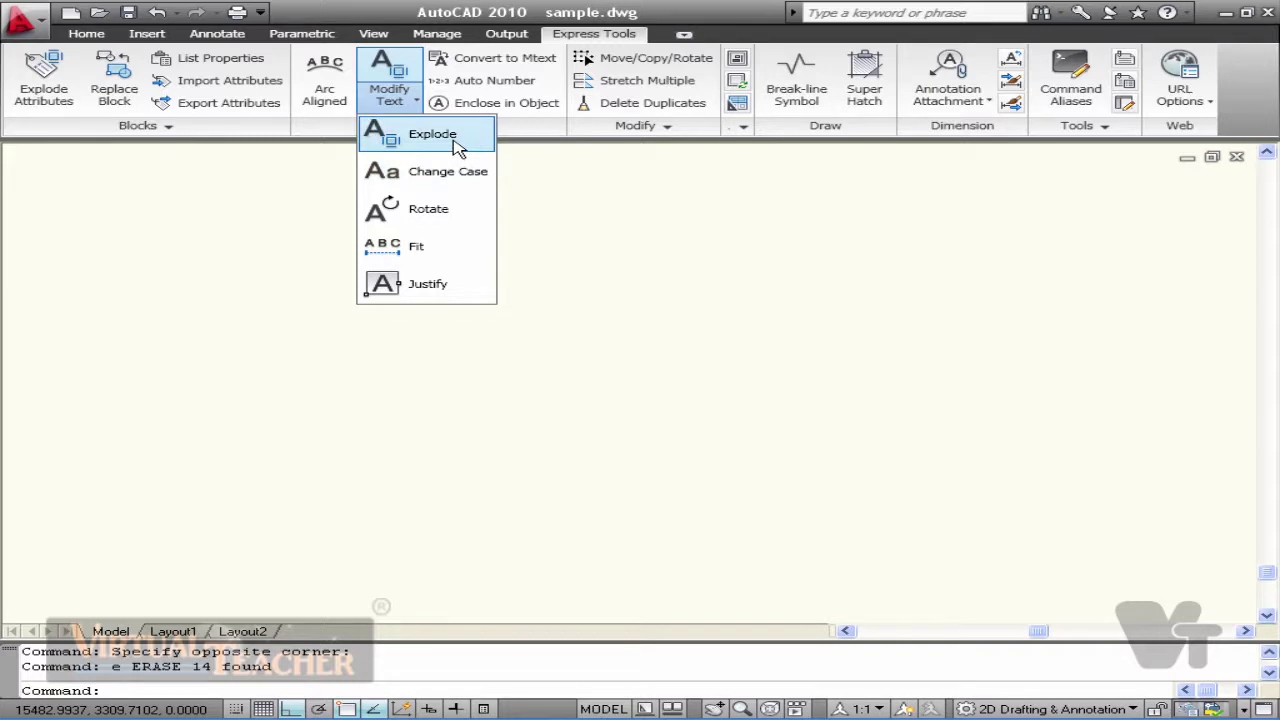
left_click(700, 251)
type("mt")
key("Return")
left_click(523, 297)
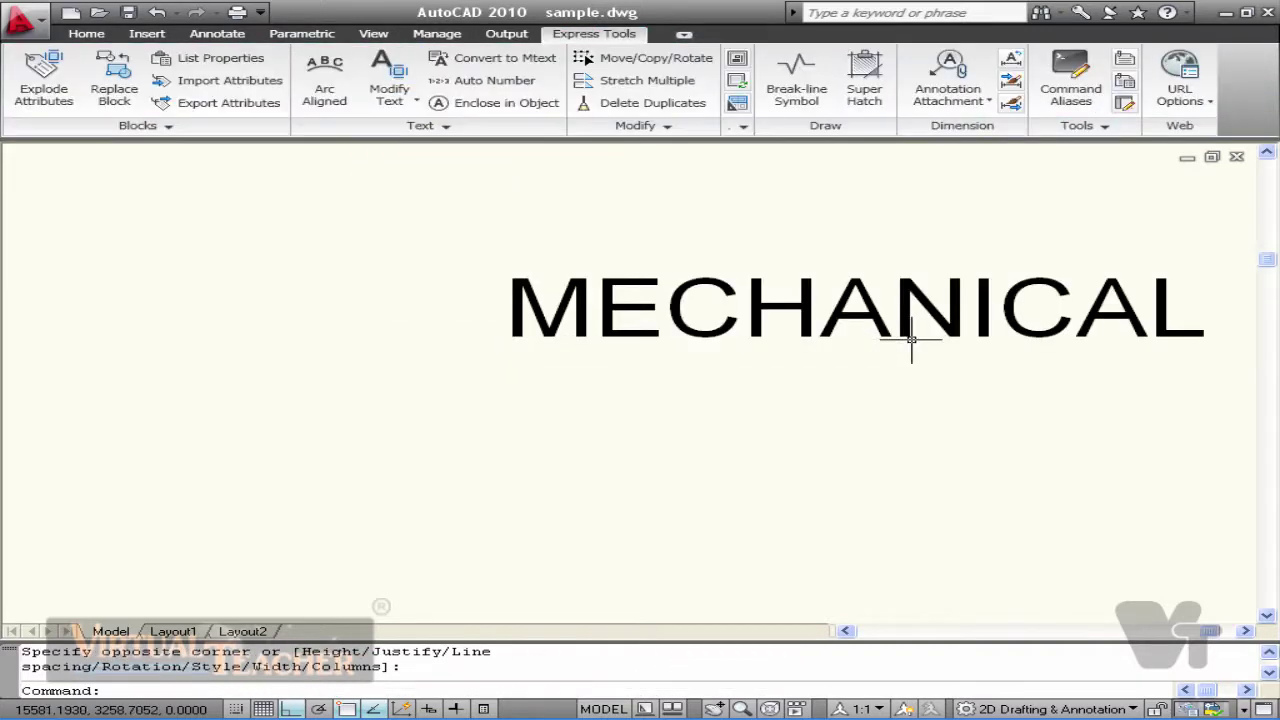
mouse_move(911, 340)
middle_mouse_down()
mouse_move(823, 360)
mouse_move(663, 346)
middle_mouse_up()
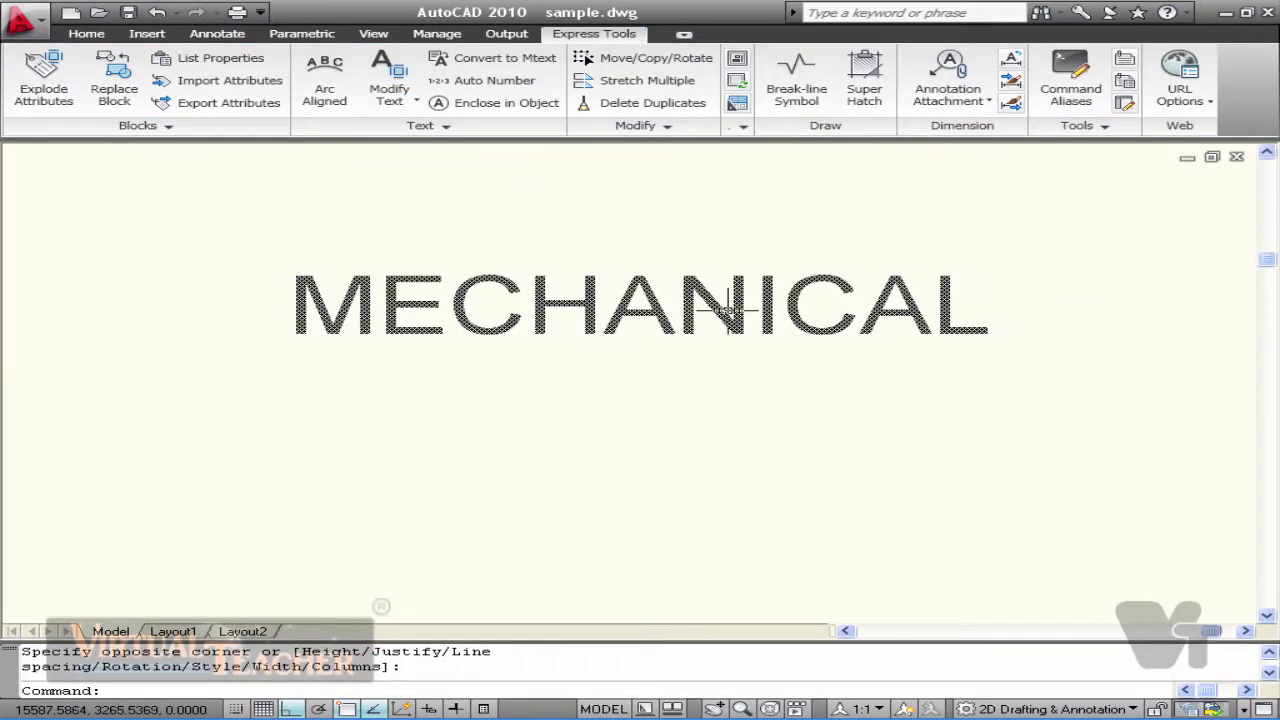
Explode the MECHANICAL text into line geometry.
left_click(389, 70)
left_click(533, 310)
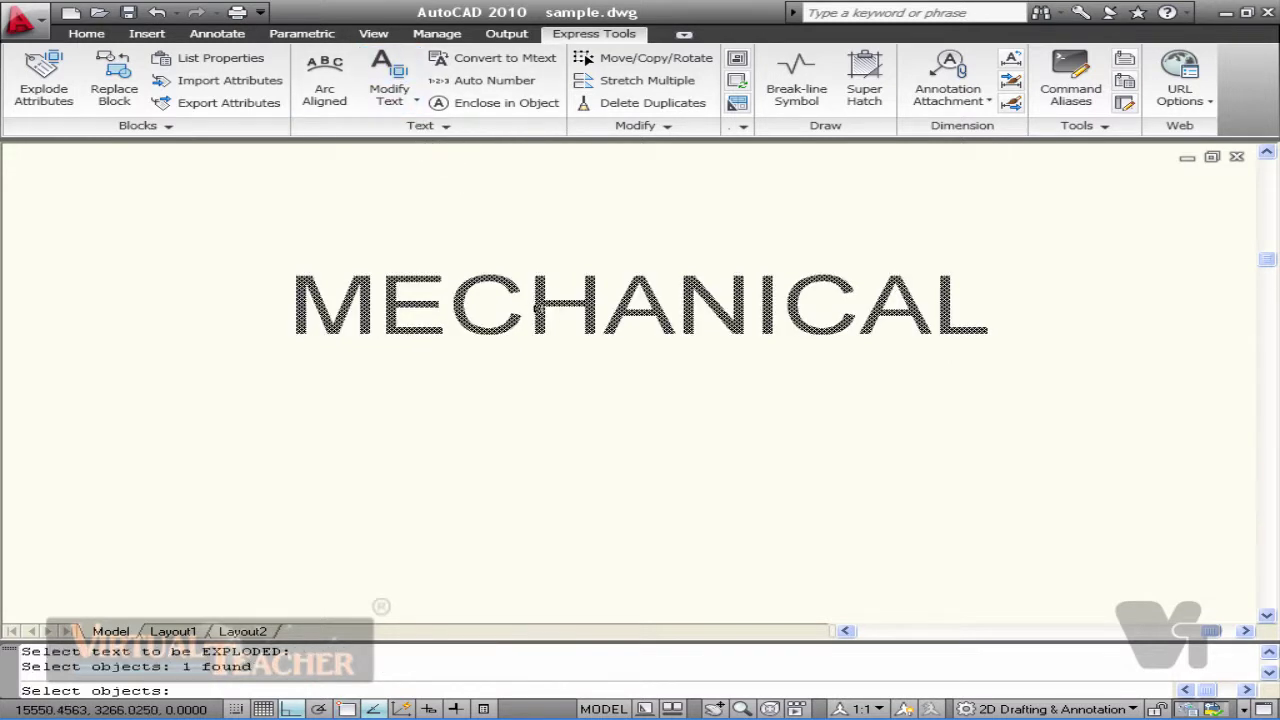
key("Return")
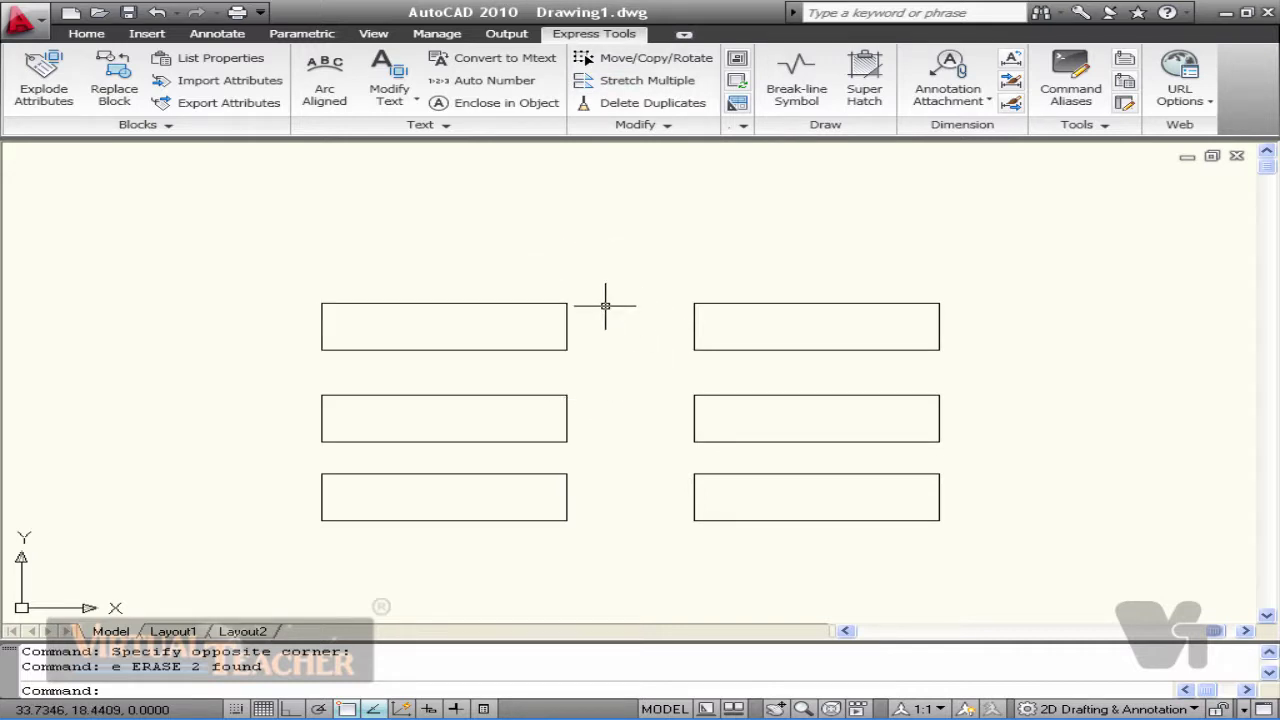
Start STRETCH and window-select the ends of the rectangles to stretch.
left_click(648, 81)
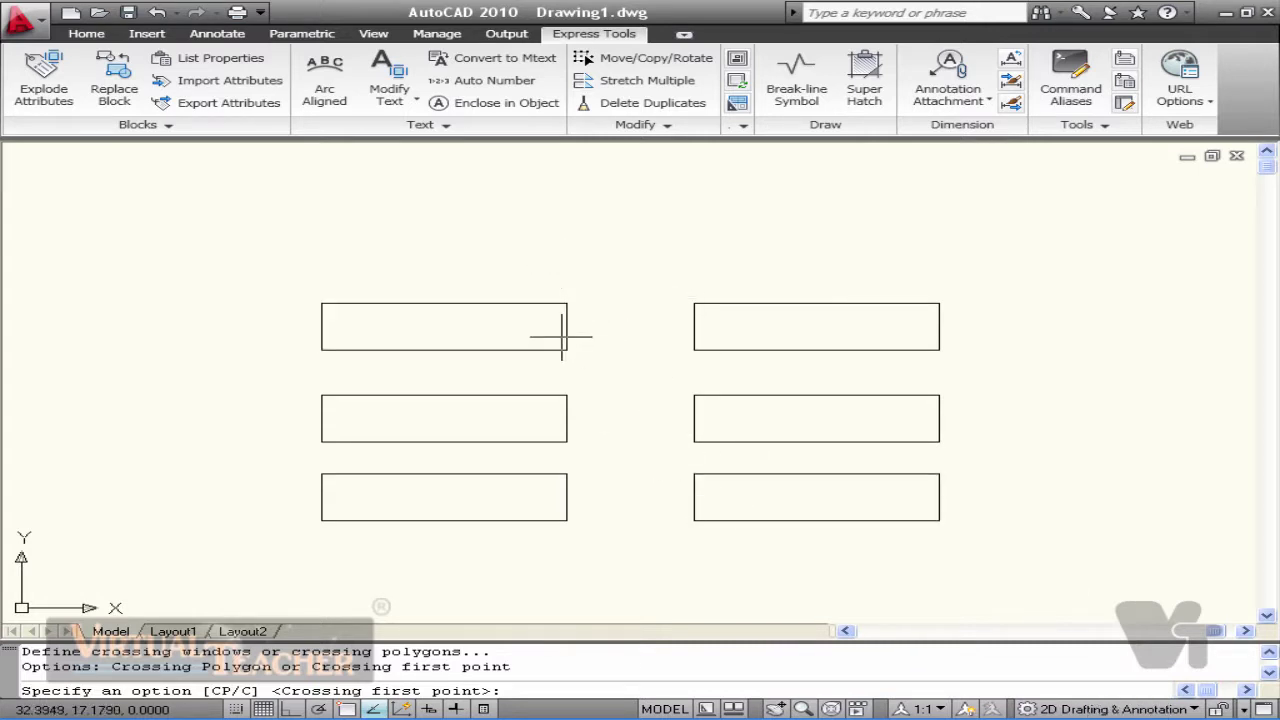
left_click(545, 250)
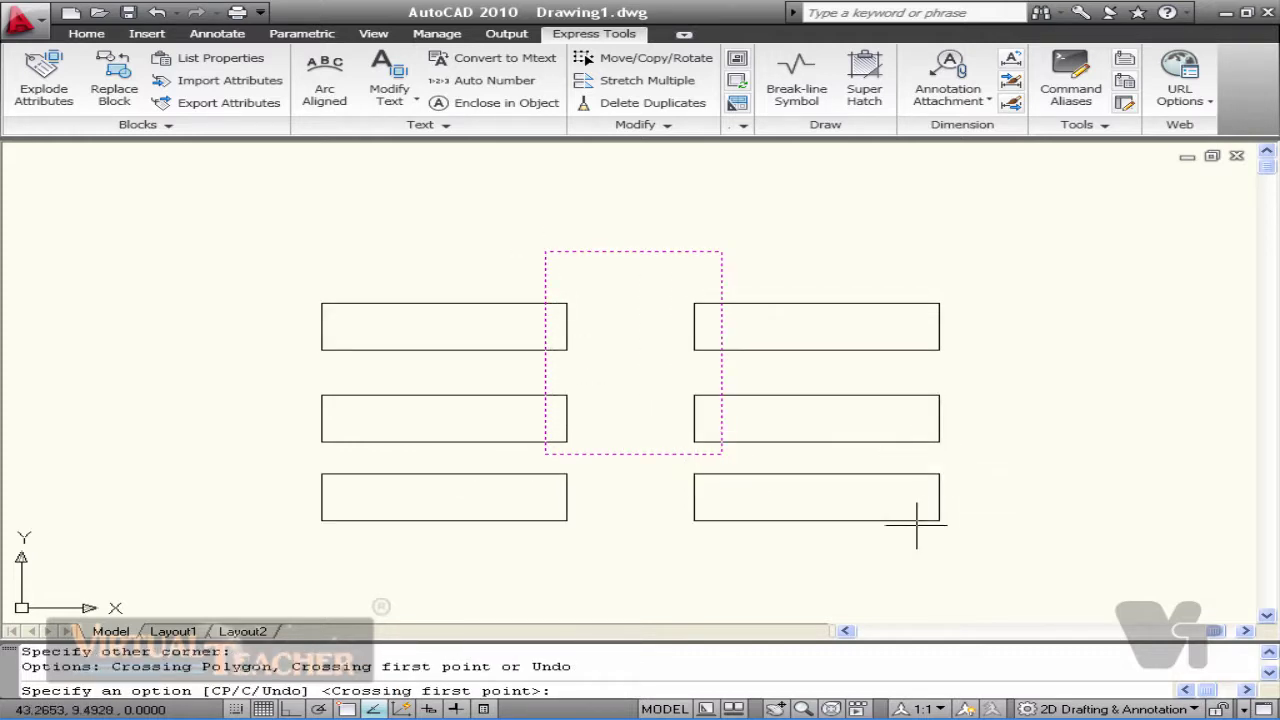
left_click(903, 460)
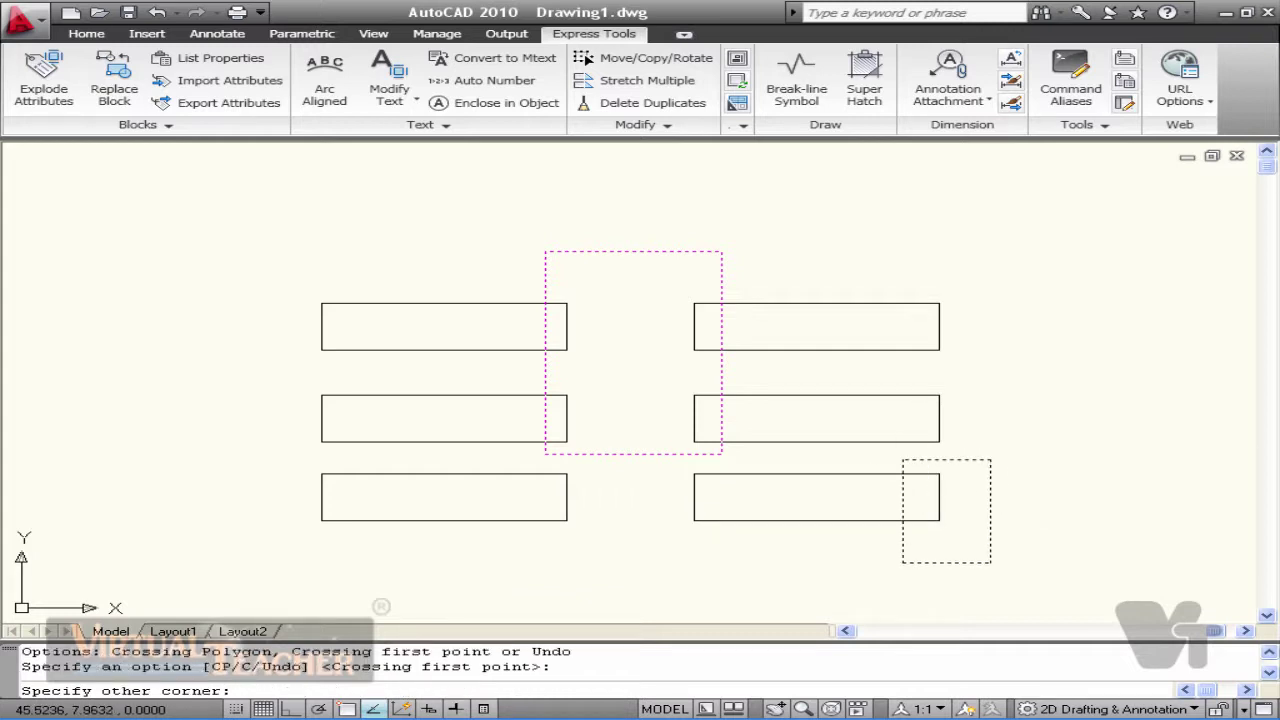
left_click(989, 563)
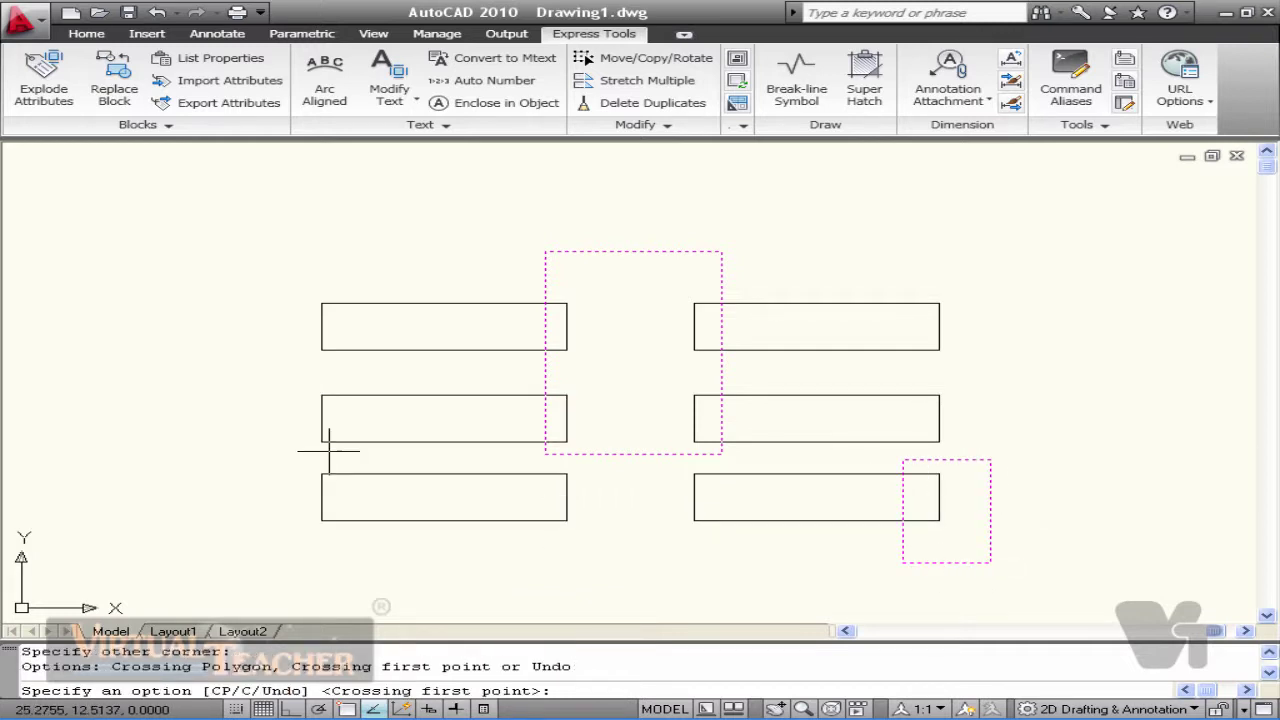
left_click(293, 264)
left_click(361, 359)
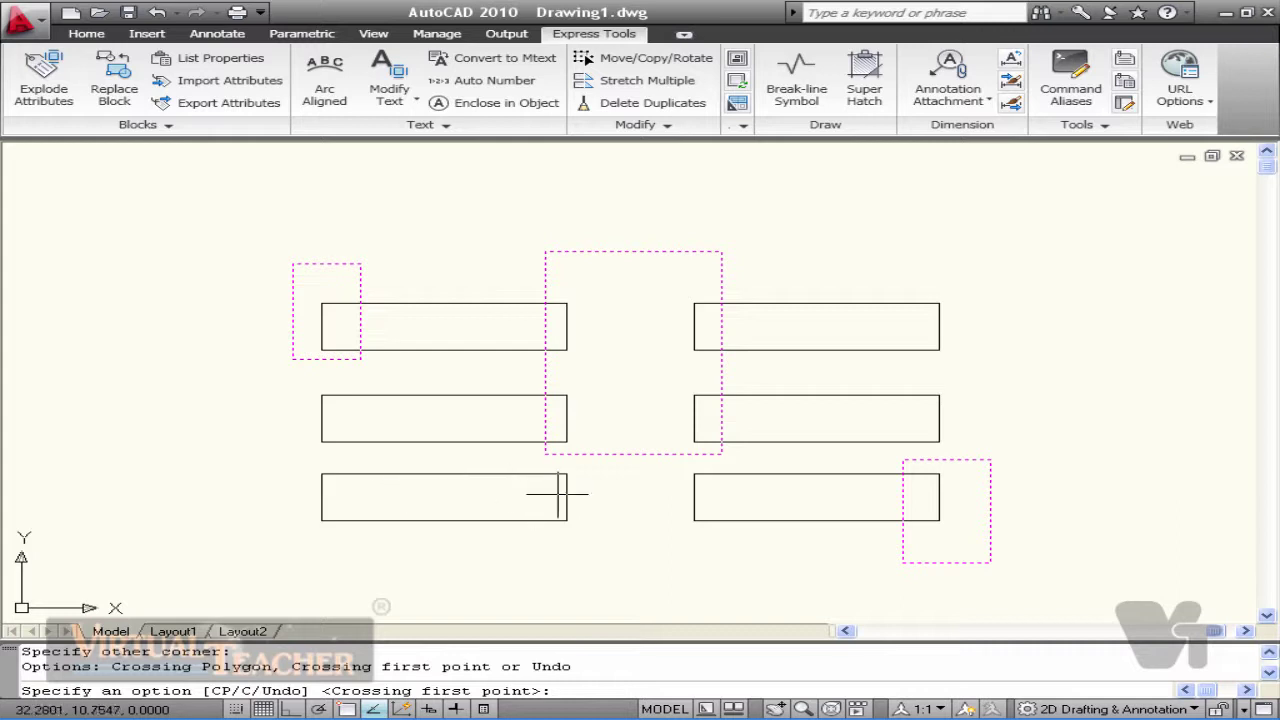
left_click(375, 463)
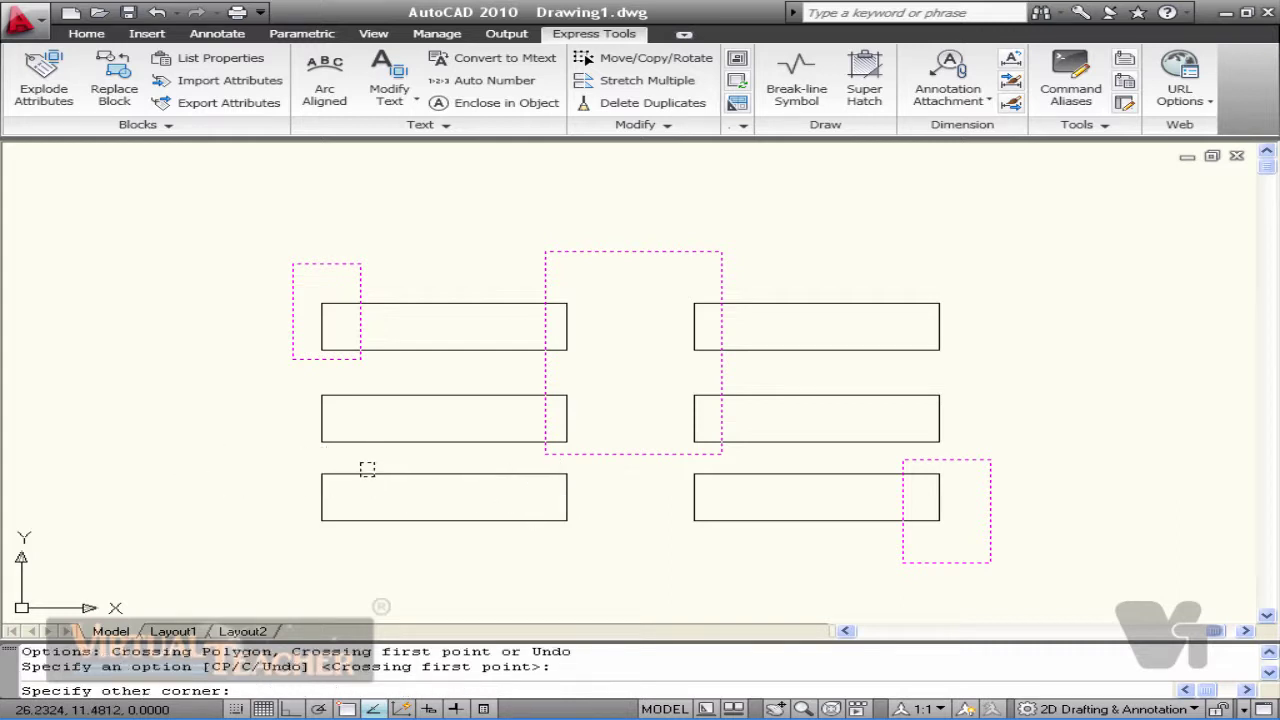
left_click(300, 530)
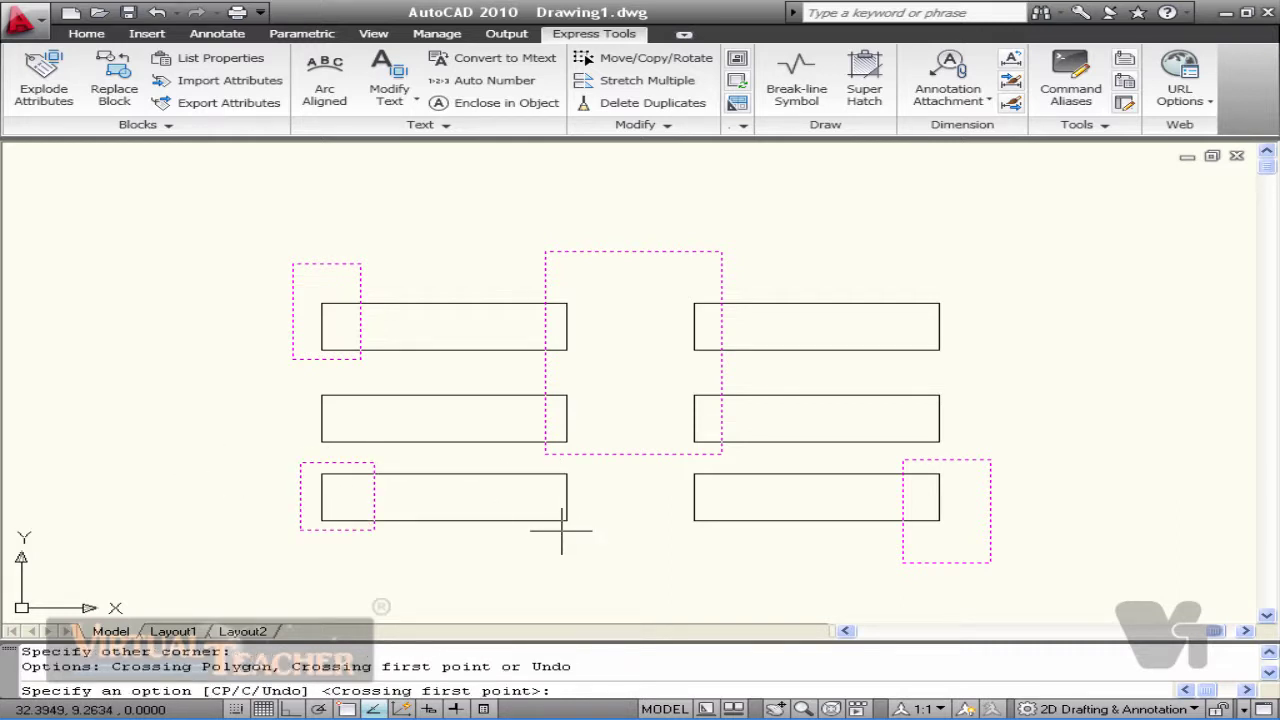
key("Return")
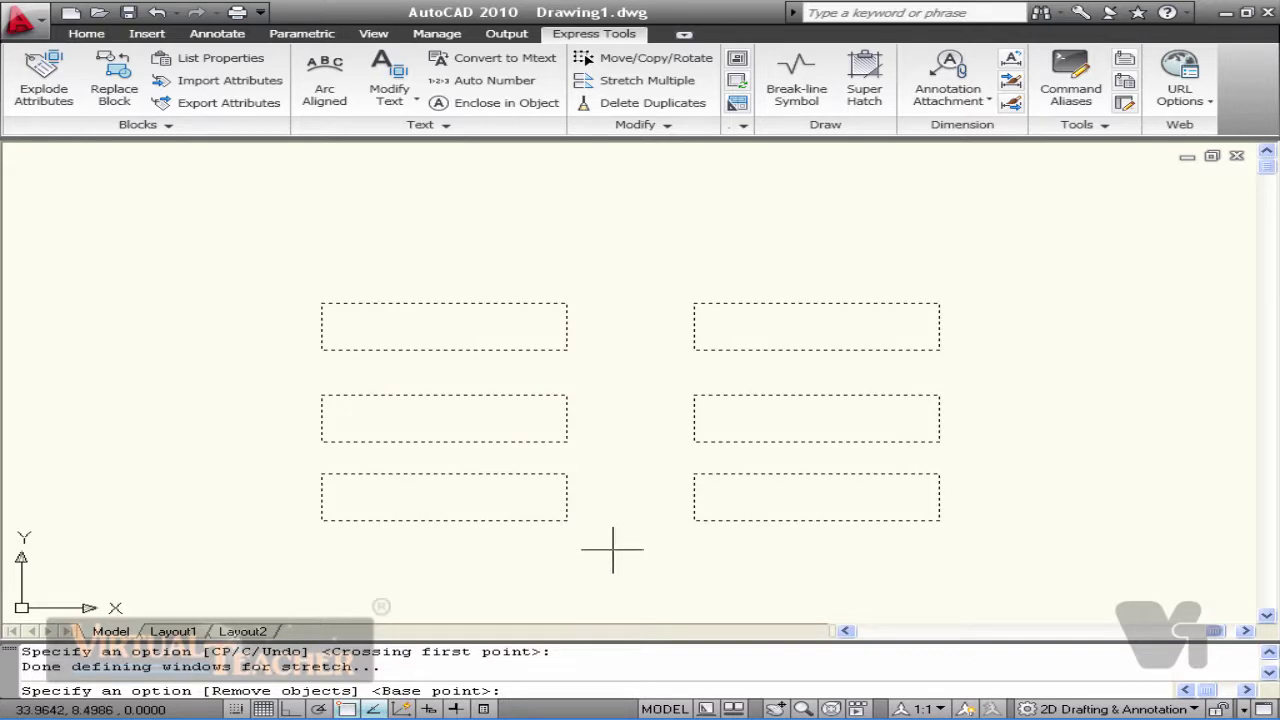
Stretch the selected ends 1 unit to the left with Ortho on.
left_click(938, 520)
key("F8")
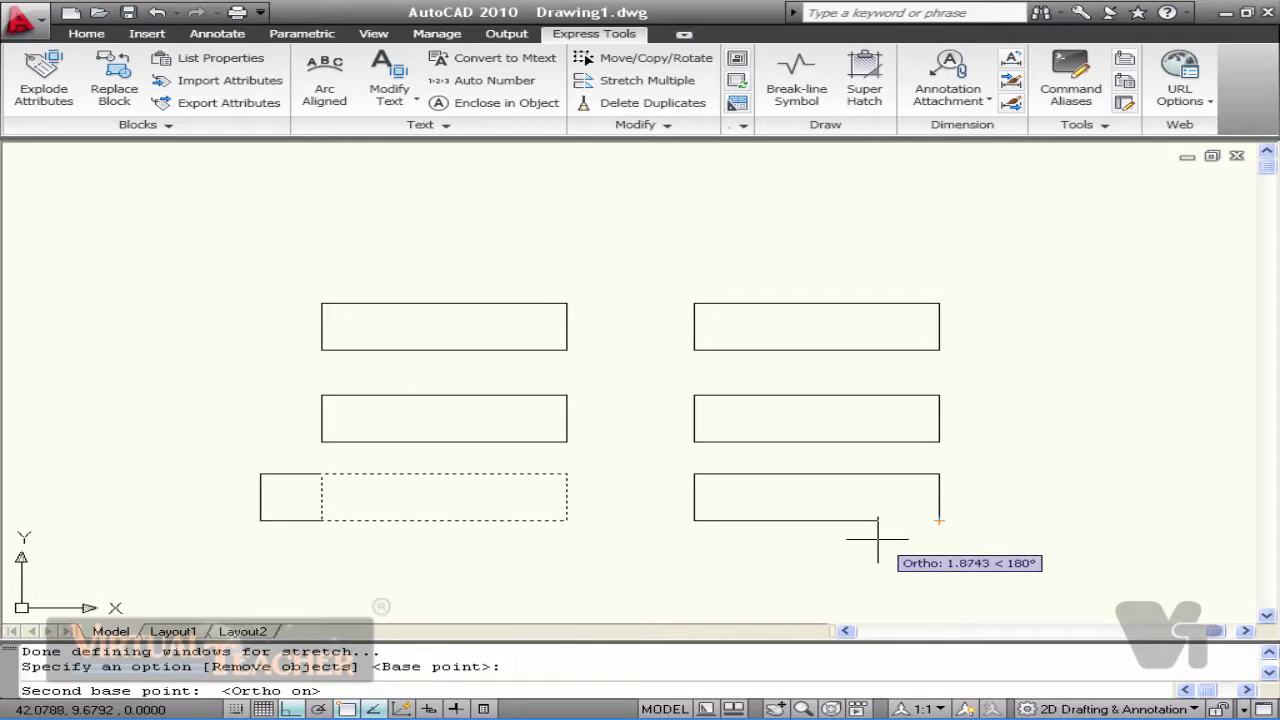
type("1")
key("Return")
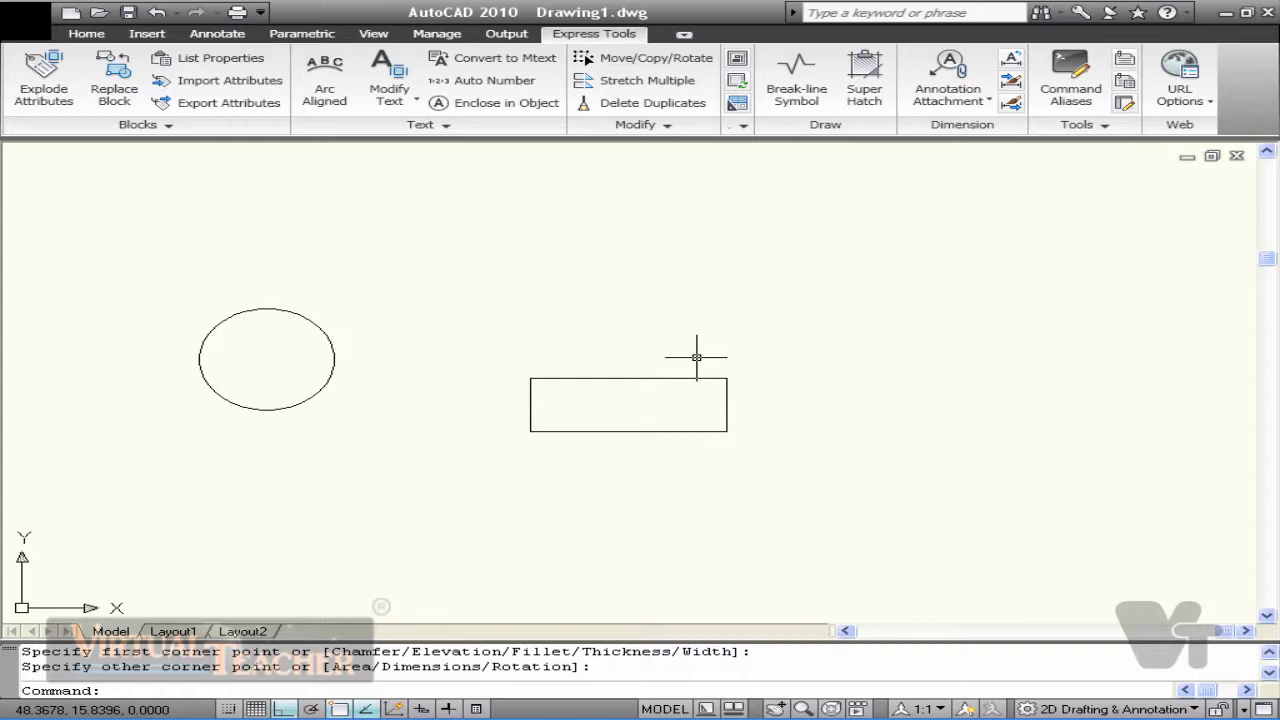
Draw a duplicate circle on the existing circle's centre and radius.
middle_click_drag(674, 161, 700, 144)
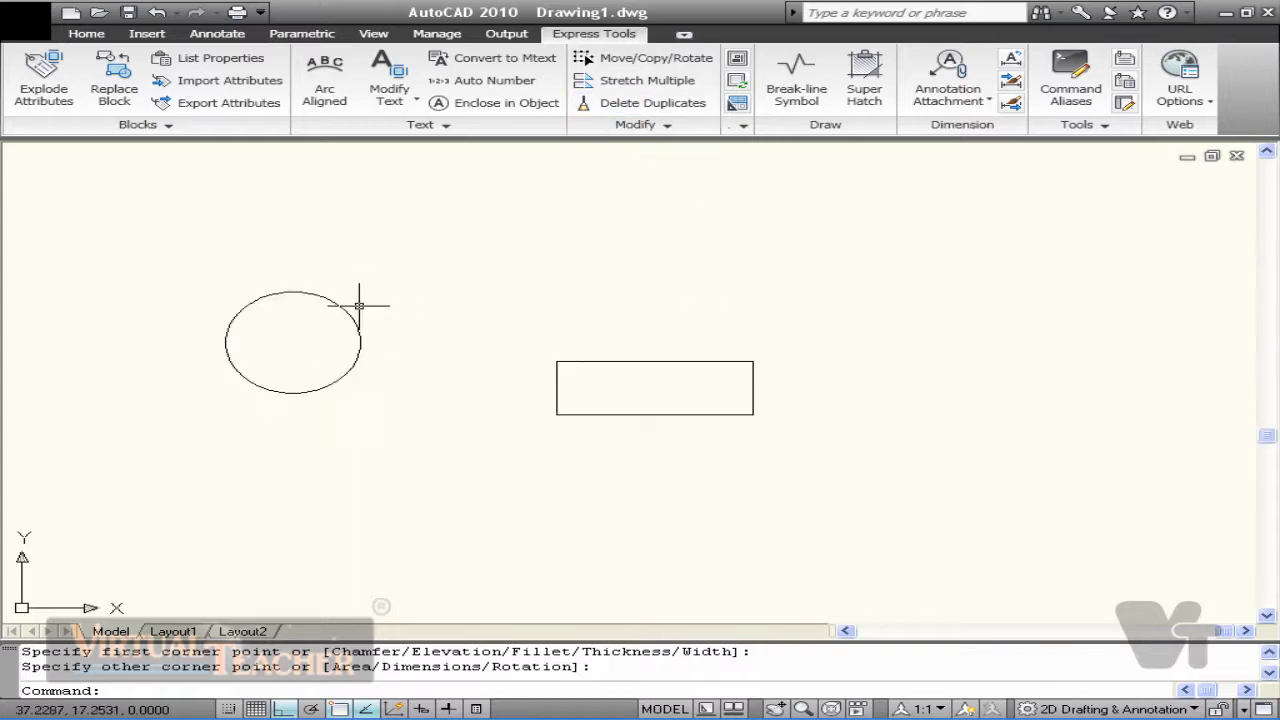
type("c")
key("Return")
left_click(292, 342)
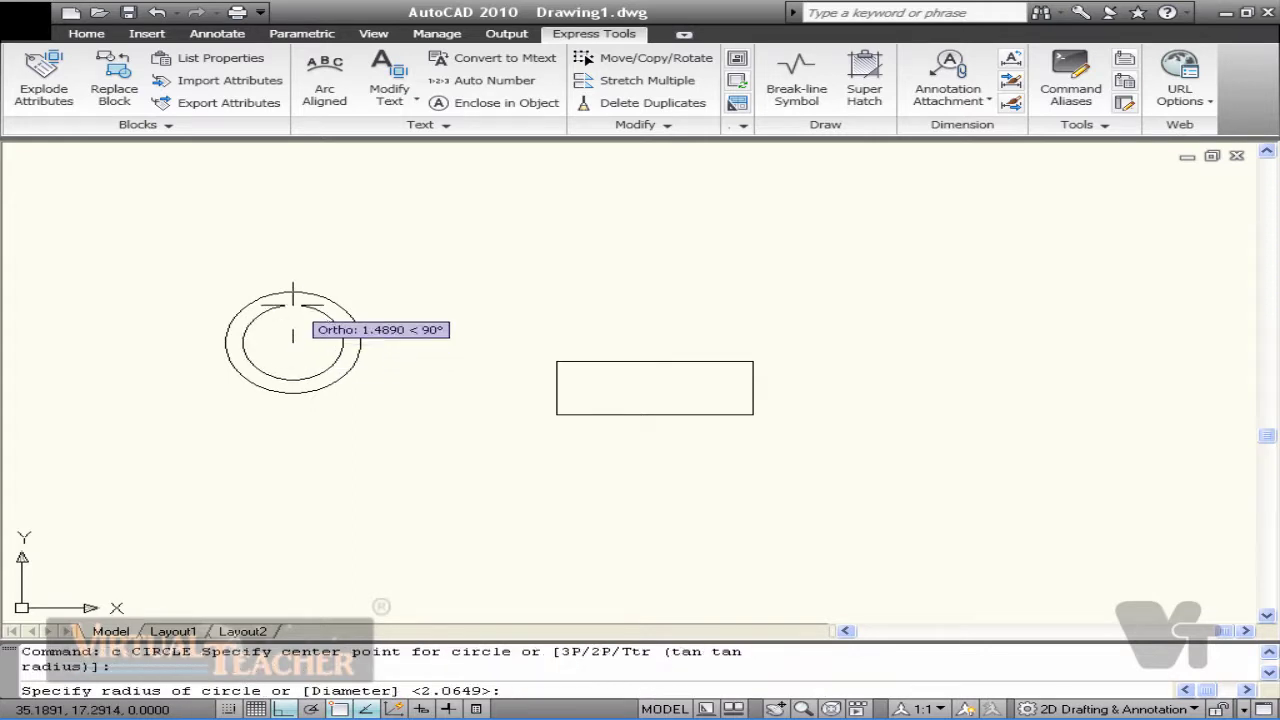
left_click(293, 292)
Draw a duplicate rectangle on the existing rectangle's corners.
type("rec")
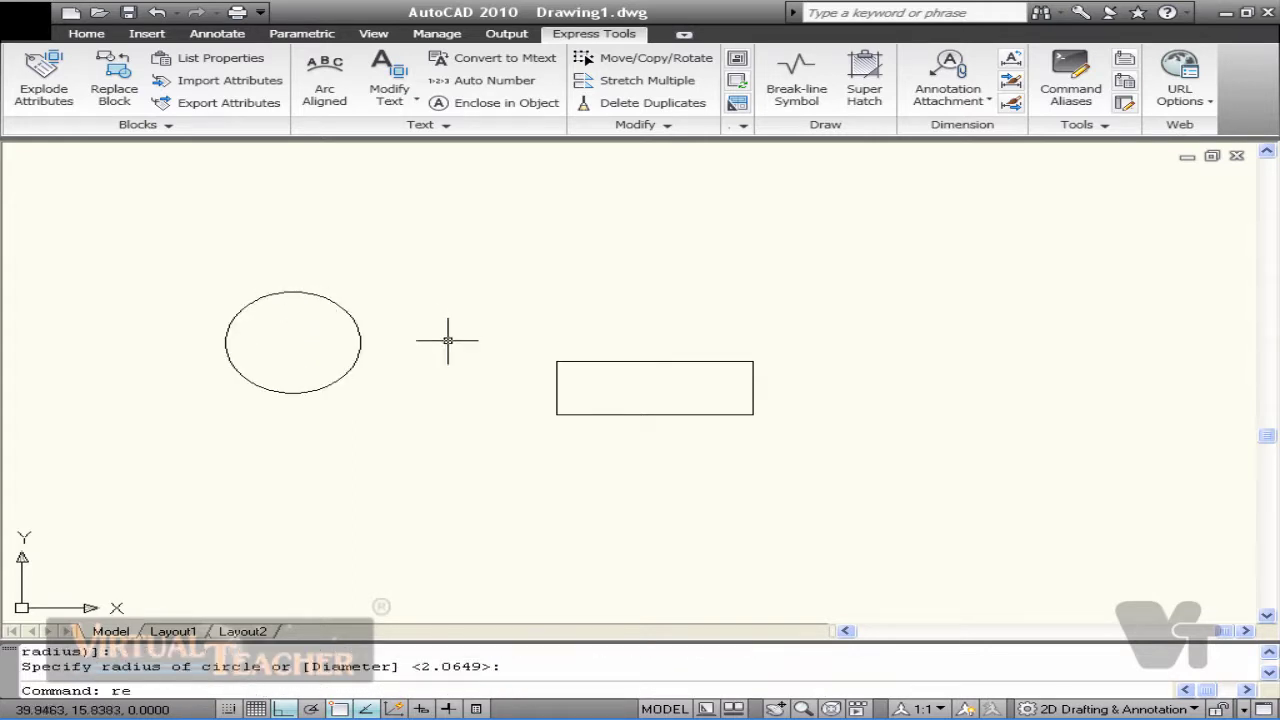
key("Return")
left_click(557, 361)
left_click(753, 414)
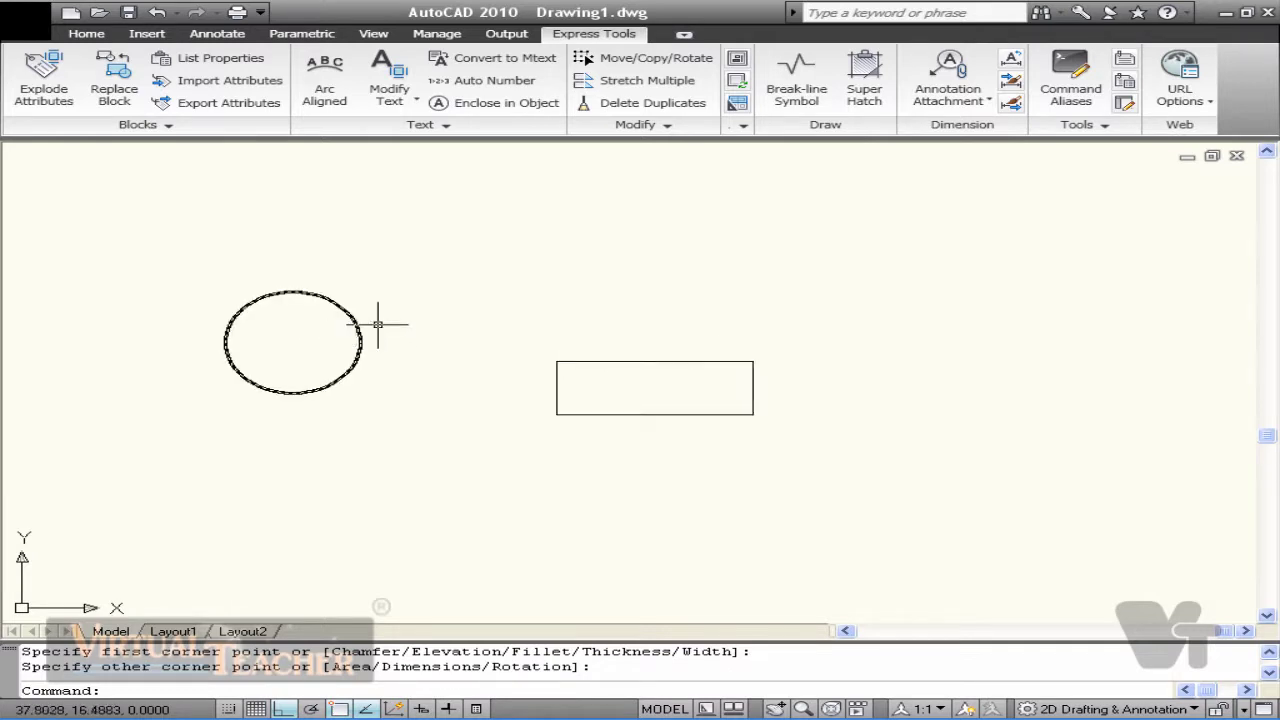
Erase the top circle to reveal its duplicate, then undo the erase.
left_click(344, 311)
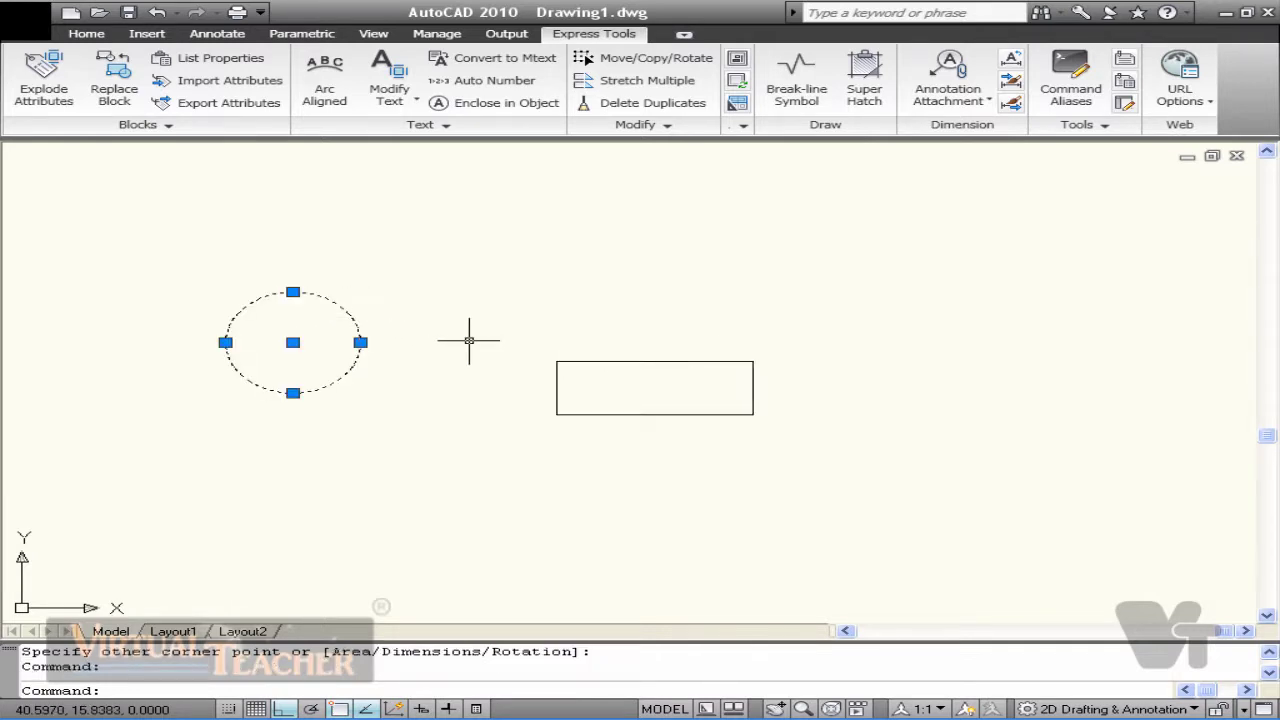
key("Return")
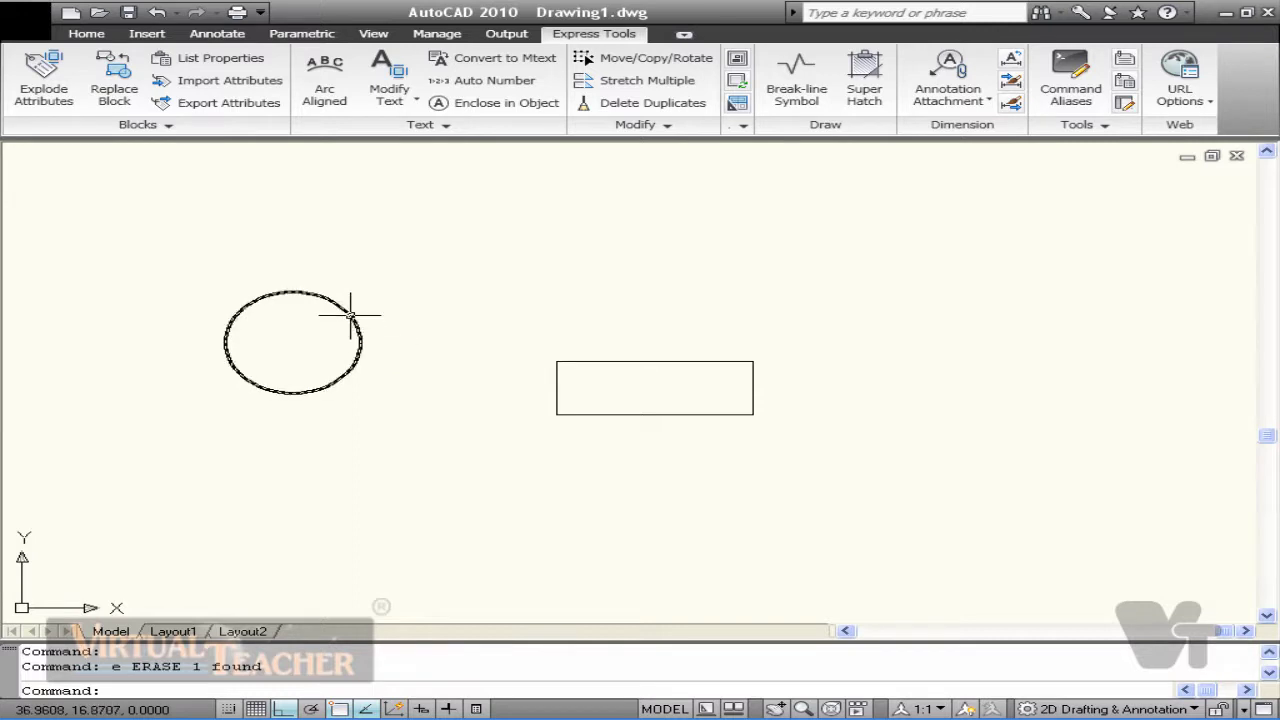
key("ctrl+z")
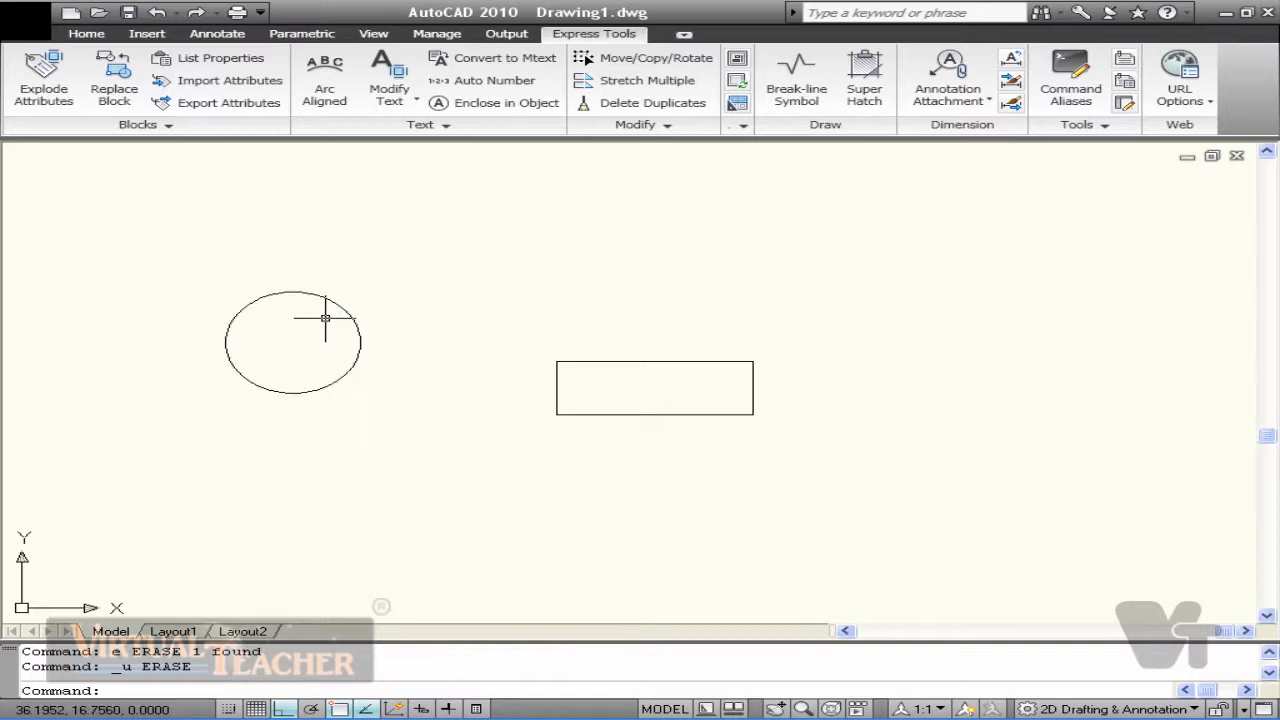
Run Delete Duplicates on the circle and rectangle, removing 5 duplicate objects.
left_click(627, 103)
left_click(616, 216)
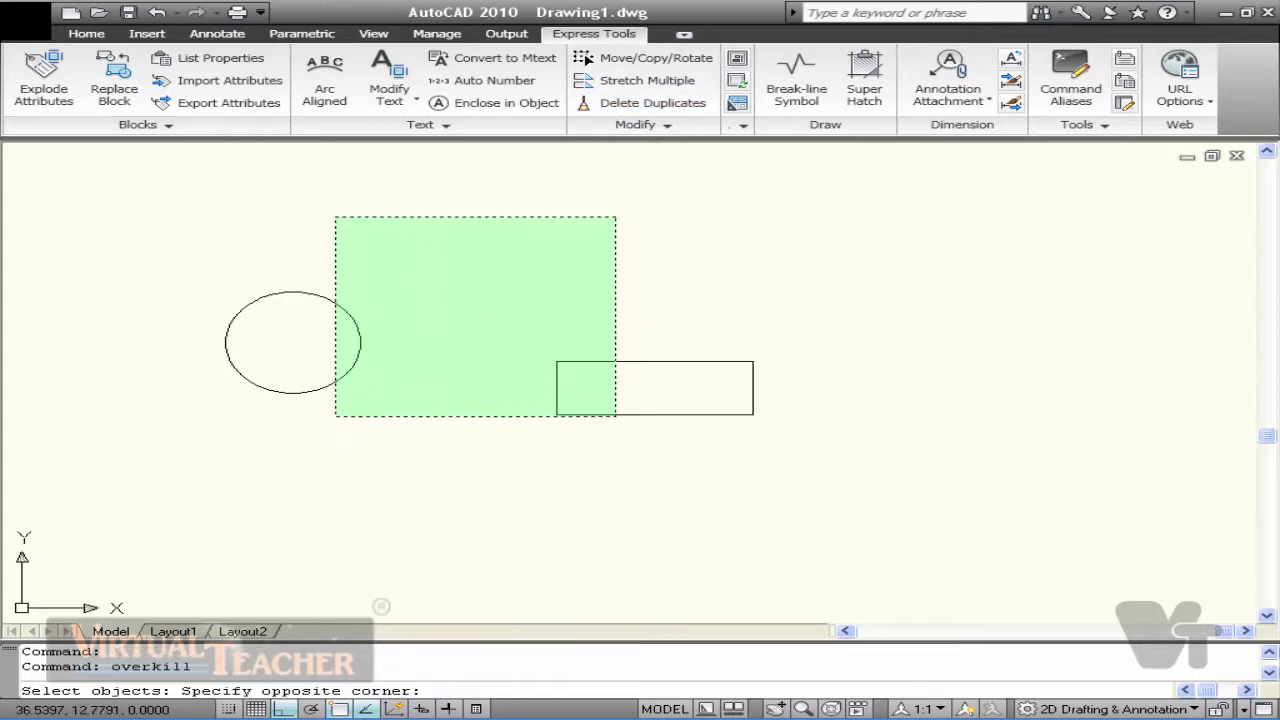
left_click(310, 450)
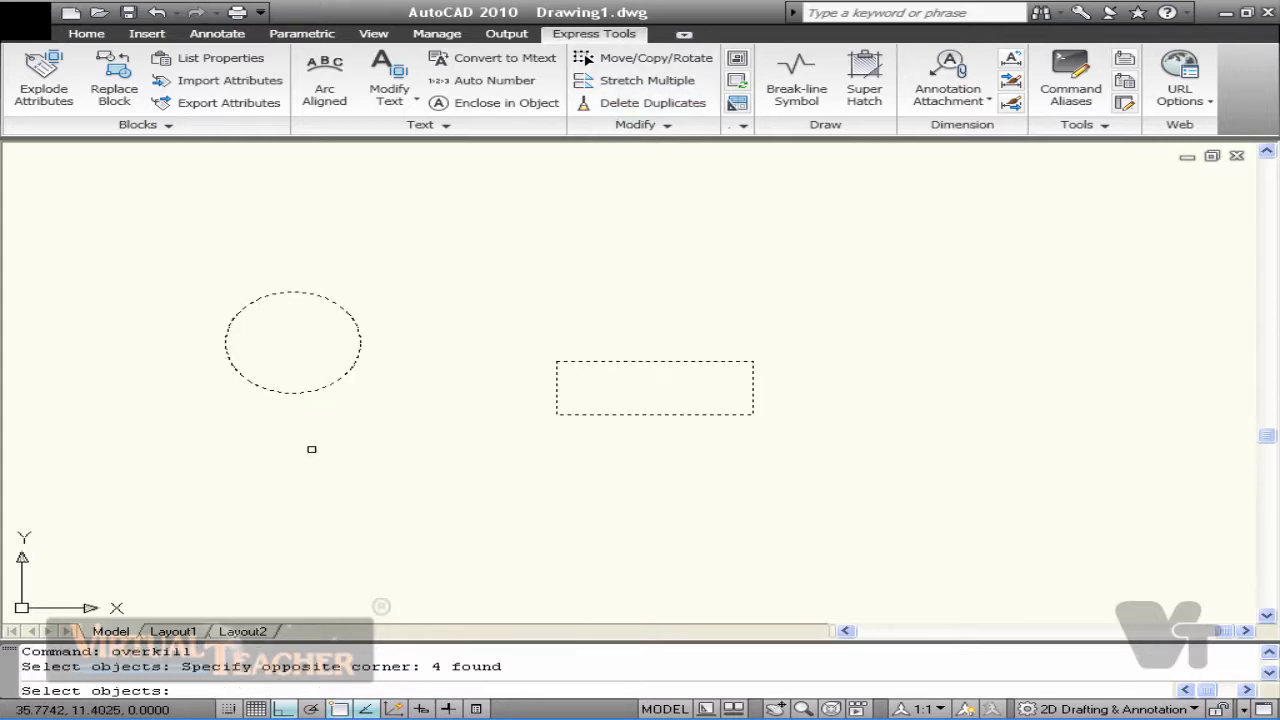
key("Return")
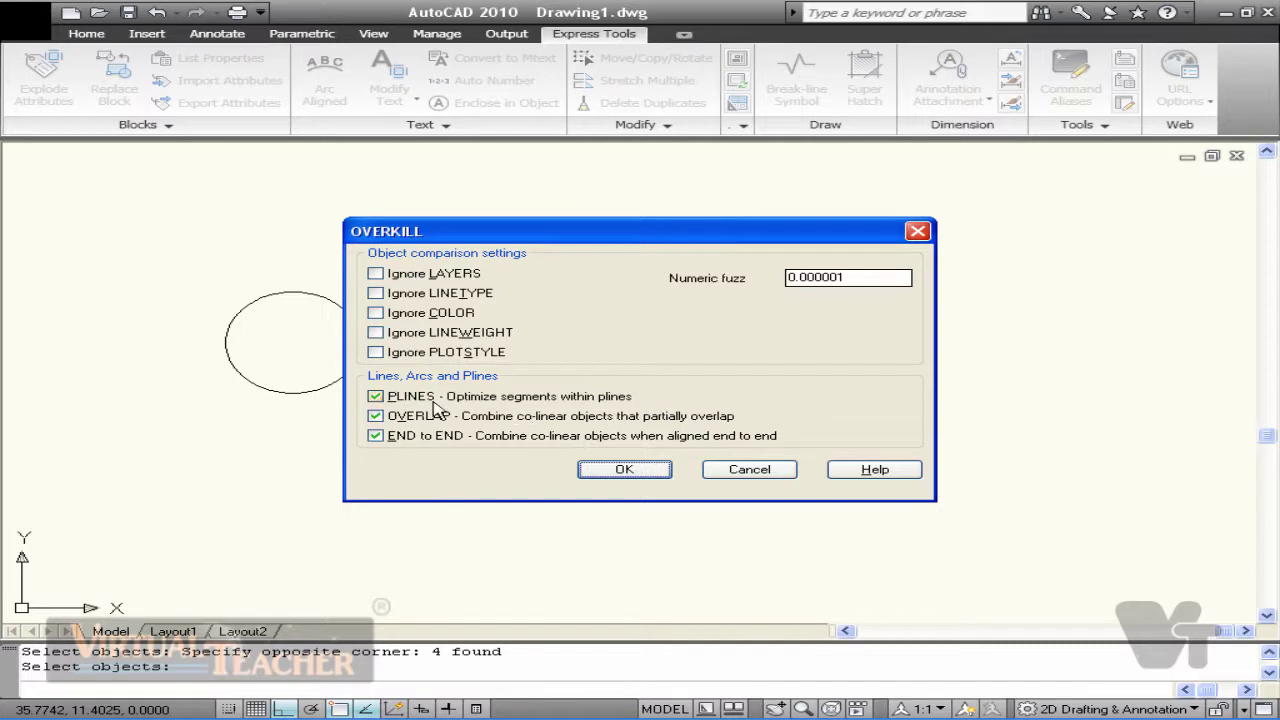
left_click(664, 474)
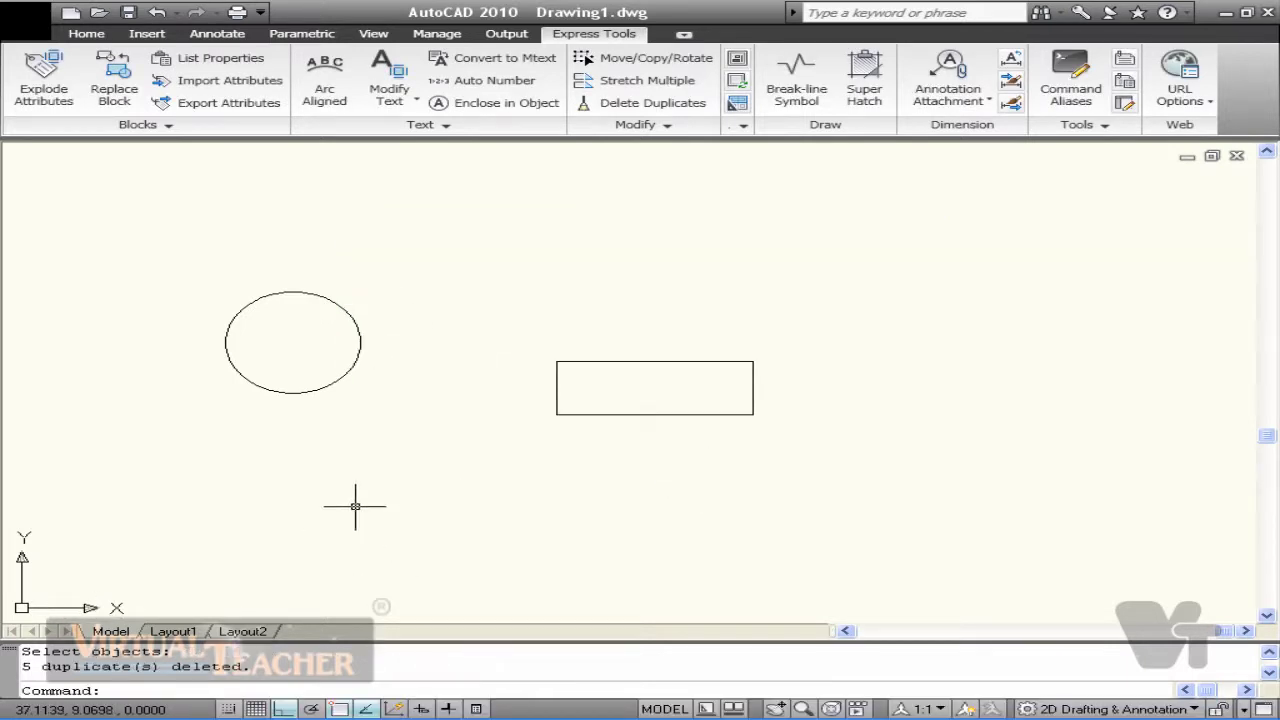
left_click(358, 346)
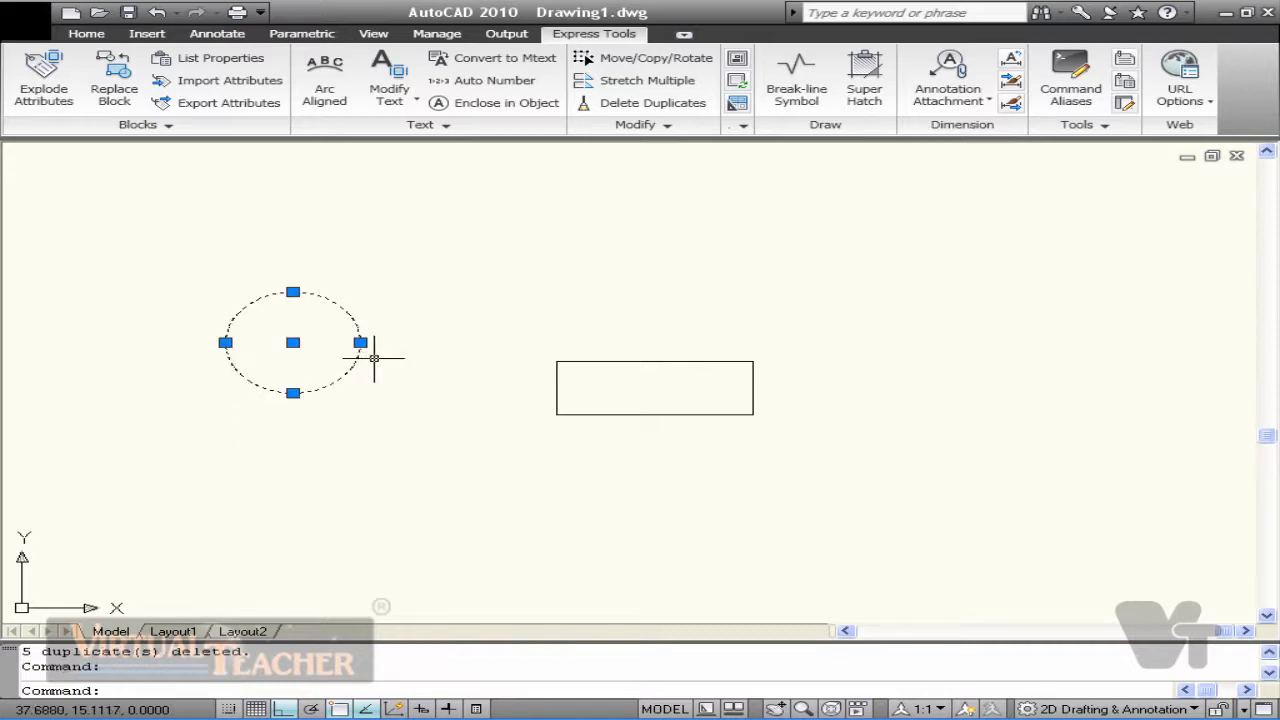
Erase the circle and undo to restore it.
type("e")
key("Return")
key("ctrl+z")
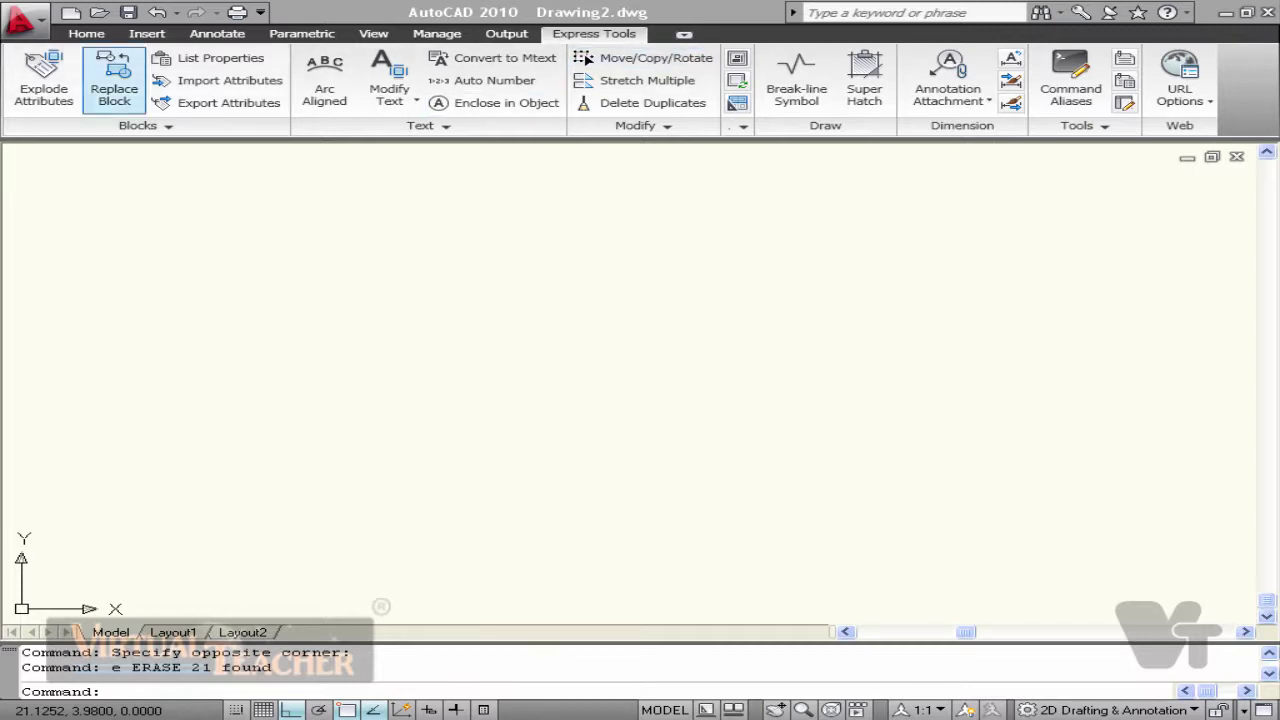
Write the S.NO, PART NAME and QTY headings with multiline text.
scroll(145, 125, "up", 7)
left_click(790, 125)
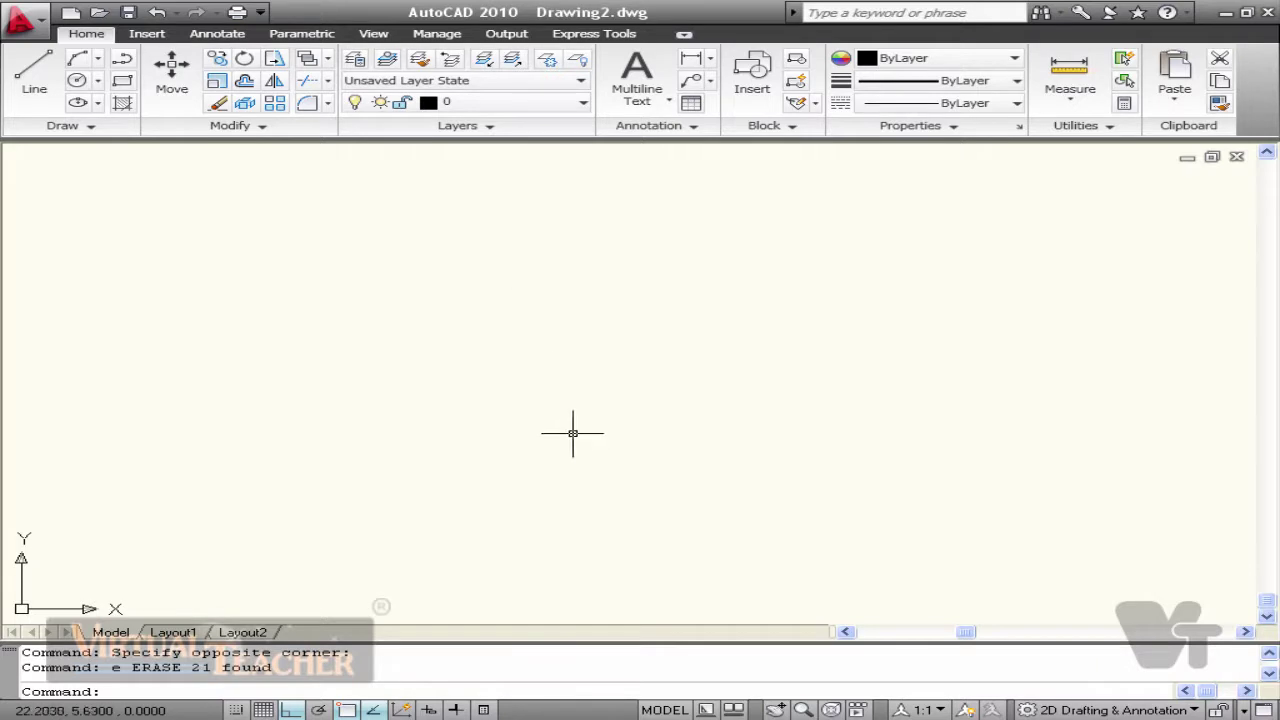
type("t")
key("Return")
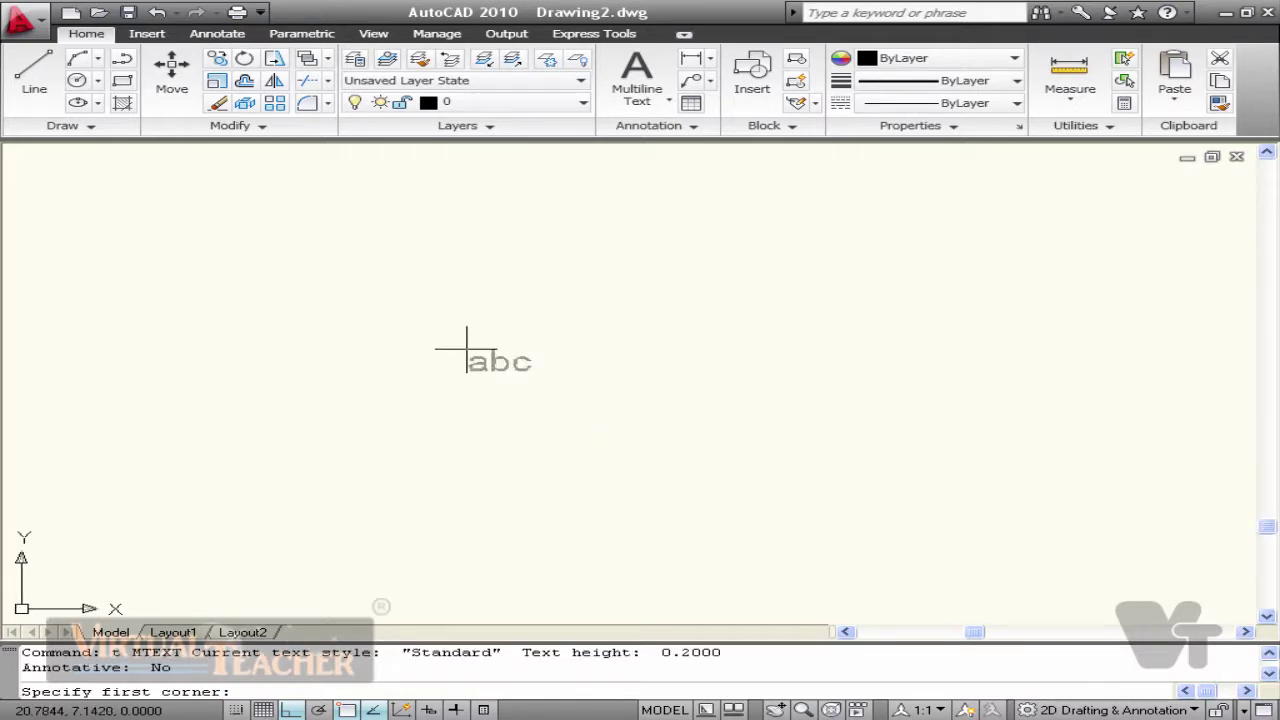
left_click(466, 350)
left_click(530, 374)
type("S.")
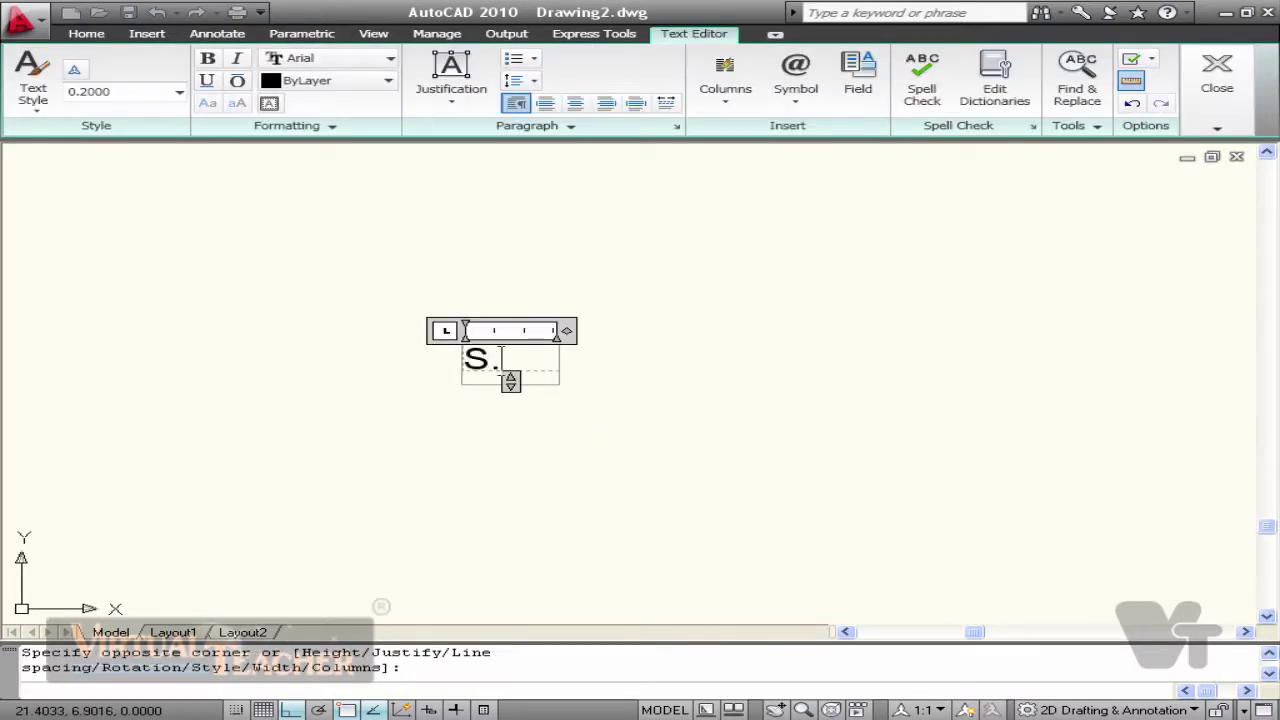
type("NO")
left_click(563, 357)
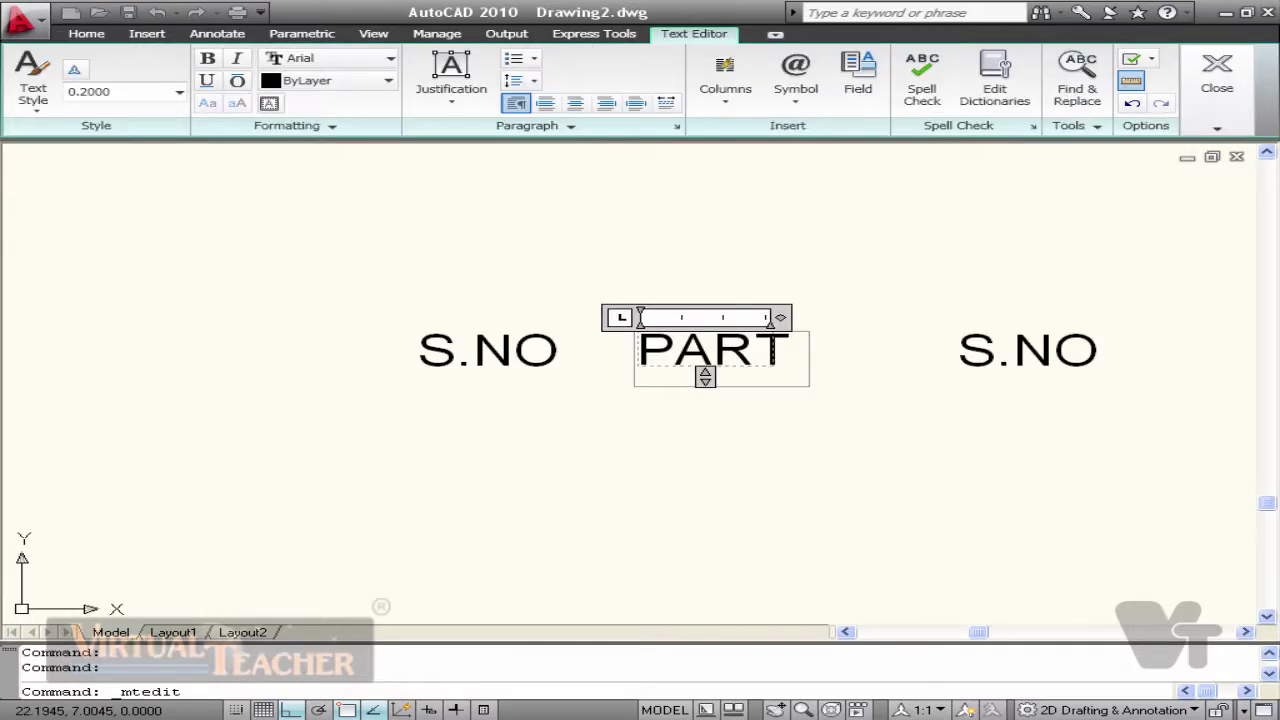
key("Return")
type("NAME")
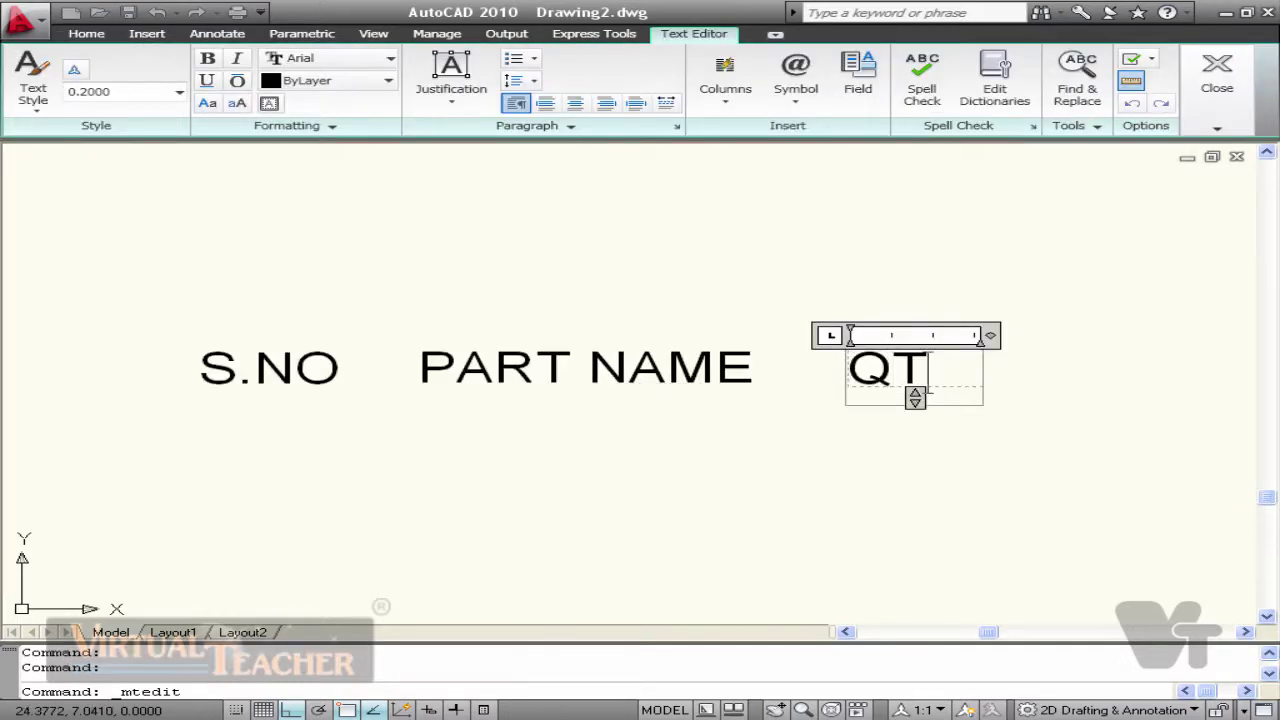
type("Y")
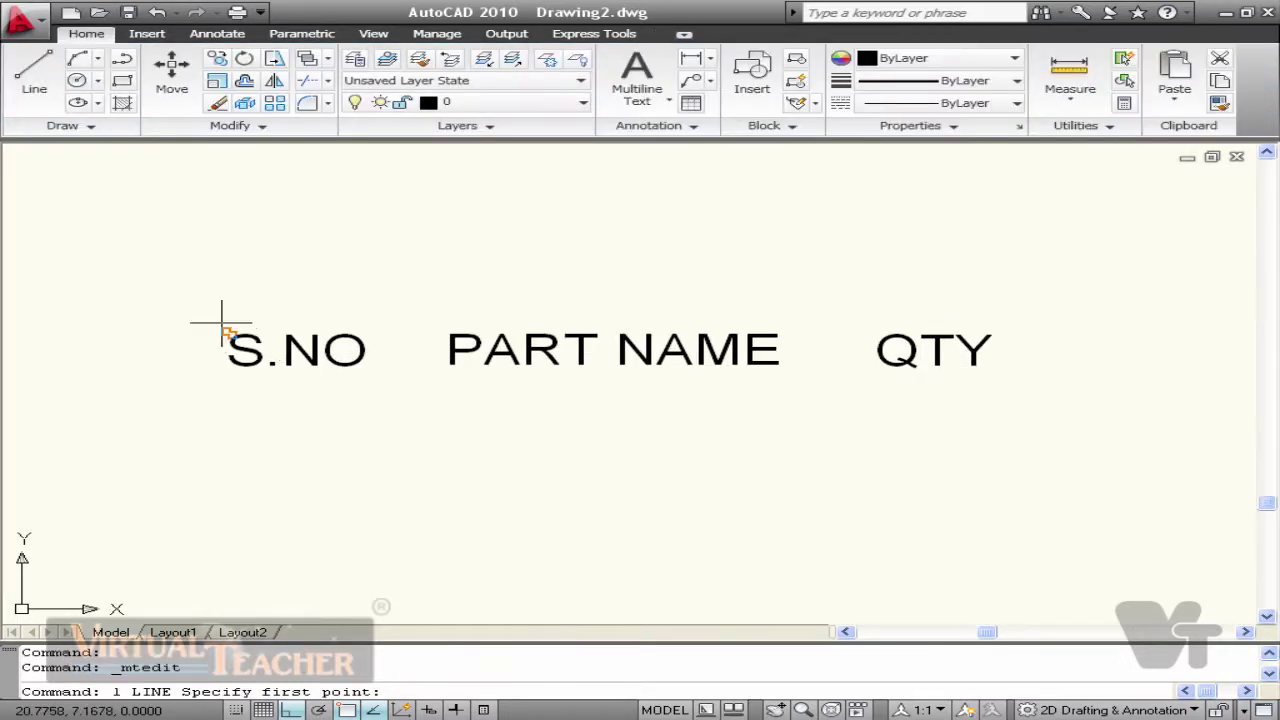
Draw the border lines of the parts table grid.
left_click(211, 323)
scroll(205, 322, "up", 2)
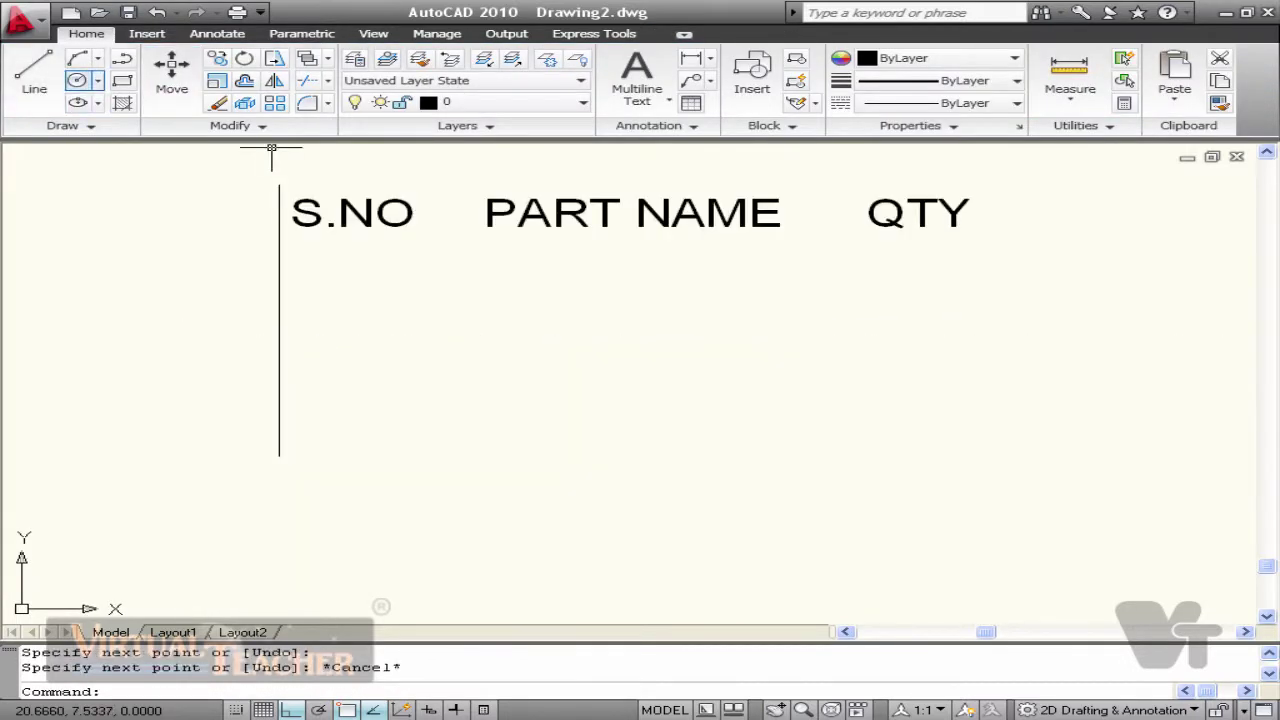
left_click(34, 72)
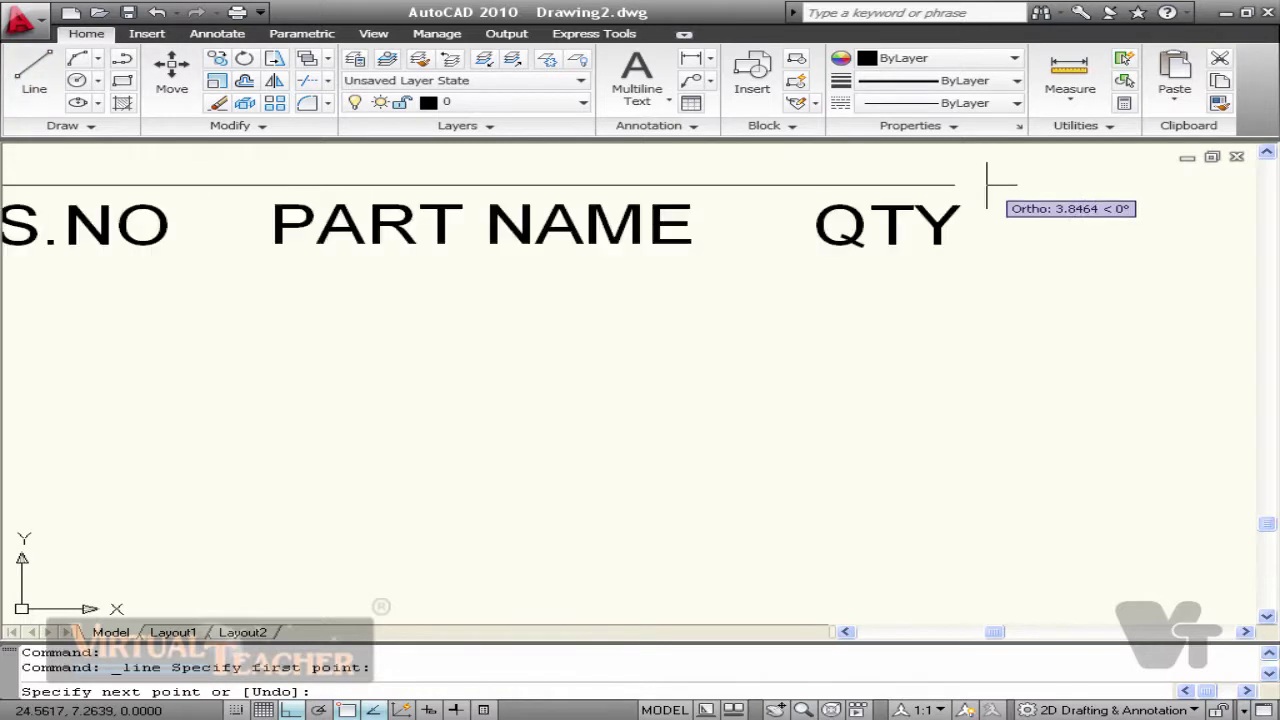
left_click(987, 184)
scroll(986, 471, "down", 2)
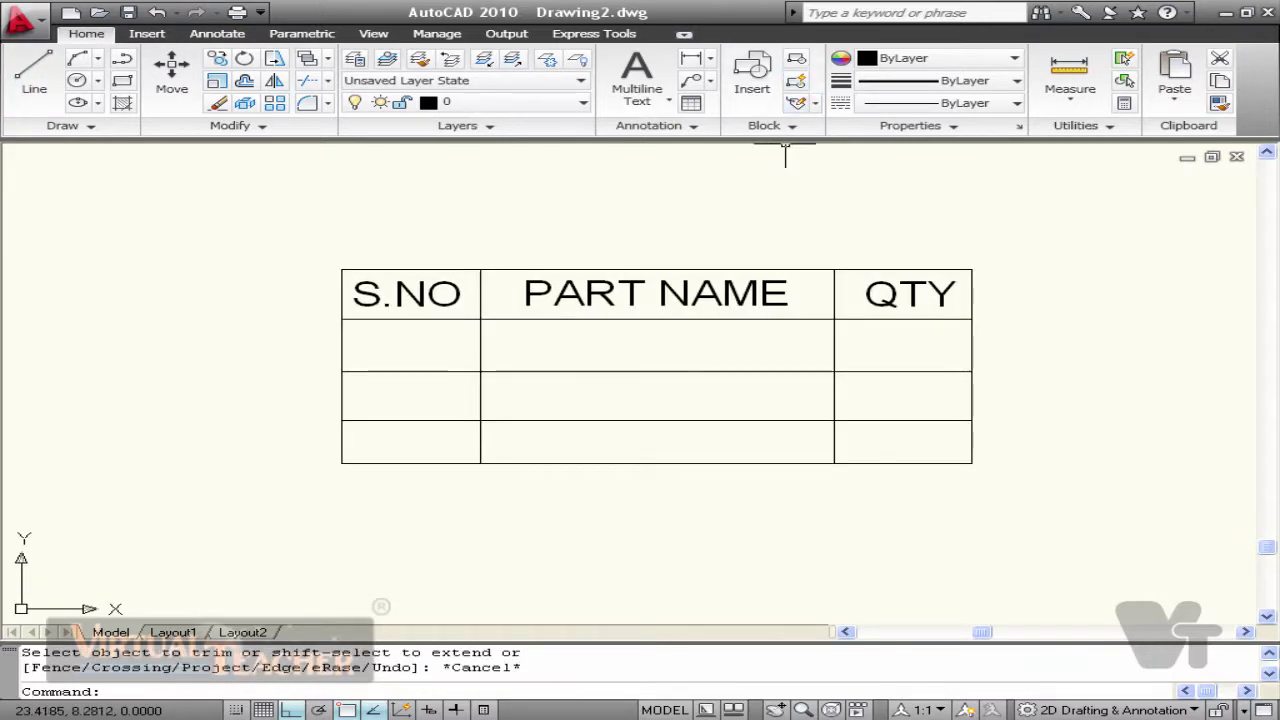
left_click(764, 125)
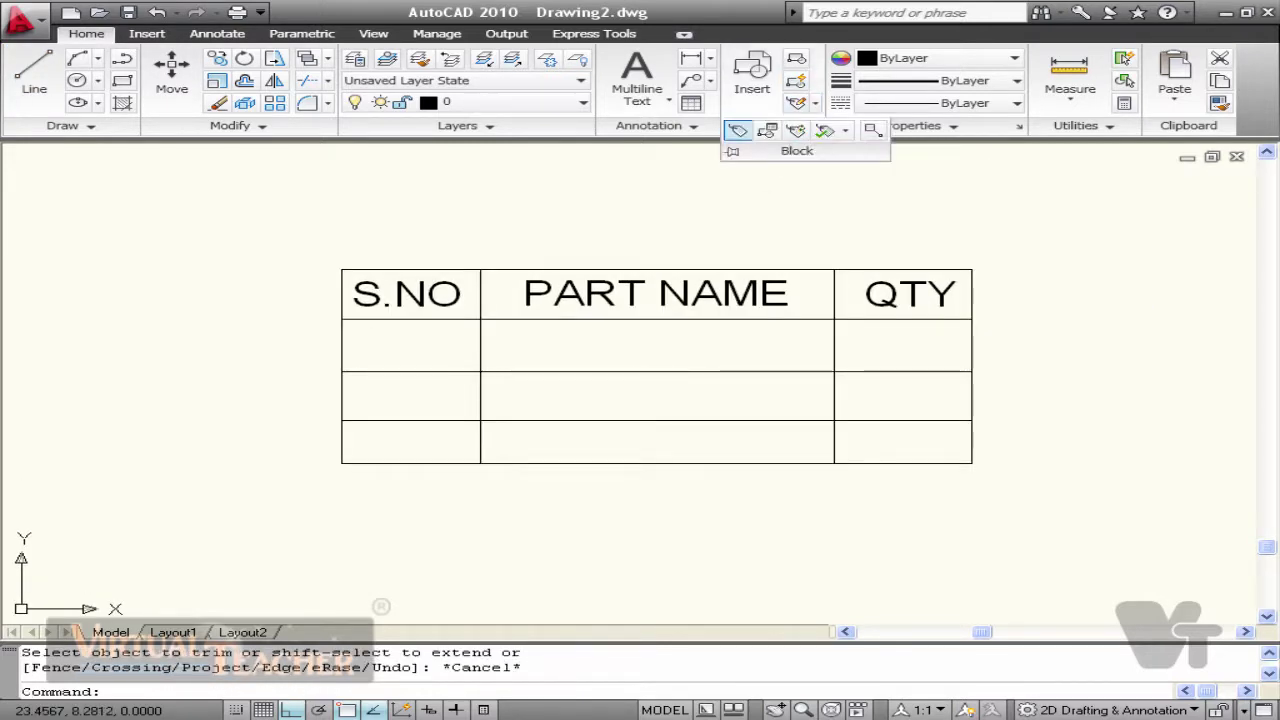
Define an s.no attribute with prompt enters.no and default 1 in the first row cell.
left_click(737, 130)
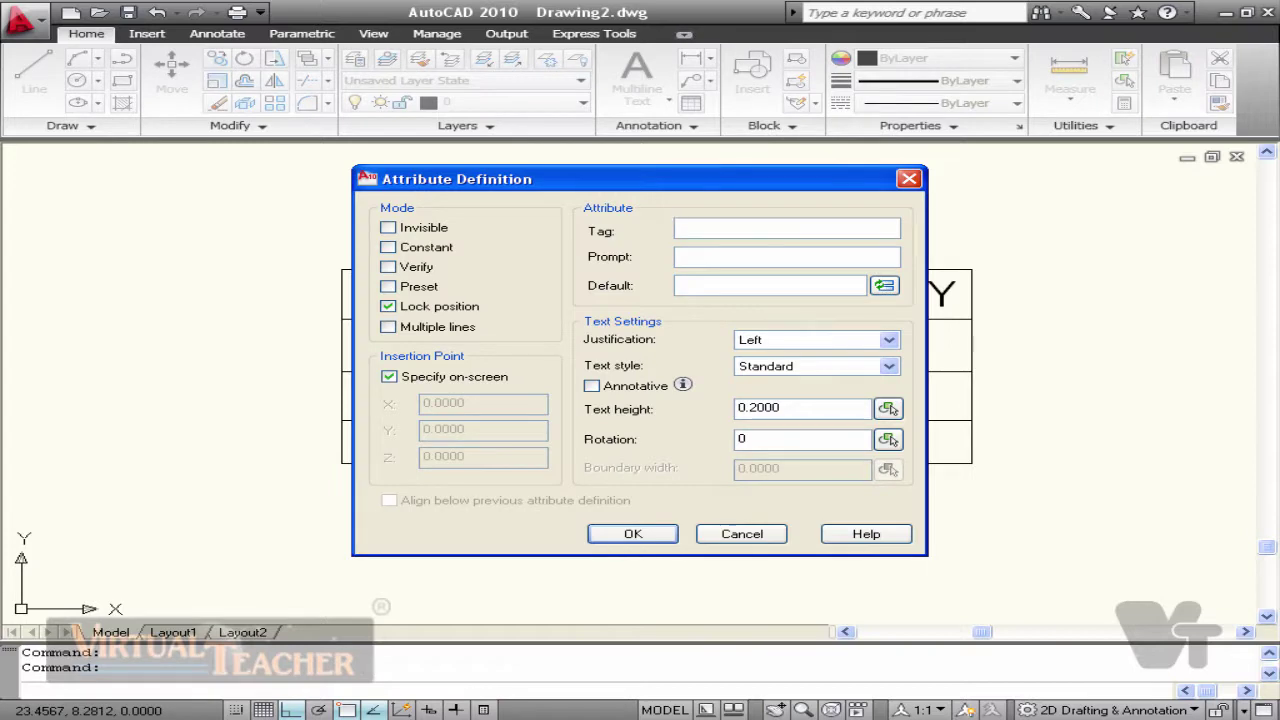
left_click_drag(600, 178, 741, 276)
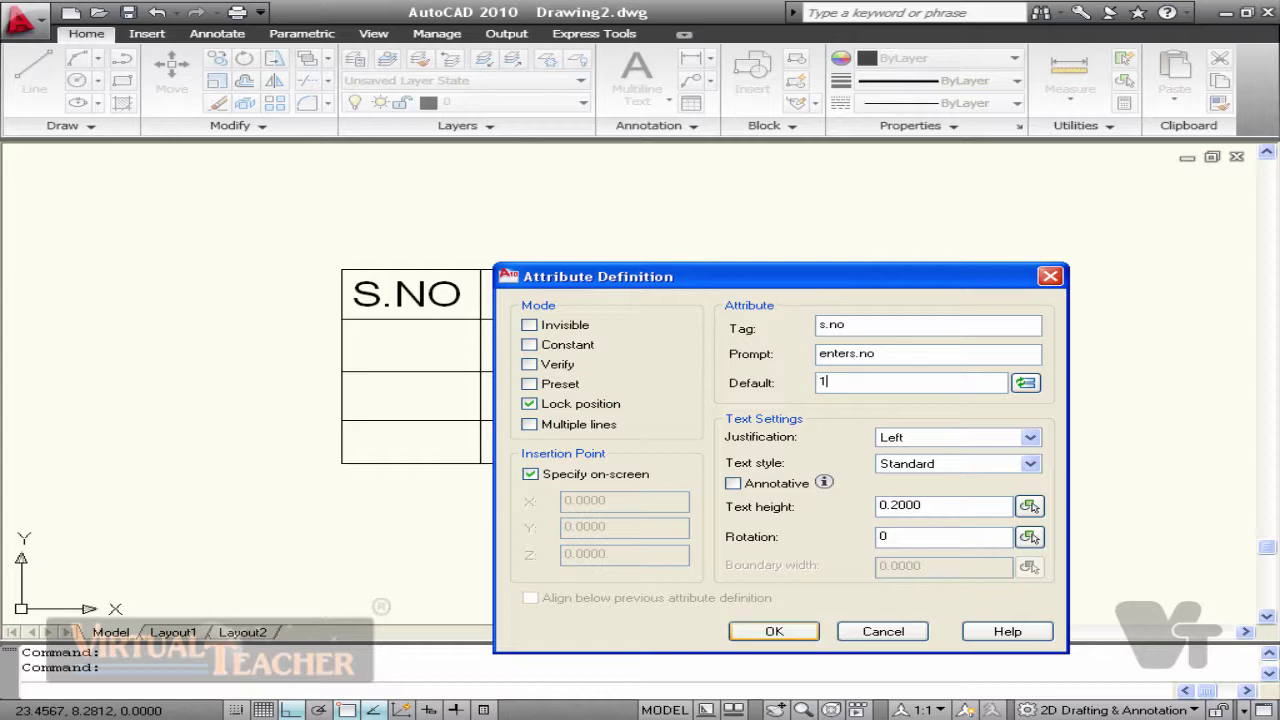
key("Return")
scroll(380, 340, "up", 3)
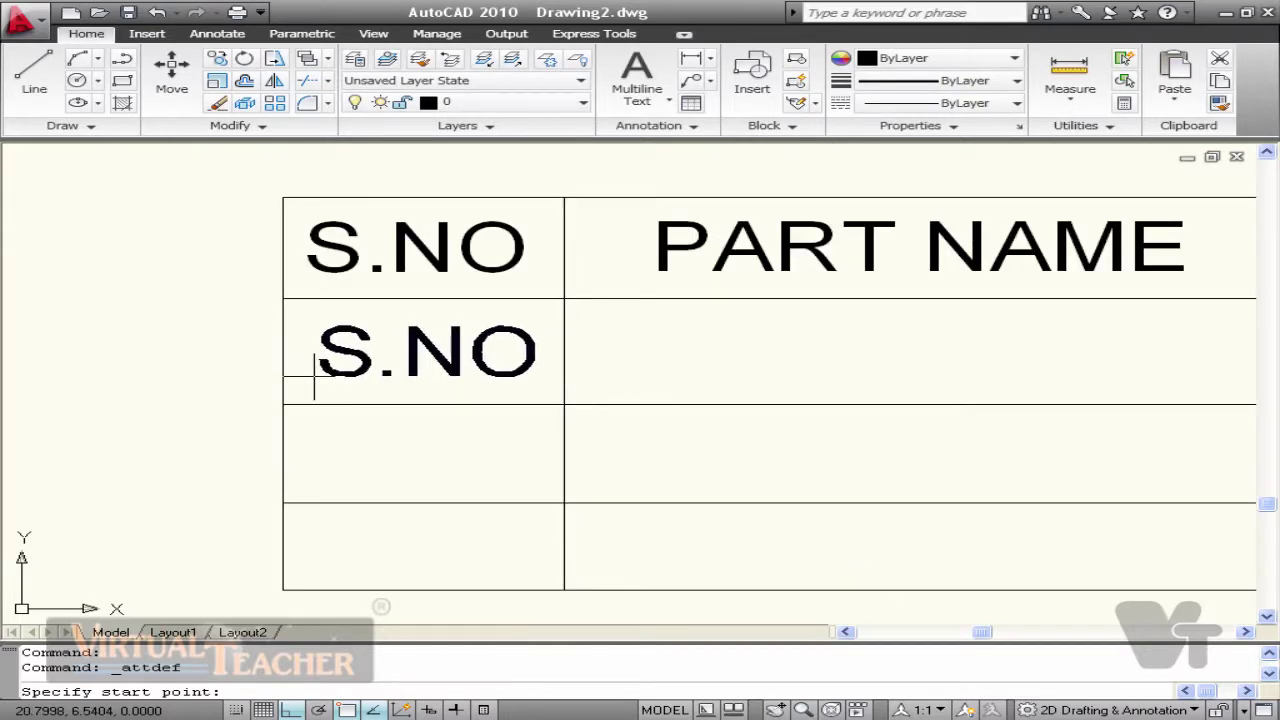
left_click(303, 376)
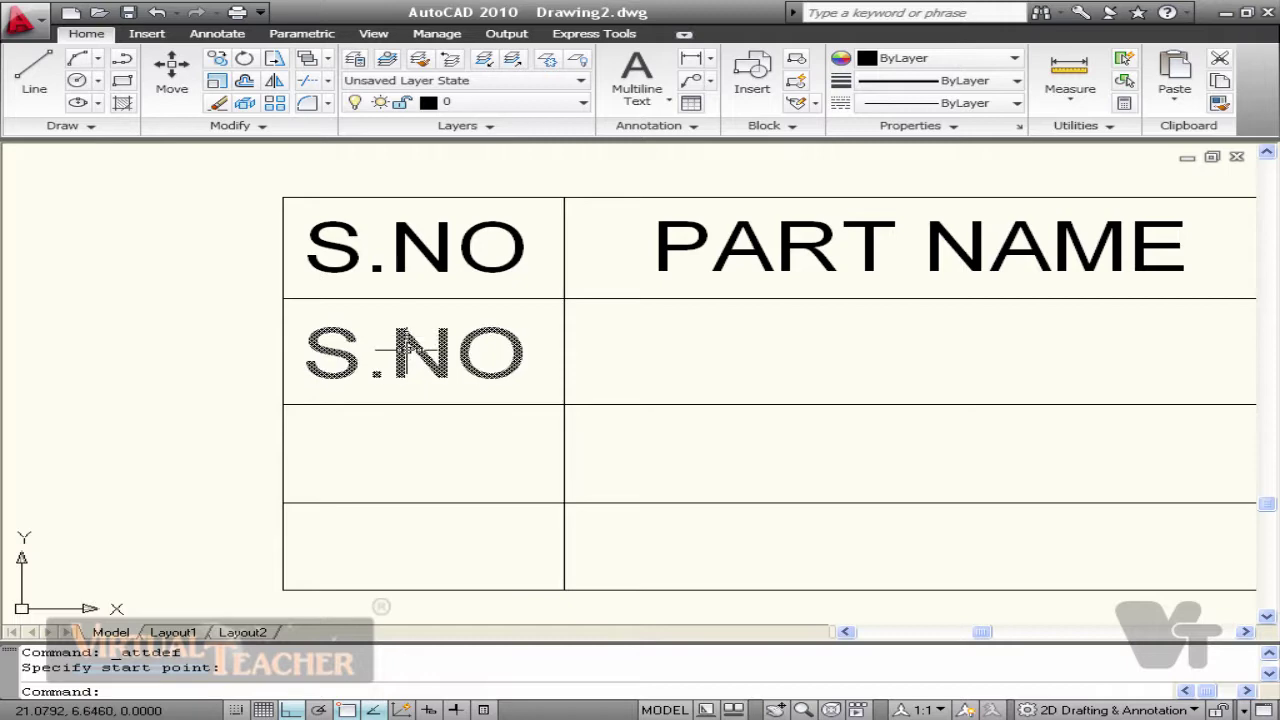
scroll(470, 355, "down", 3)
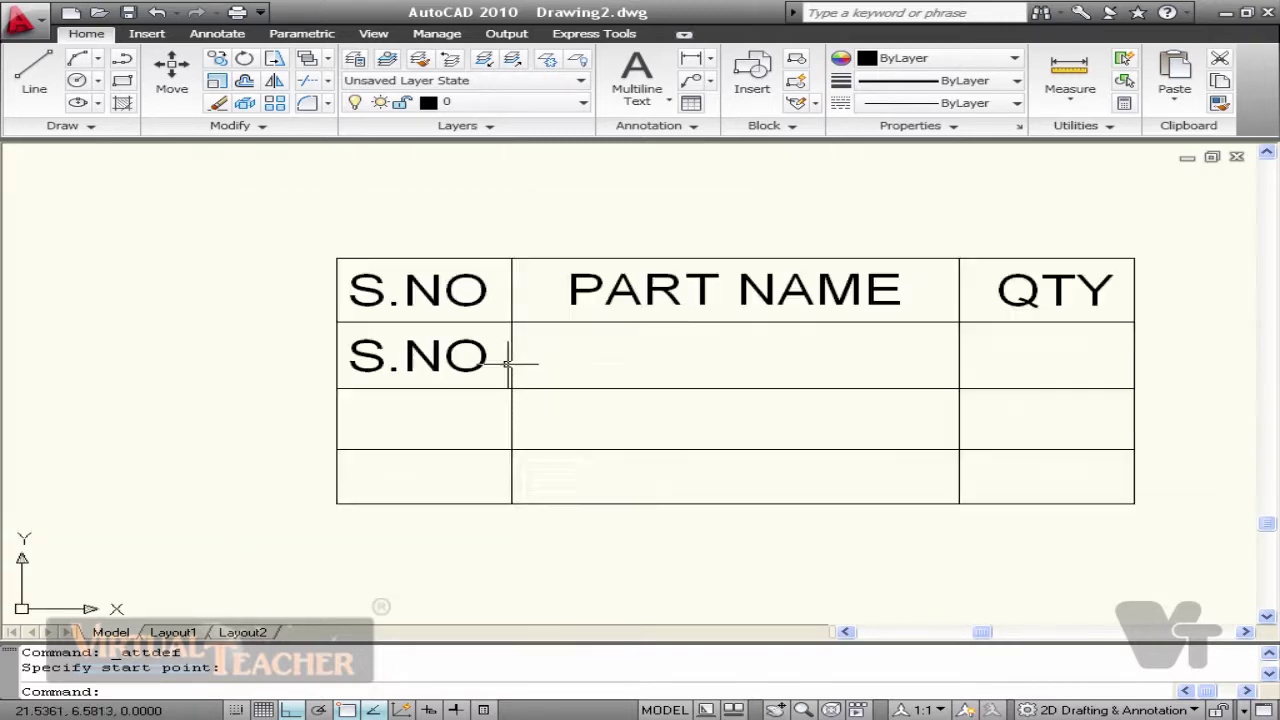
middle_click_drag(507, 363, 452, 361)
Define a partname attribute with prompt 'enter part name' and default body in row 2.
left_click(649, 125)
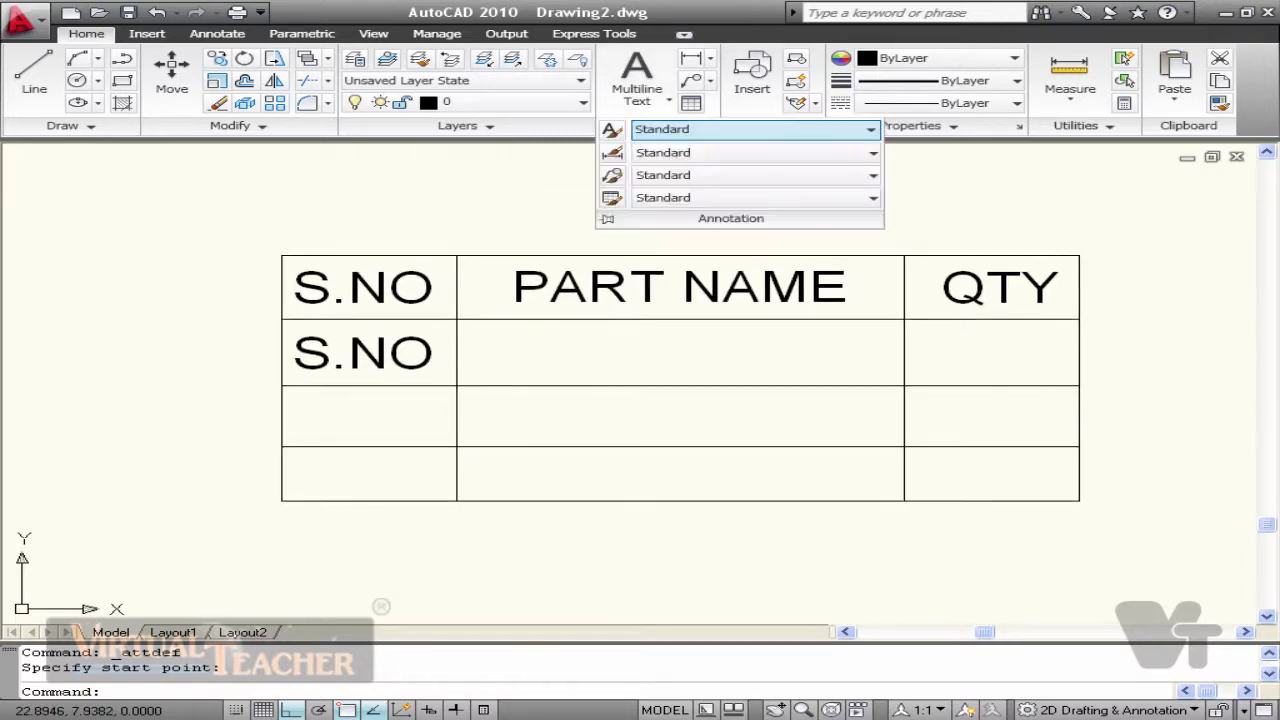
key("Return")
type("part name")
key("Tab")
type("eb")
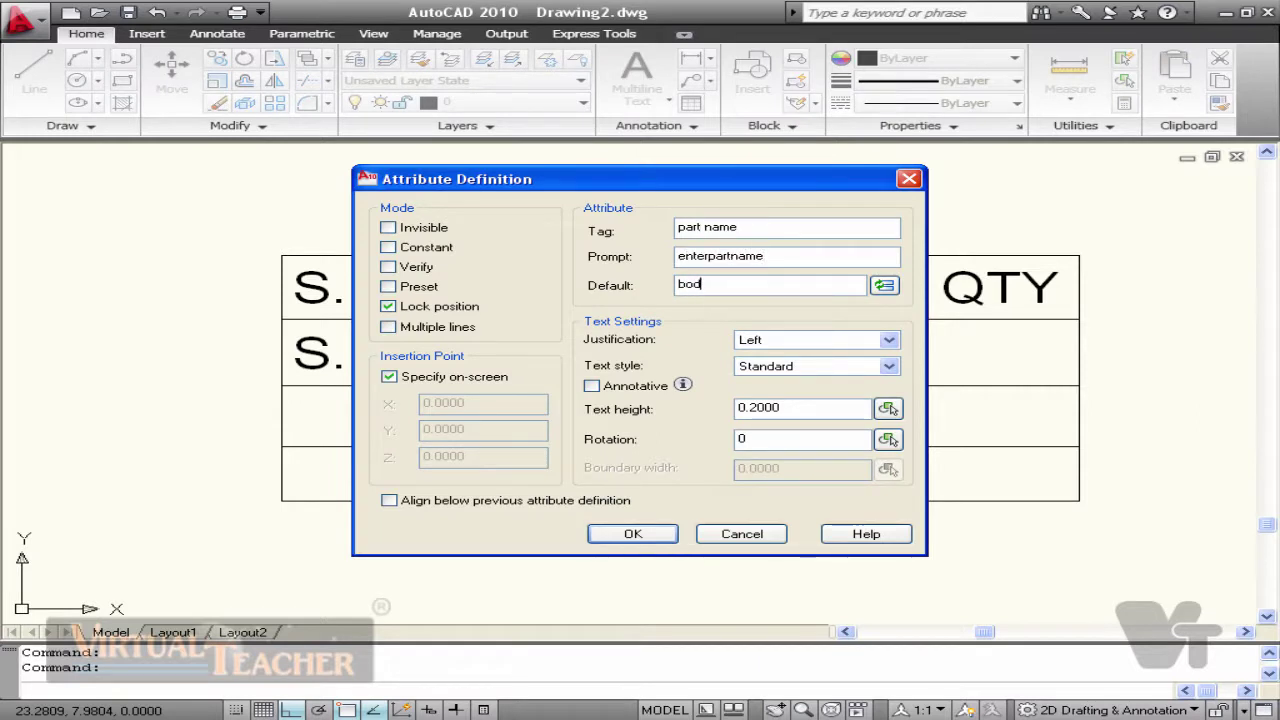
key("Return")
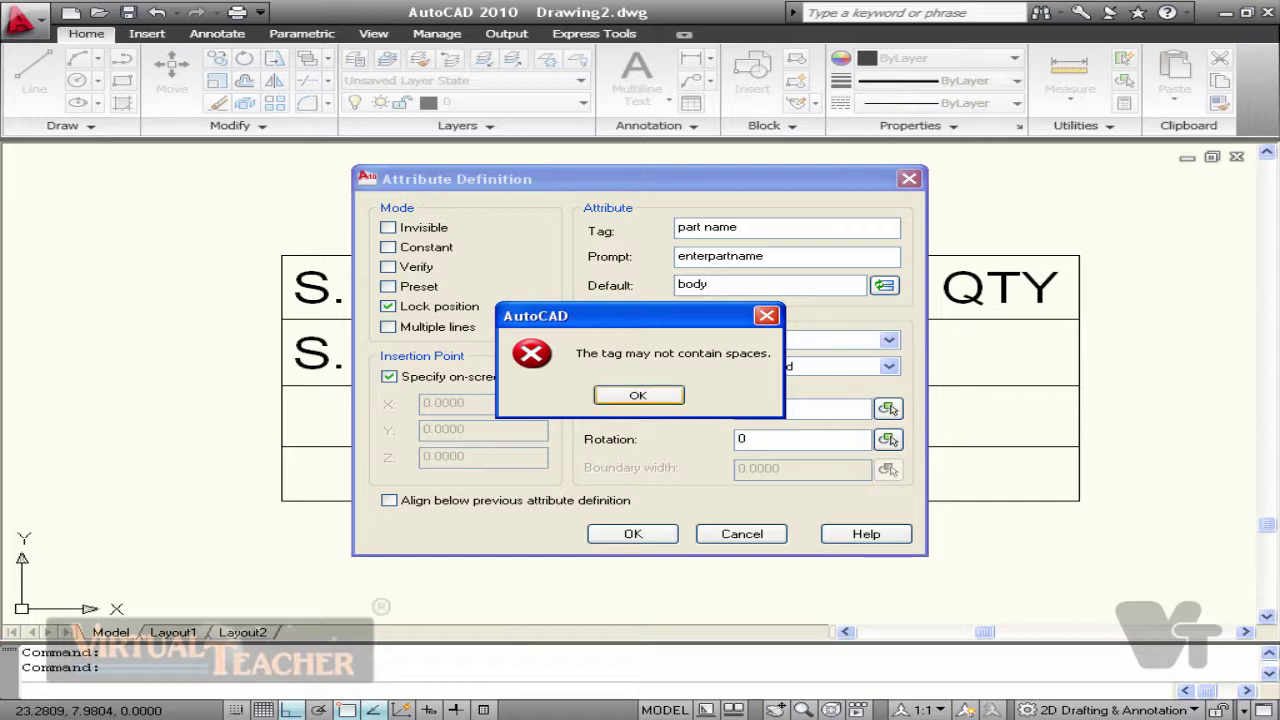
key("Return")
left_click(703, 227)
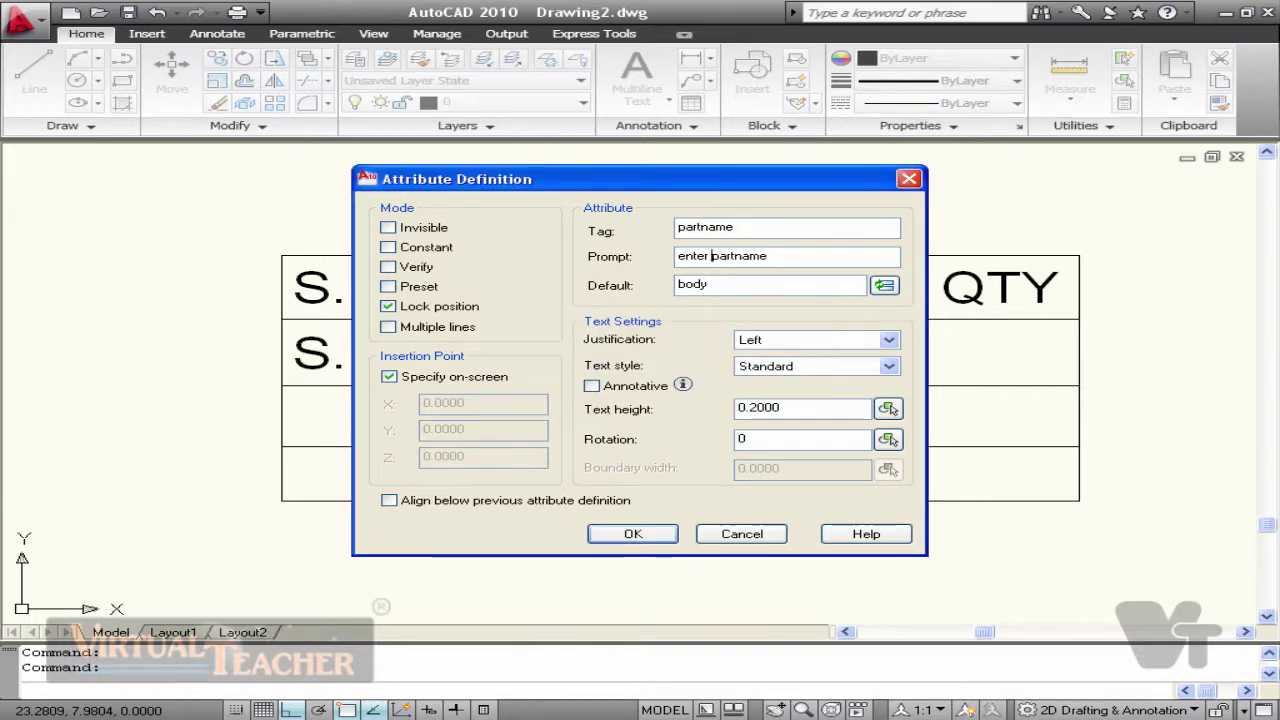
left_click(735, 256)
key("Return")
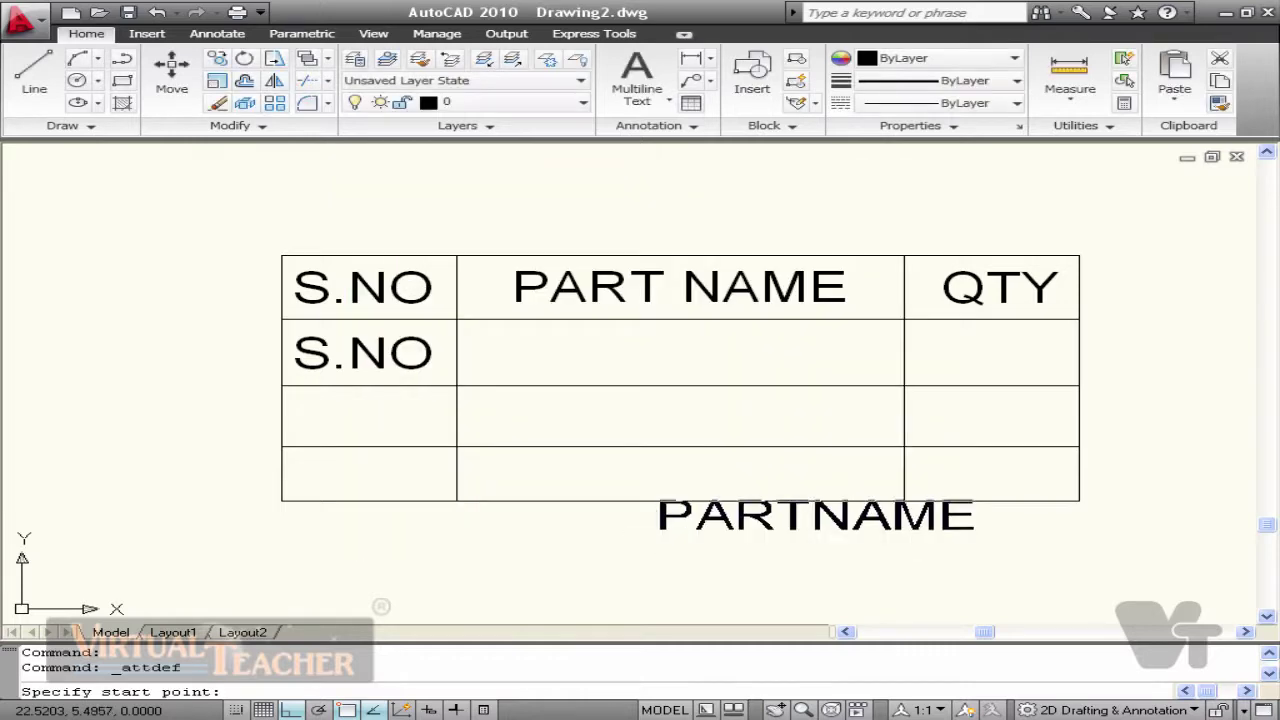
left_click(510, 368)
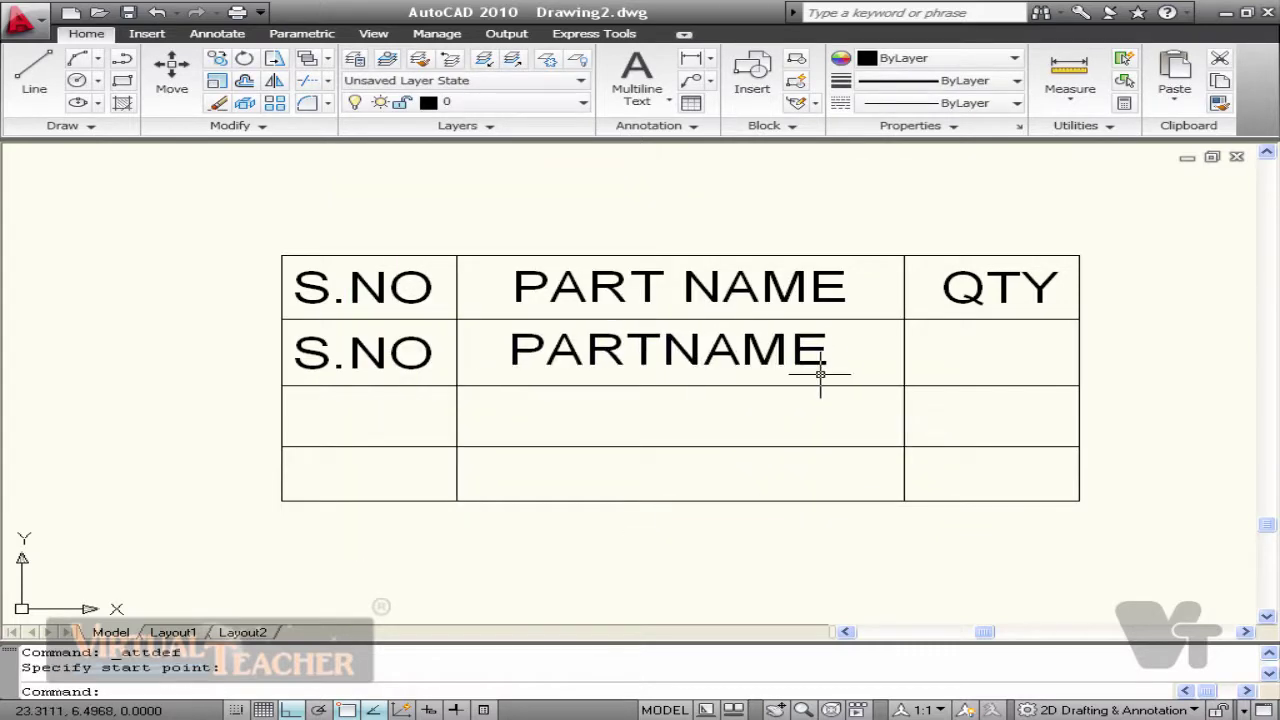
key("Return")
Define the qty attribute with prompt 'enter qty' and place it under QTY.
type("qty")
left_click(690, 256)
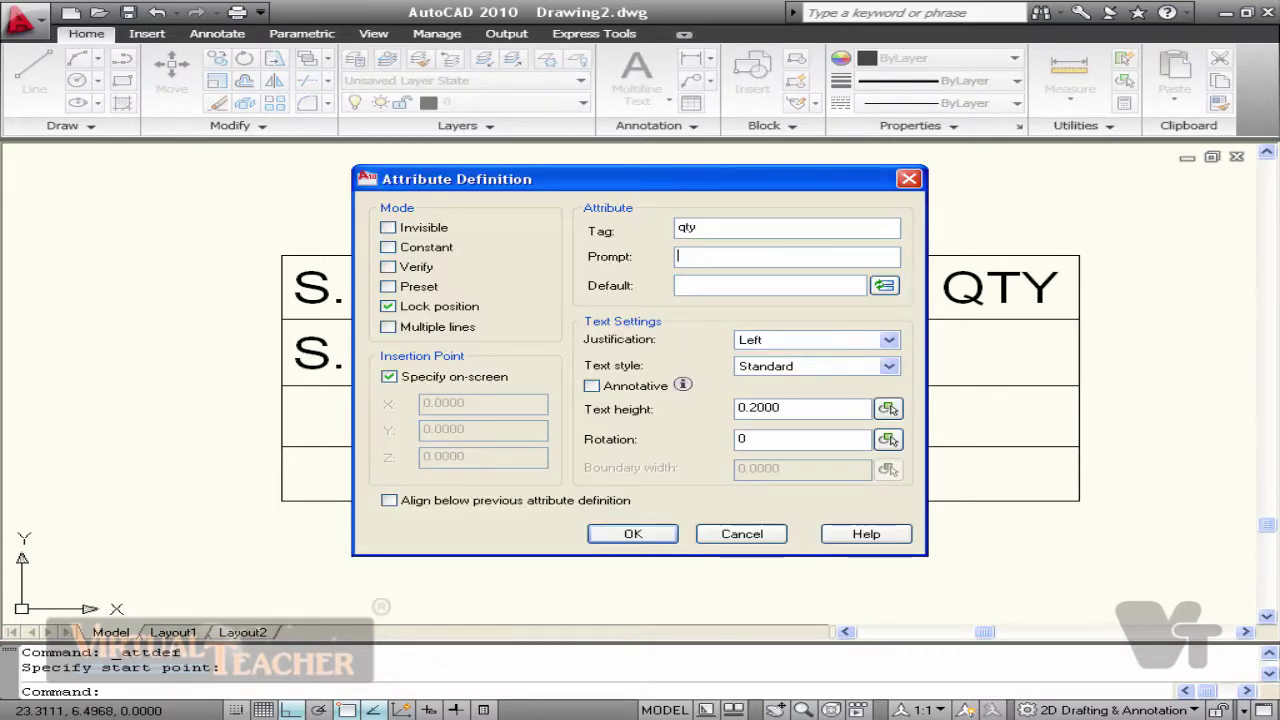
type("enter qty")
key("Return")
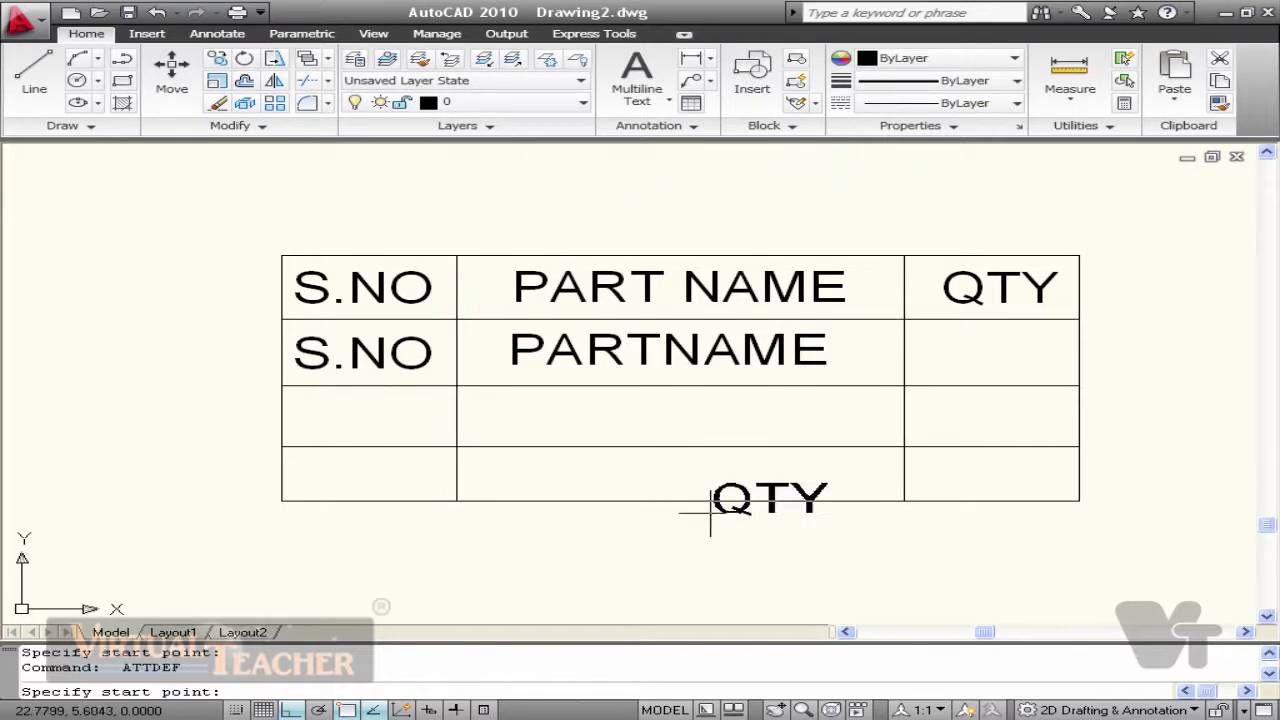
left_click(925, 366)
middle_click_drag(925, 366, 850, 372)
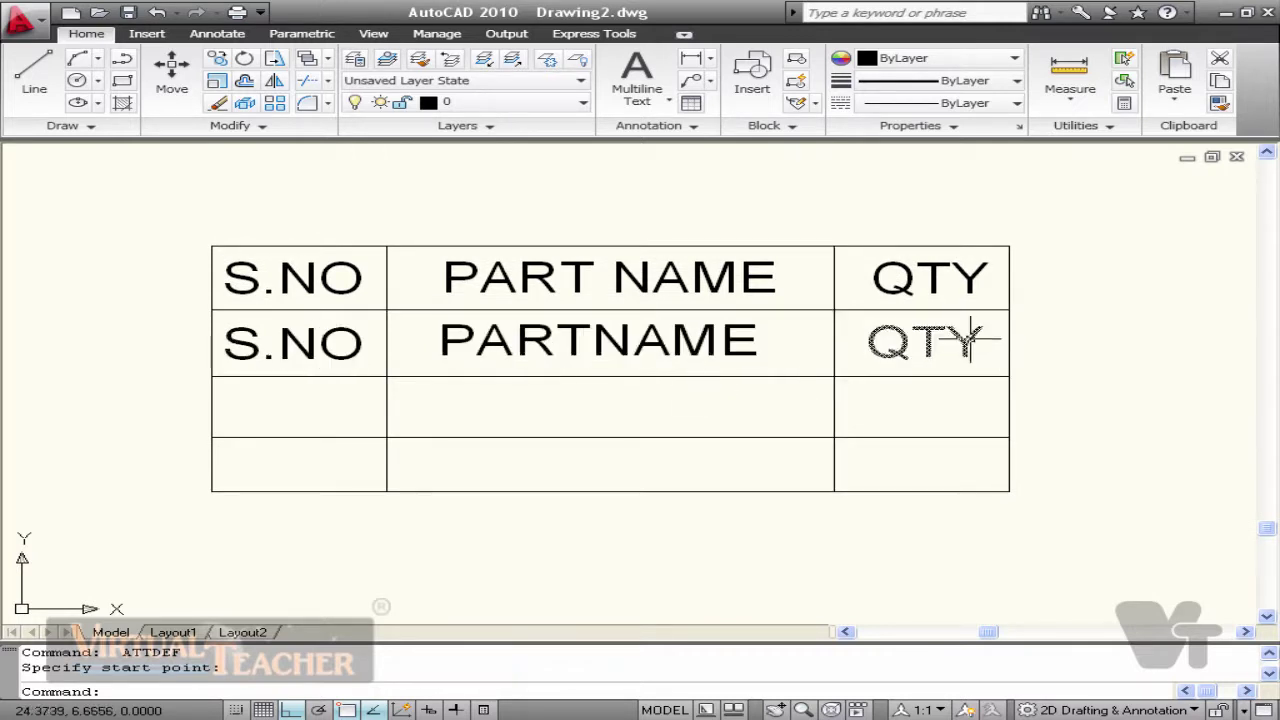
Draw a rectangle outlining the second row, then cancel a stray LINE command.
type("rec")
key("Return")
left_click(212, 310)
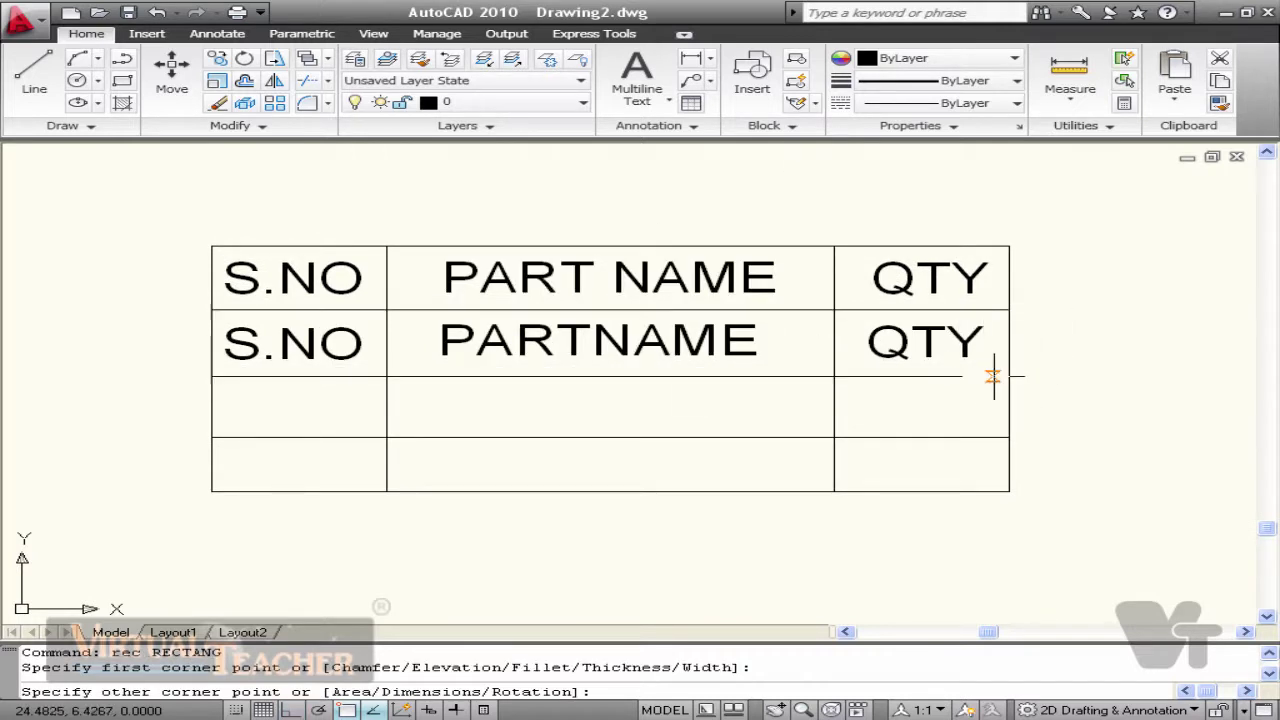
left_click(1009, 376)
type("l")
key("Return")
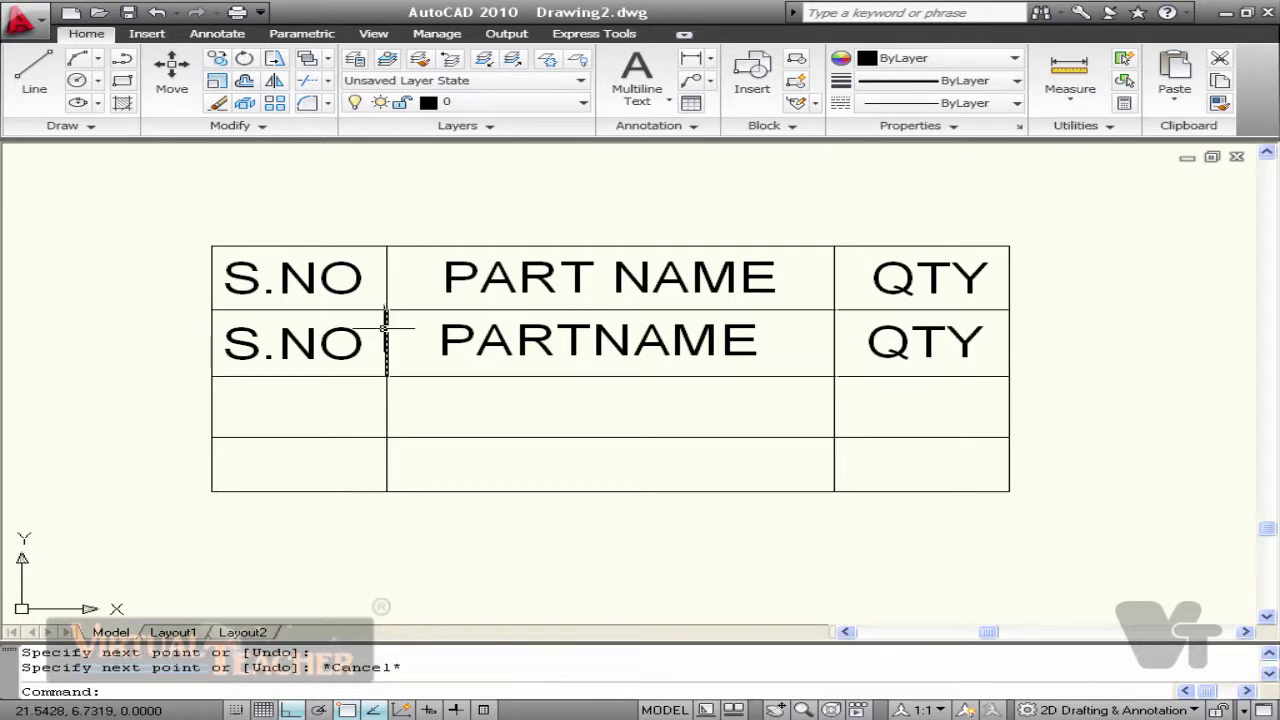
key("Escape")
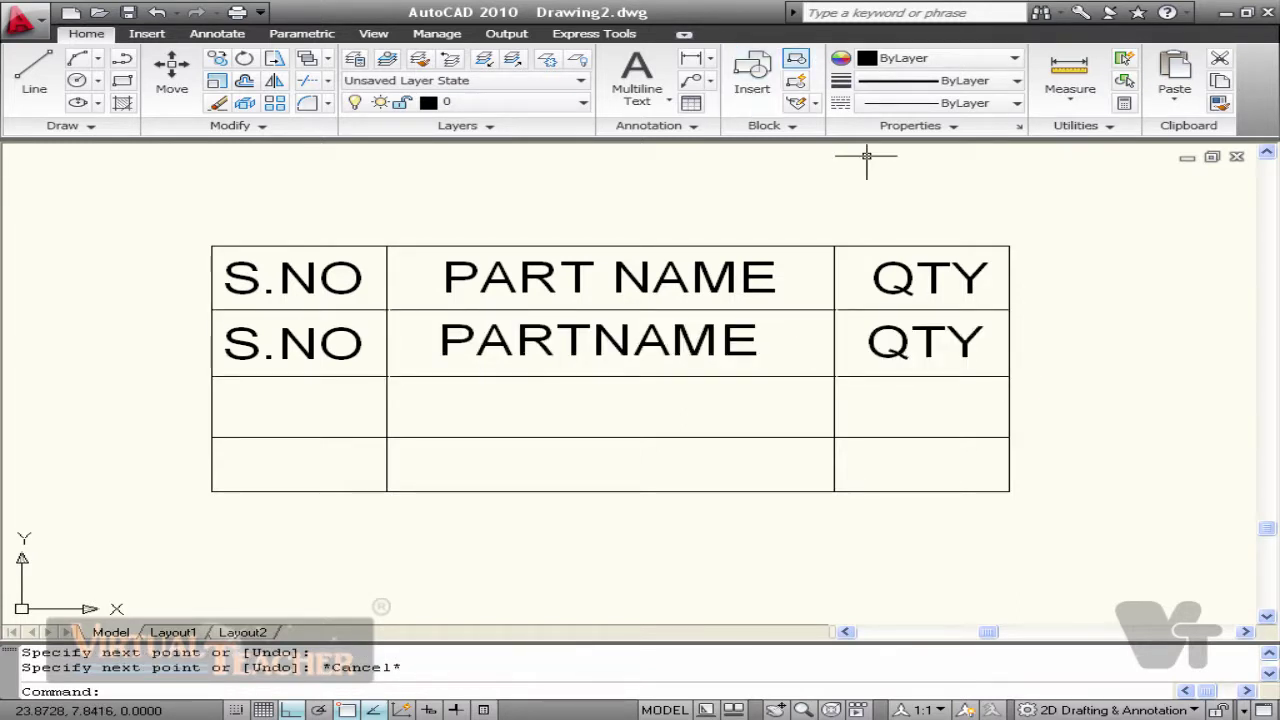
Select the row rectangle, dividers and S.NO, PARTNAME, QTY attributes for a new block.
type("b")
key("Return")
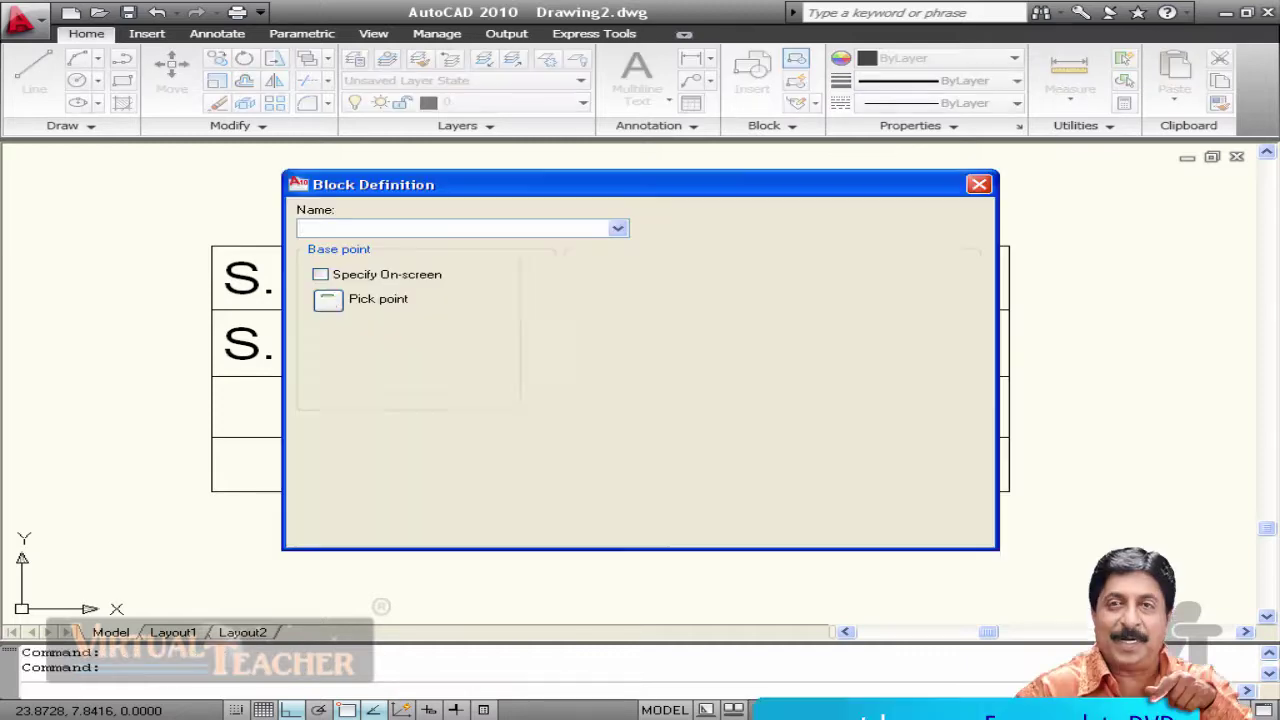
left_click(561, 300)
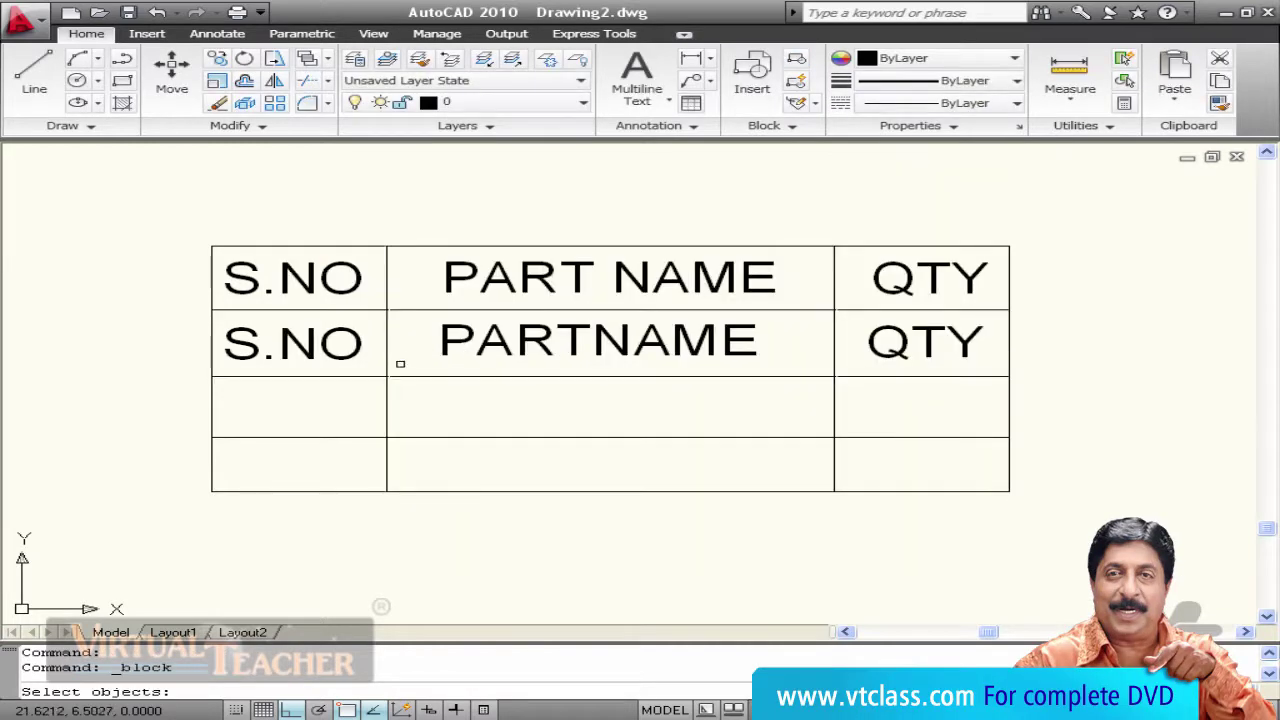
left_click(212, 336)
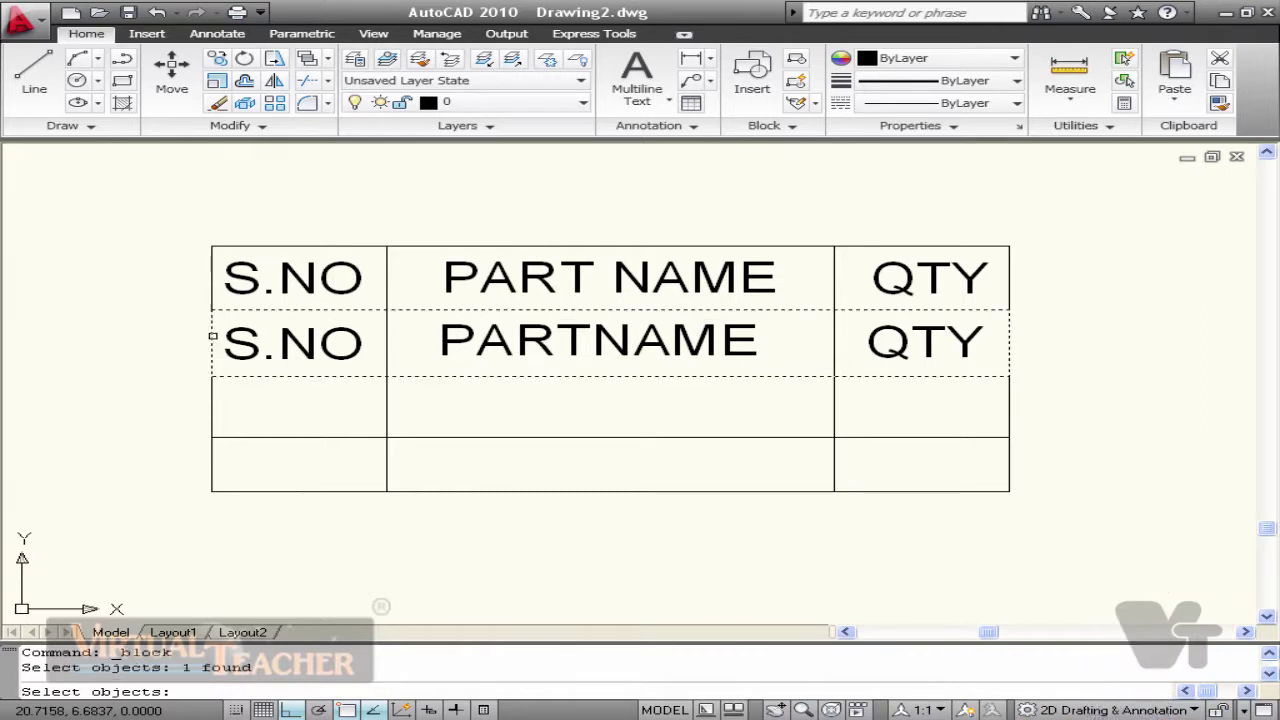
left_click(254, 346)
left_click(540, 345)
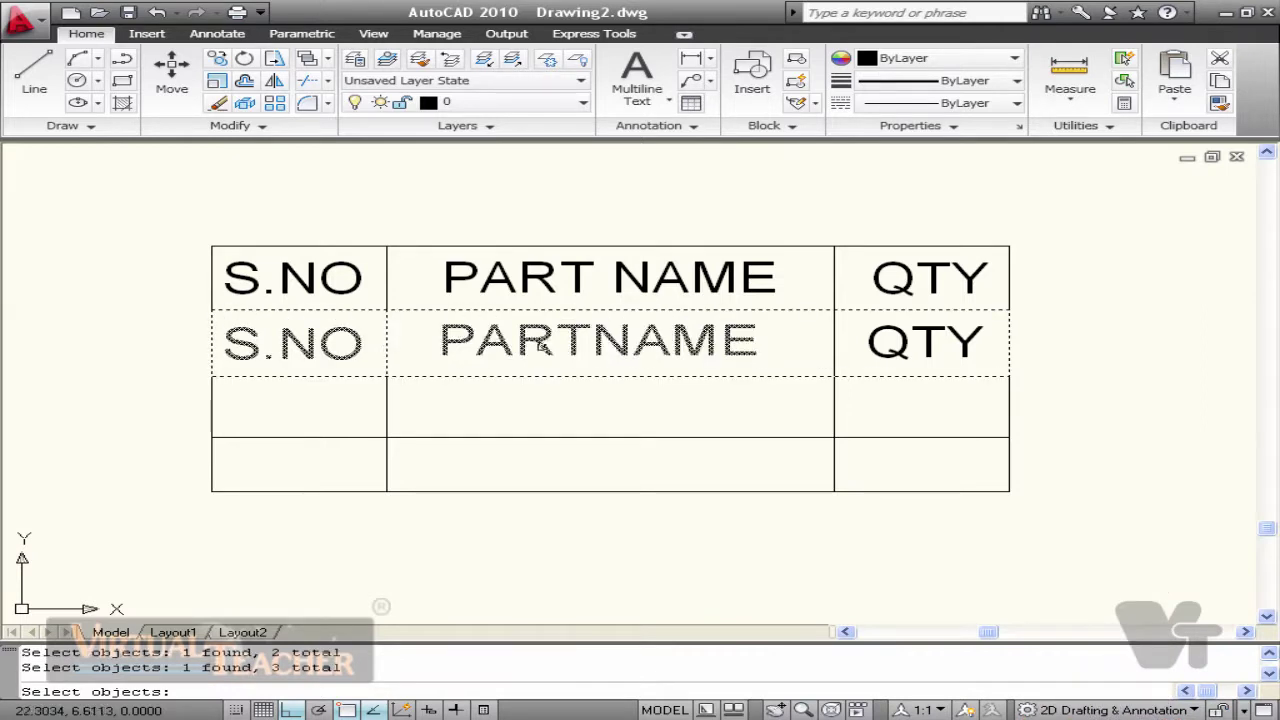
left_click(835, 352)
left_click(835, 353)
left_click(898, 348)
key("Return")
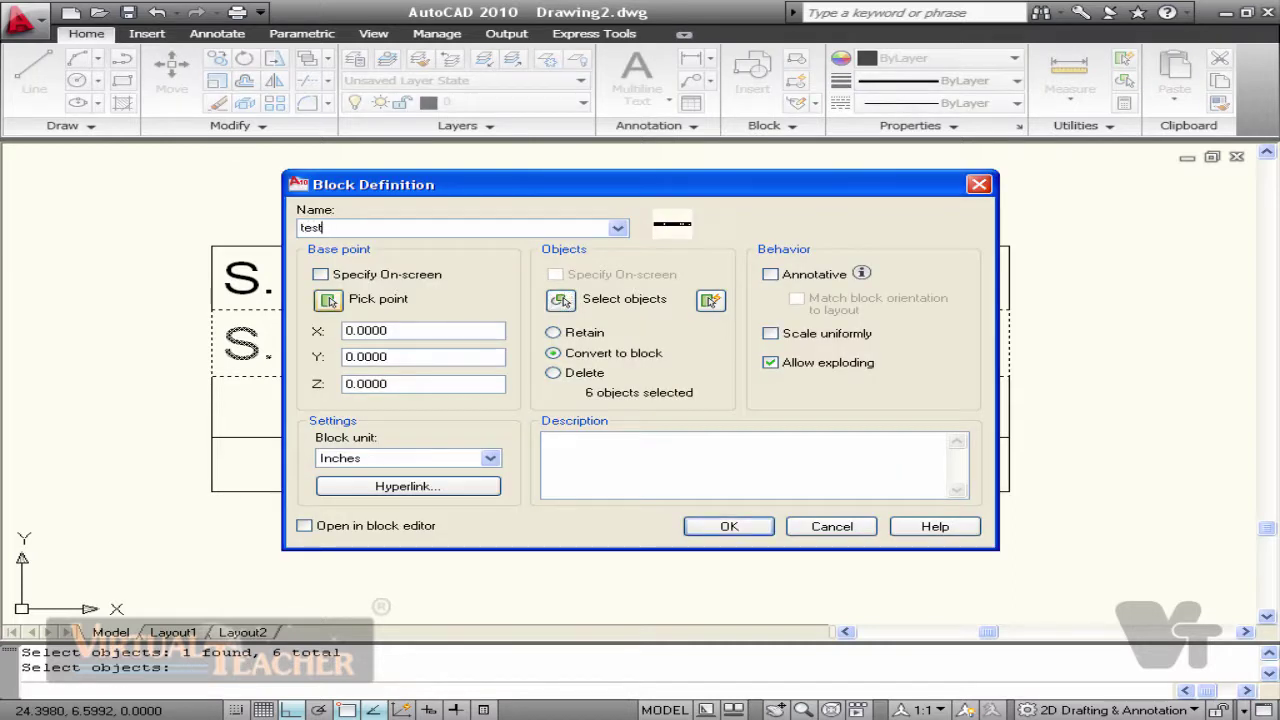
Base the block at the table corner, name it test, and accept values 1, body, 1.
left_click(328, 299)
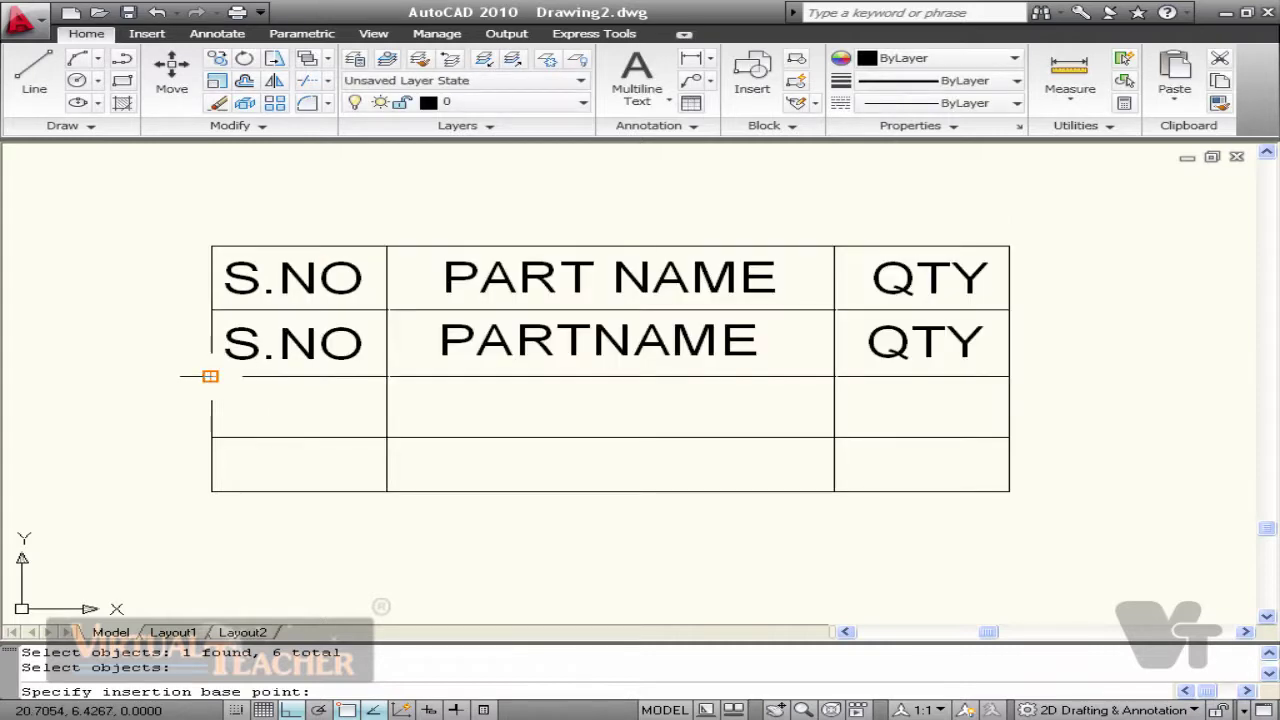
left_click(210, 376)
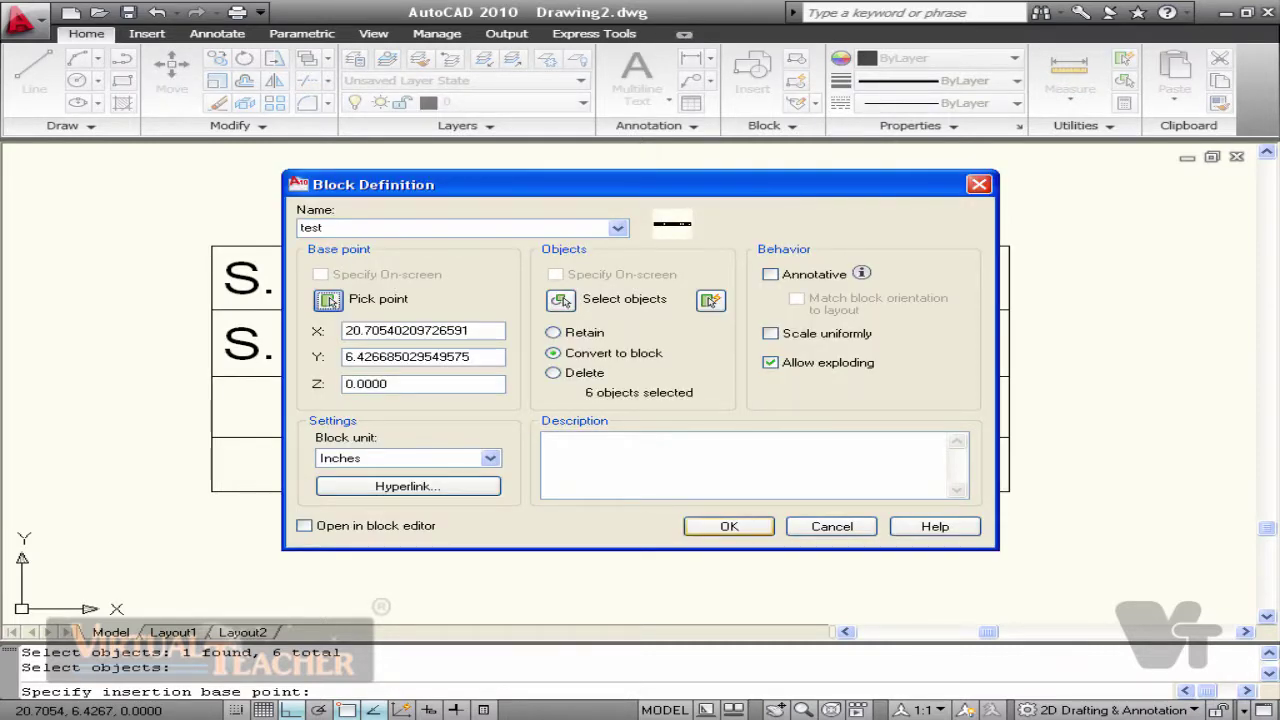
left_click(729, 526)
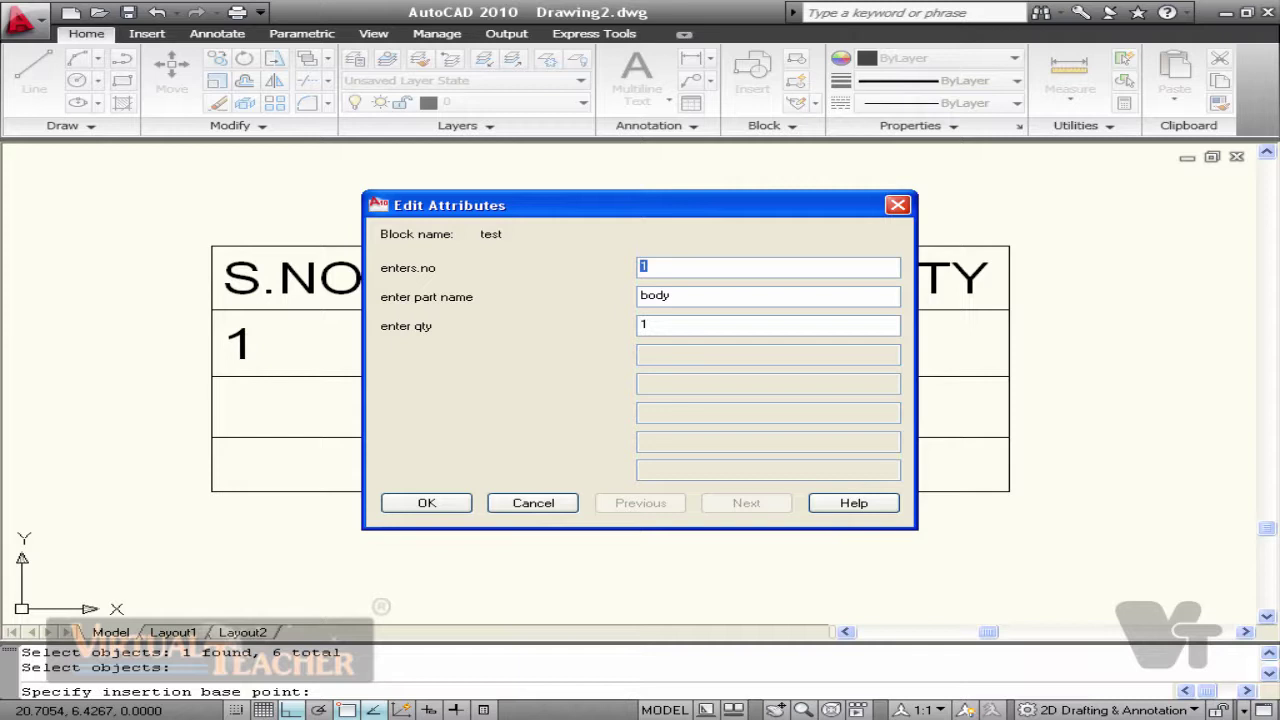
left_click(427, 503)
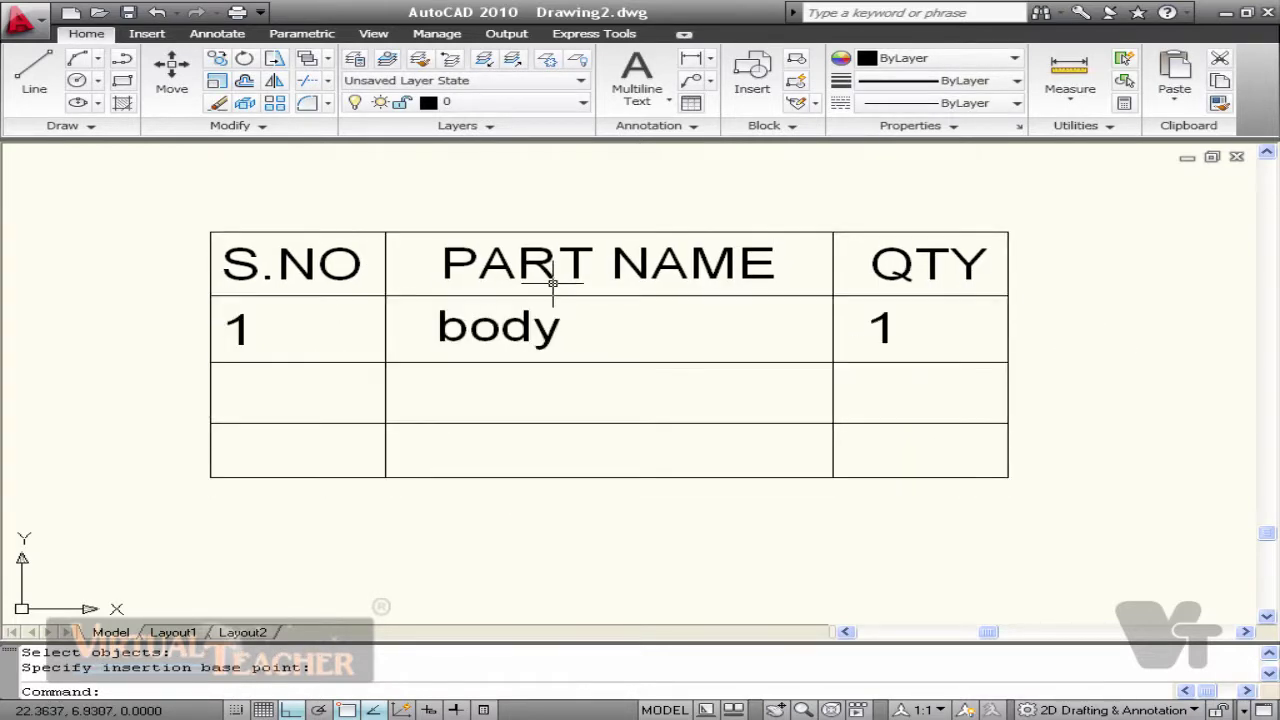
Insert the test block at the third row's corner as part 2, screw, quantity 15.
left_click(752, 75)
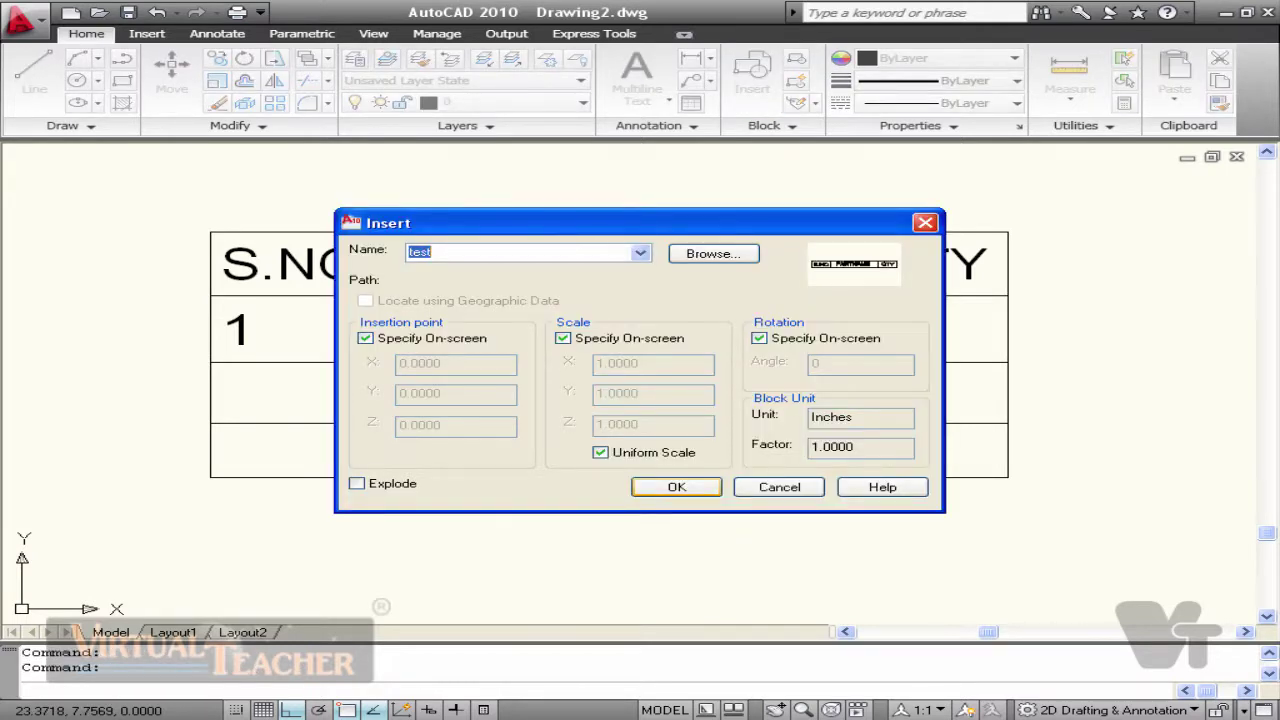
left_click(676, 487)
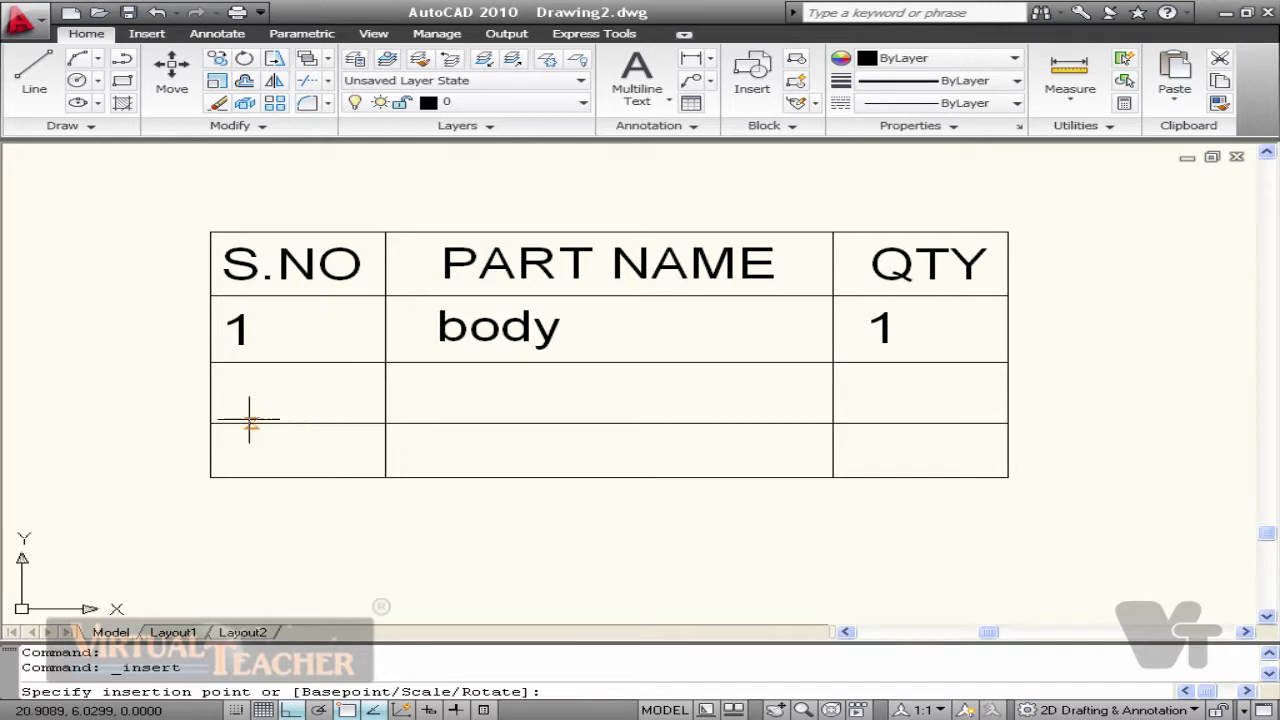
left_click(210, 423)
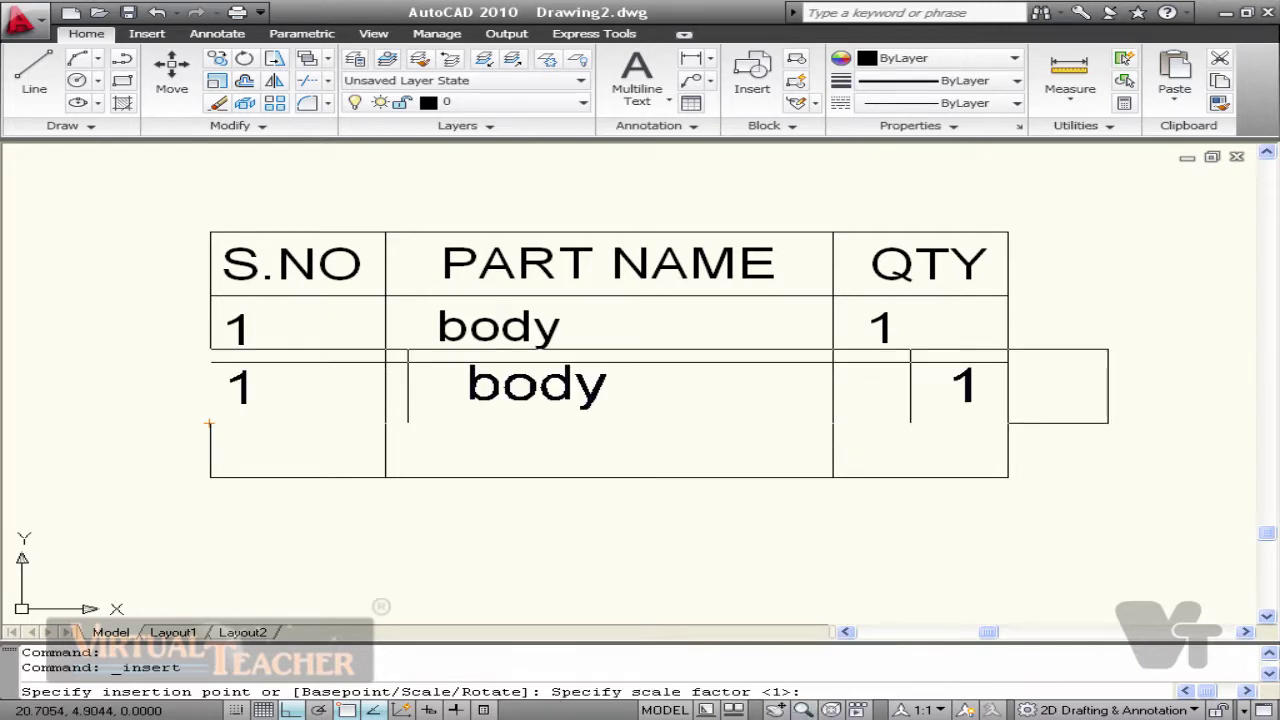
key("Return")
key("Return")
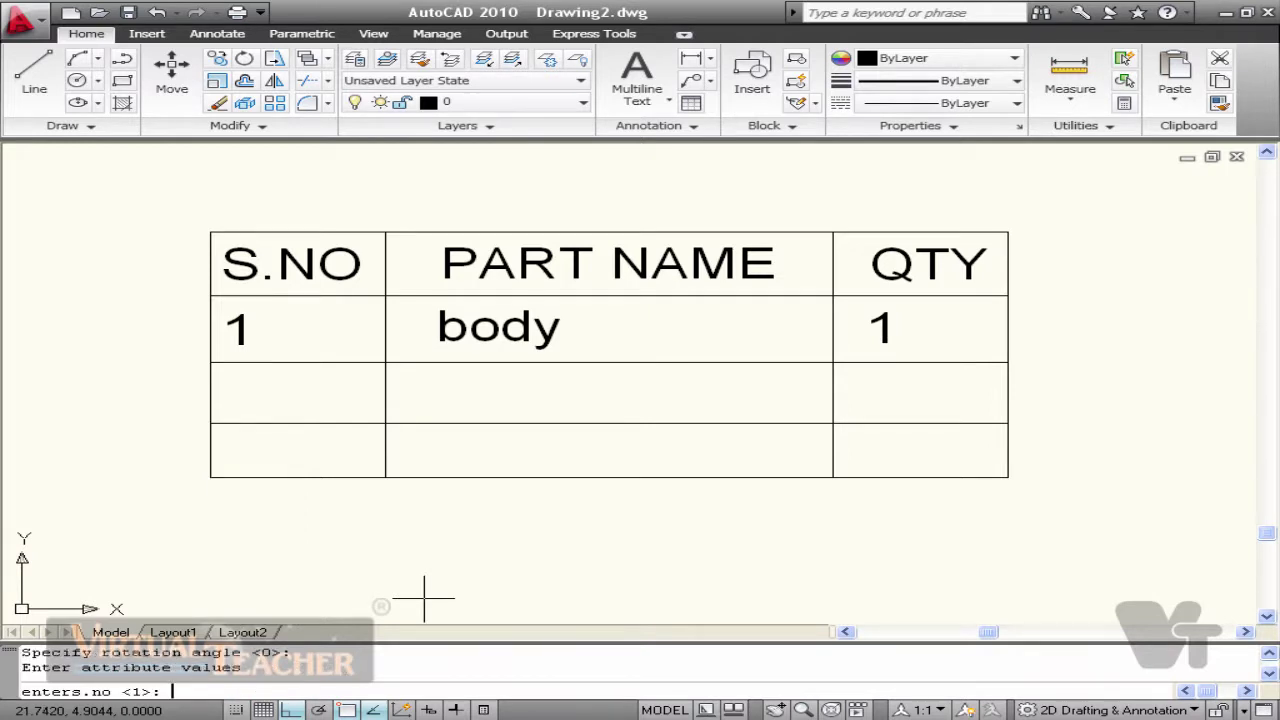
type("2")
key("Return")
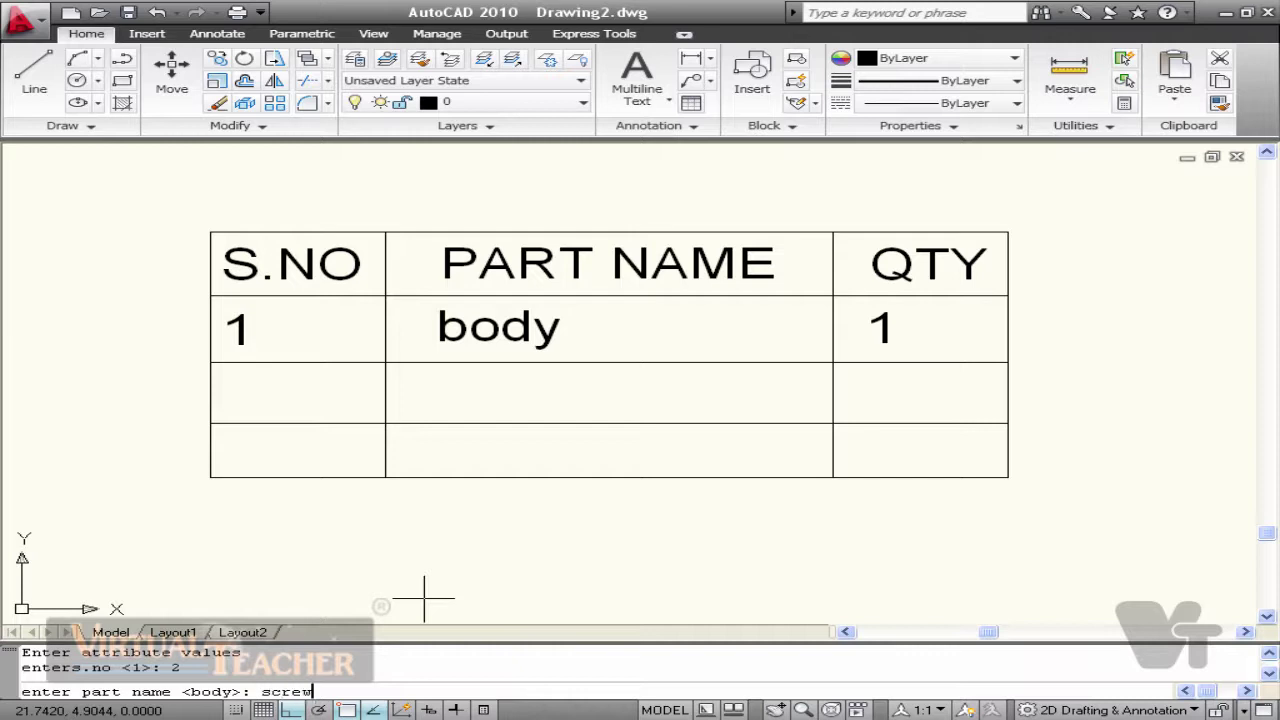
key("Return")
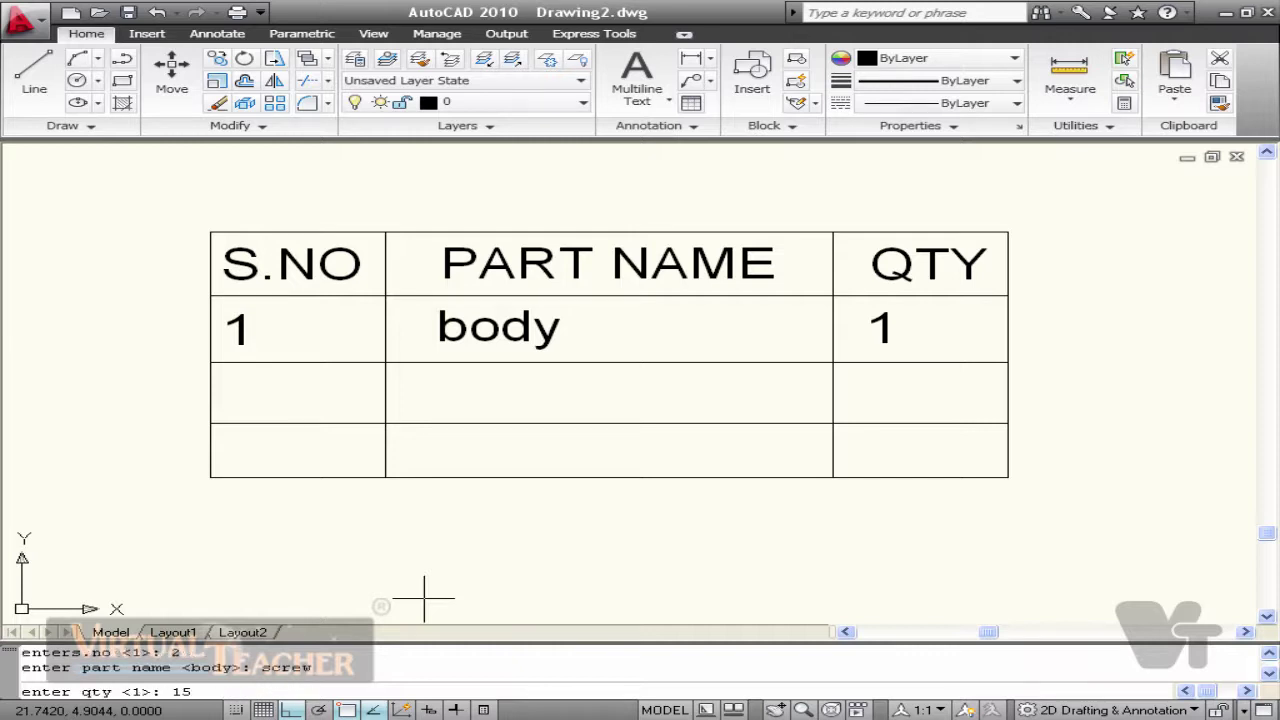
key("Return")
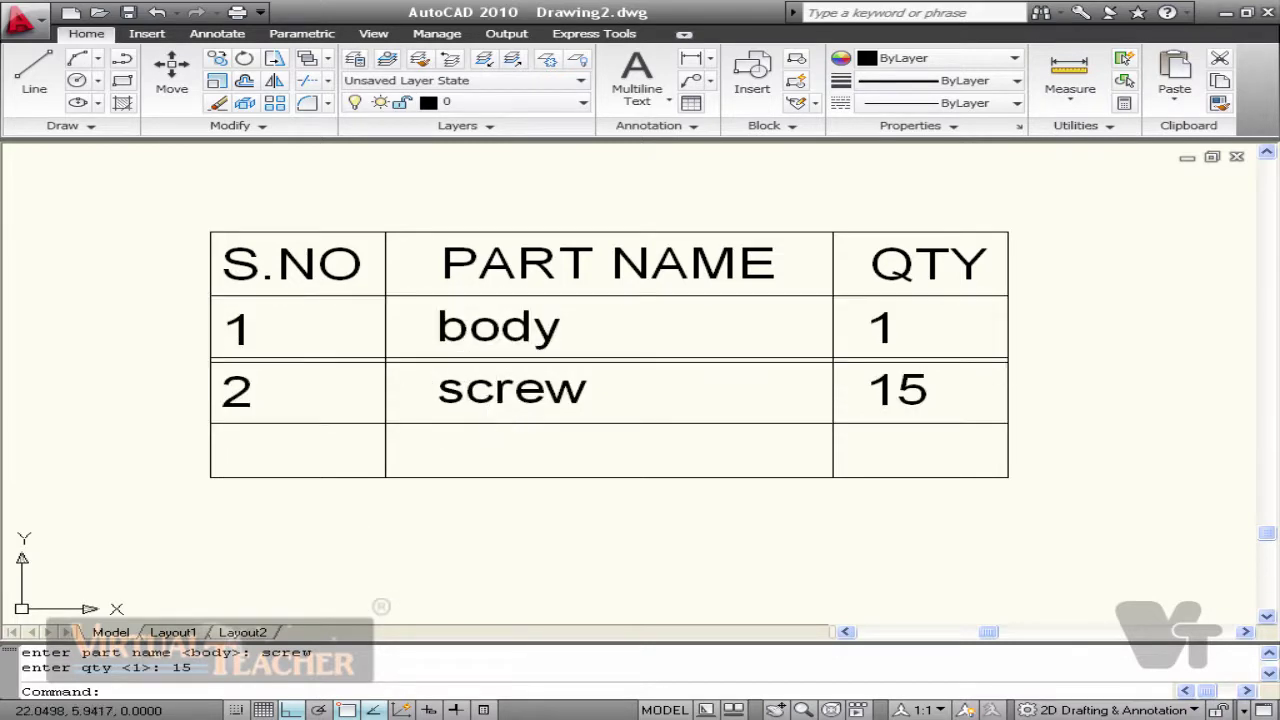
Insert another test block as the fourth row: part 3, front cap, quantity 2.
type("i")
key("Return")
left_click(676, 487)
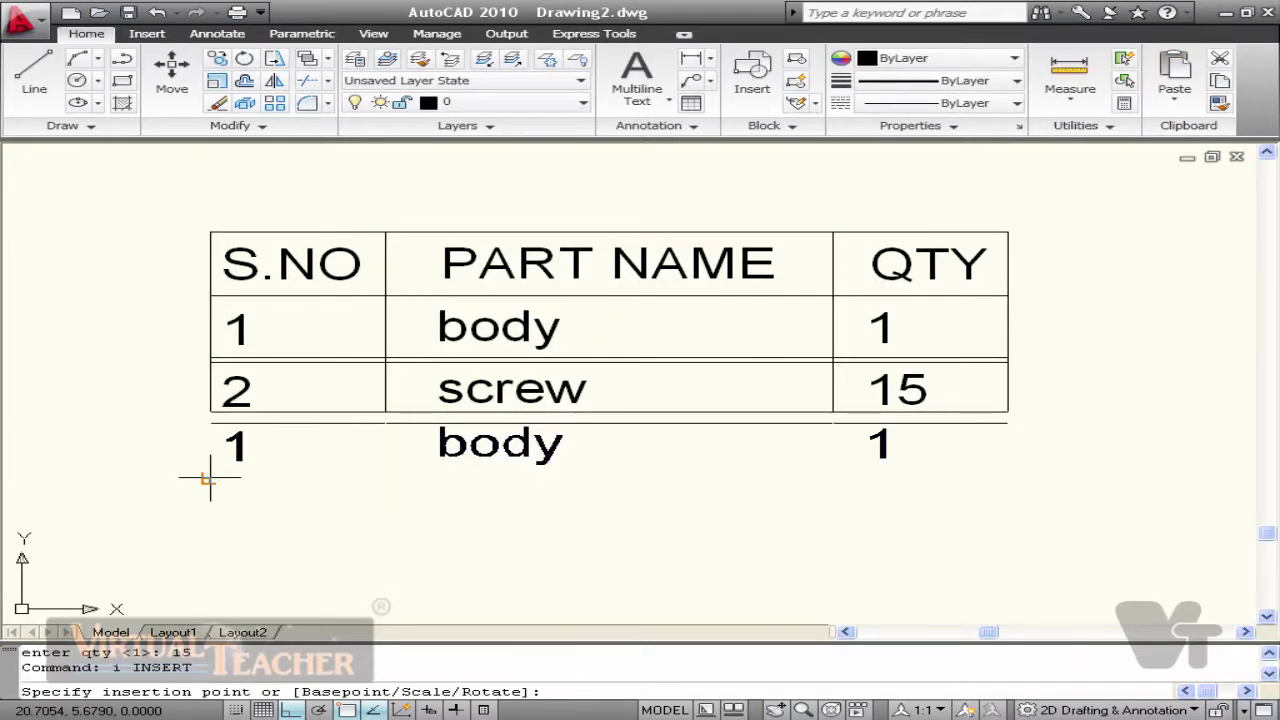
left_click(211, 477)
type("3")
key("Return")
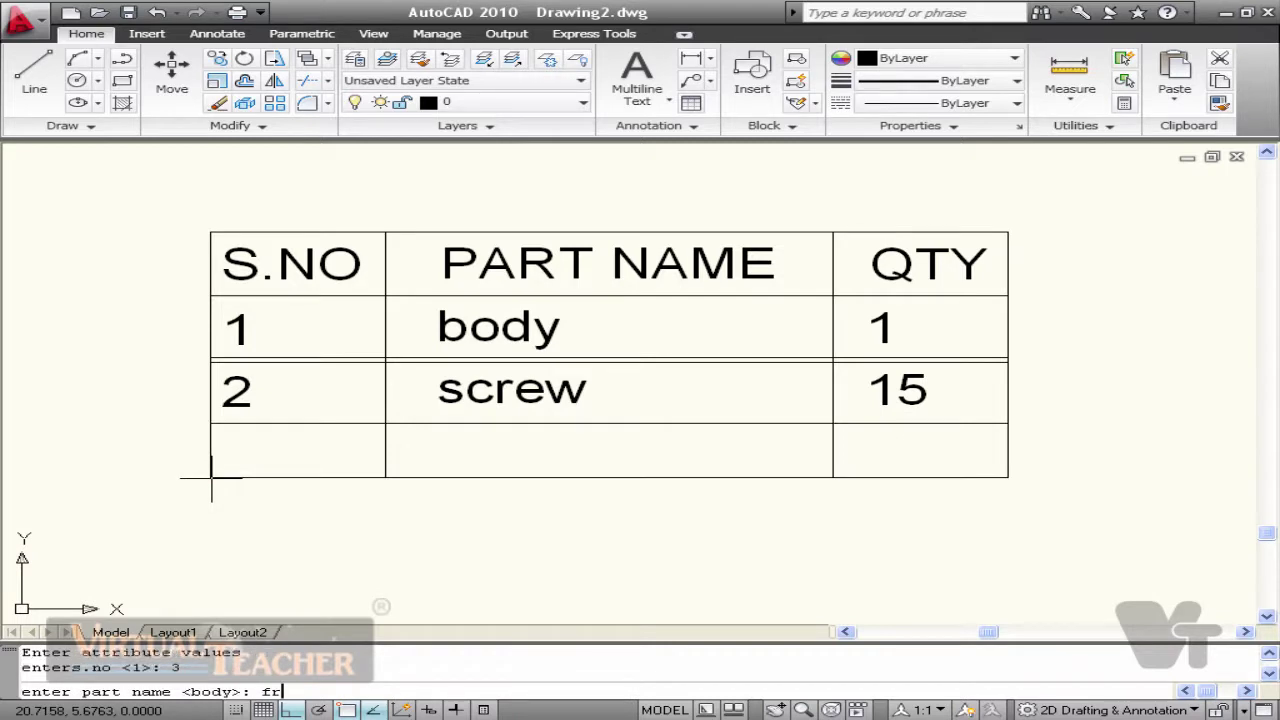
type("front cap")
key("Return")
type("2")
key("Return")
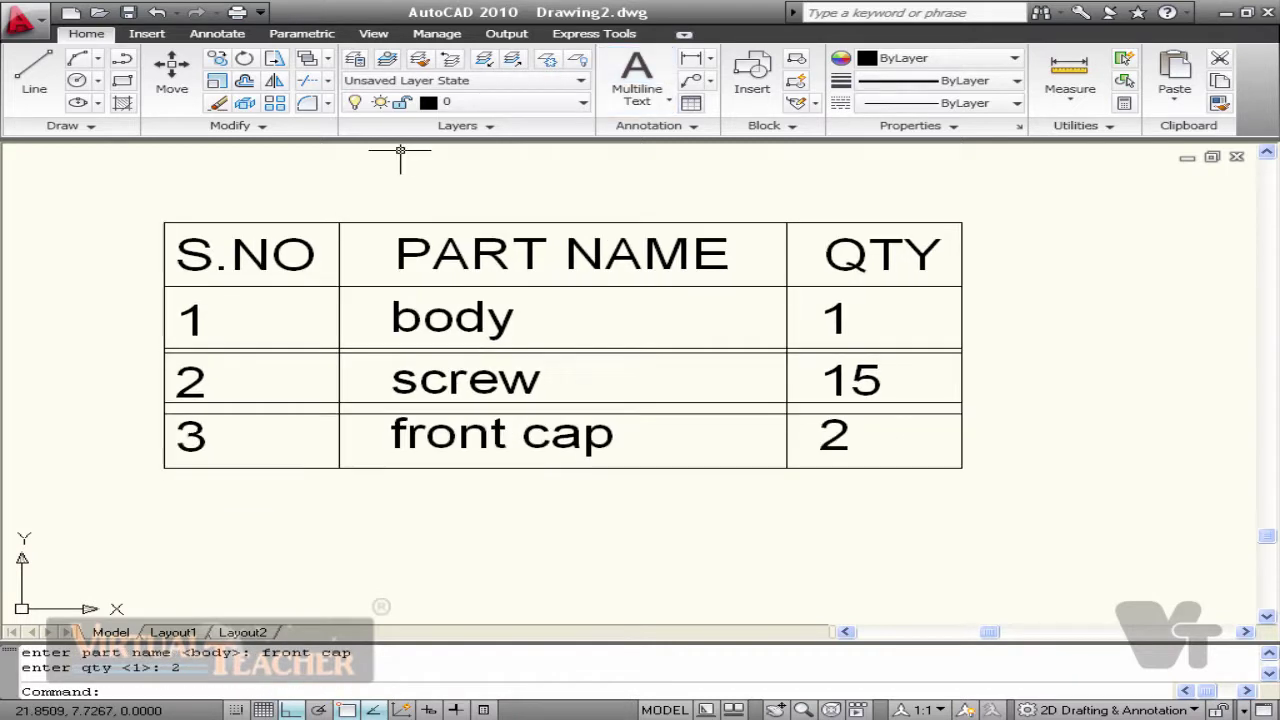
left_click(594, 33)
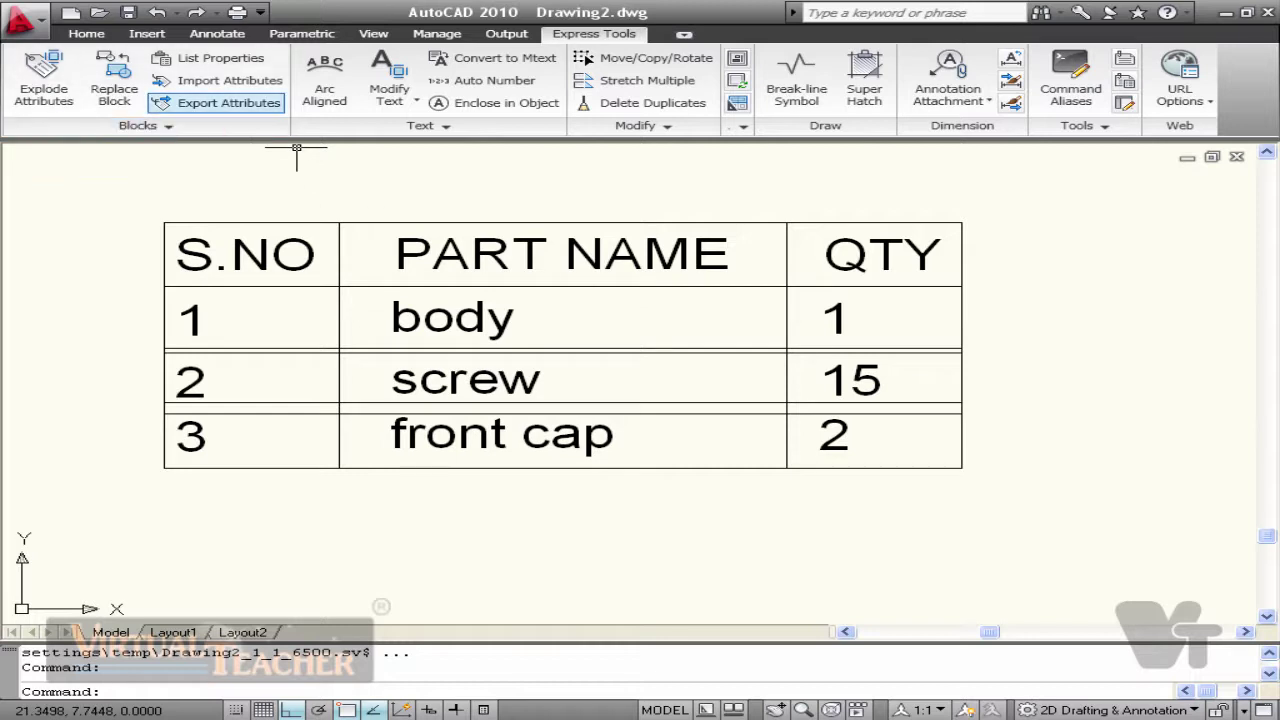
Export Attributes from all three table rows to test.txt on the Desktop.
left_click(218, 102)
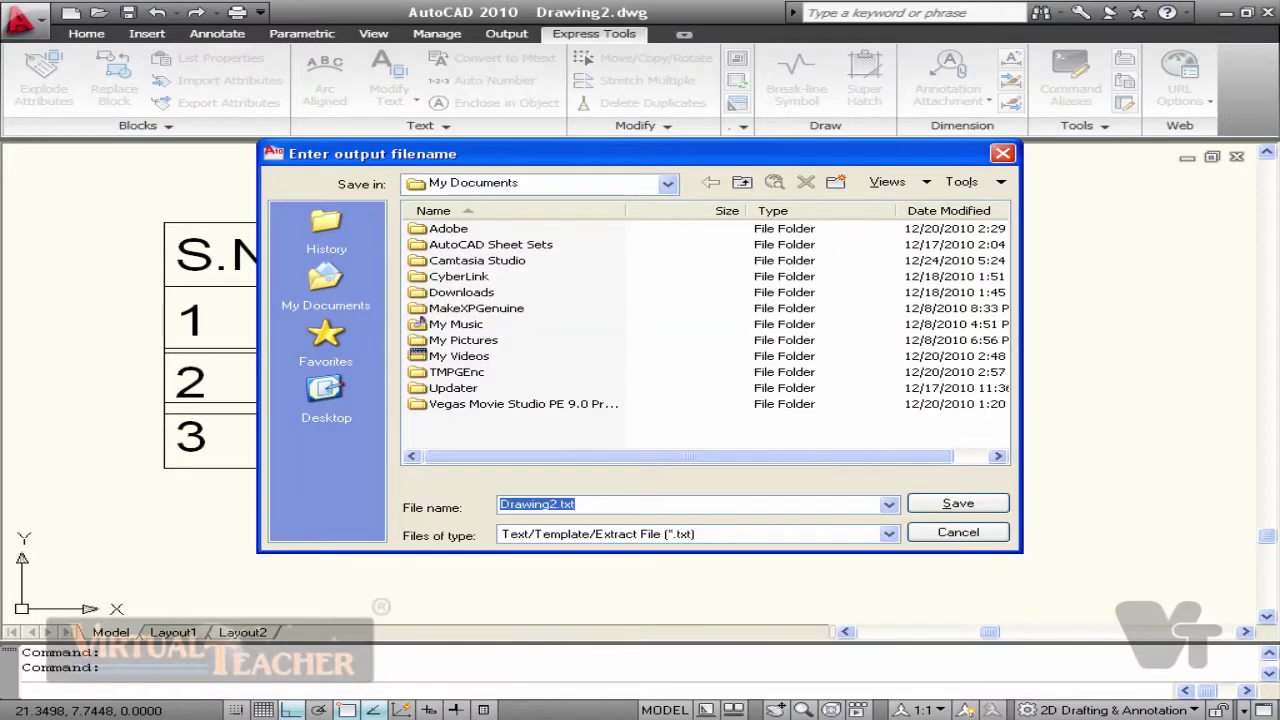
left_click(326, 390)
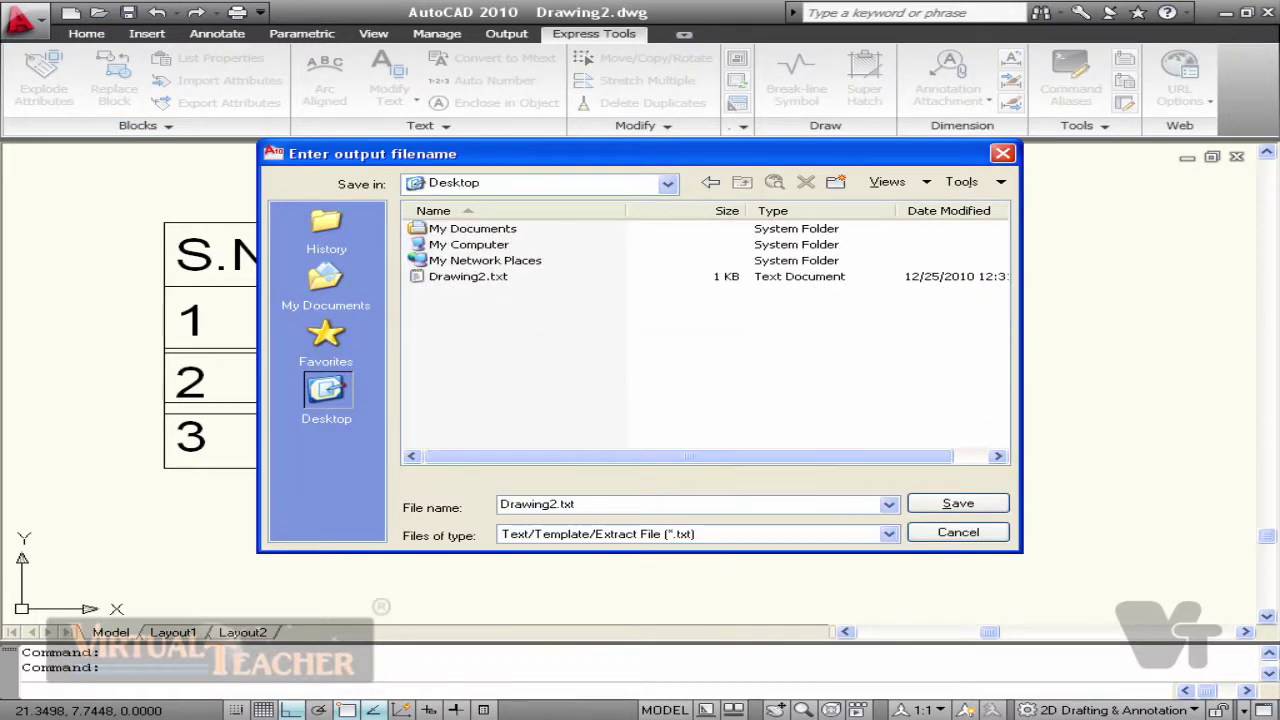
double_click(502, 504)
type("test")
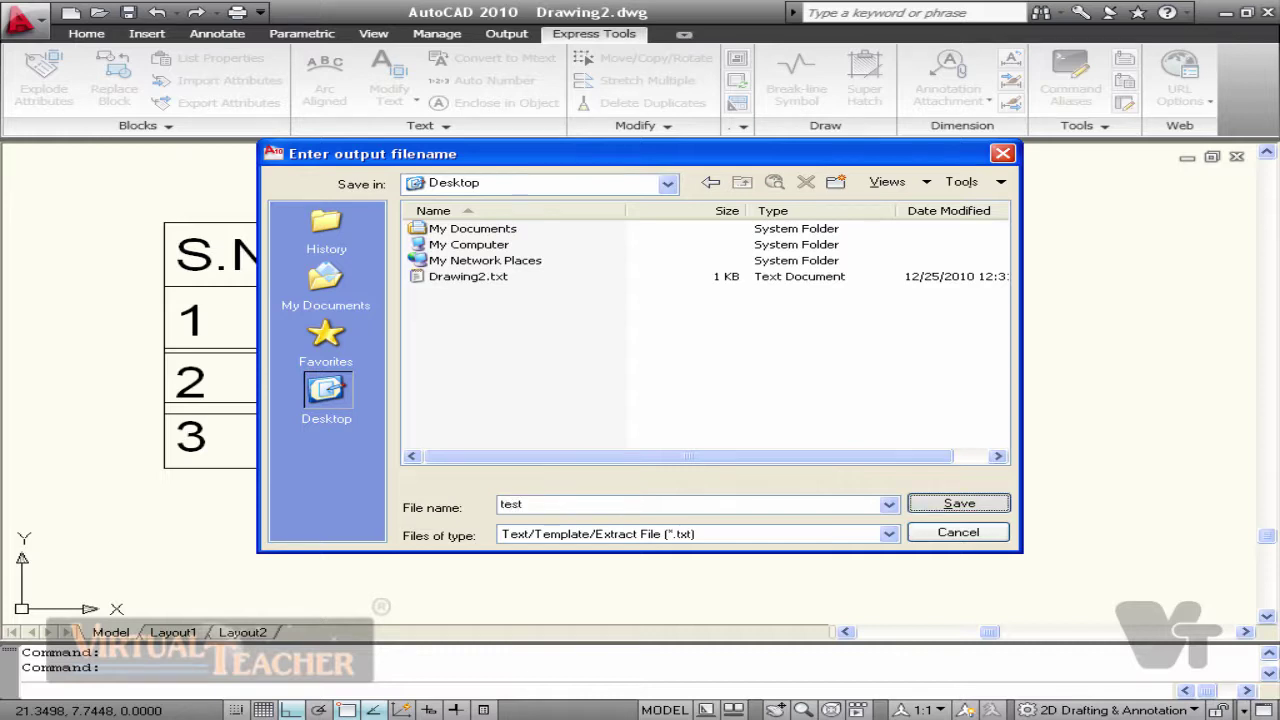
left_click(958, 503)
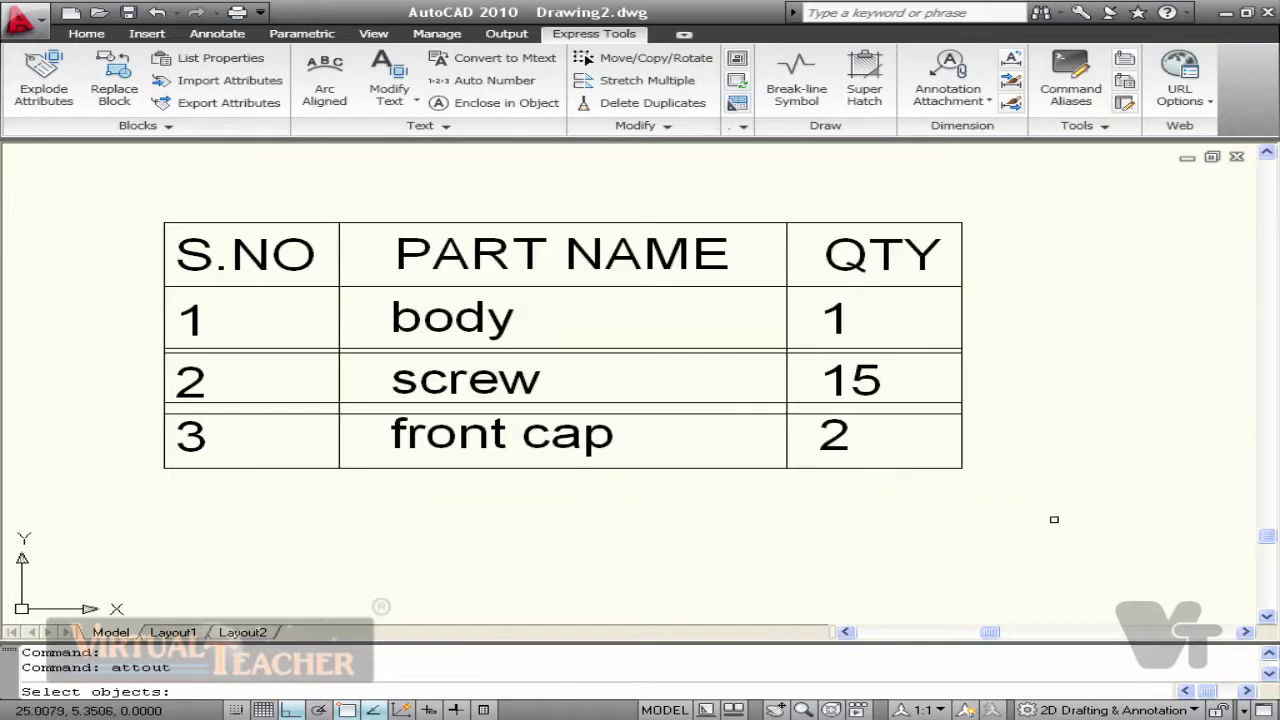
left_click(1031, 507)
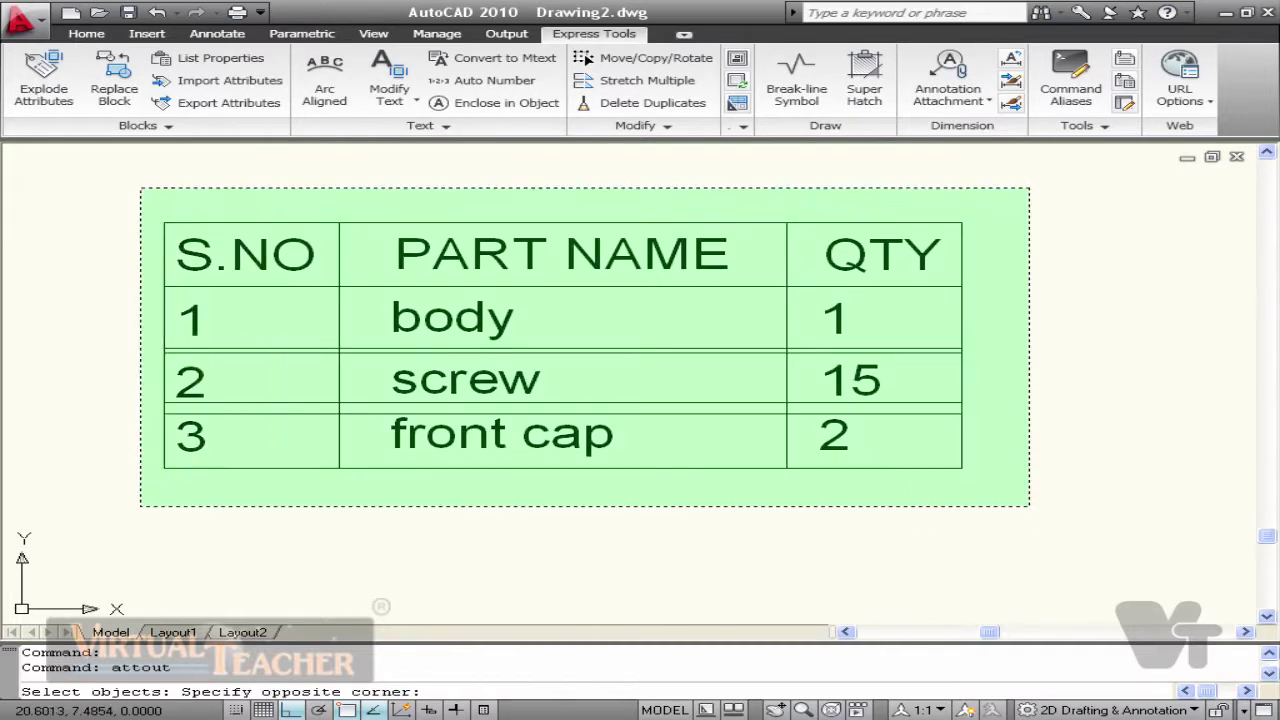
left_click(131, 183)
key("Return")
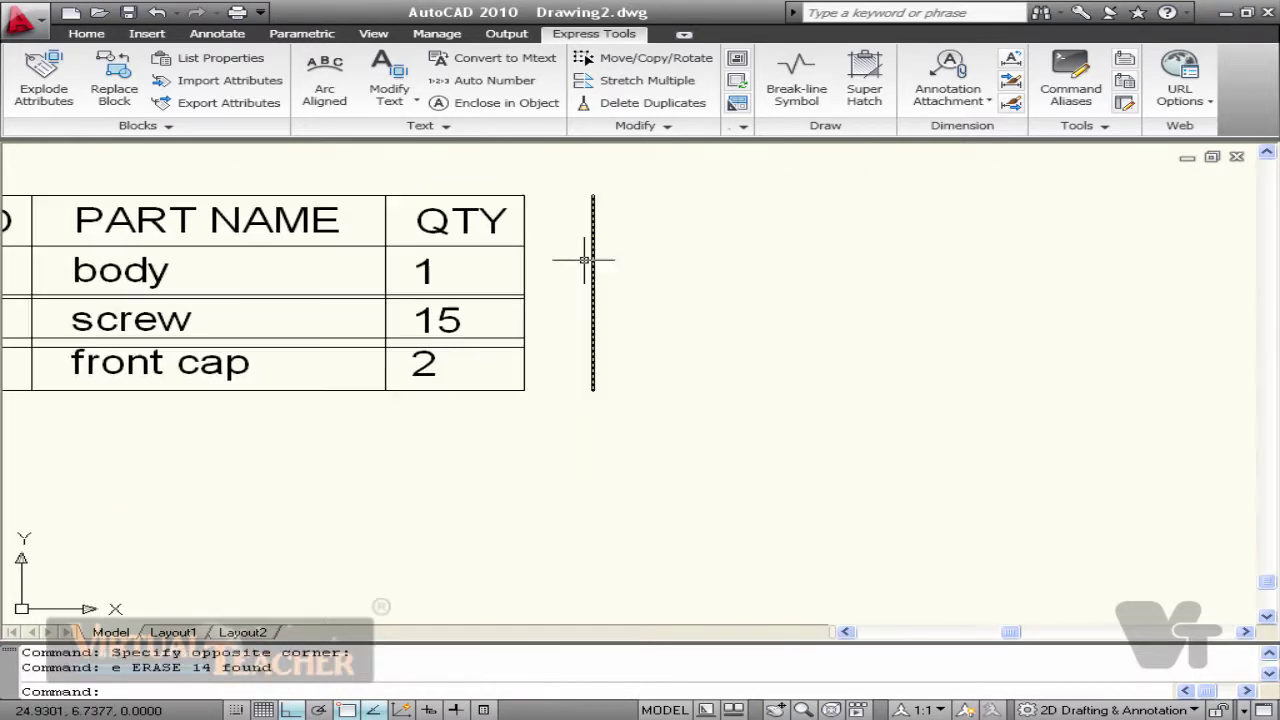
Change the third row's part name to rear cap.
left_click(586, 255)
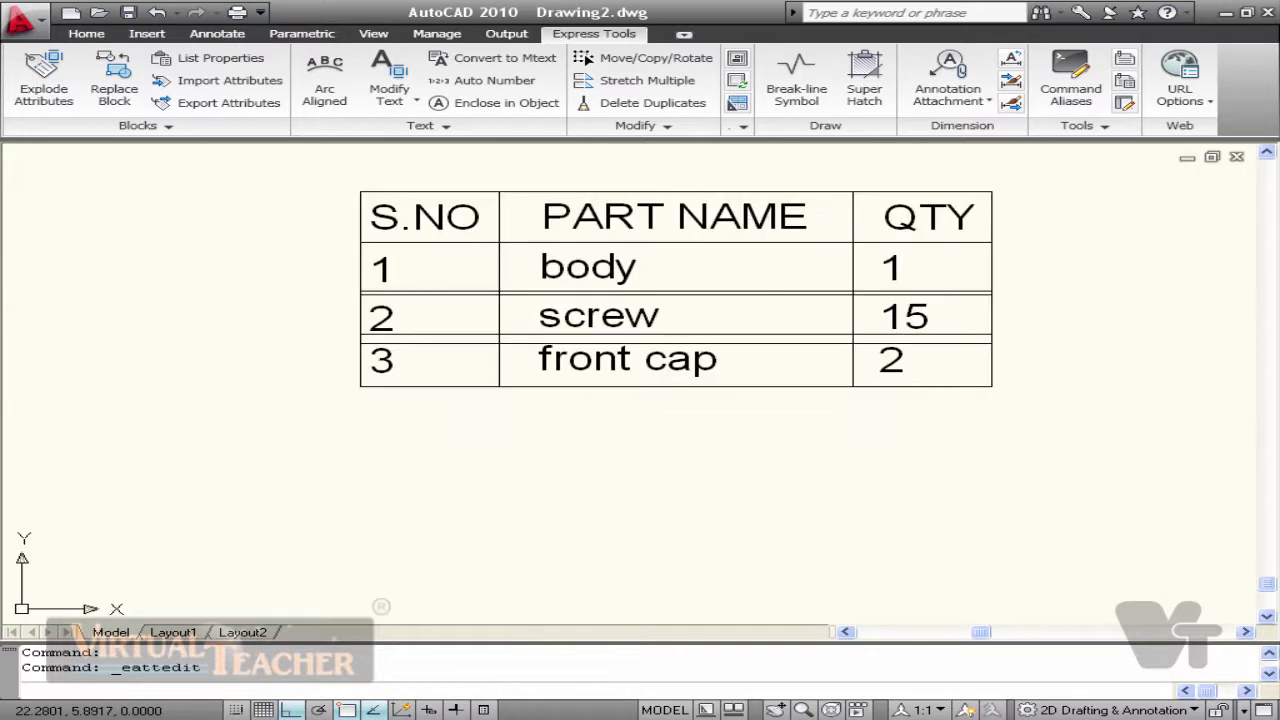
double_click(545, 365)
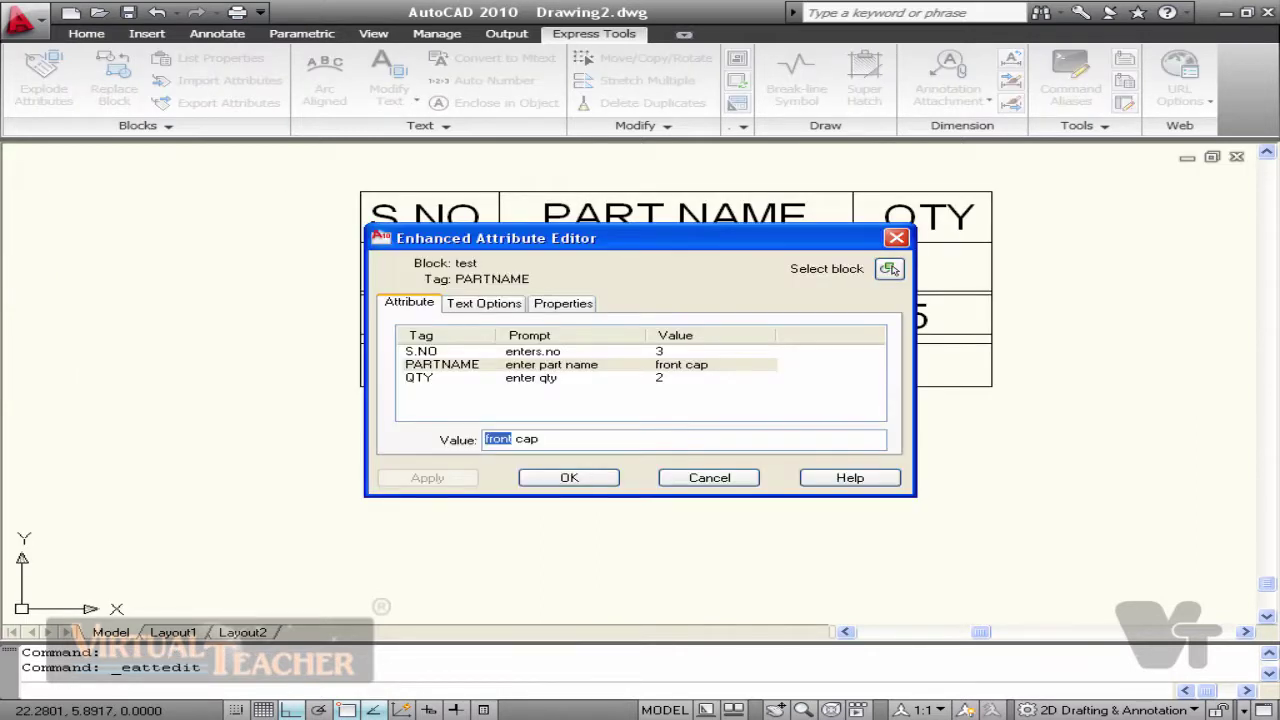
type("rea")
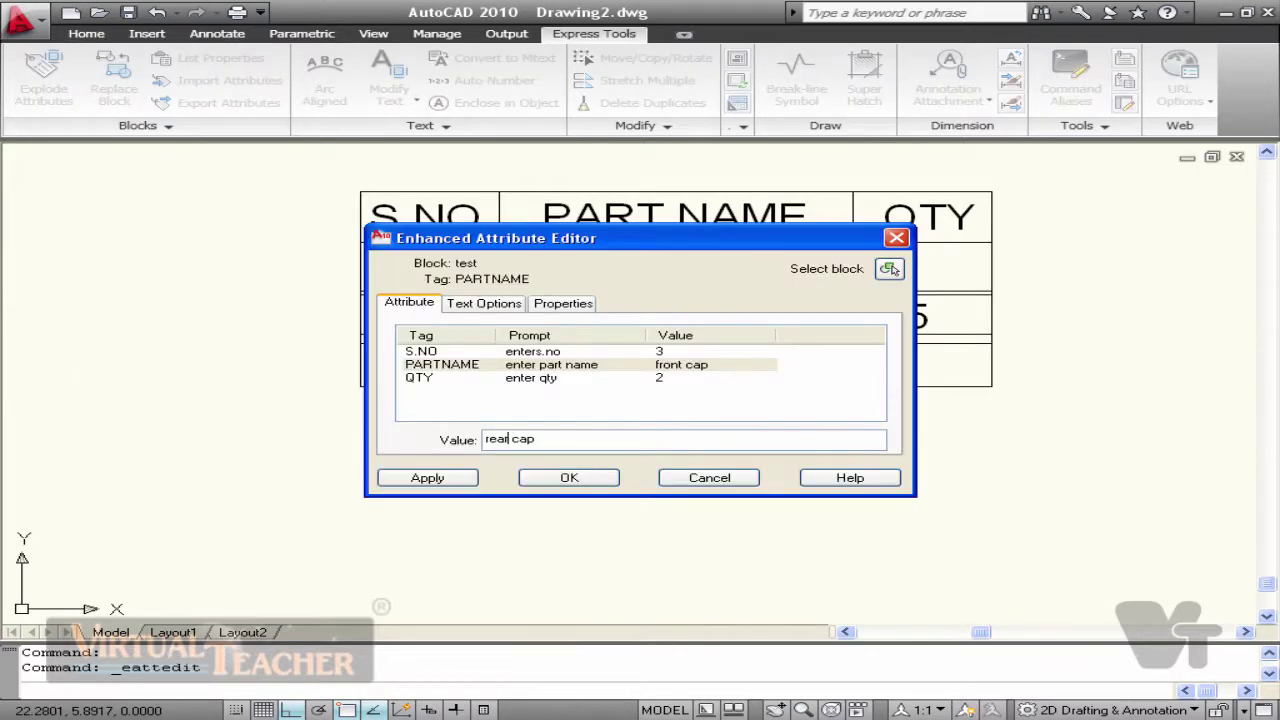
type("r")
left_click(569, 477)
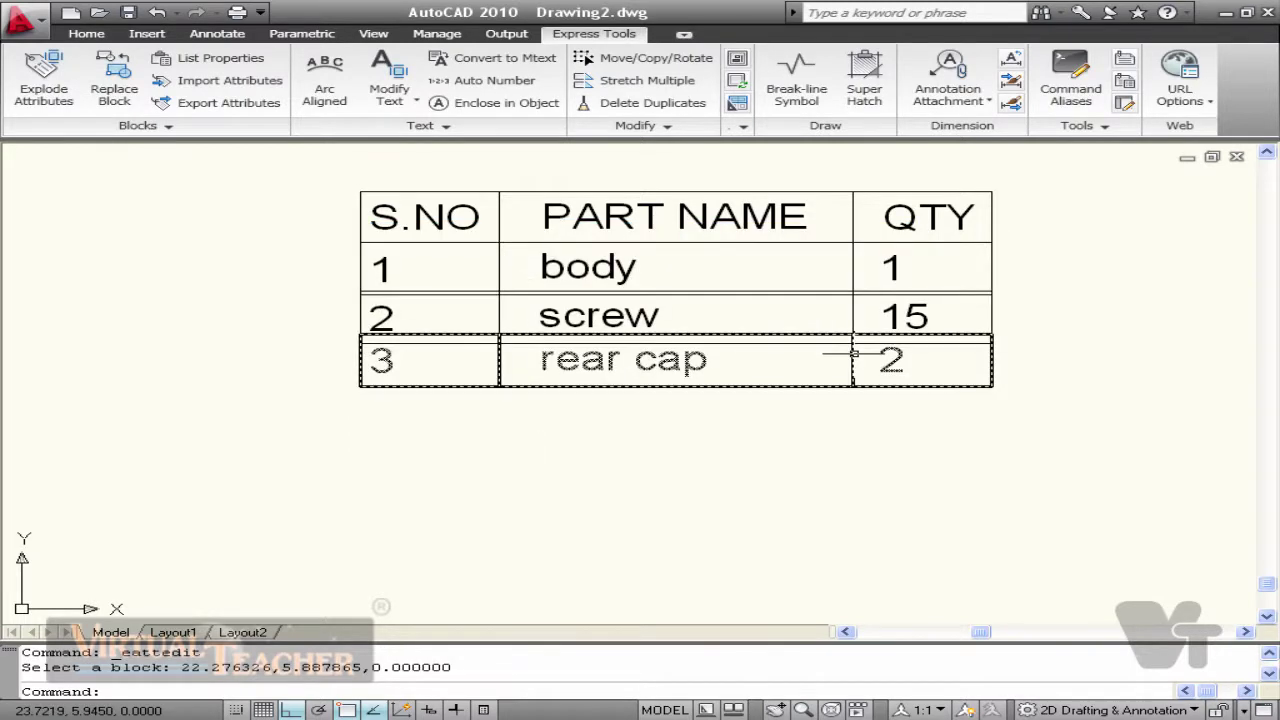
Import attribute values from test.txt to restore the table's original values.
scroll(843, 366, "down", 2)
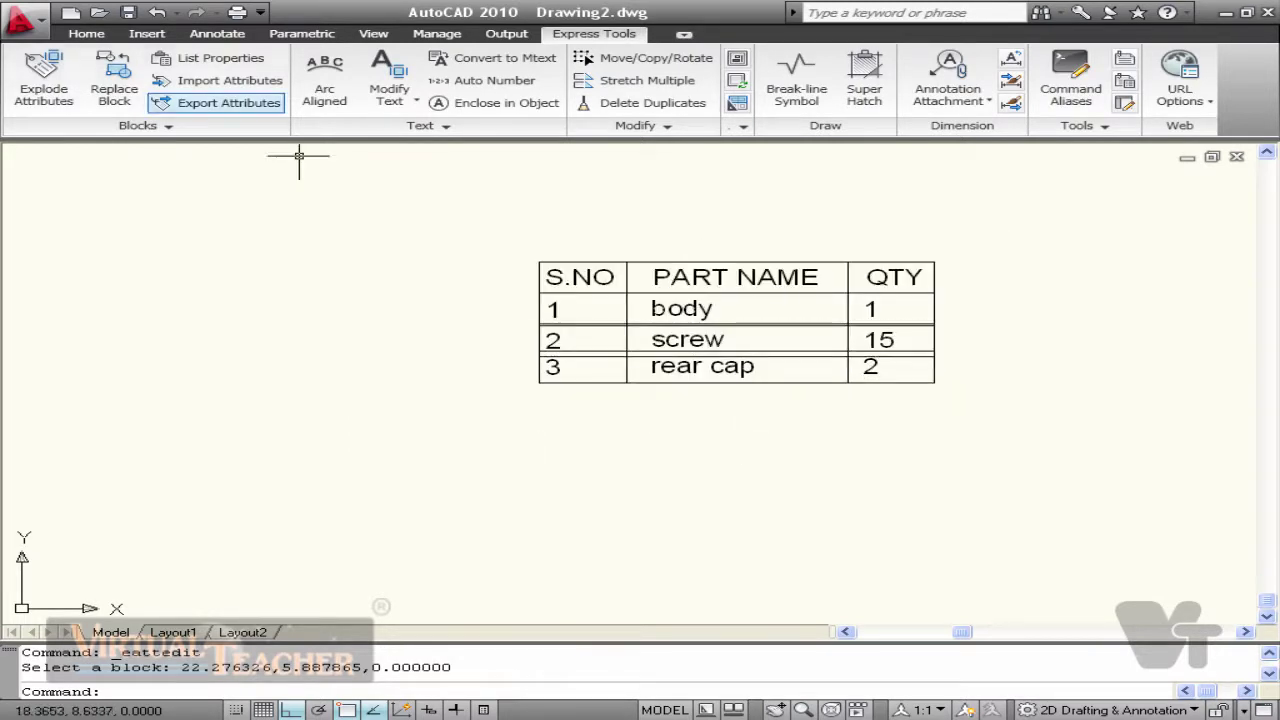
left_click(217, 80)
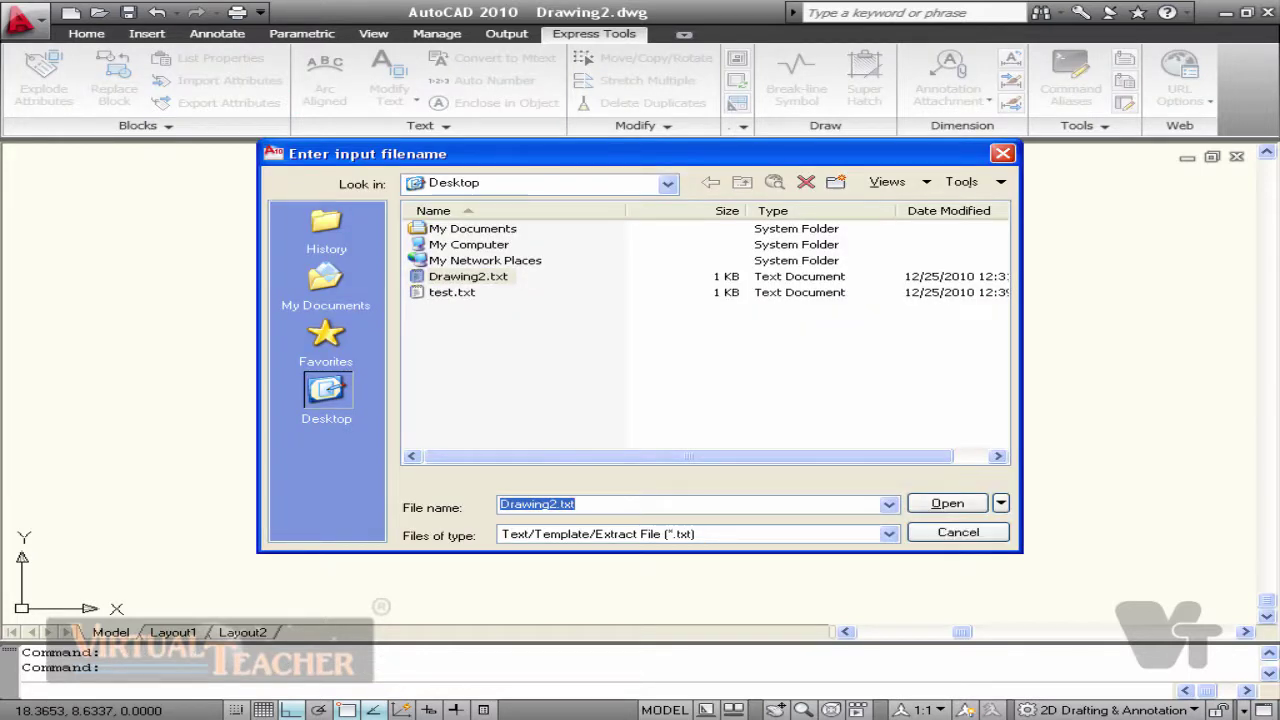
left_click(452, 292)
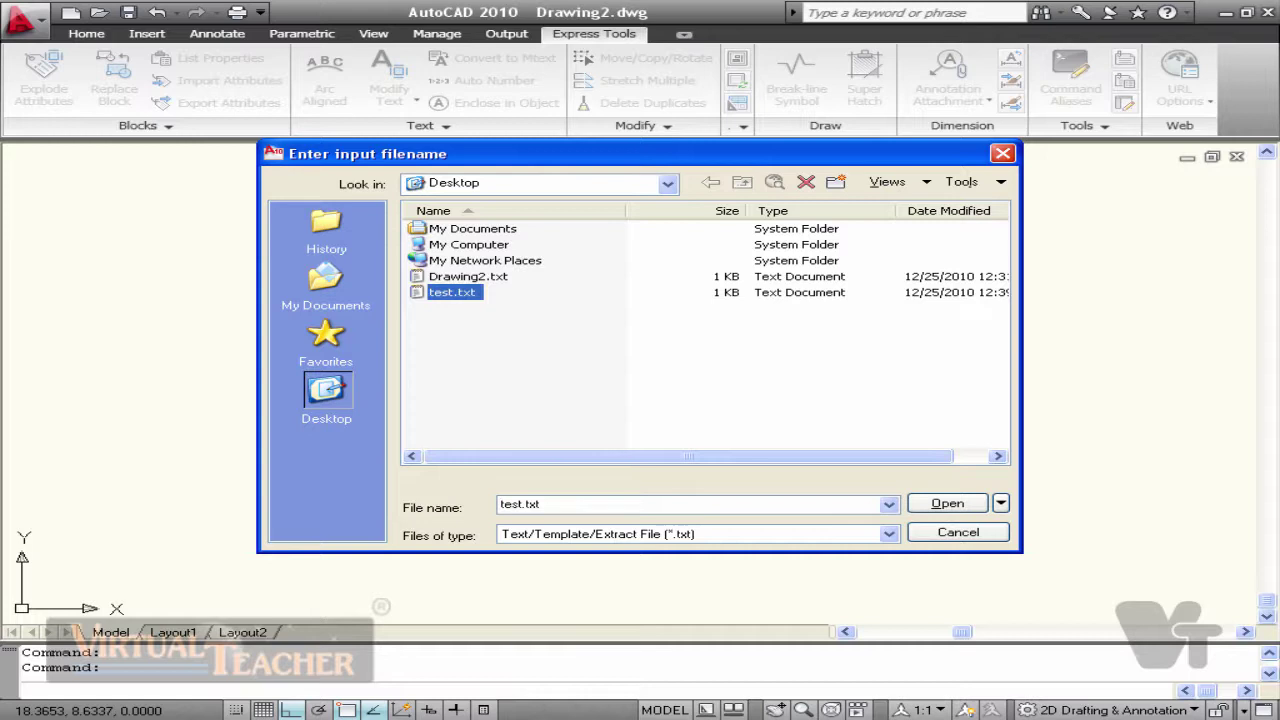
left_click(947, 503)
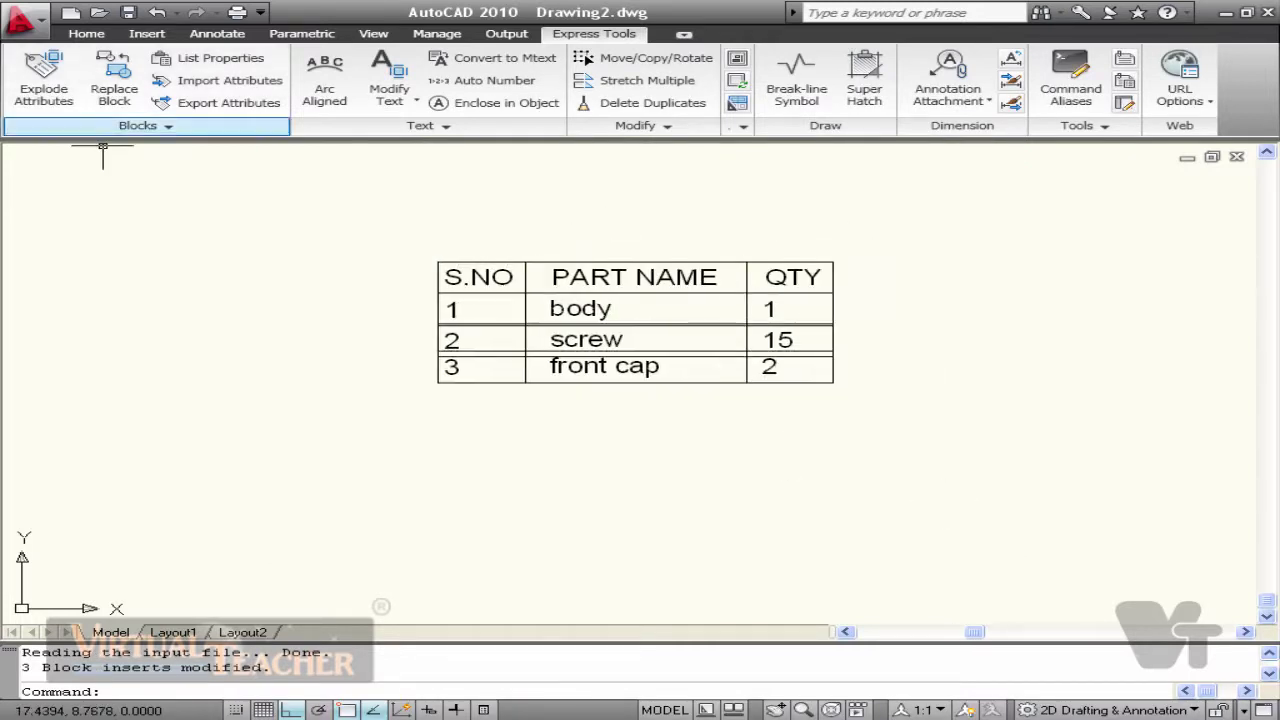
scroll(914, 366, "up", 2)
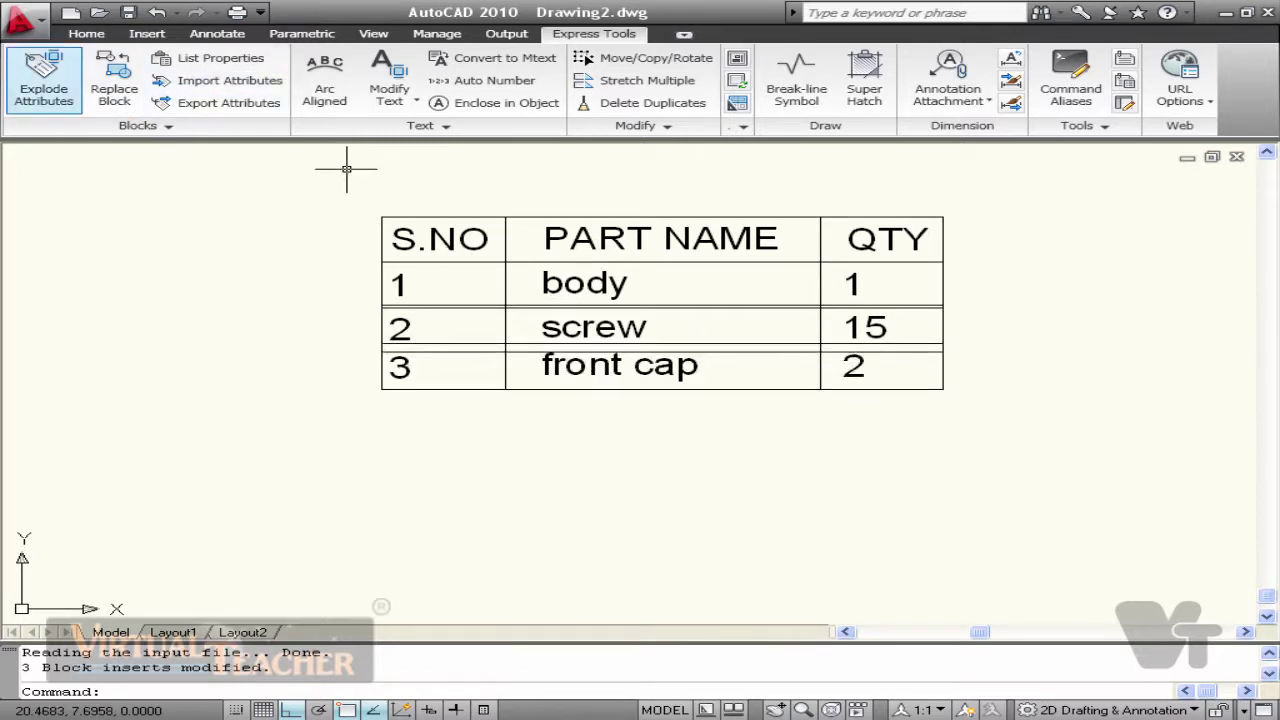
Explode the whole parts table's attributes into plain text.
left_click(44, 80)
left_click(1001, 427)
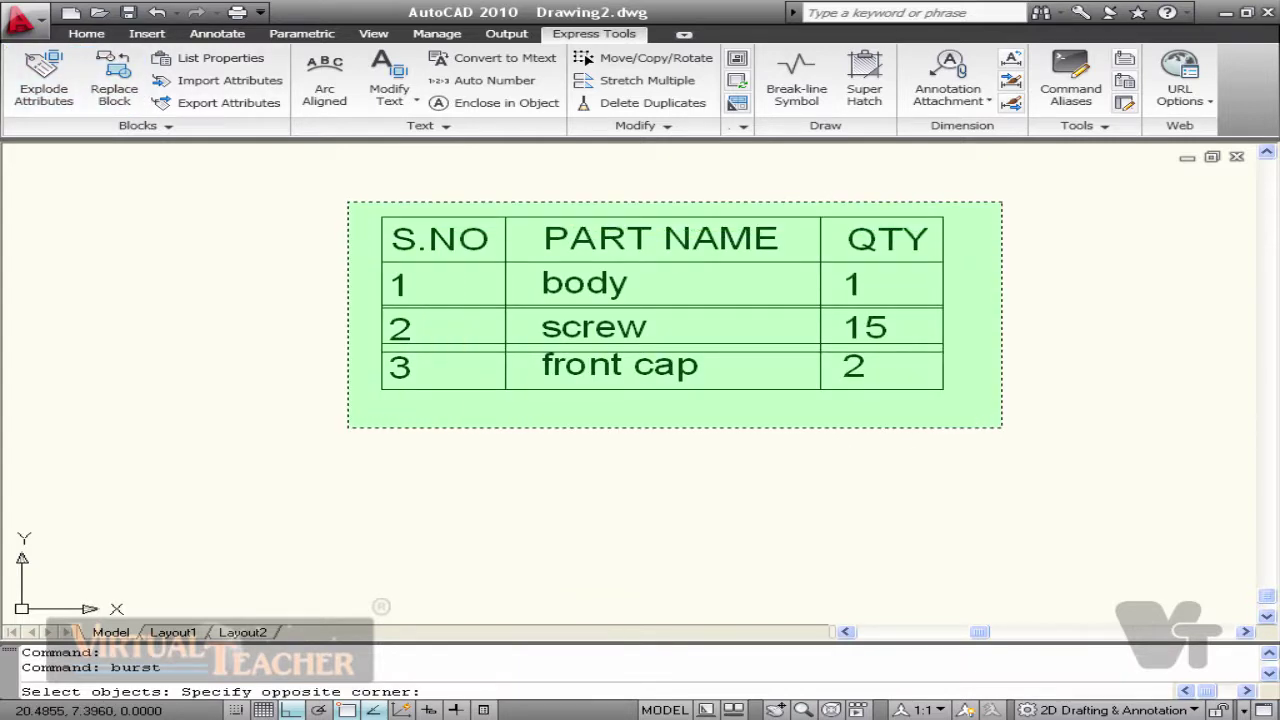
left_click(348, 201)
key("Return")
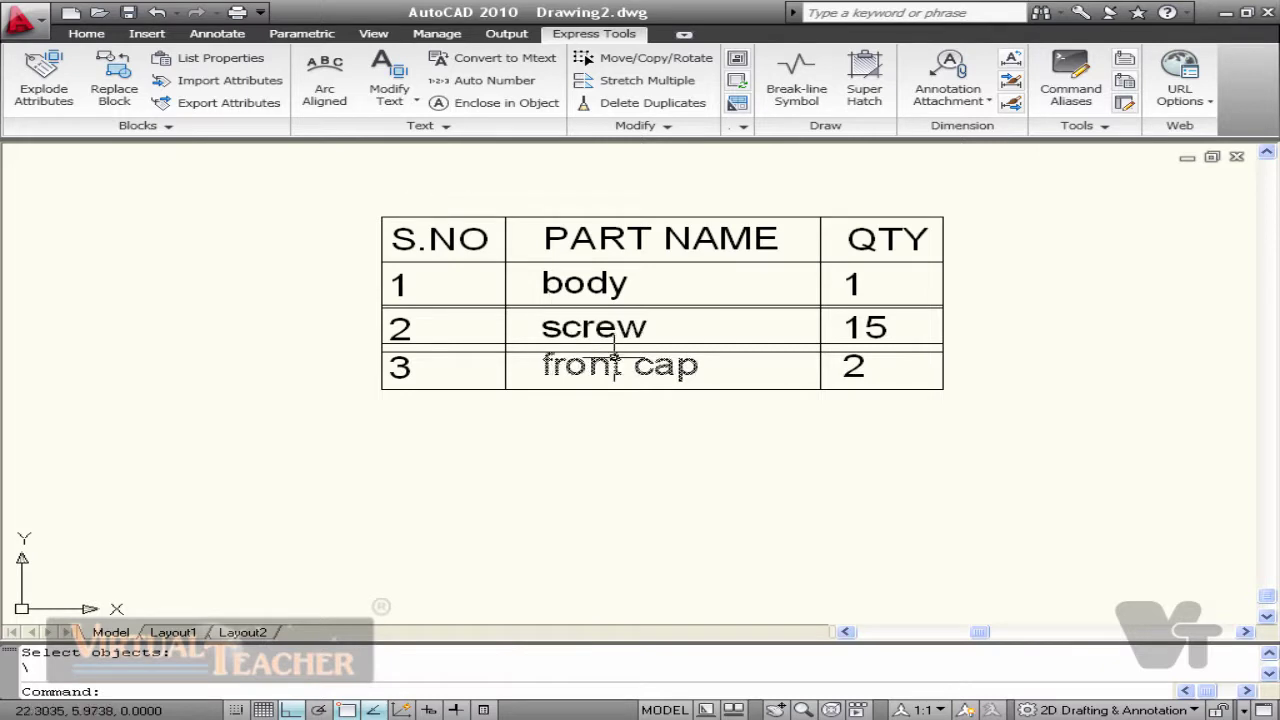
Check that screw and body now edit as plain text, and list the second row's objects.
double_click(597, 326)
key("Return")
left_click(584, 283)
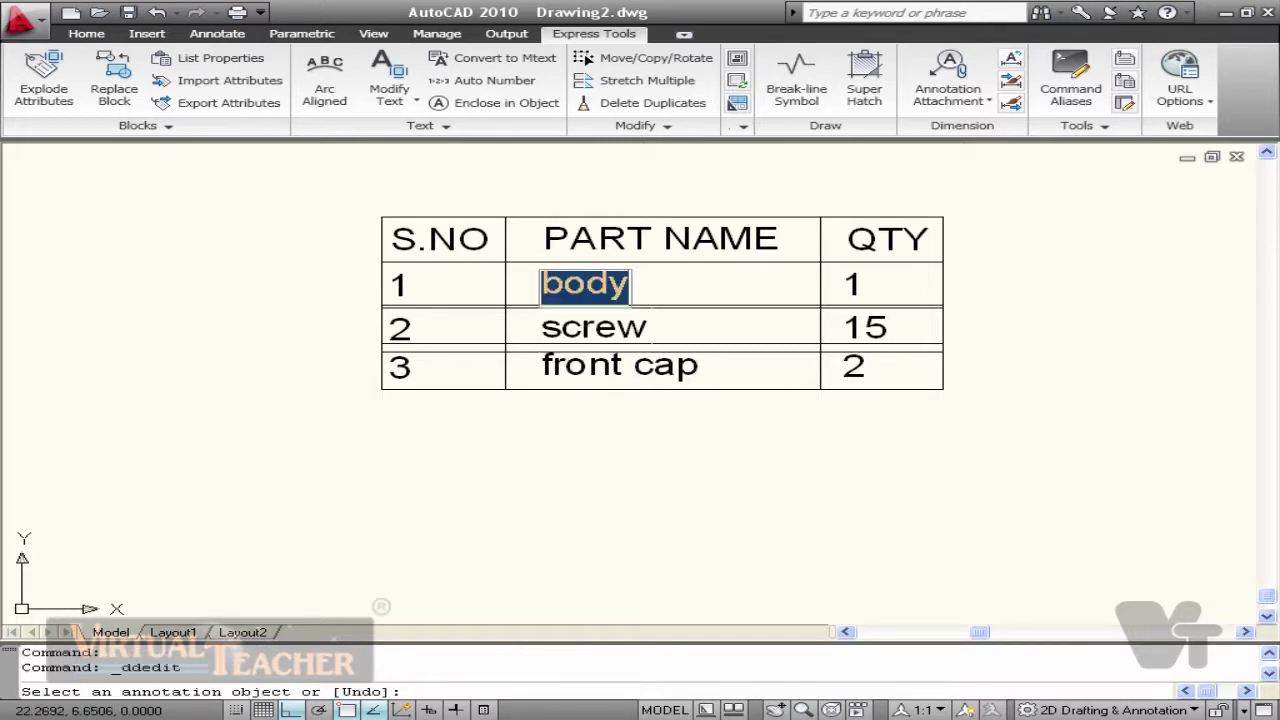
key("Return")
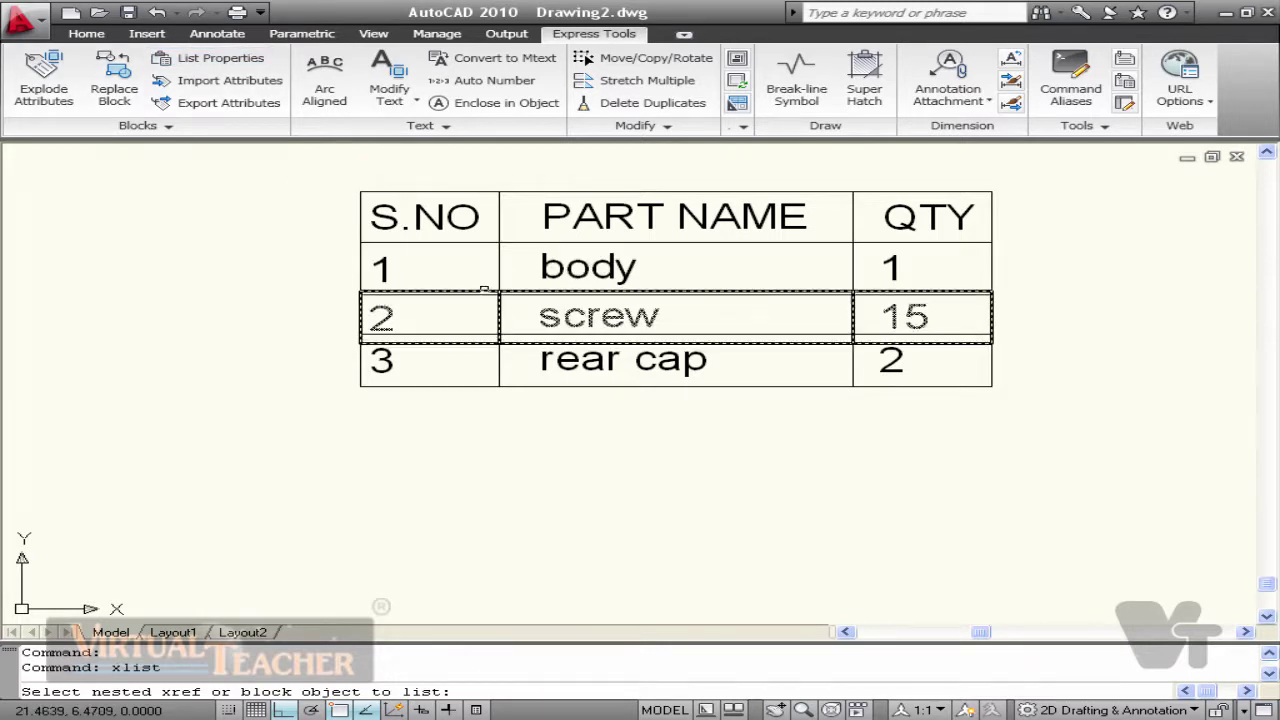
left_click(483, 290)
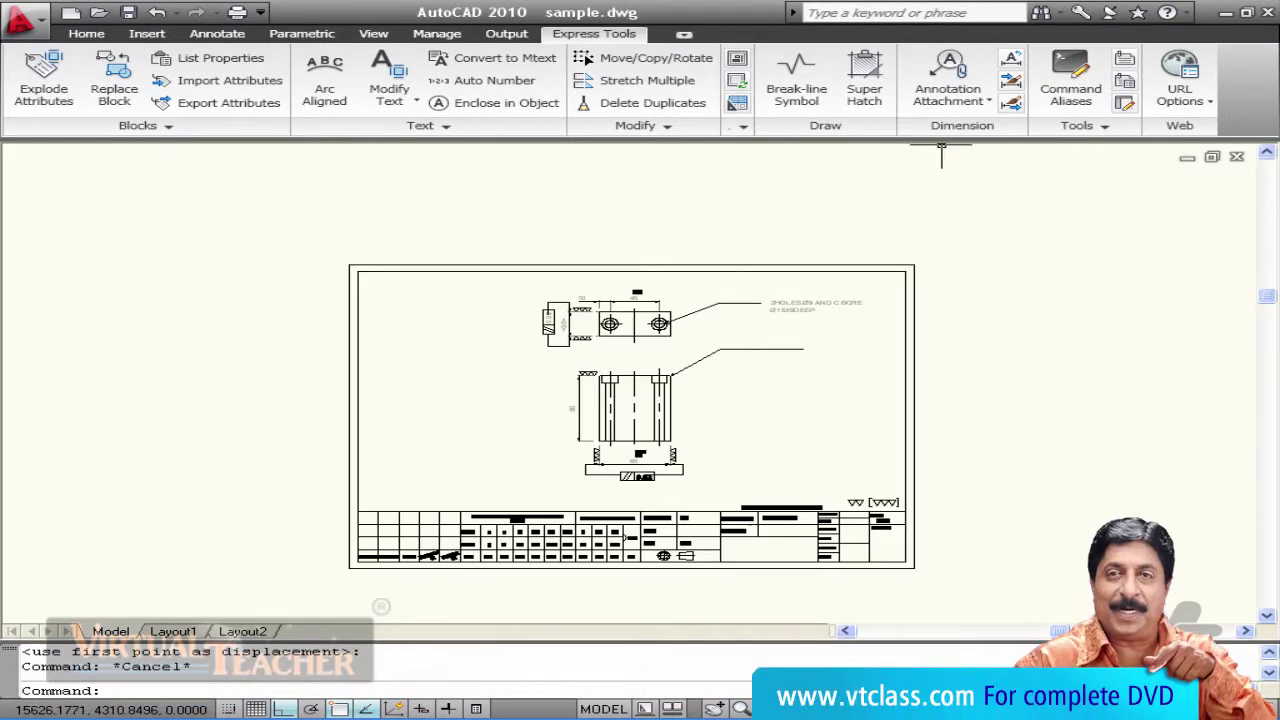
Move the hole note slightly to the right.
scroll(818, 328, "up", 1)
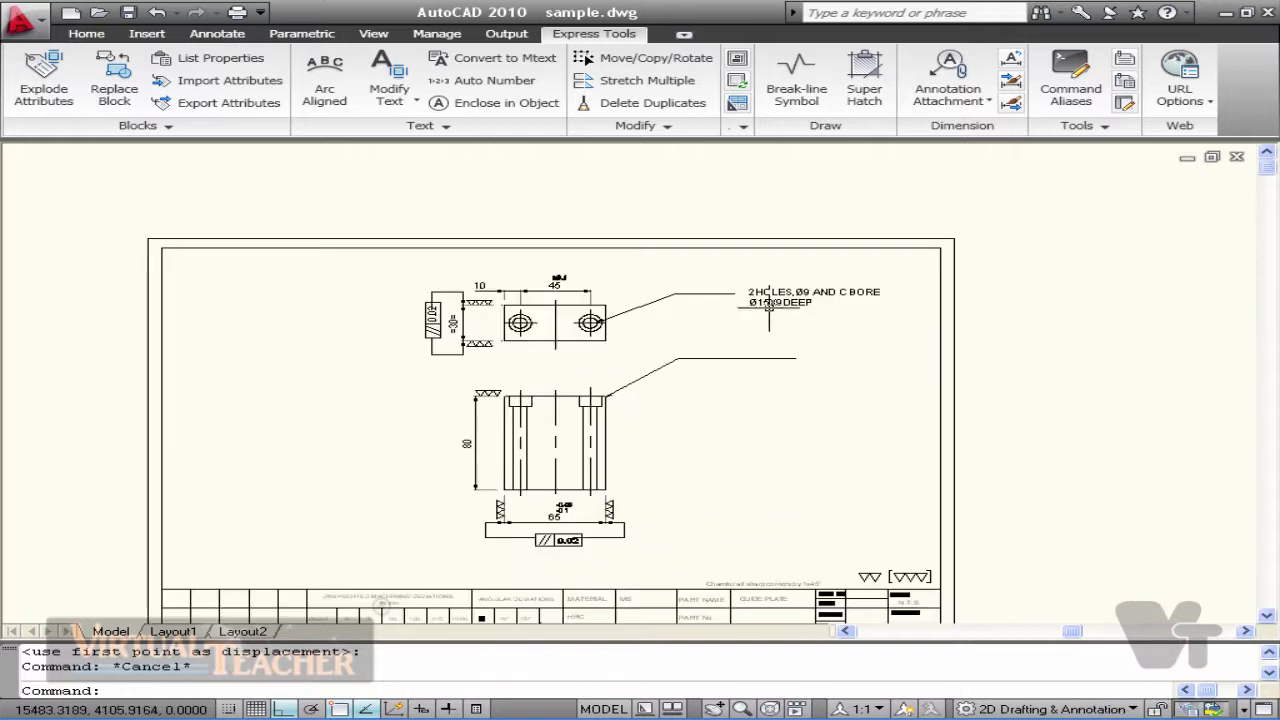
scroll(780, 314, "up", 1)
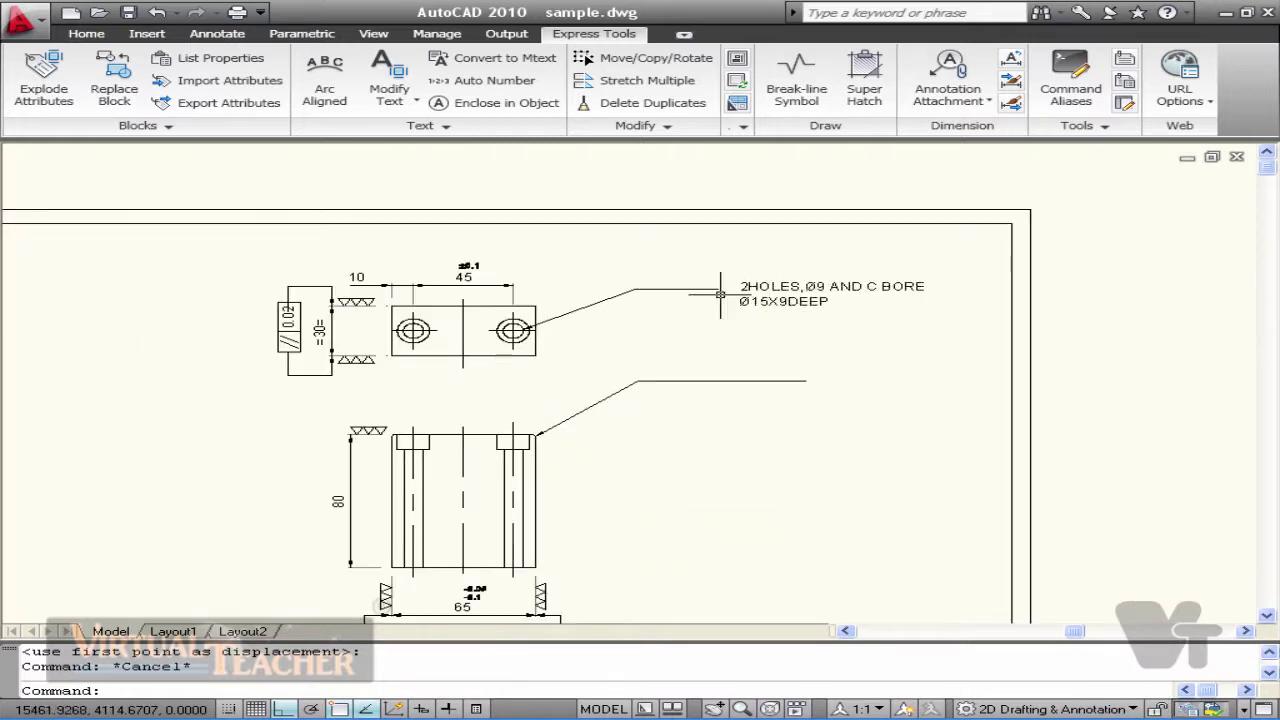
left_click(760, 291)
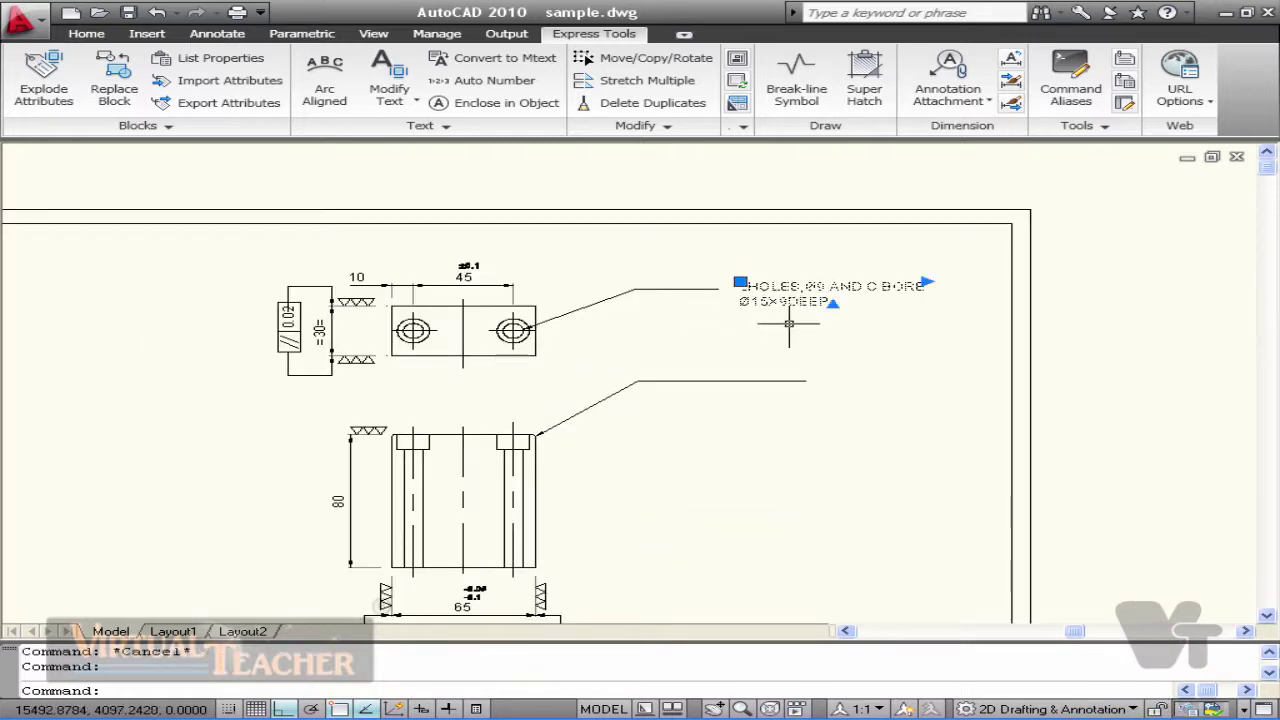
type("m")
key("Return")
left_click(771, 331)
left_click(794, 331)
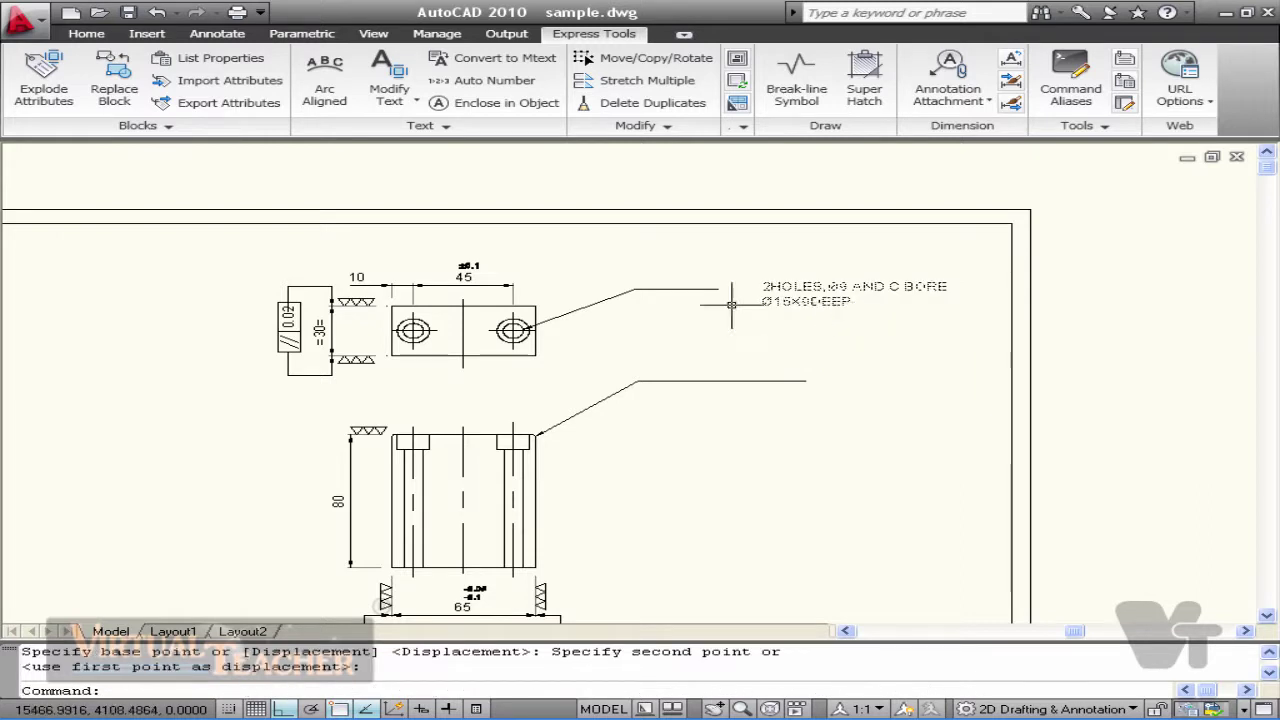
left_click(682, 290)
key("Escape")
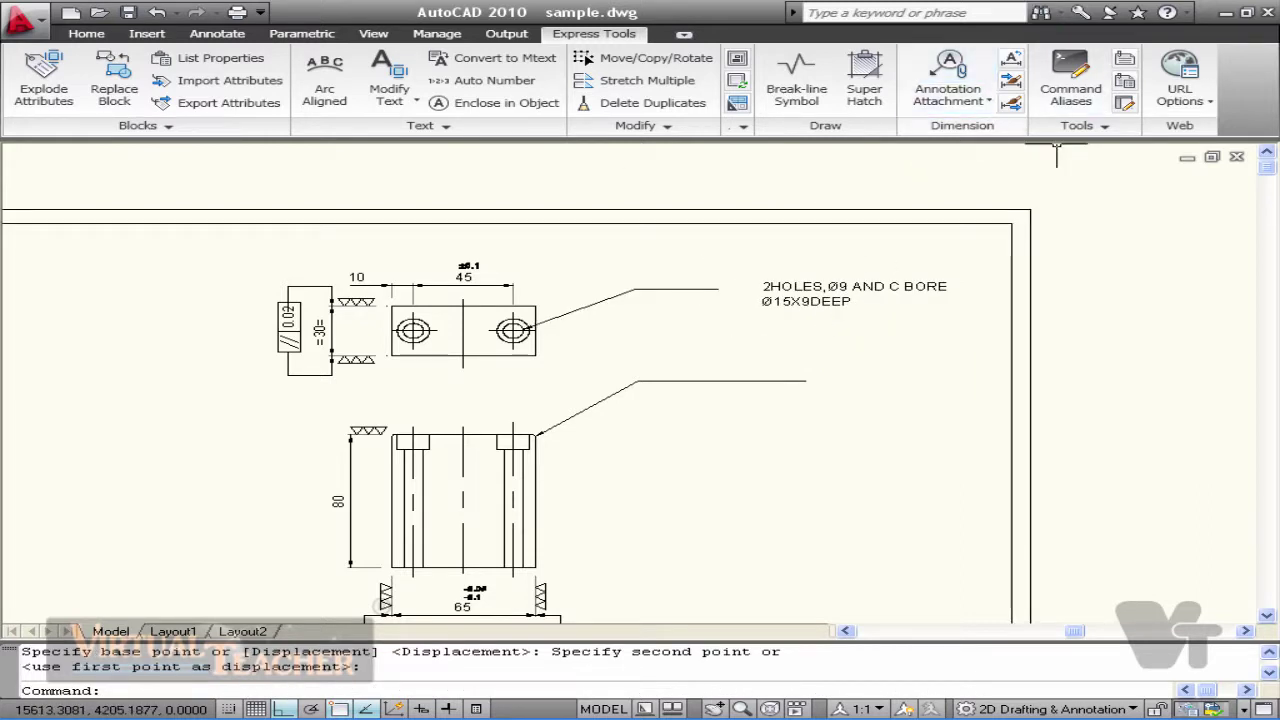
Attach the leader pointing at the hole to the 2HOLES, Ø9 AND C BORE note.
left_click(948, 68)
left_click(948, 100)
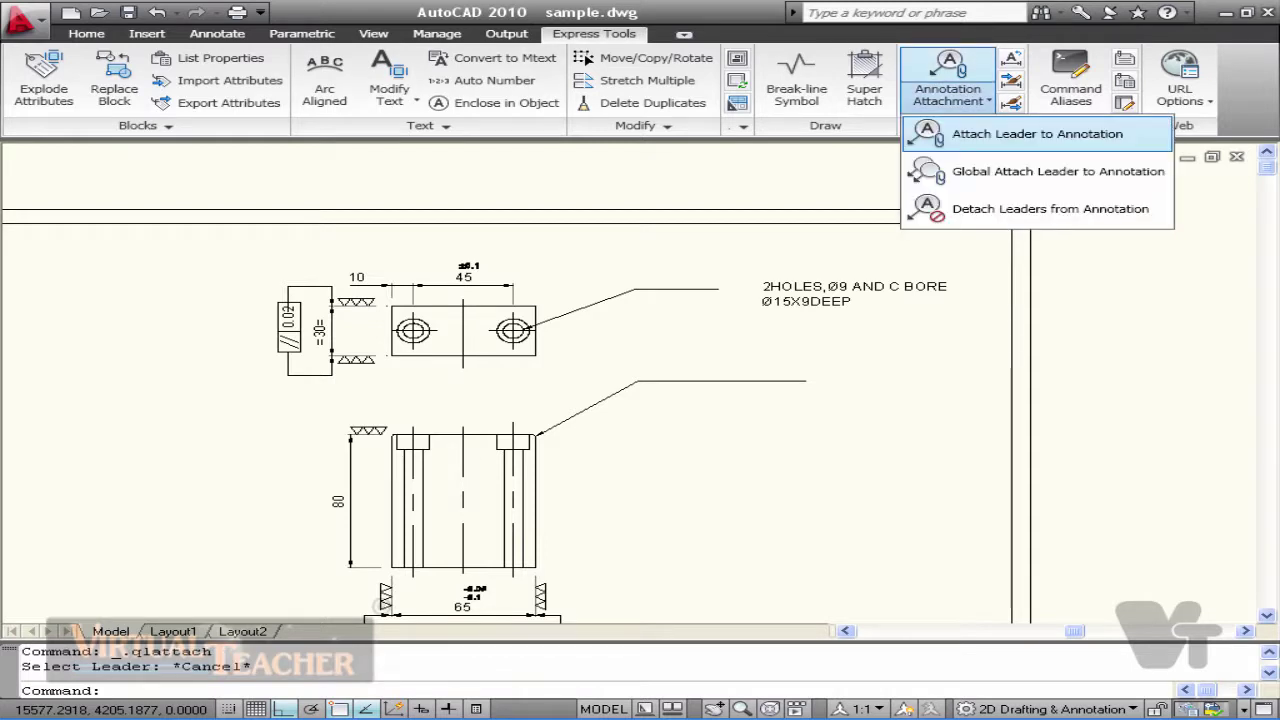
left_click(966, 138)
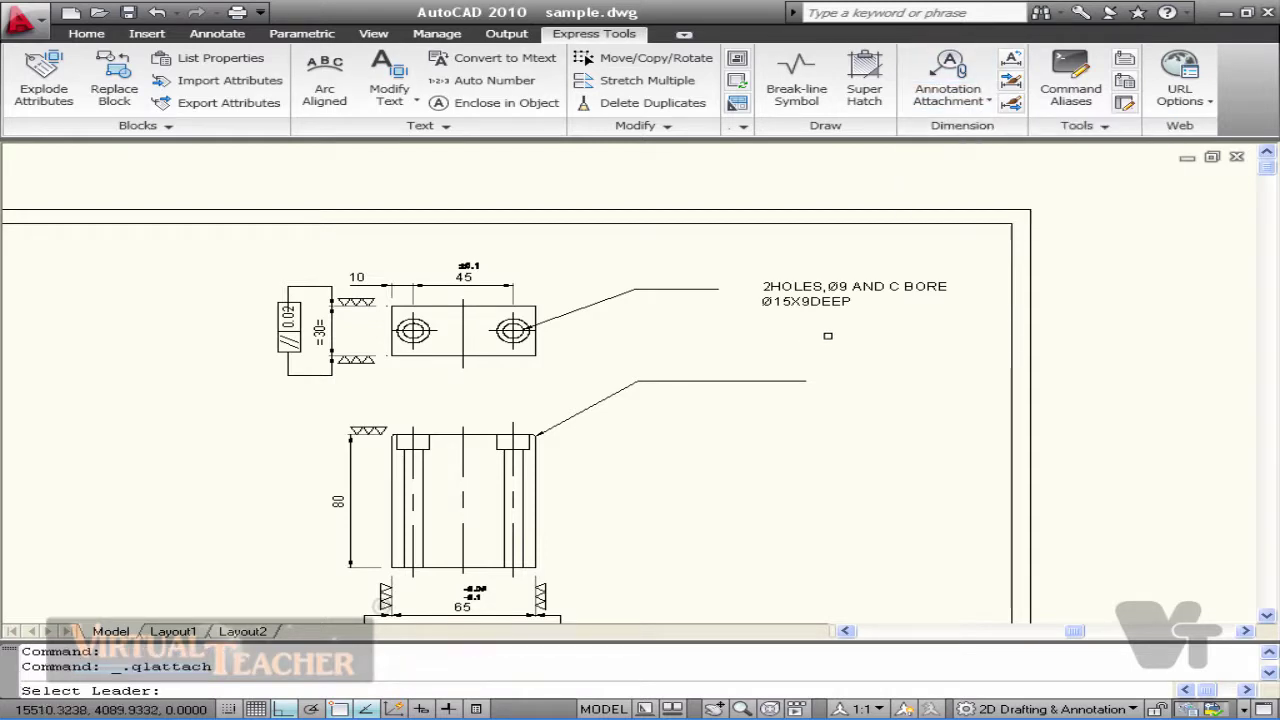
left_click(700, 289)
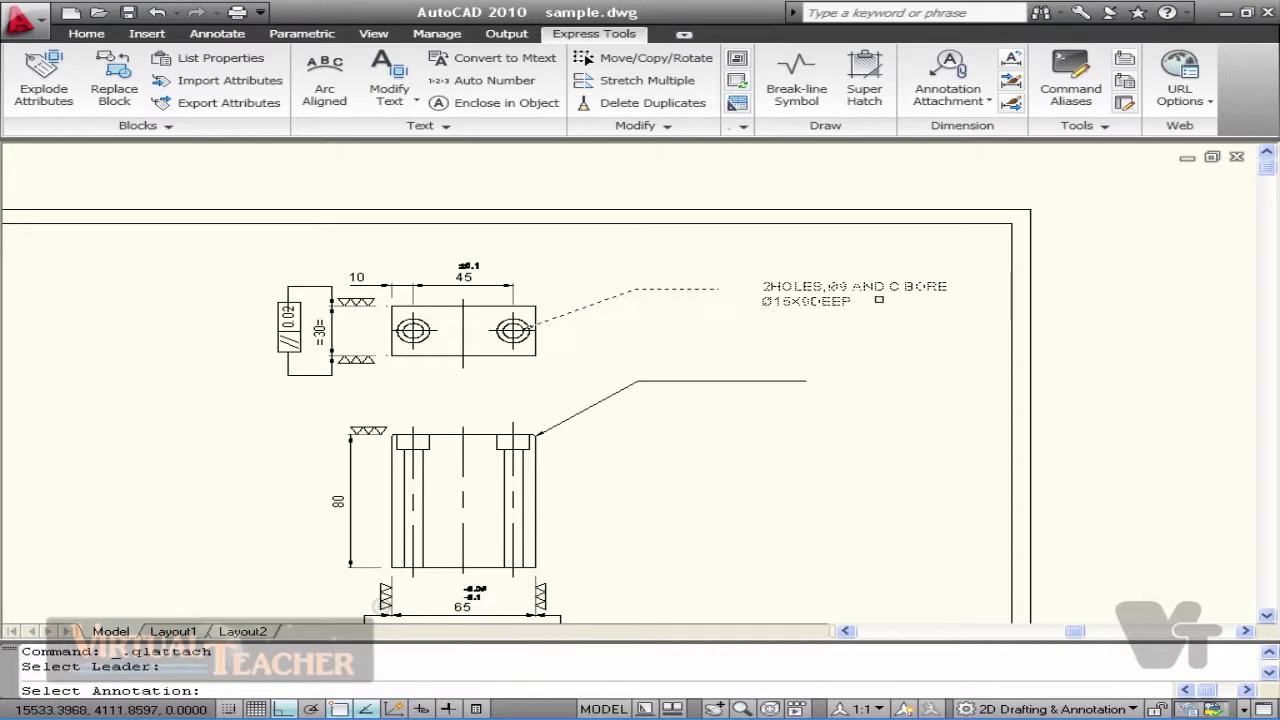
left_click(835, 303)
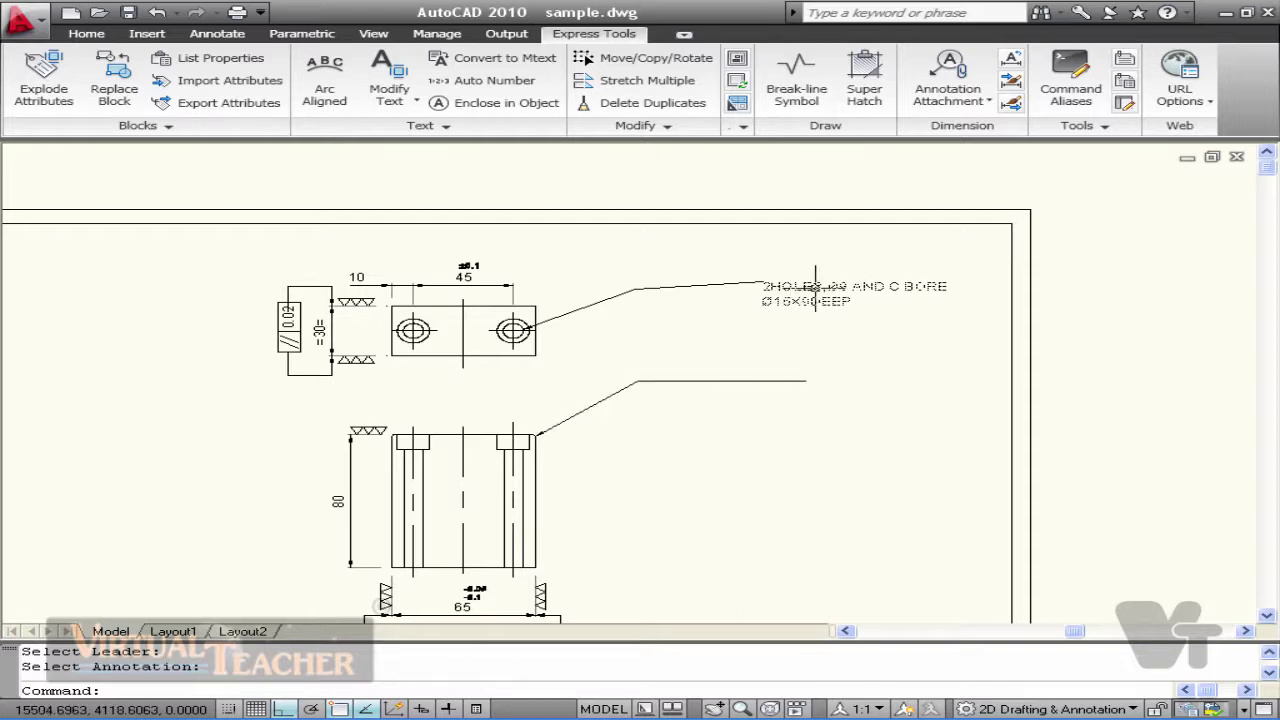
Attach the lower leader to the same hole note.
left_click(948, 92)
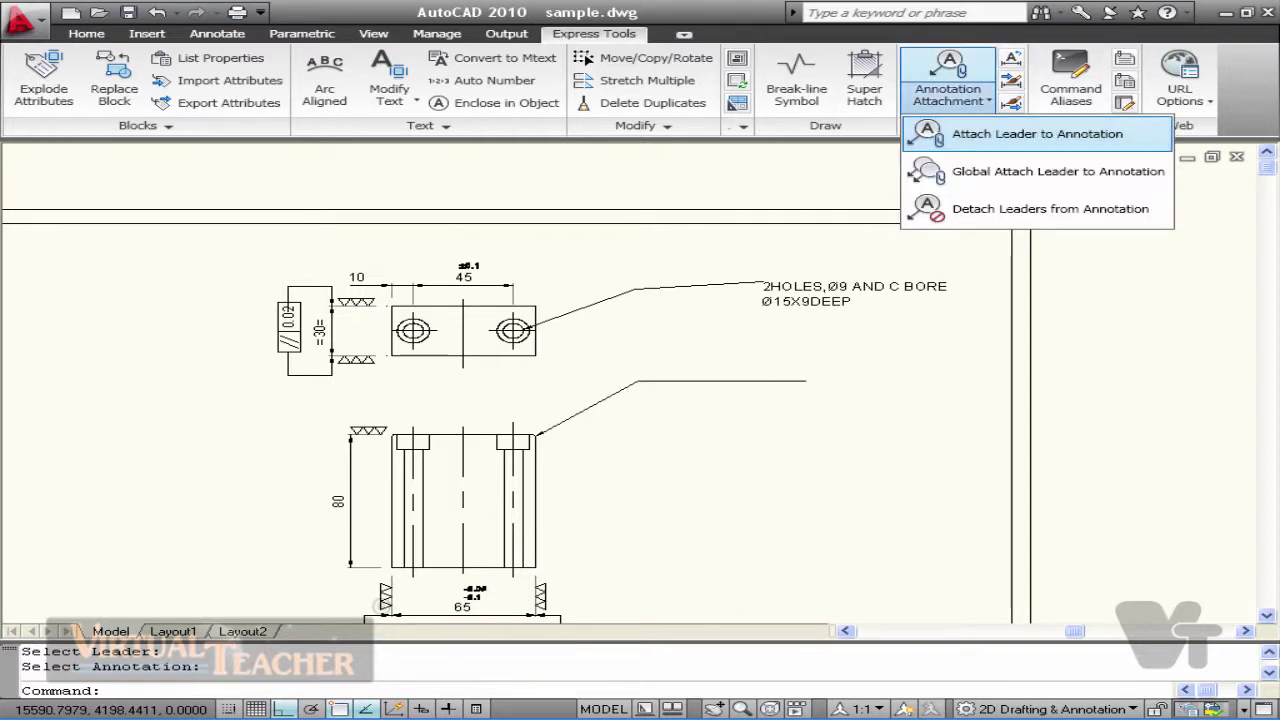
left_click(1037, 133)
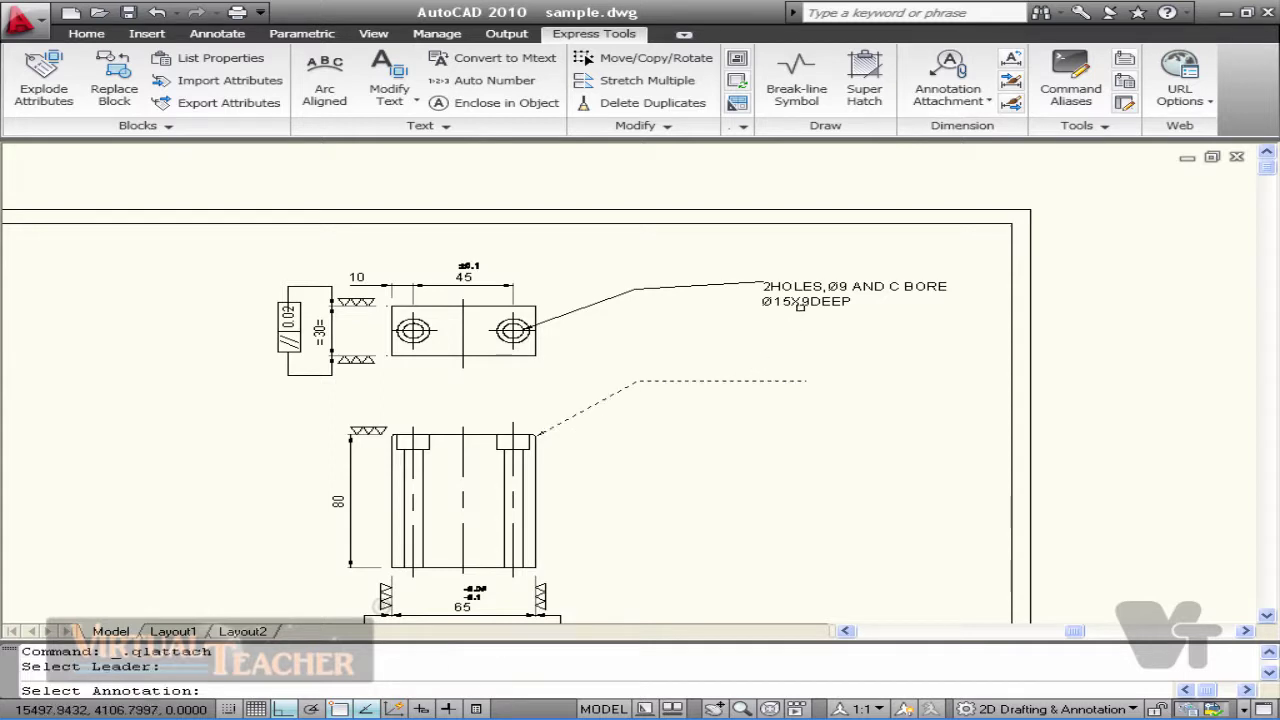
left_click(800, 301)
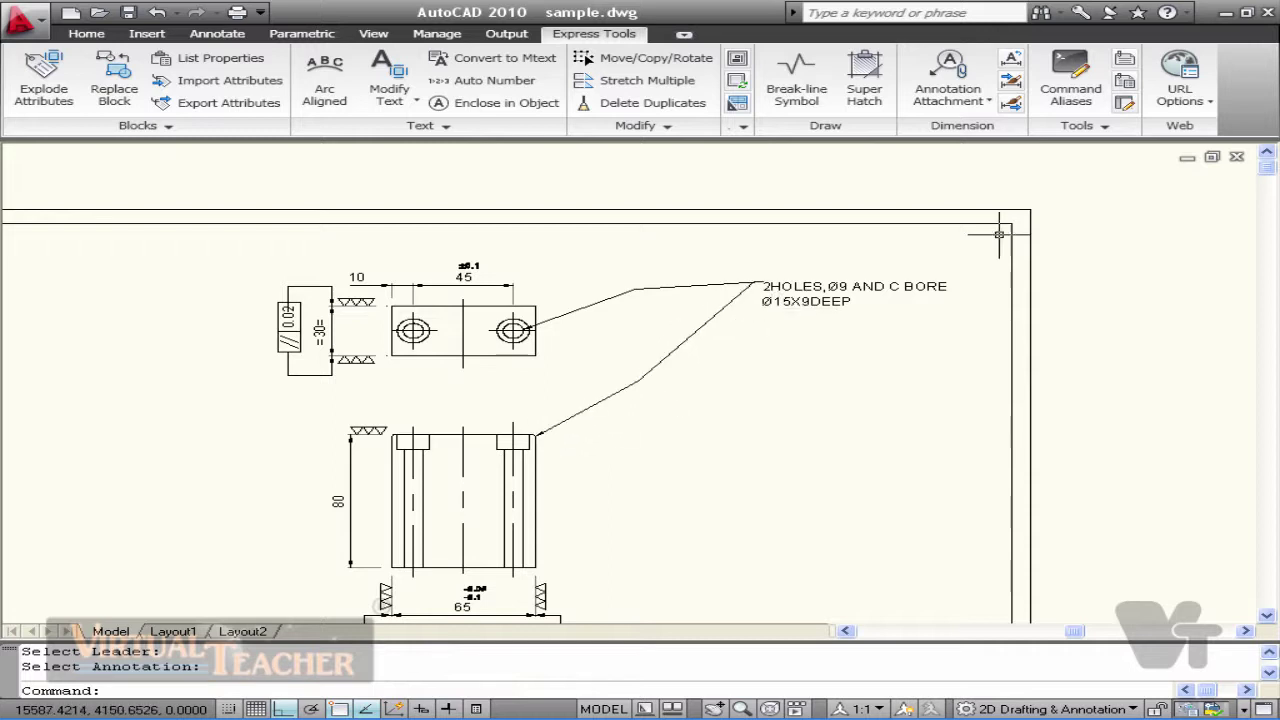
left_click(948, 95)
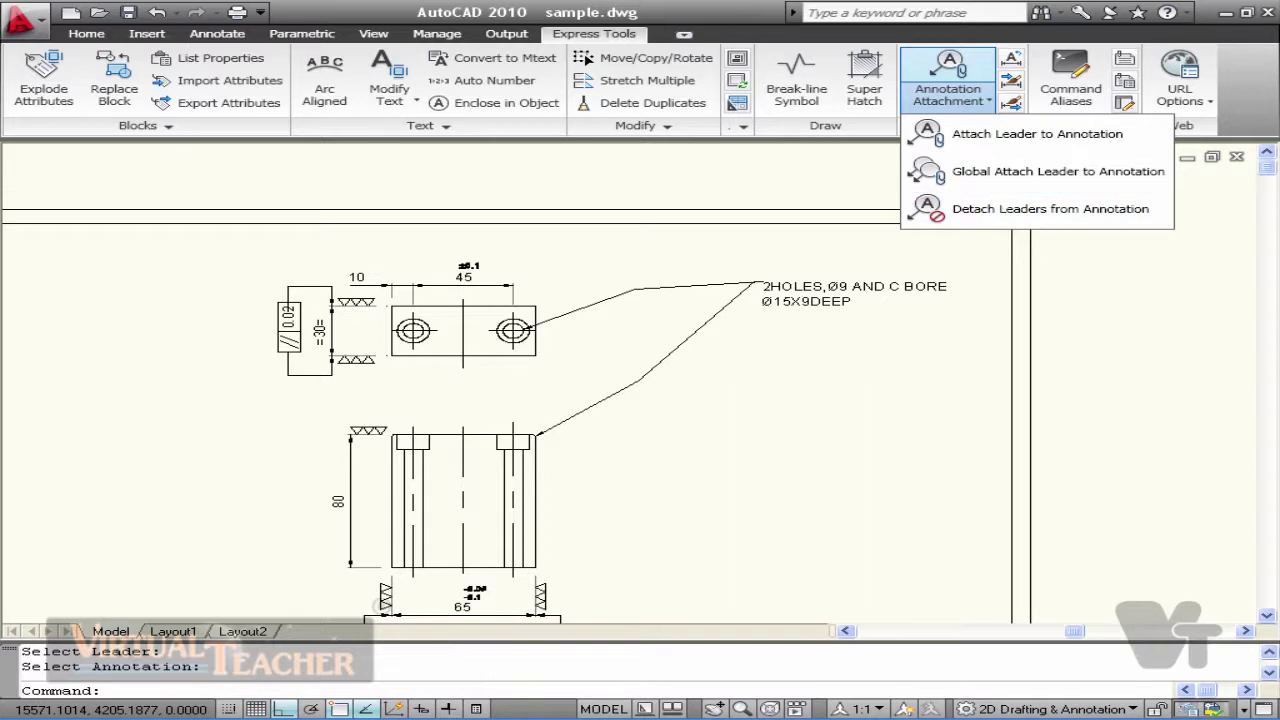
Detach the lower leader from the 2HOLES, Ø9 AND C BORE note.
left_click(1050, 208)
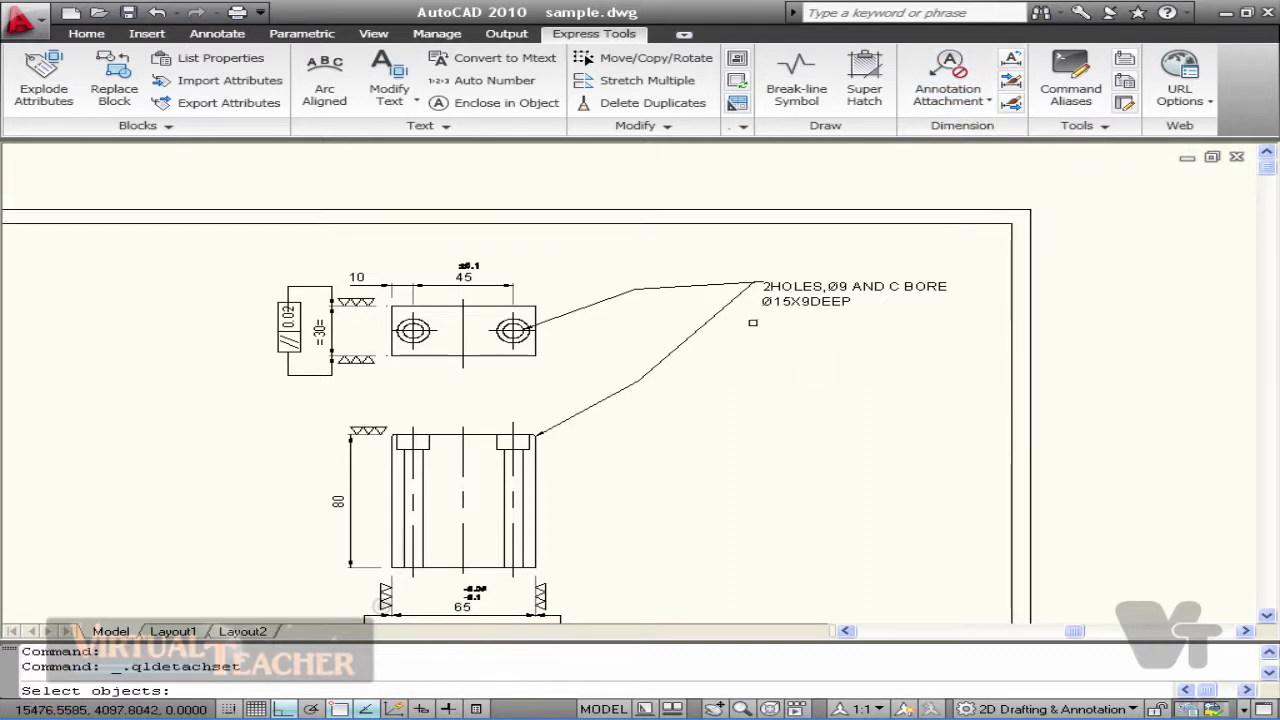
left_click(822, 301)
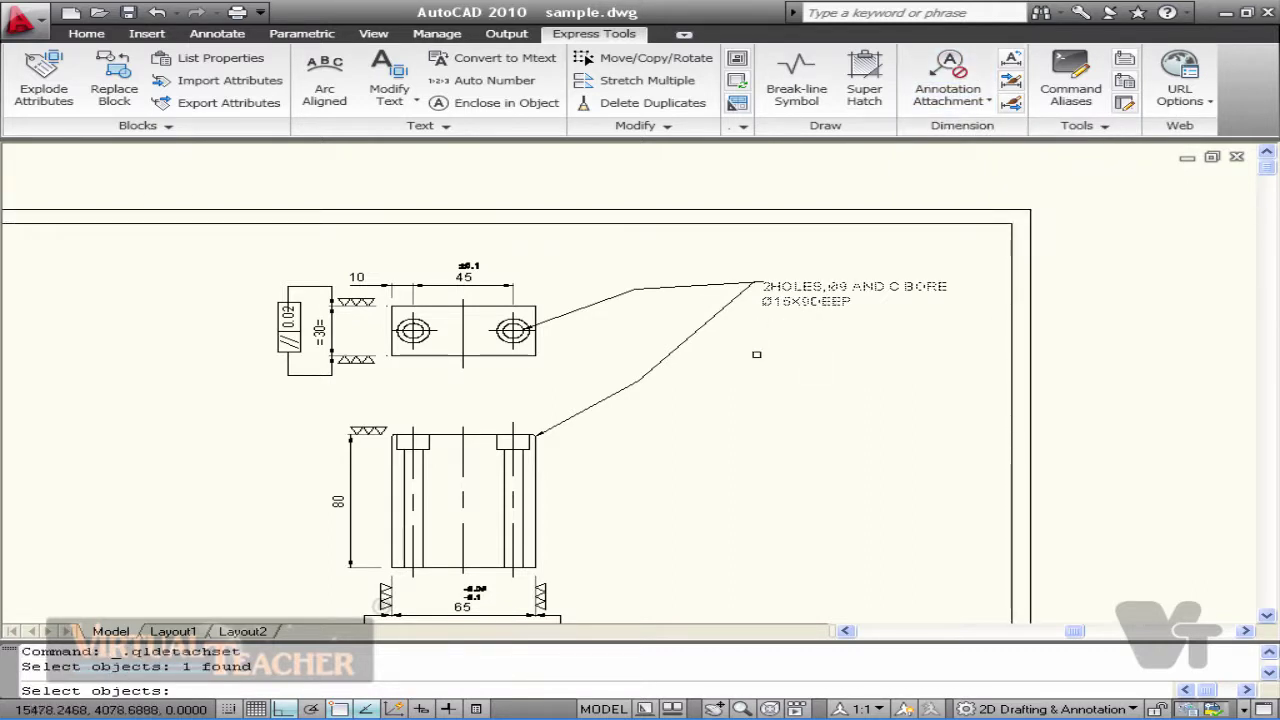
left_click(705, 326)
key("Return")
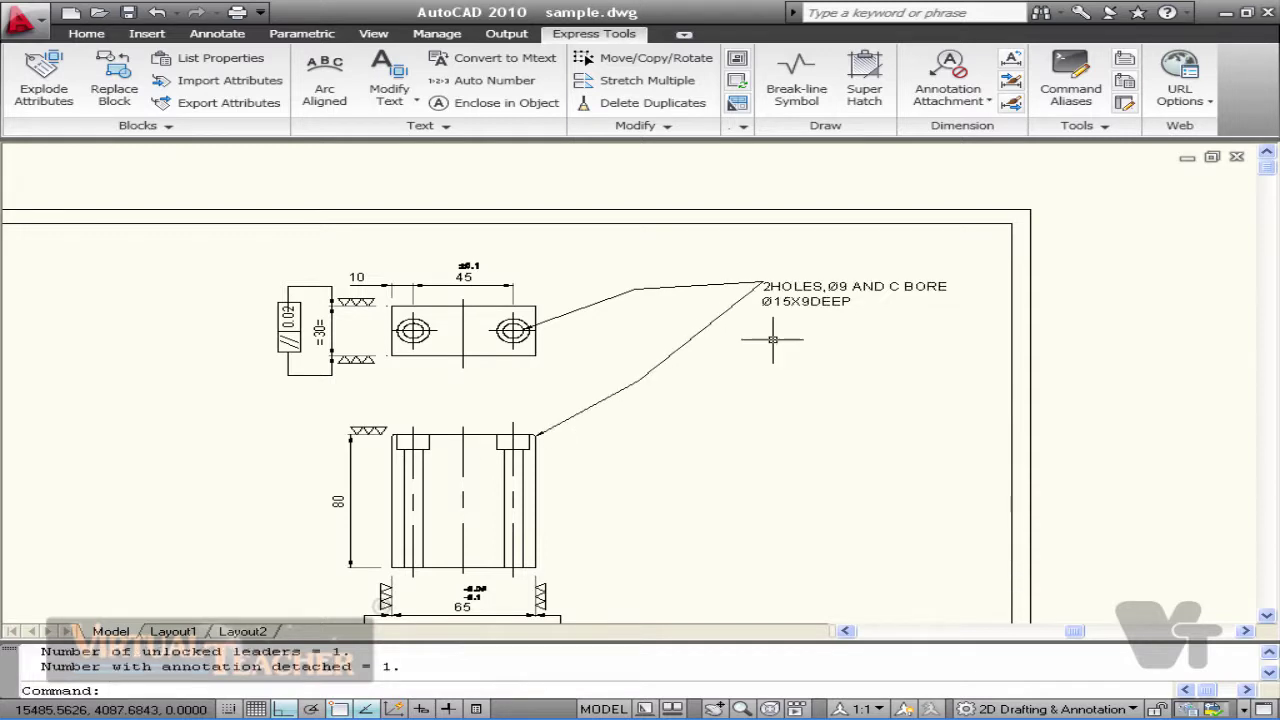
Stretch the lower leader's end straight down below the note.
left_click(694, 350)
left_click(680, 336)
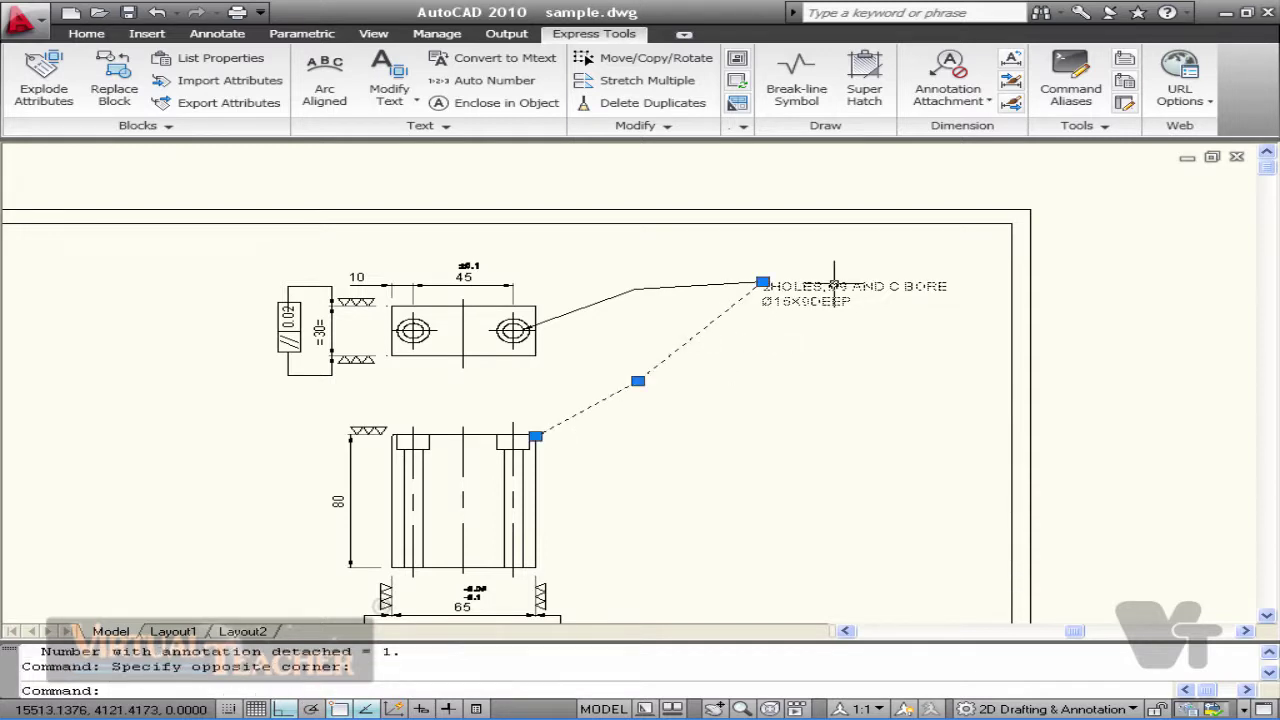
left_click(762, 282)
left_click(762, 381)
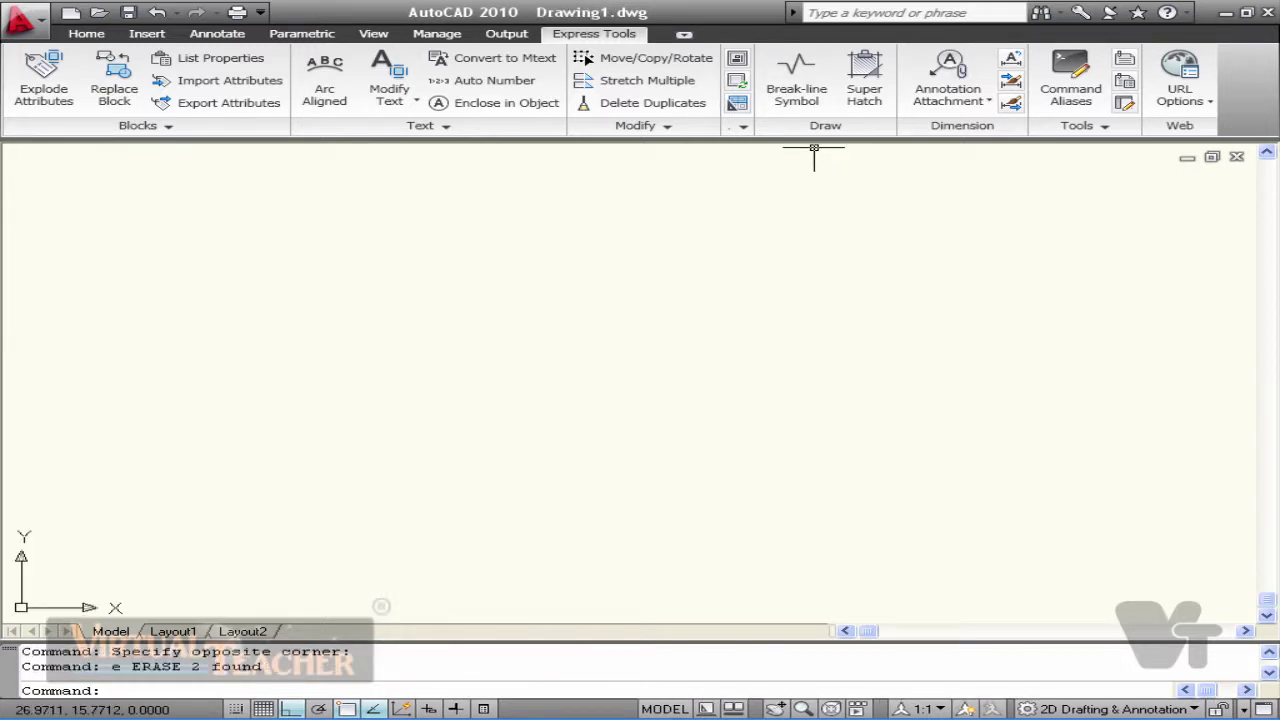
Draw a horizontal break line across the drawing with a zigzag symbol near its middle.
left_click(808, 94)
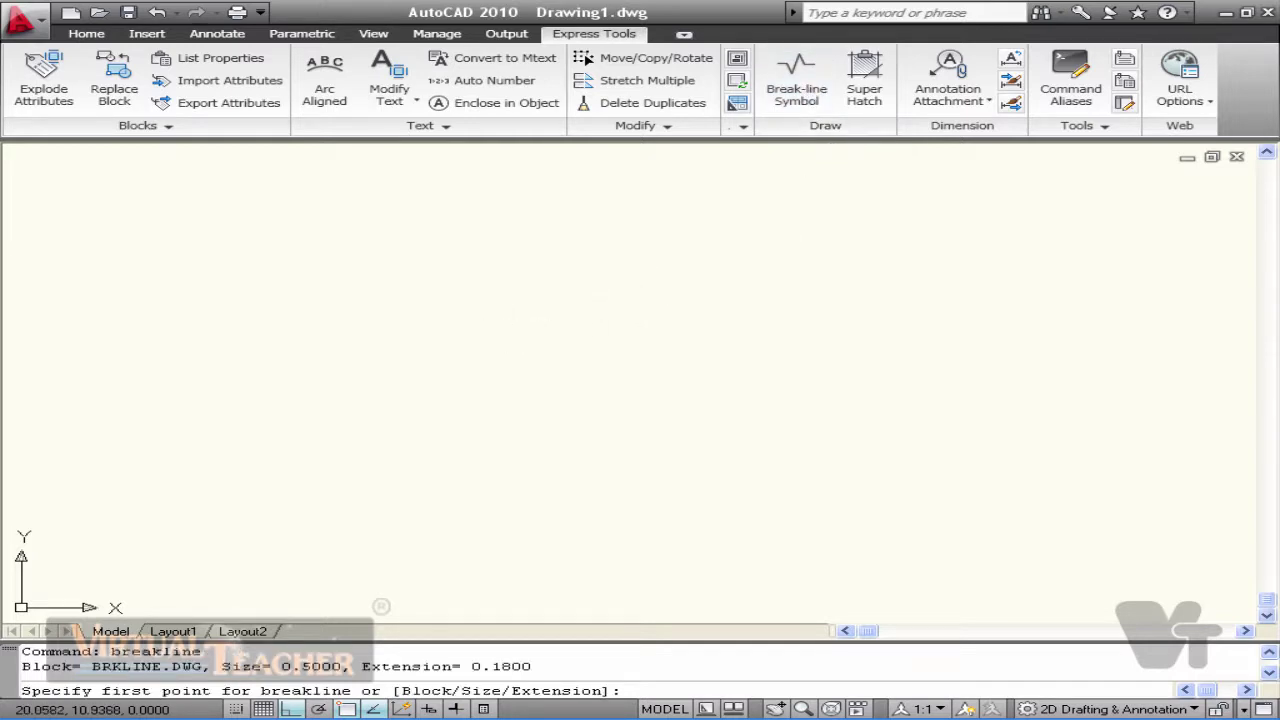
left_click(241, 345)
left_click(988, 345)
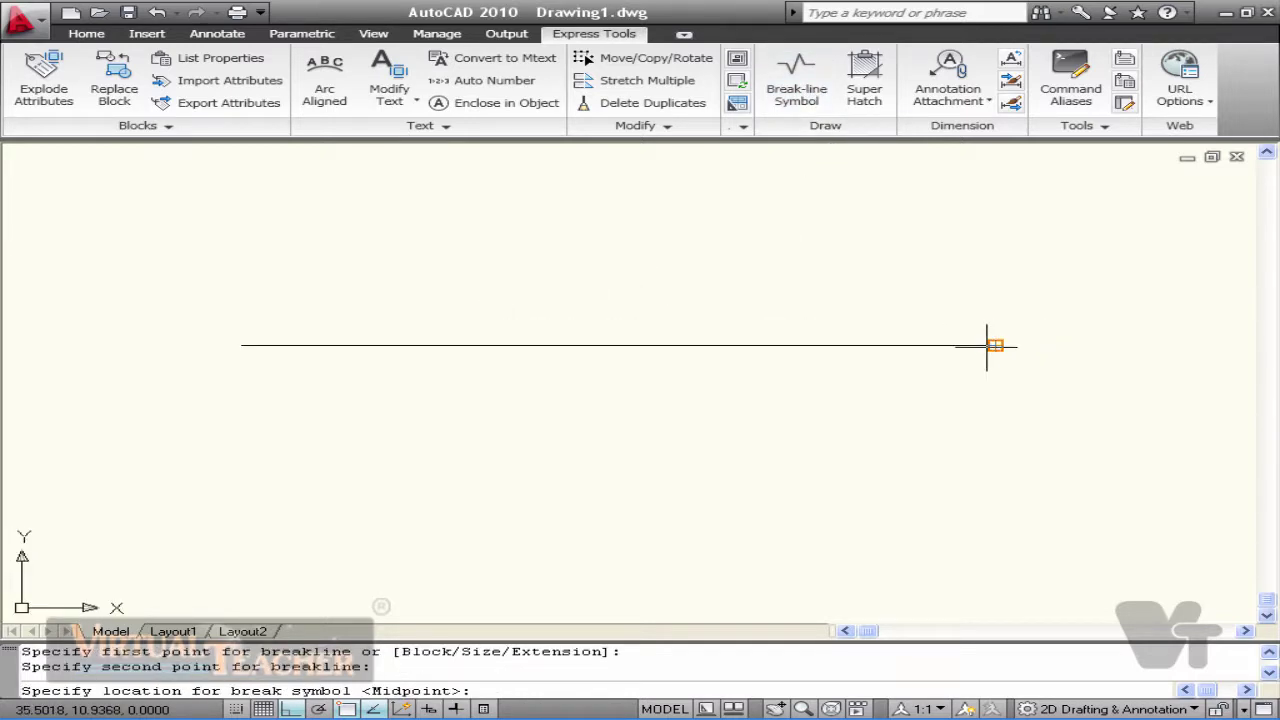
key("F9")
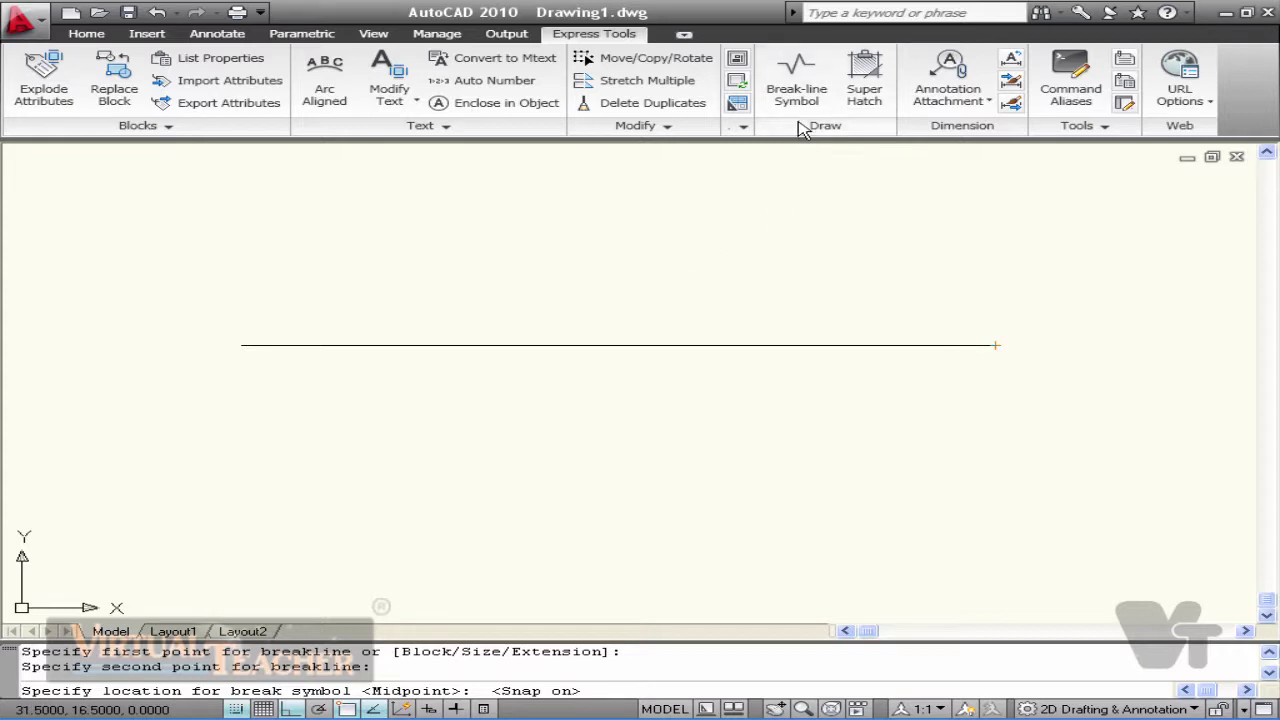
left_click(604, 345)
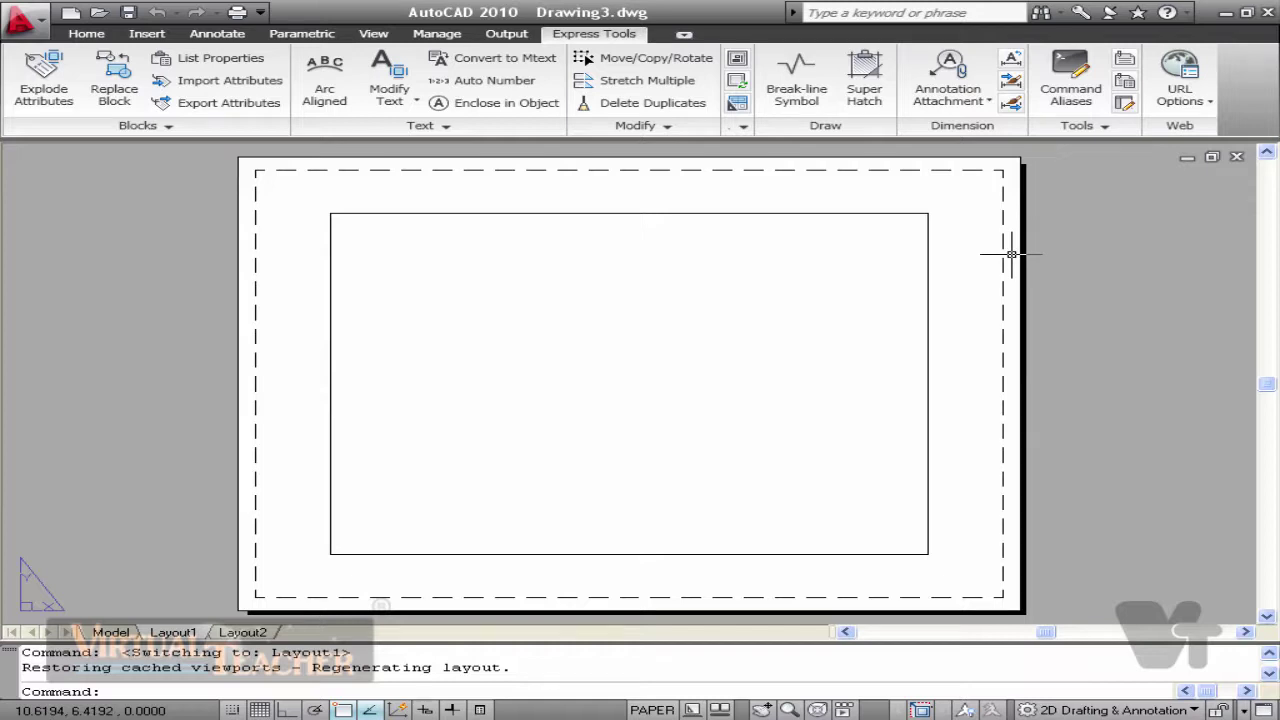
Erase the inner rectangle on Layout1.
left_click(940, 244)
left_click(918, 222)
type("e")
key("Return")
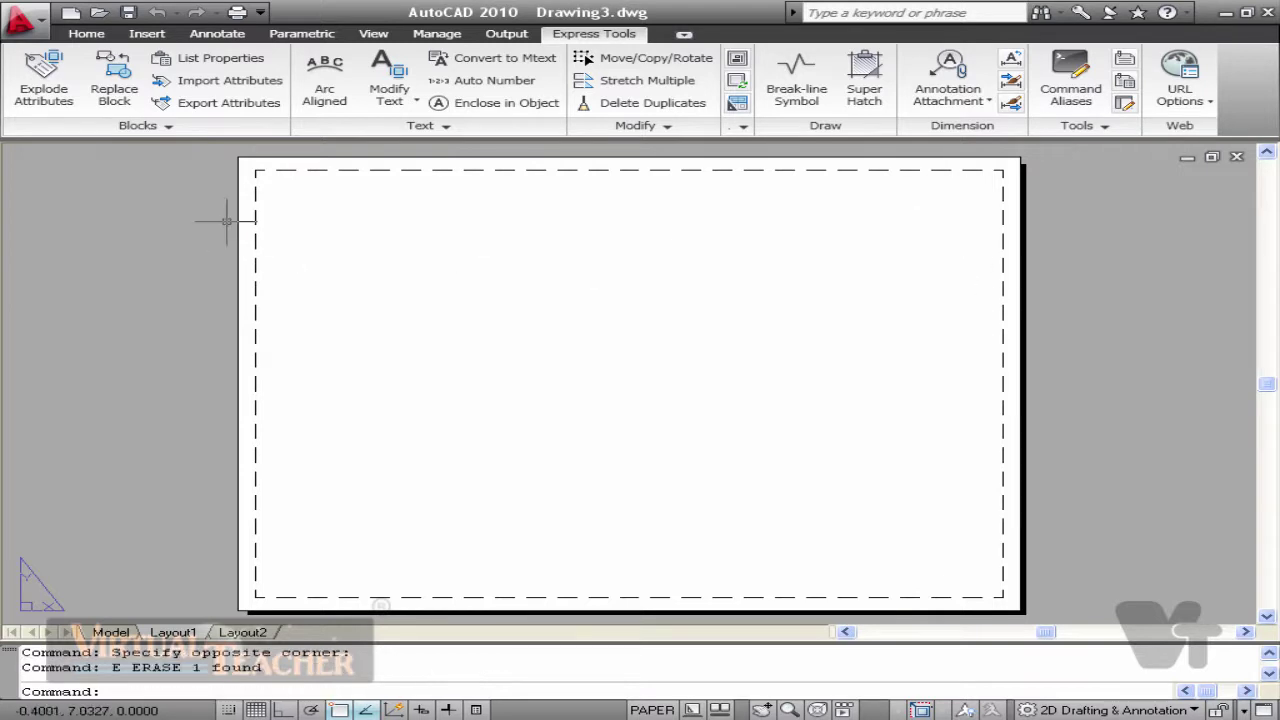
Set Layout1's page setup to DWG To PDF.pc3 with ISO A4 (297.00 x 210.00 MM) paper.
right_click(182, 638)
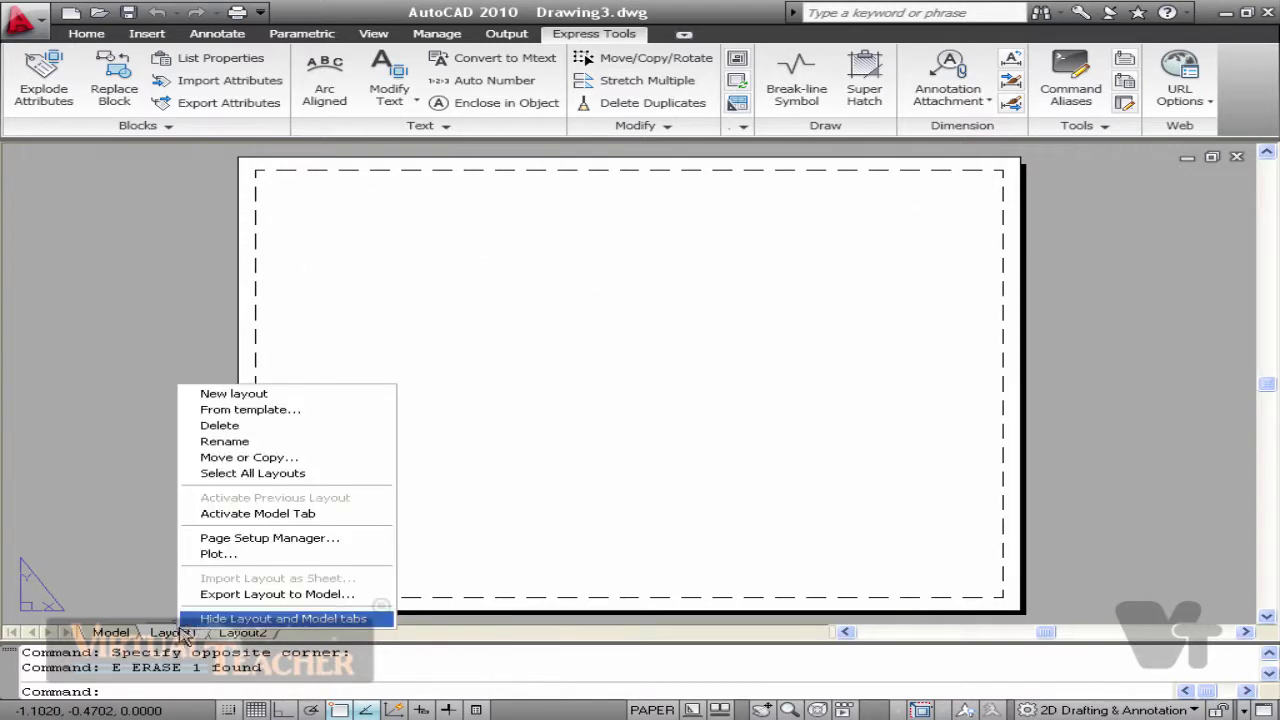
left_click(215, 540)
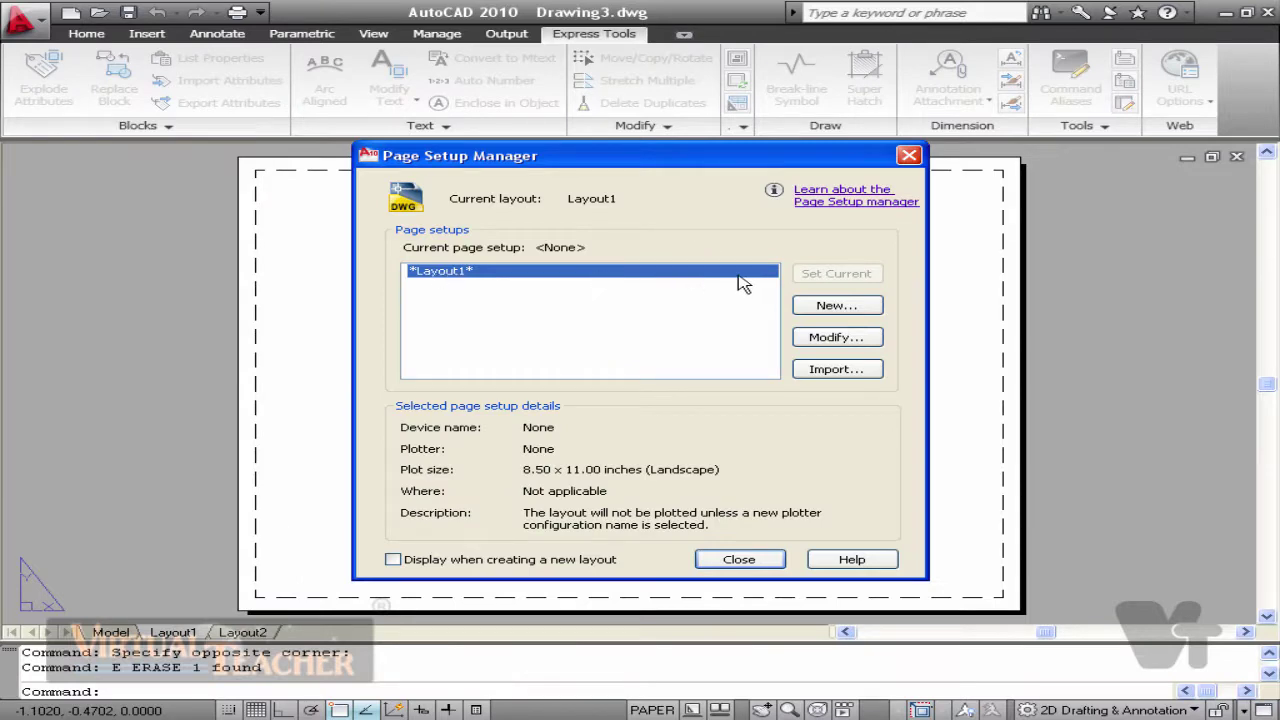
left_click(838, 341)
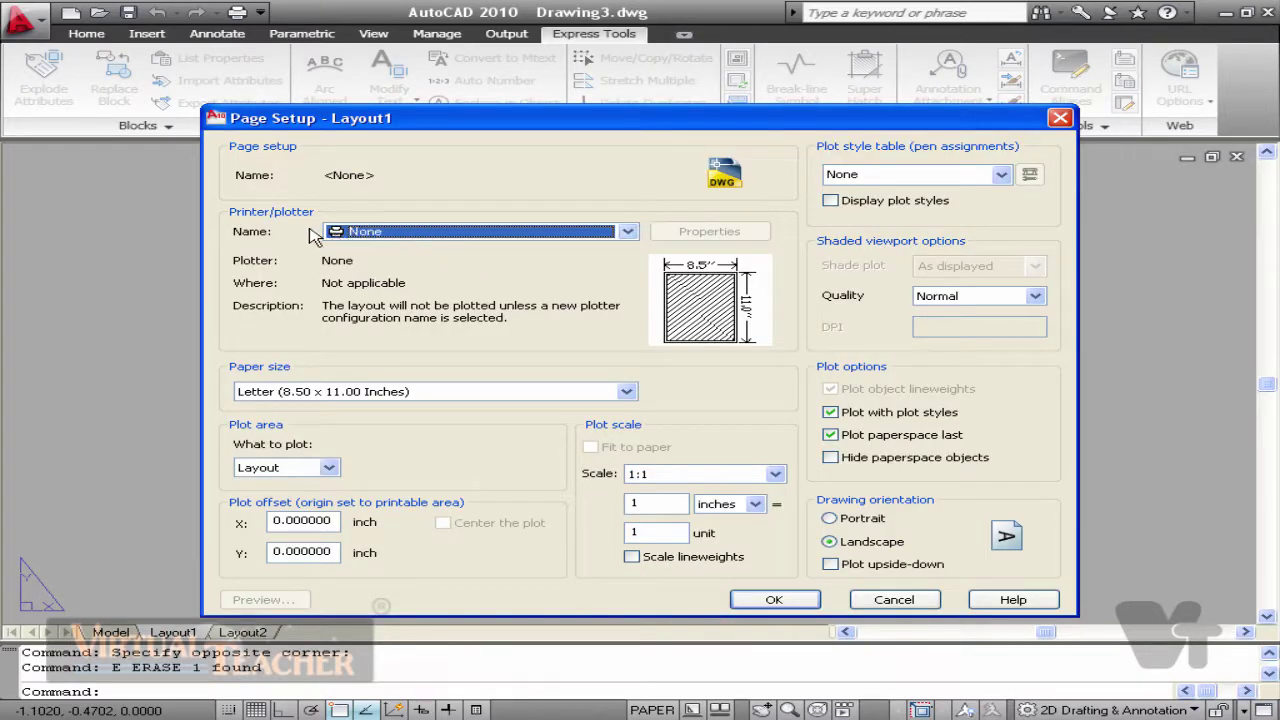
left_click(541, 238)
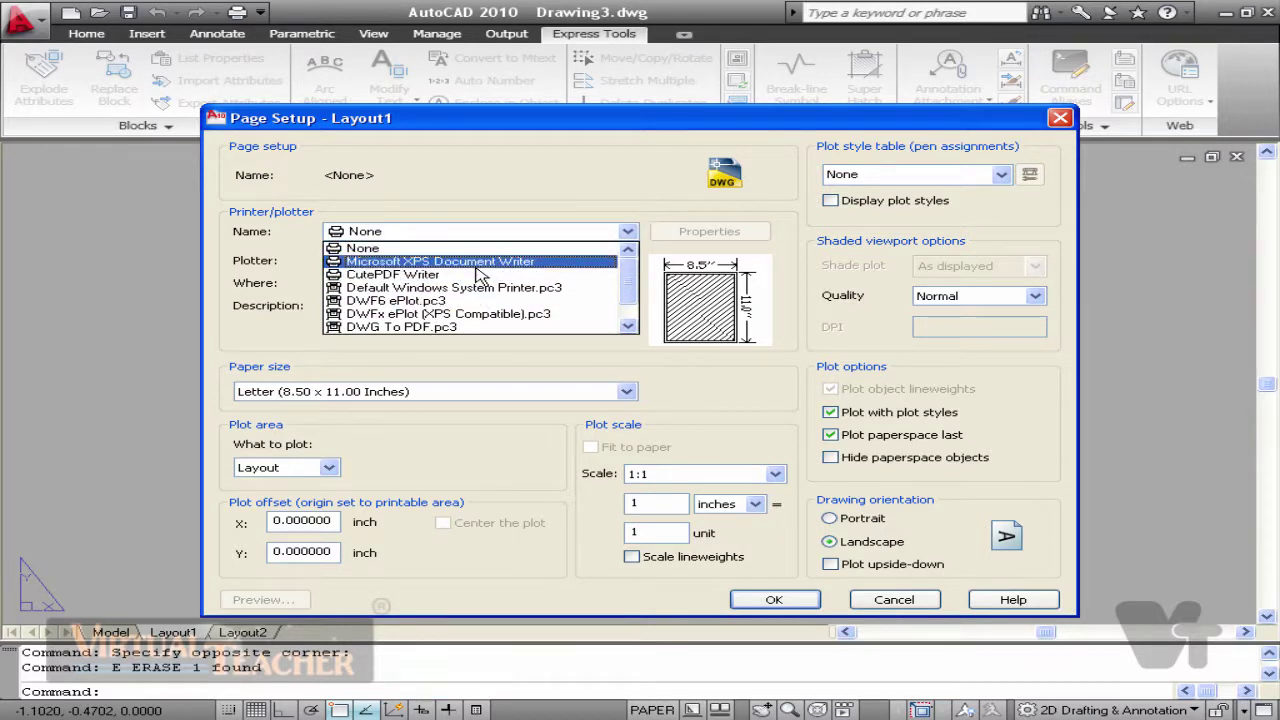
left_click(472, 326)
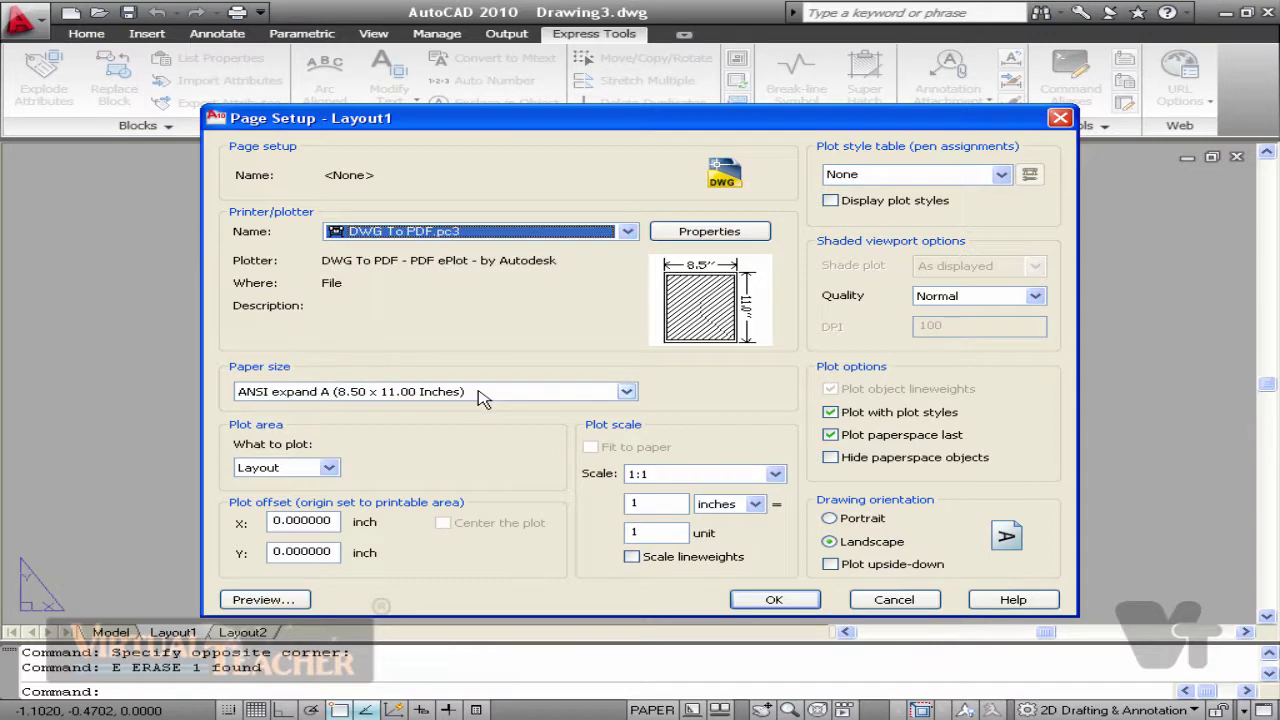
left_click(482, 396)
scroll(433, 240, "up", 3)
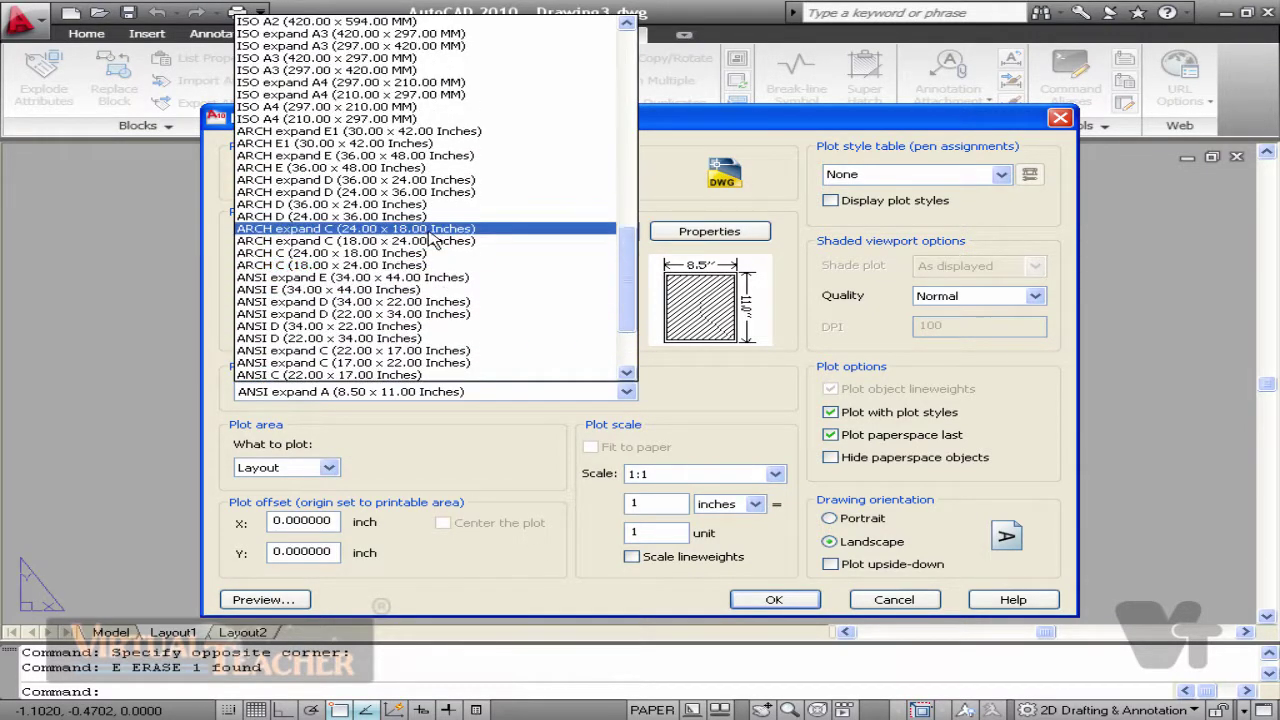
scroll(433, 240, "up", 1)
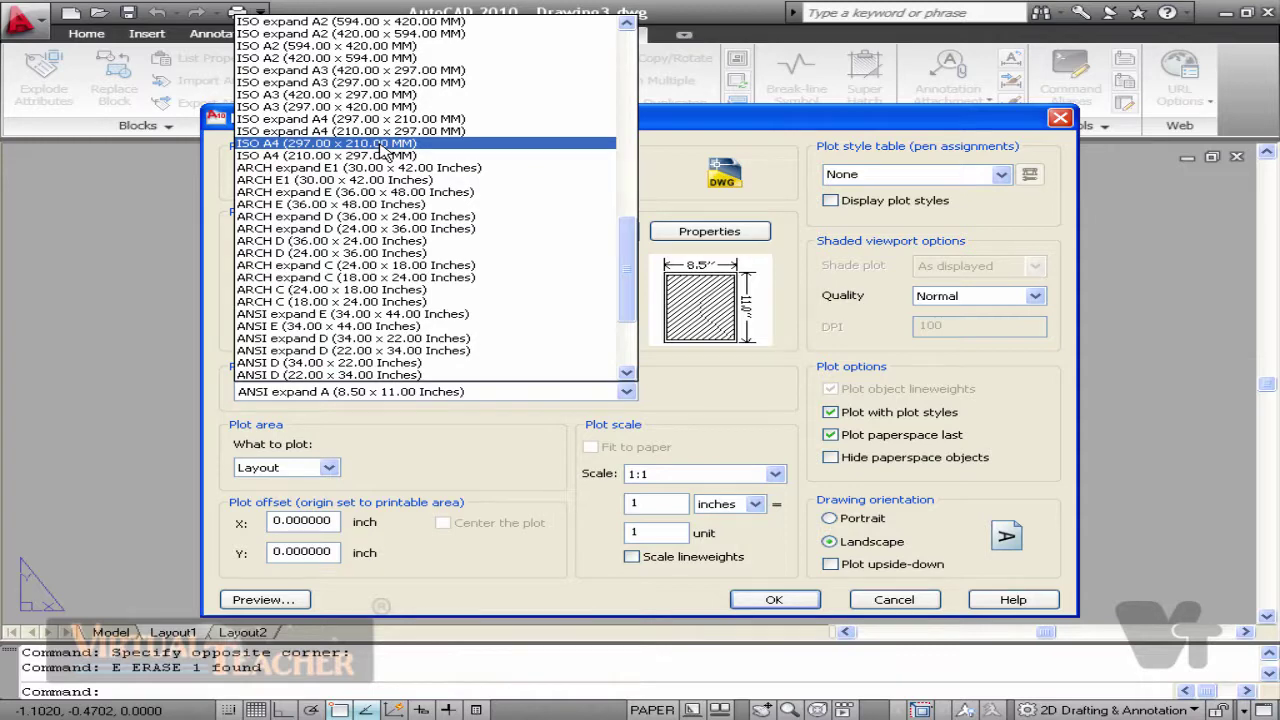
left_click(381, 145)
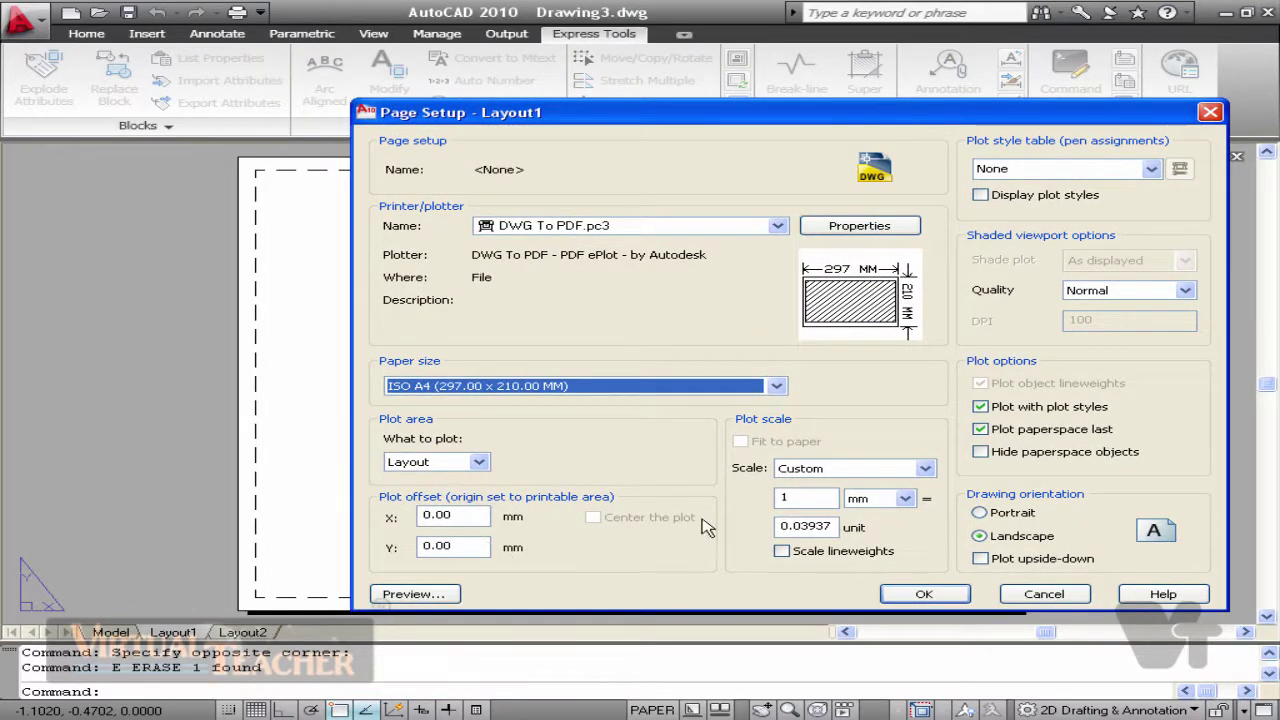
left_click_drag(725, 113, 498, 110)
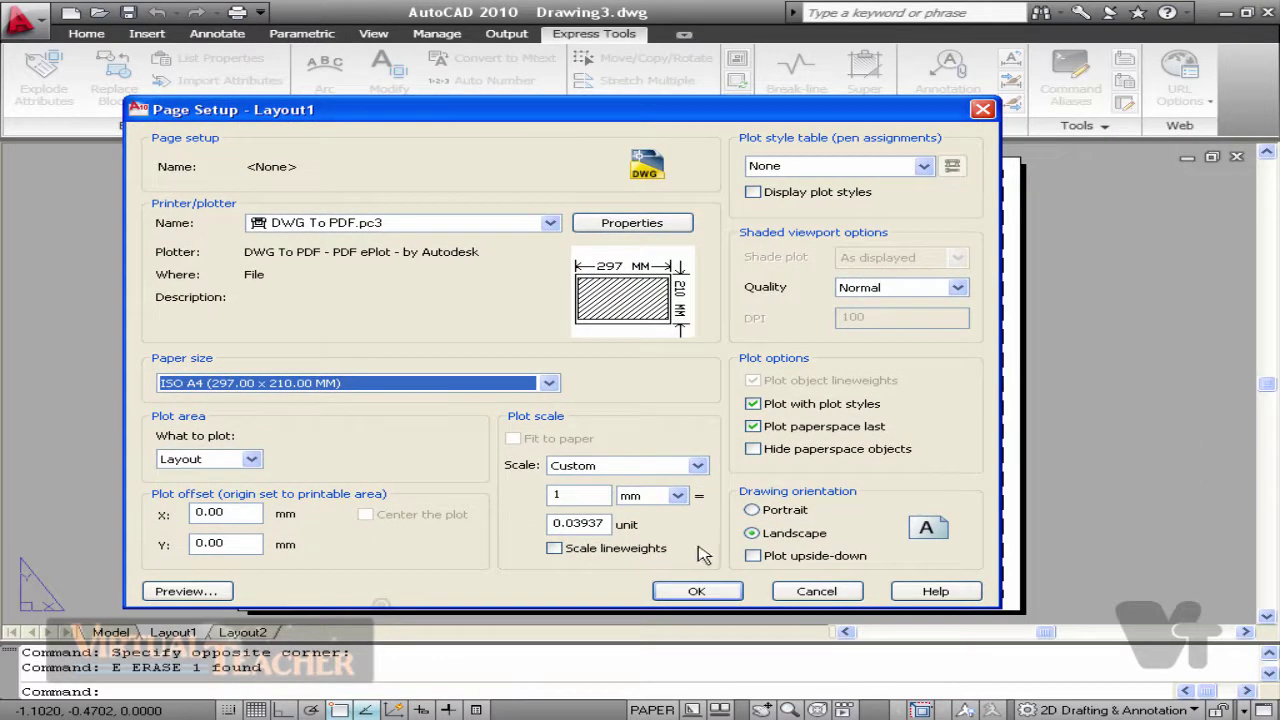
left_click(696, 591)
left_click(740, 562)
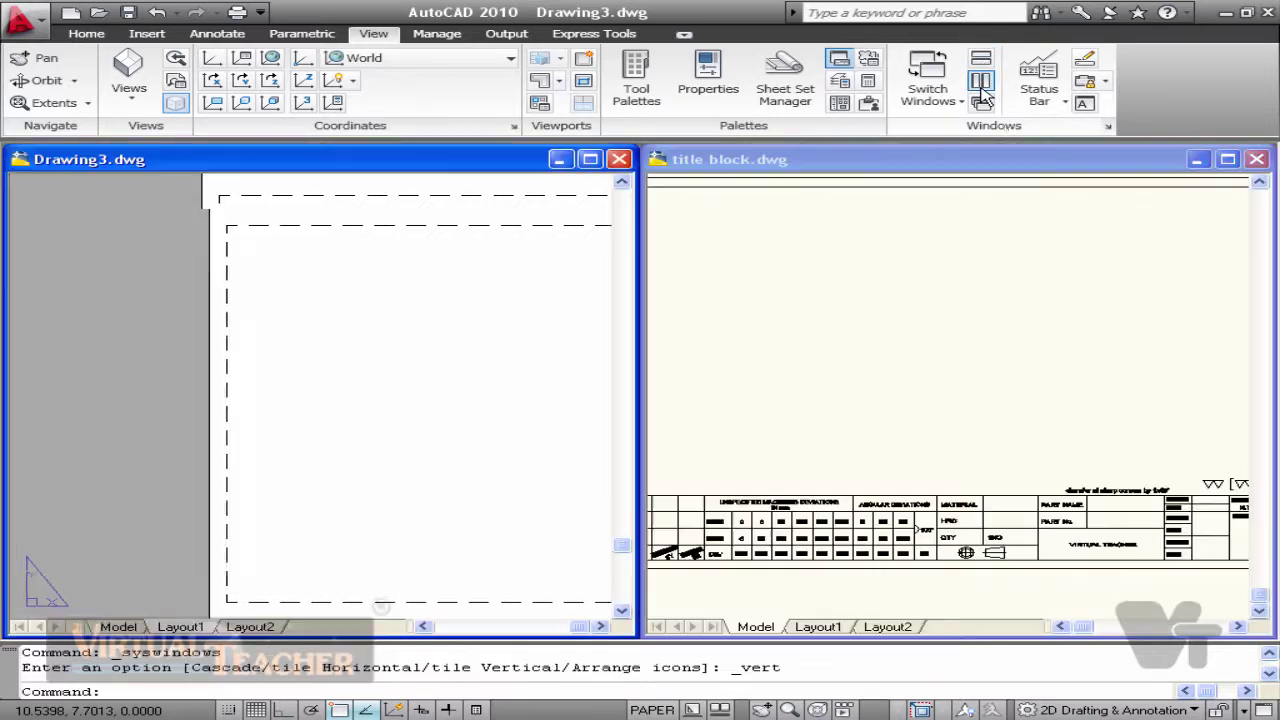
Select the whole title block in the title block drawing with a window.
left_click(857, 362)
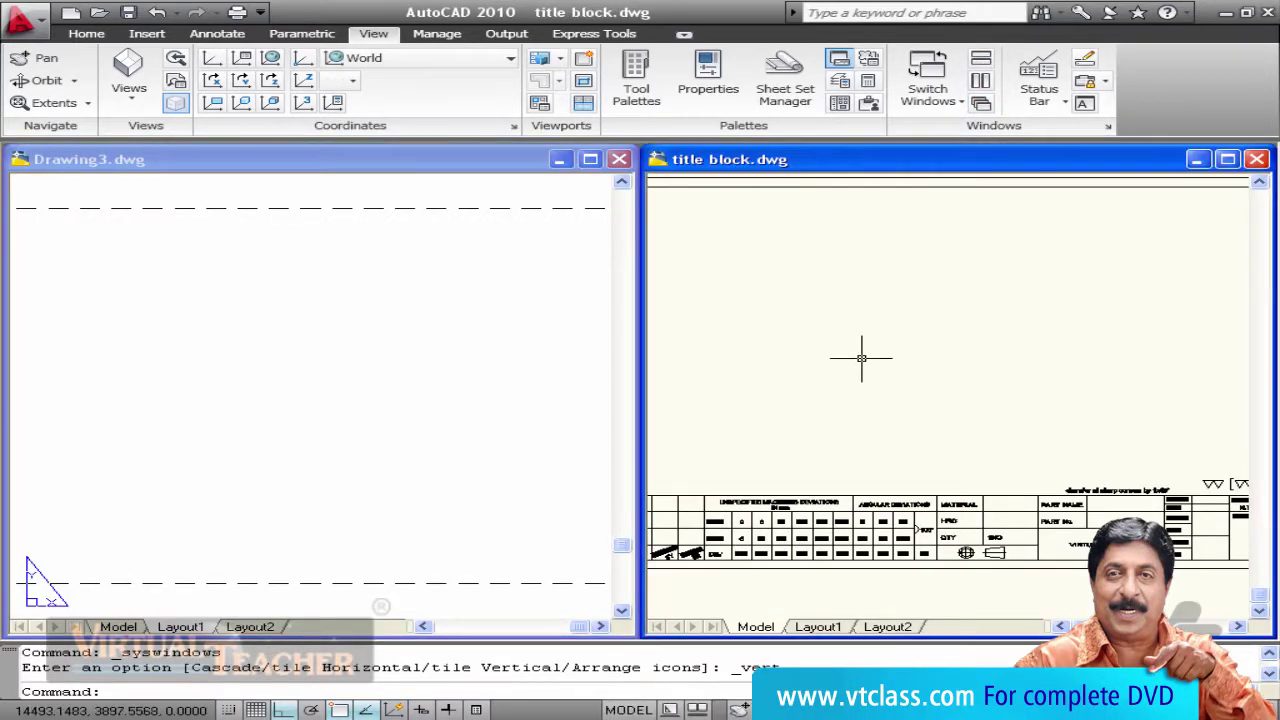
scroll(857, 366, "down", 2)
scroll(850, 370, "up", 1)
middle_click_drag(850, 370, 1091, 426)
left_click(1246, 500)
left_click(875, 222)
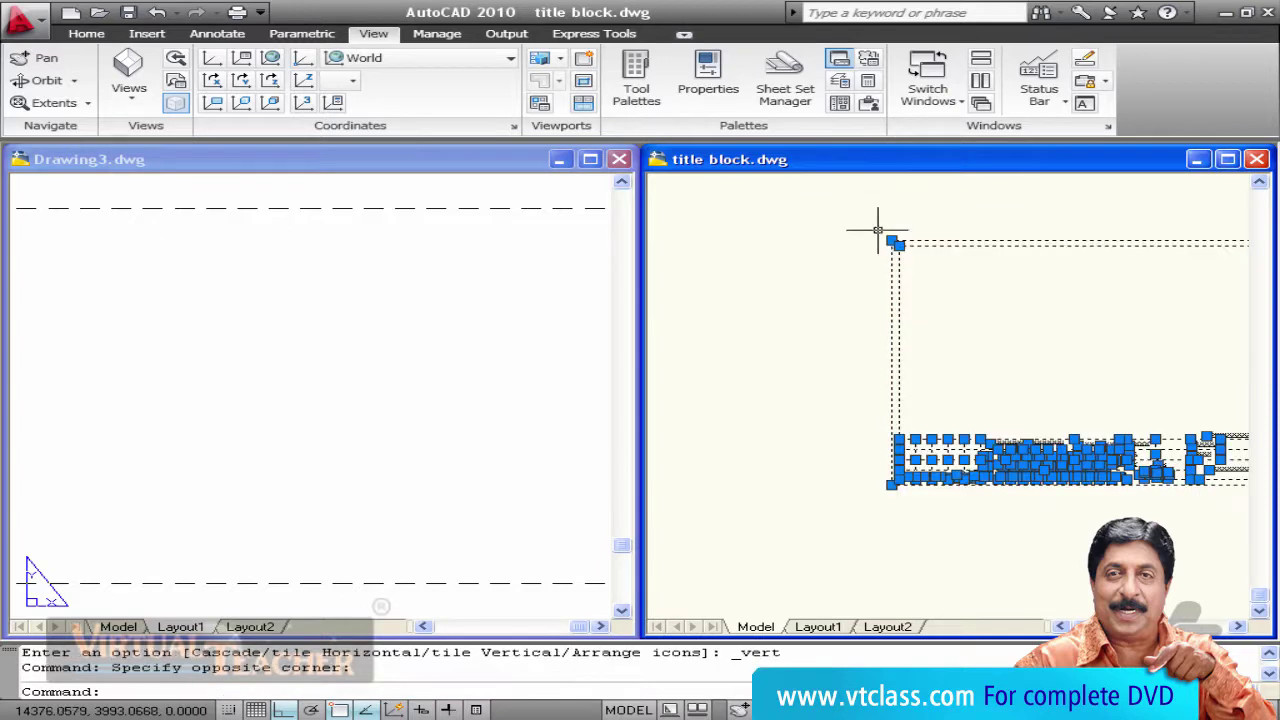
scroll(655, 235, "down", 2)
Copy the title block with its lower-left corner as the base point.
left_click(580, 303)
type("CO")
key("Return")
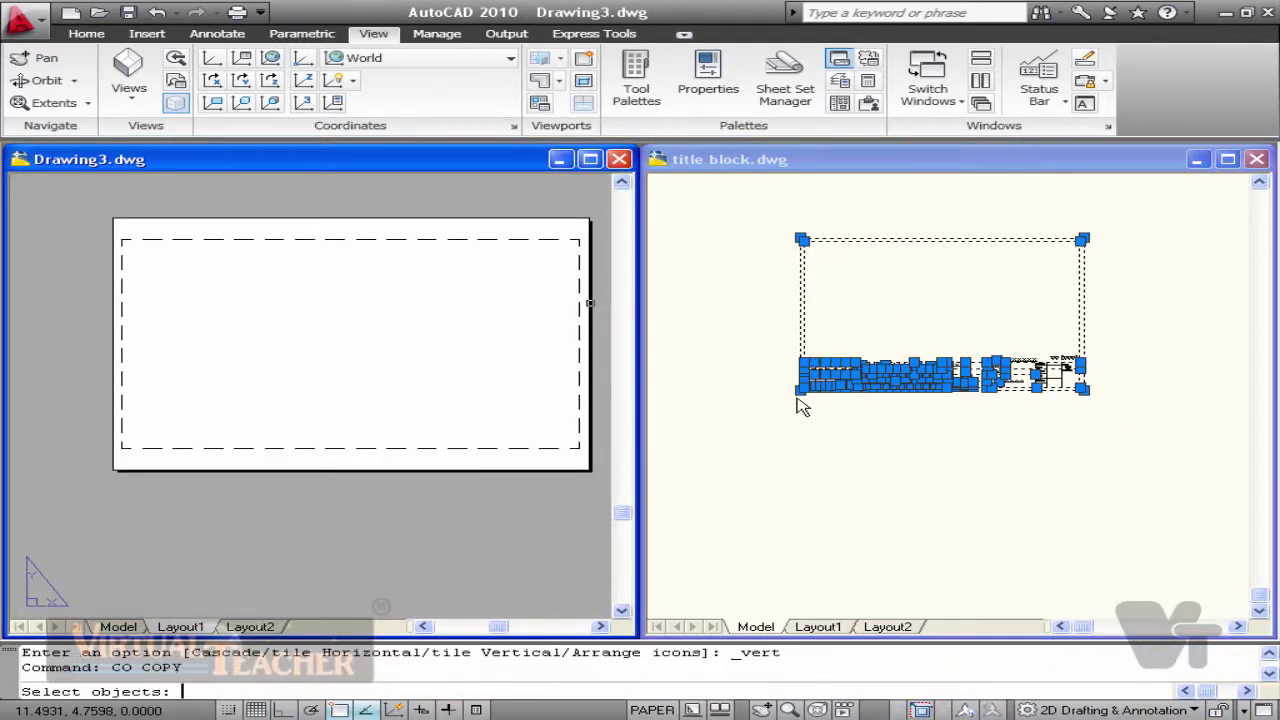
left_click(808, 263)
right_click(806, 238)
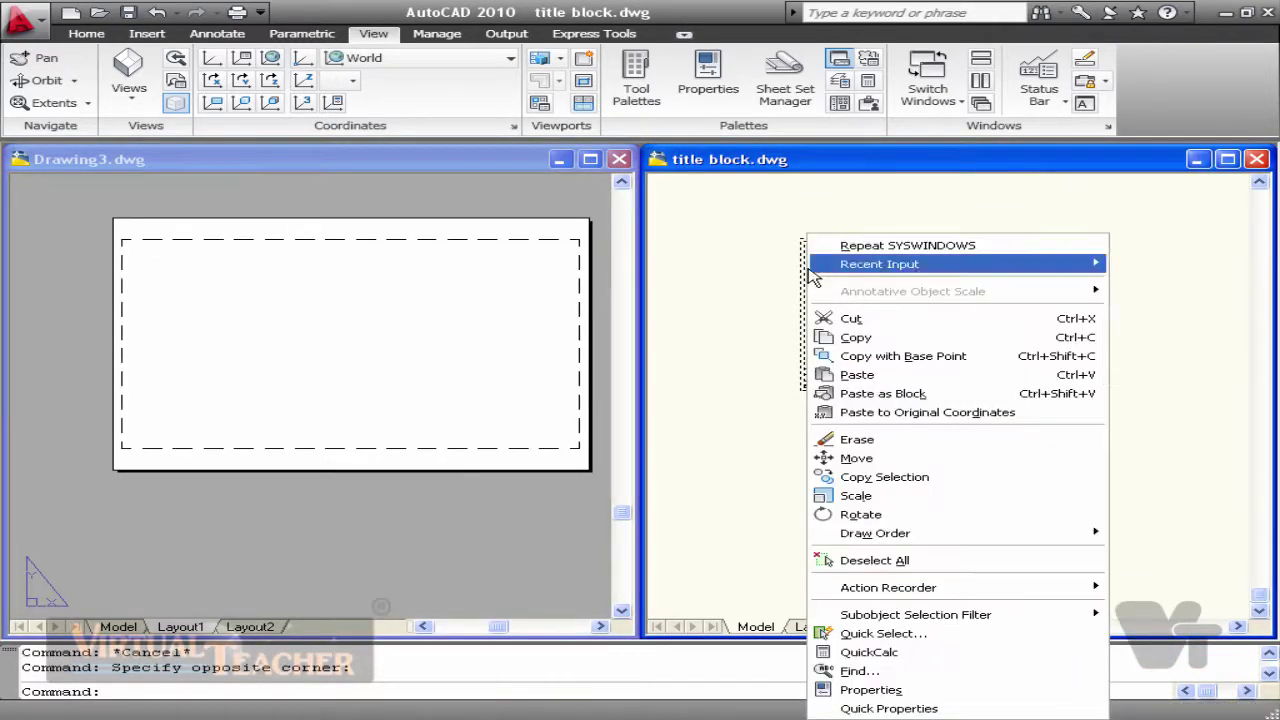
left_click(893, 356)
scroll(712, 412, "up", 4)
left_click(712, 412)
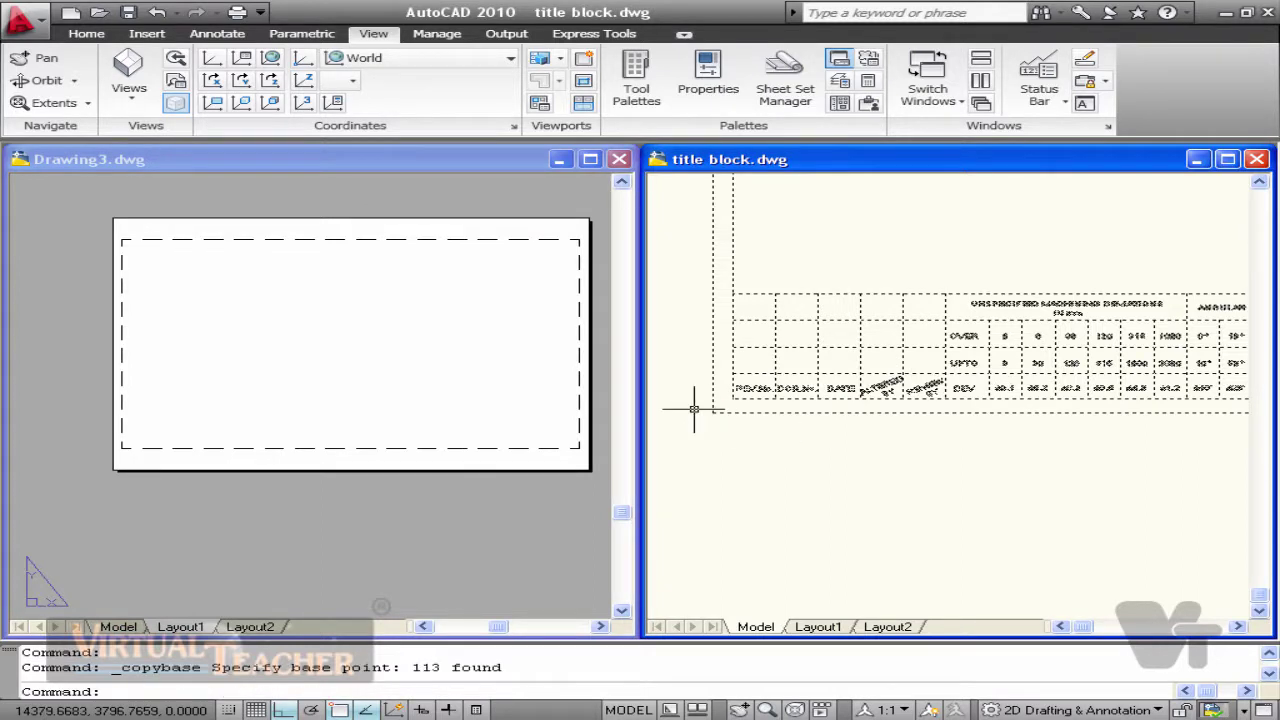
Paste the title block into Drawing3's layout and zoom to extents.
scroll(712, 412, "down", 3)
left_click(226, 319)
scroll(226, 319, "up", 2)
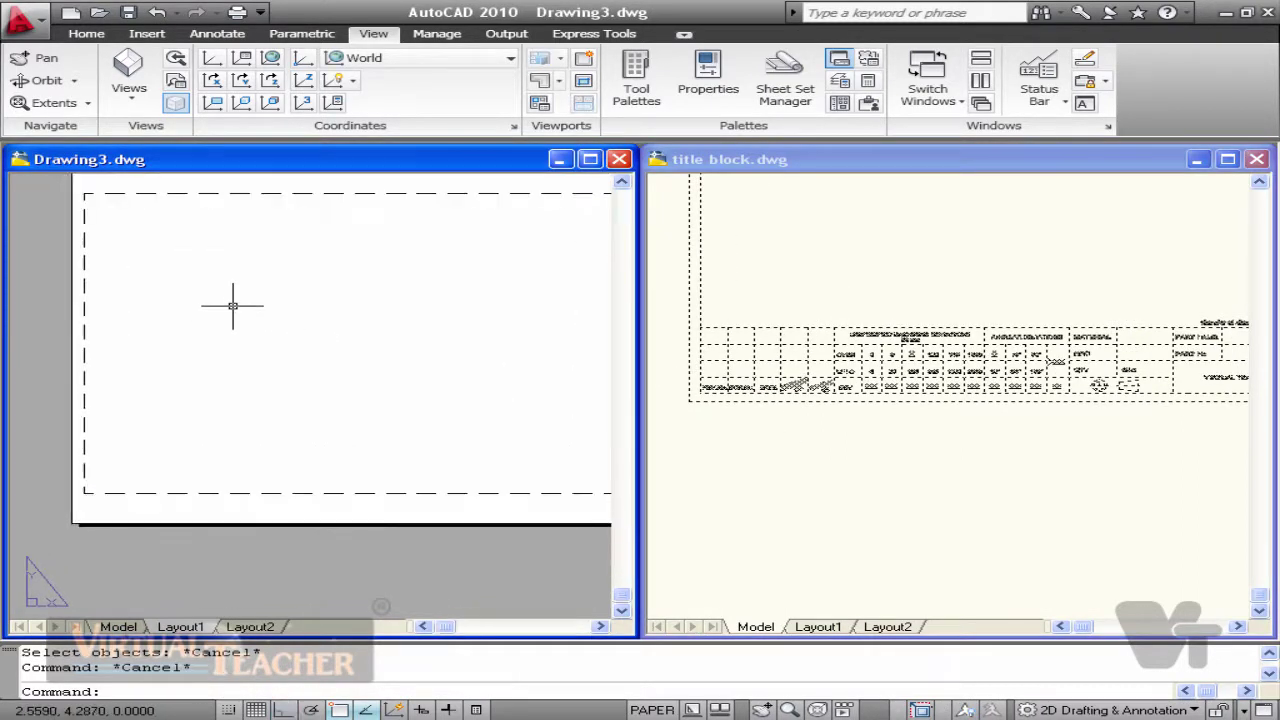
right_click(233, 301)
left_click(300, 421)
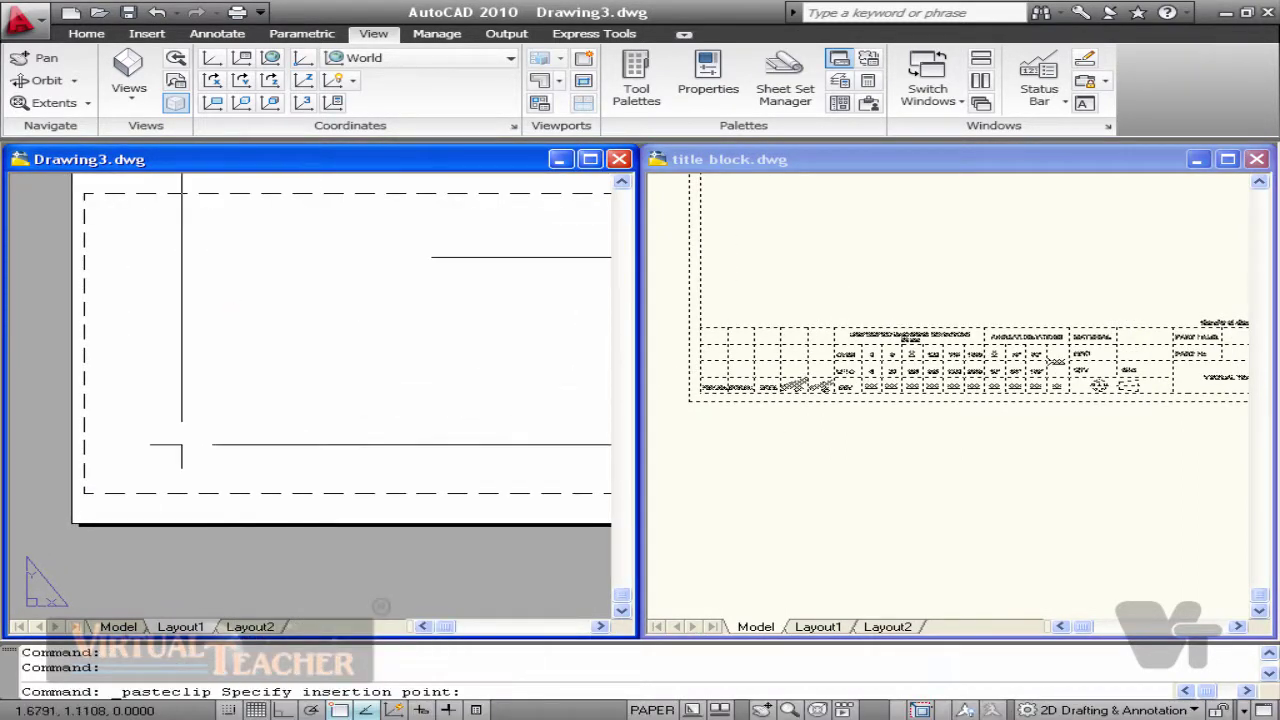
left_click(88, 492)
type("z")
key("Return")
type("e")
key("Return")
scroll(17, 462, "up", 2)
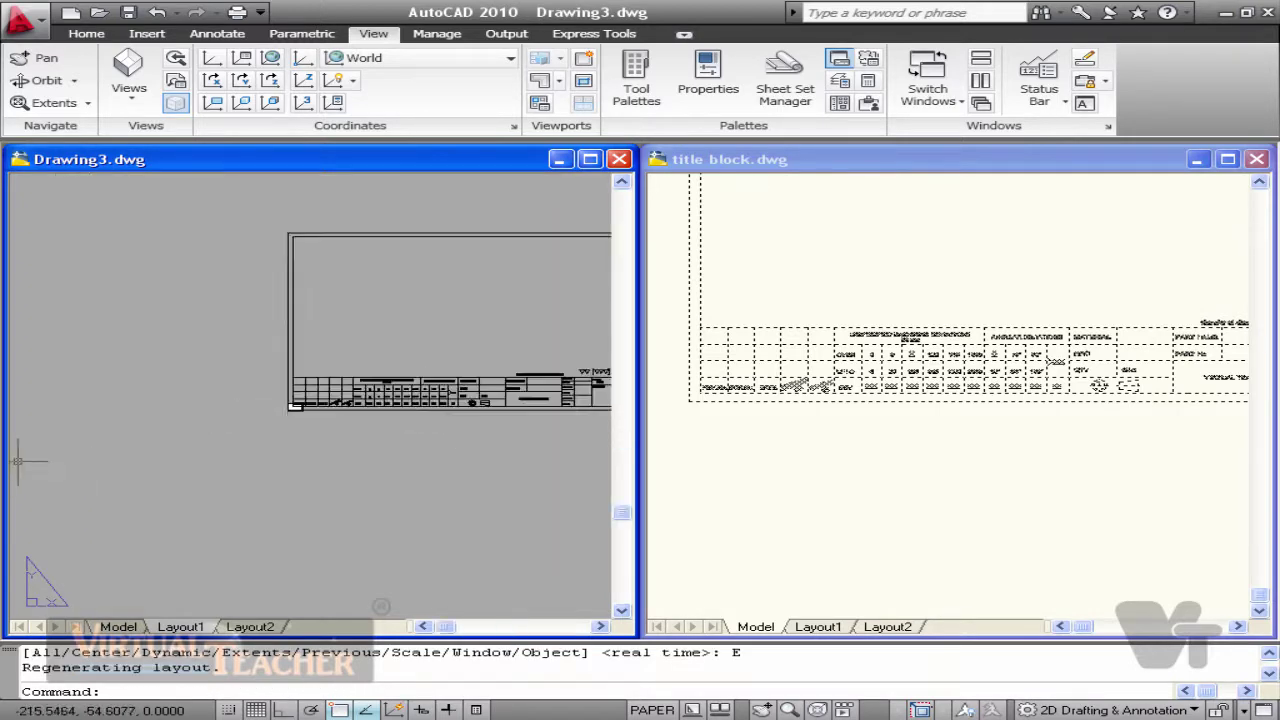
Select the pasted title block in Drawing3's layout.
left_click(524, 438)
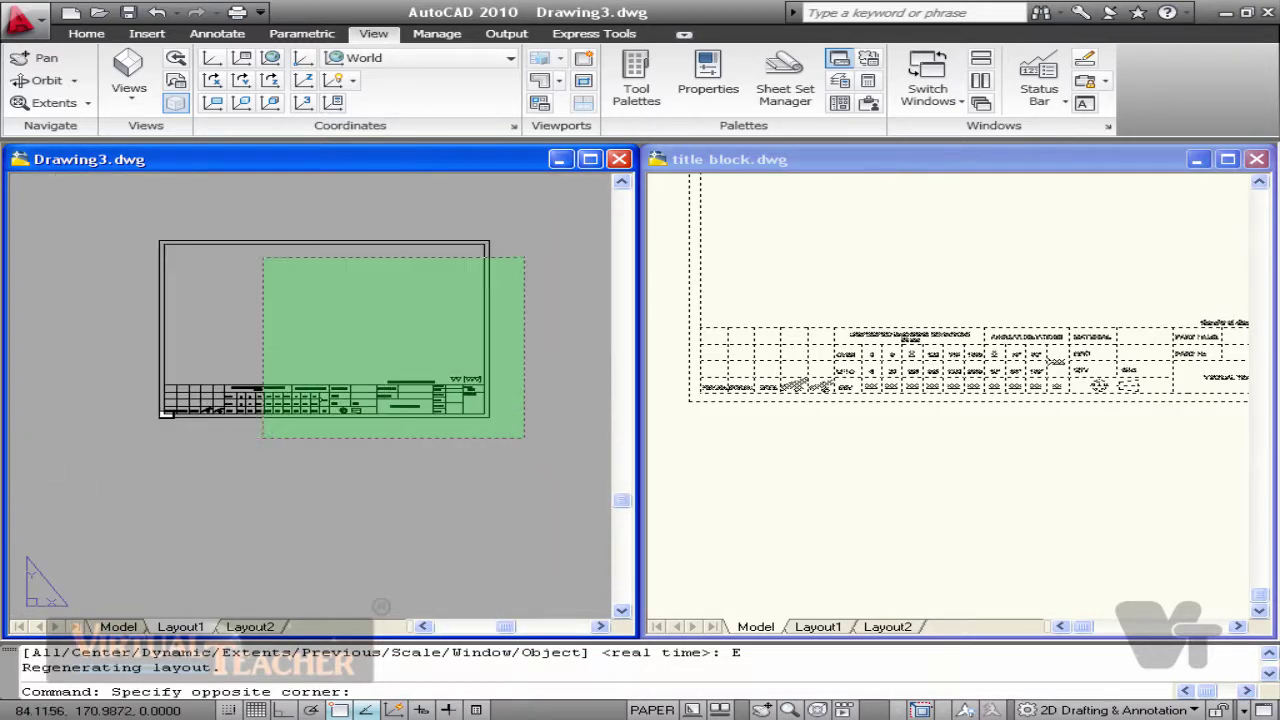
left_click(133, 217)
key("Escape")
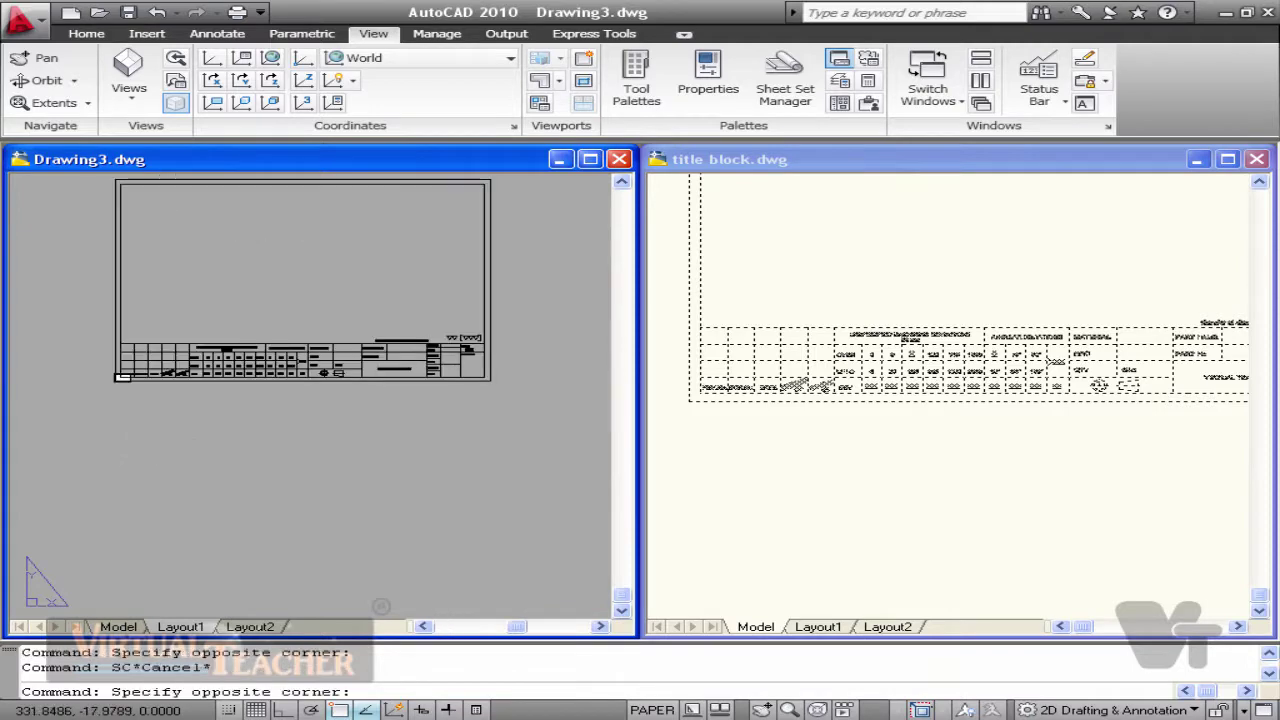
scroll(171, 240, "down", 1)
middle_click_drag(171, 240, 194, 260)
key("ctrl+a")
left_click(86, 33)
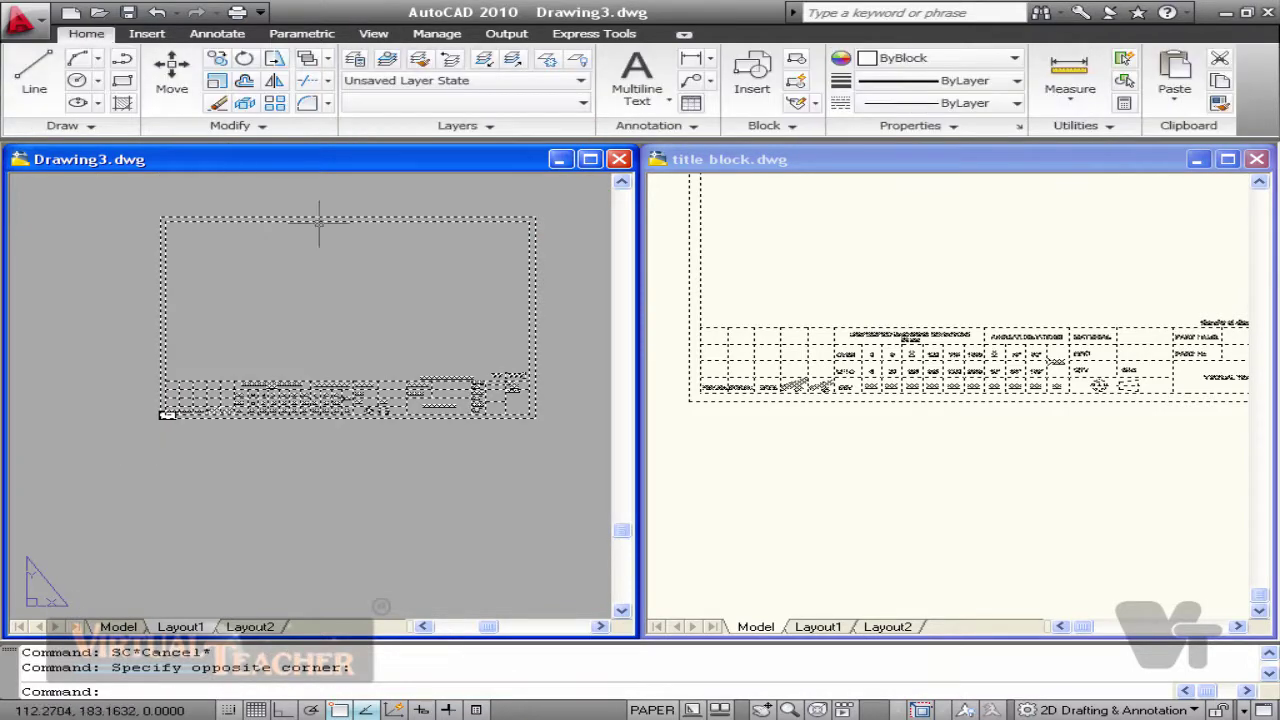
Scale the title block from its lower-left corner using a reference length to fit the sheet.
left_click(217, 80)
scroll(165, 415, "up", 8)
left_click(334, 330)
type("R")
key("Return")
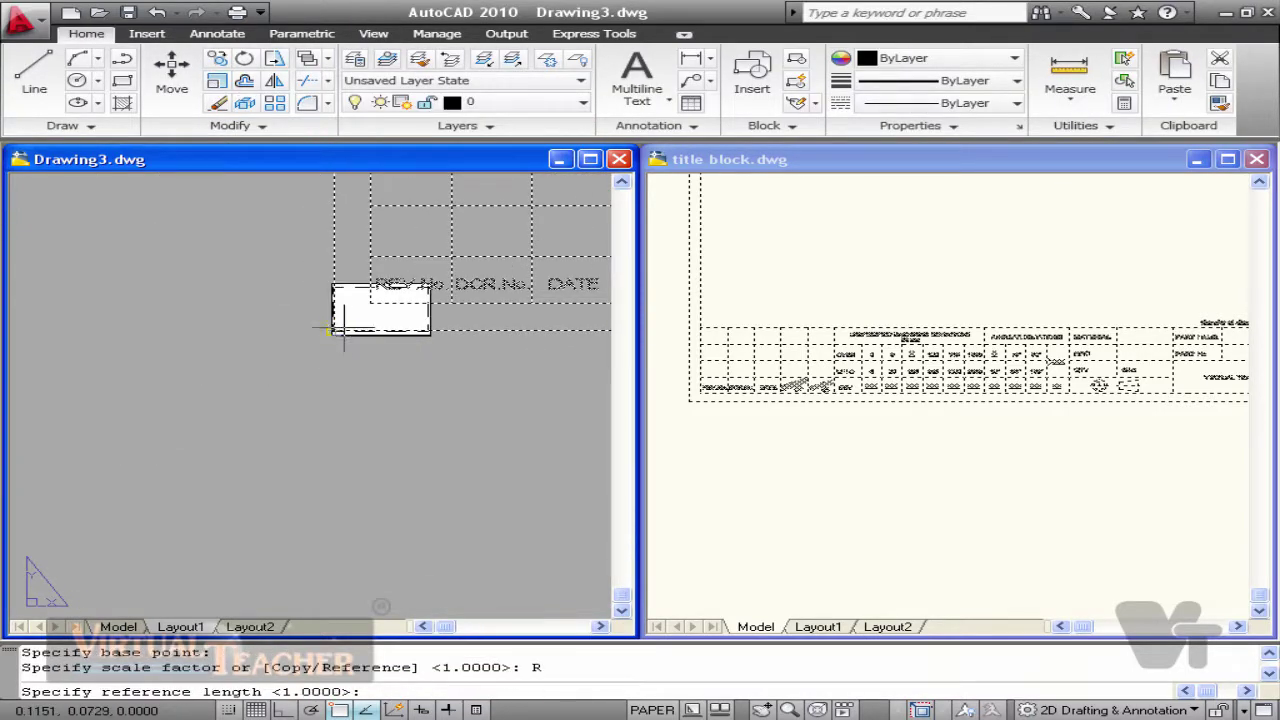
left_click(334, 330)
scroll(336, 336, "down", 6)
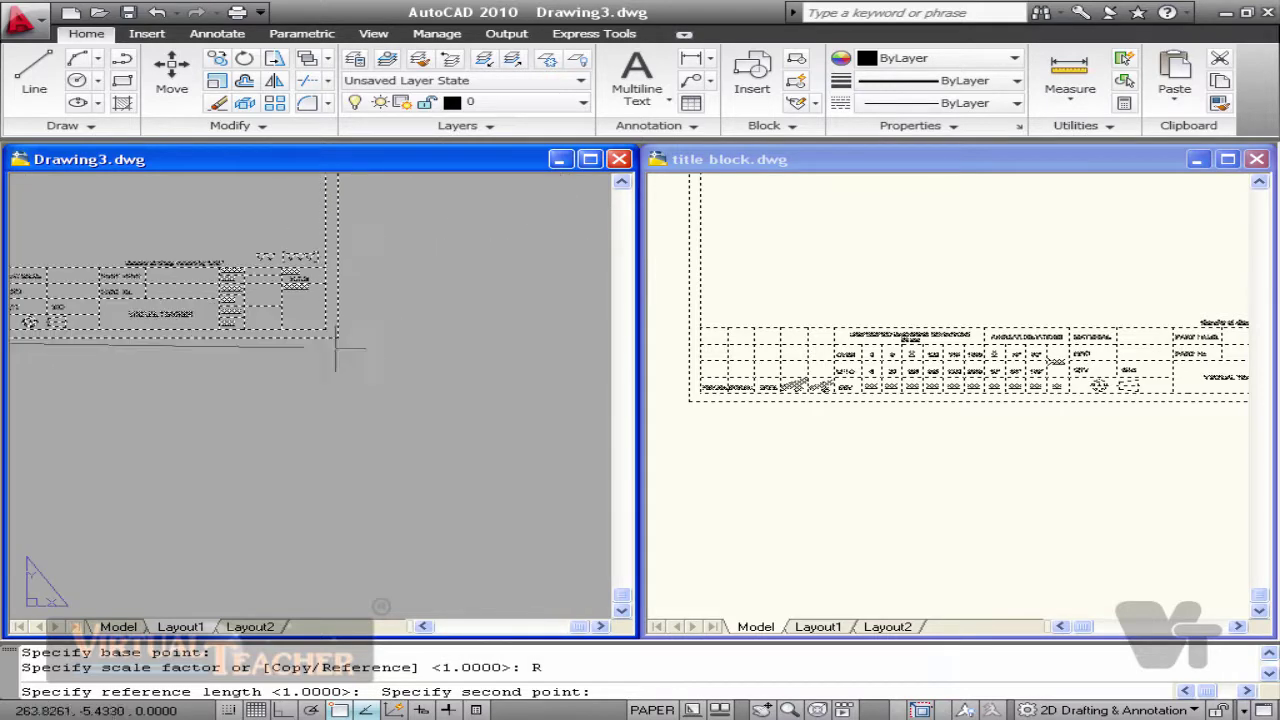
scroll(336, 338, "up", 5)
left_click(323, 344)
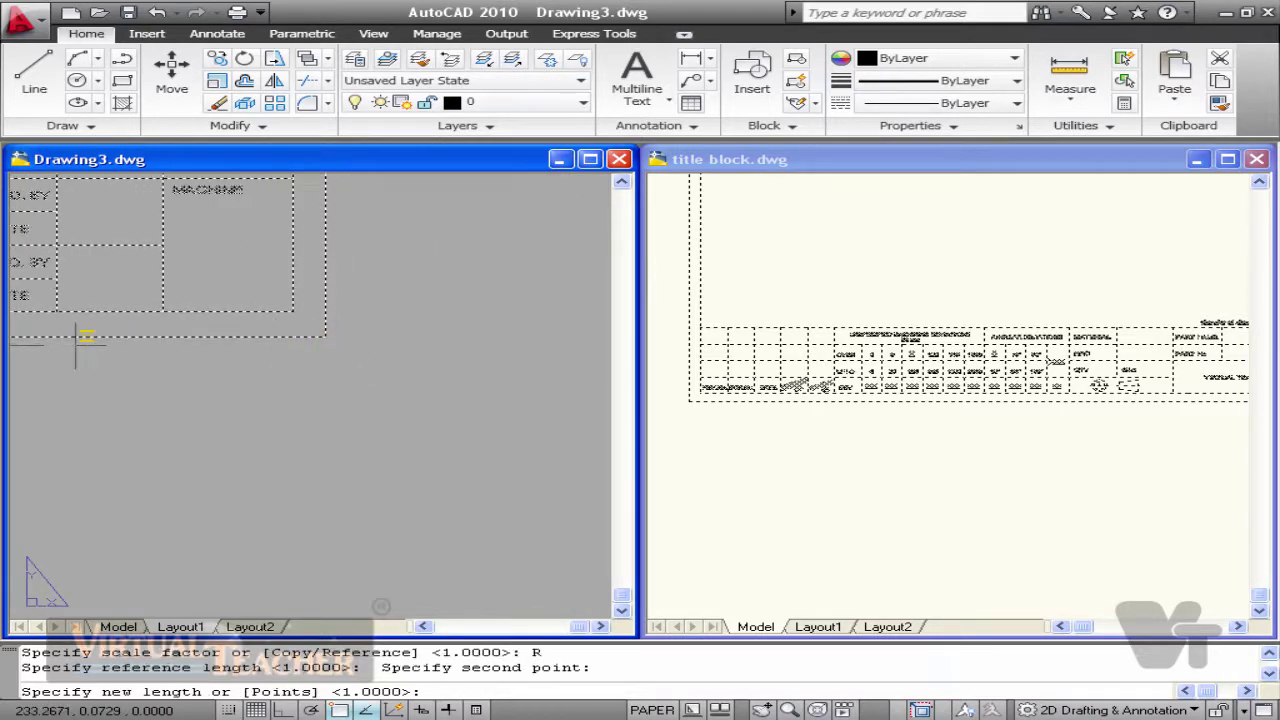
scroll(540, 300, "up", 8)
key("F8")
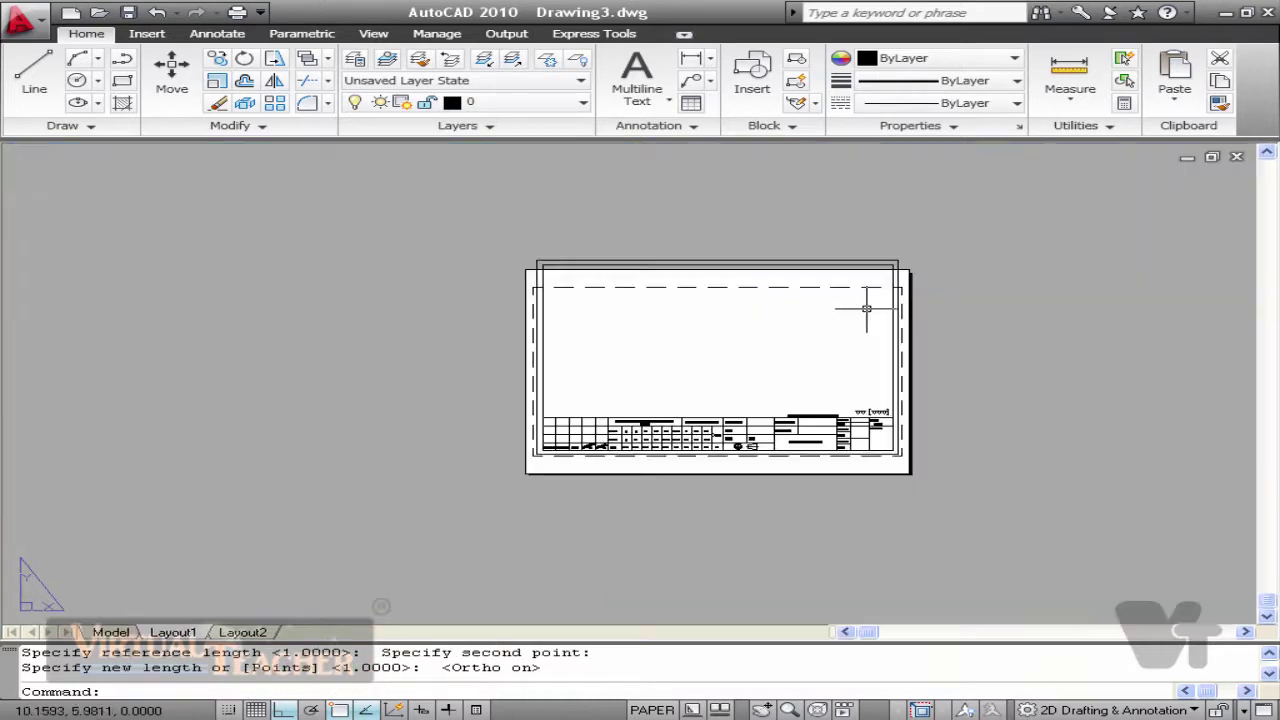
left_click(171, 70)
Start moving the selected objects, then cancel the move.
left_click(957, 235)
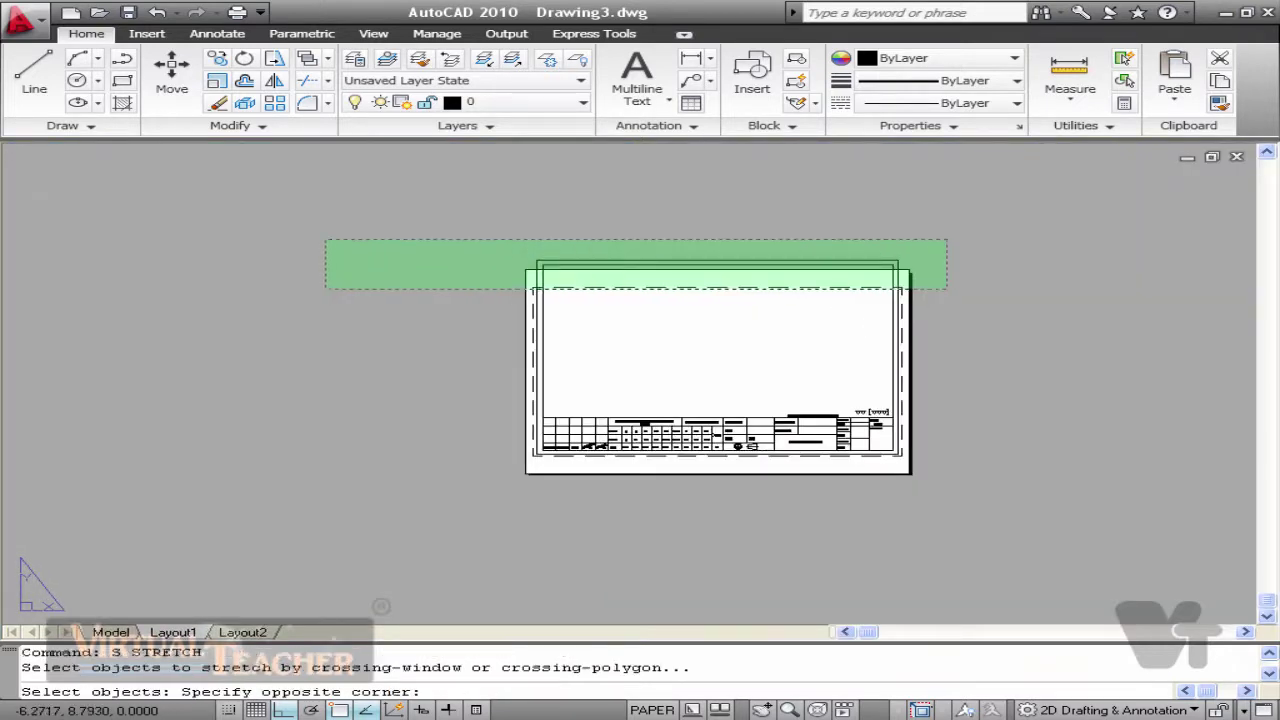
left_click(330, 288)
key("Return")
scroll(938, 257, "up", 1)
left_click(855, 266)
key("Escape")
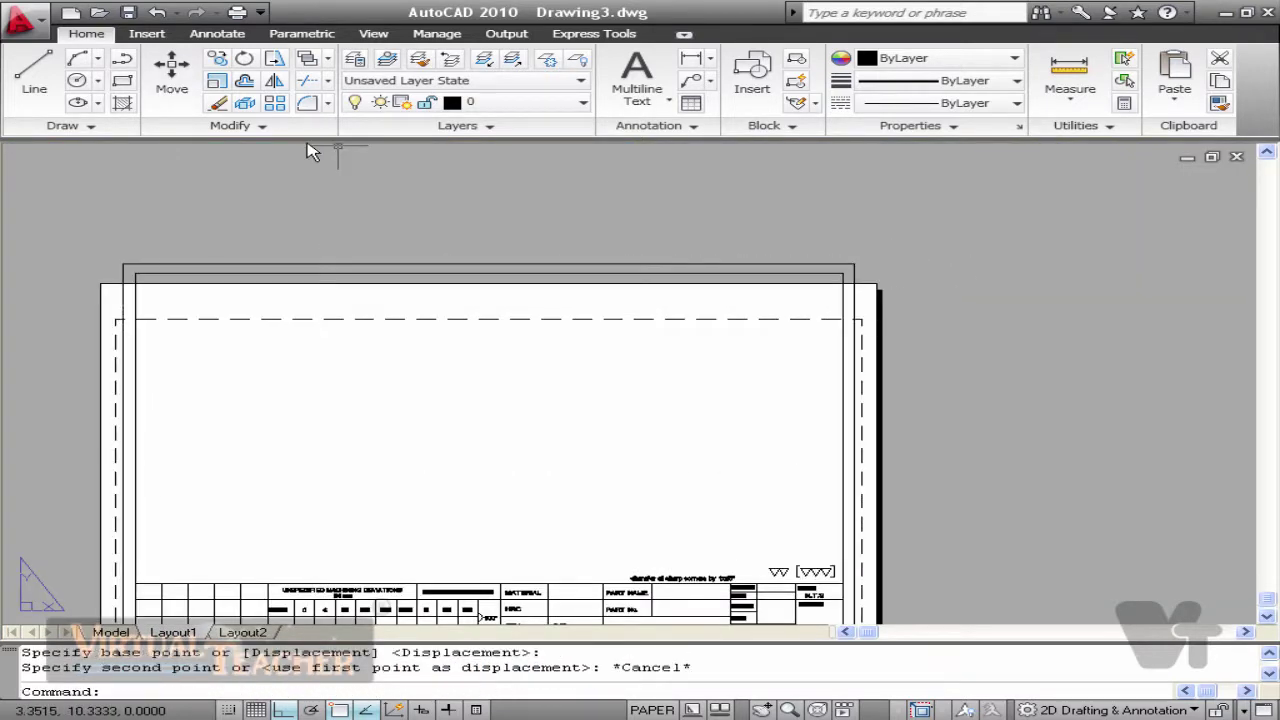
Stretch the title block's two top edges down inside the printable sheet area.
left_click(244, 103)
left_click(888, 376)
left_click(40, 228)
key("Return")
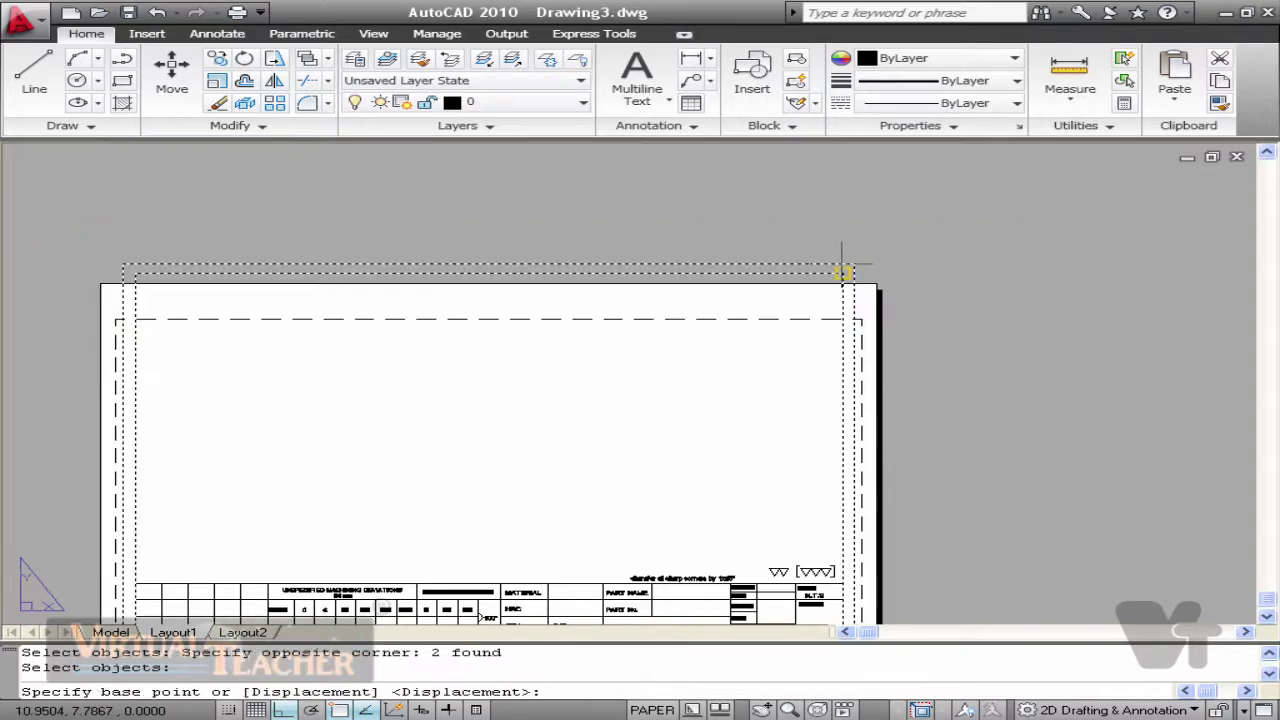
left_click(855, 266)
left_click(849, 337)
middle_click(509, 386)
middle_click(509, 386)
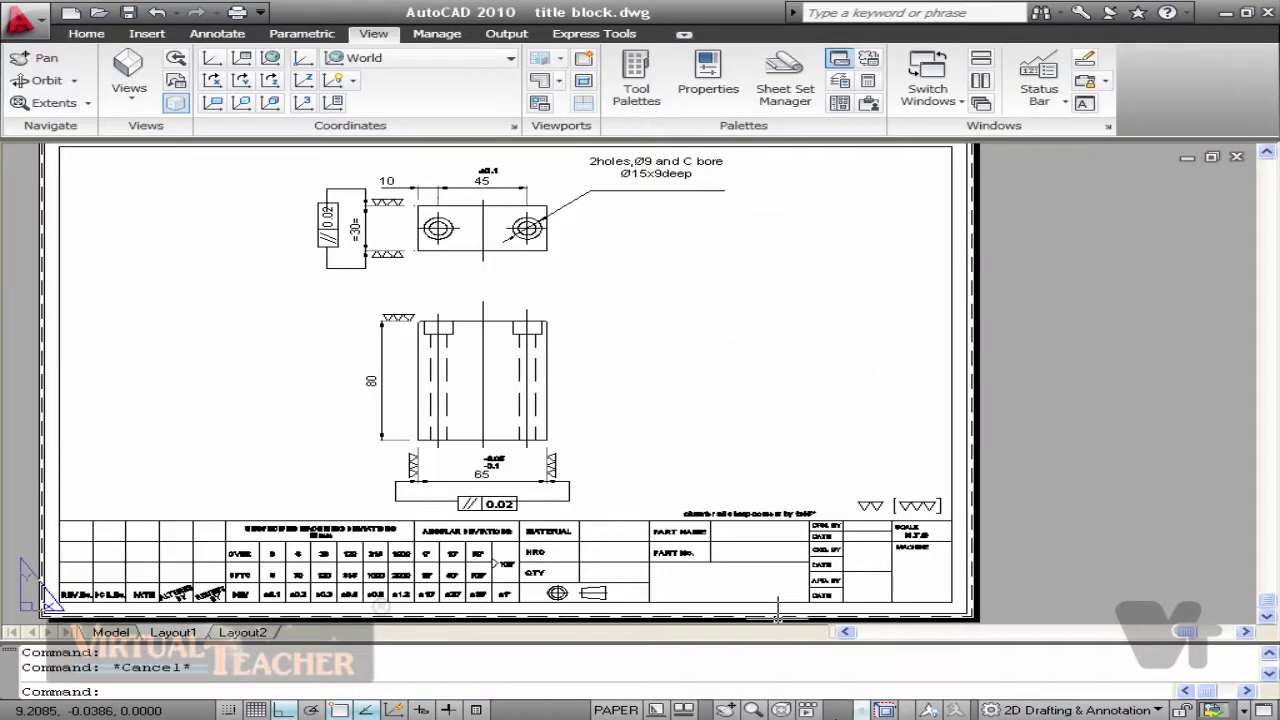
middle_click_drag(608, 185, 625, 257)
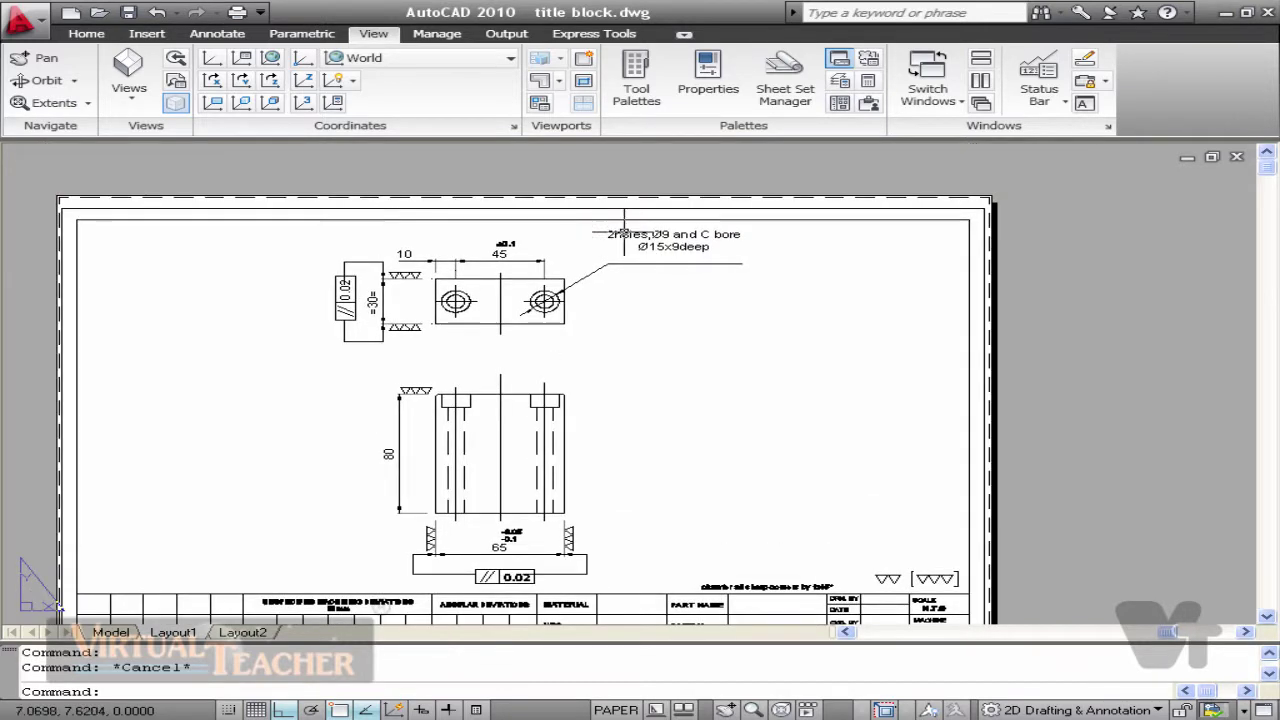
Set the layout viewport scale to 1:2.
middle_click_drag(962, 356, 945, 318)
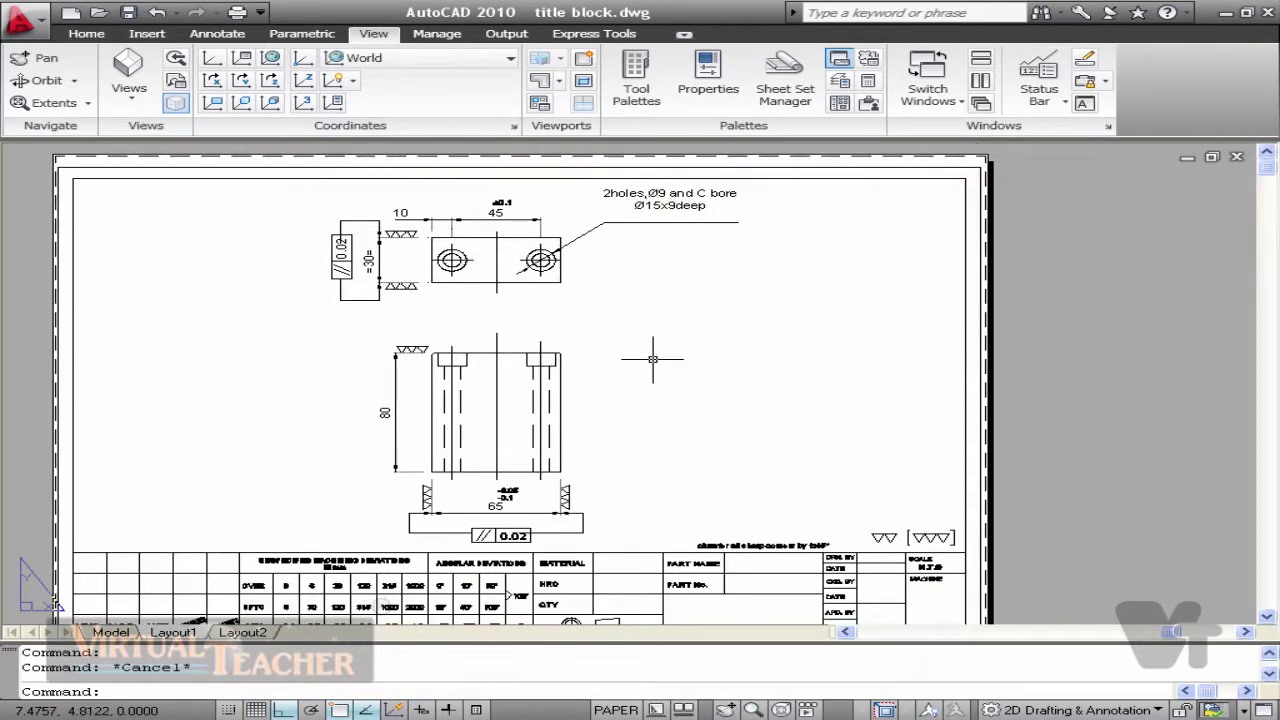
left_click(963, 315)
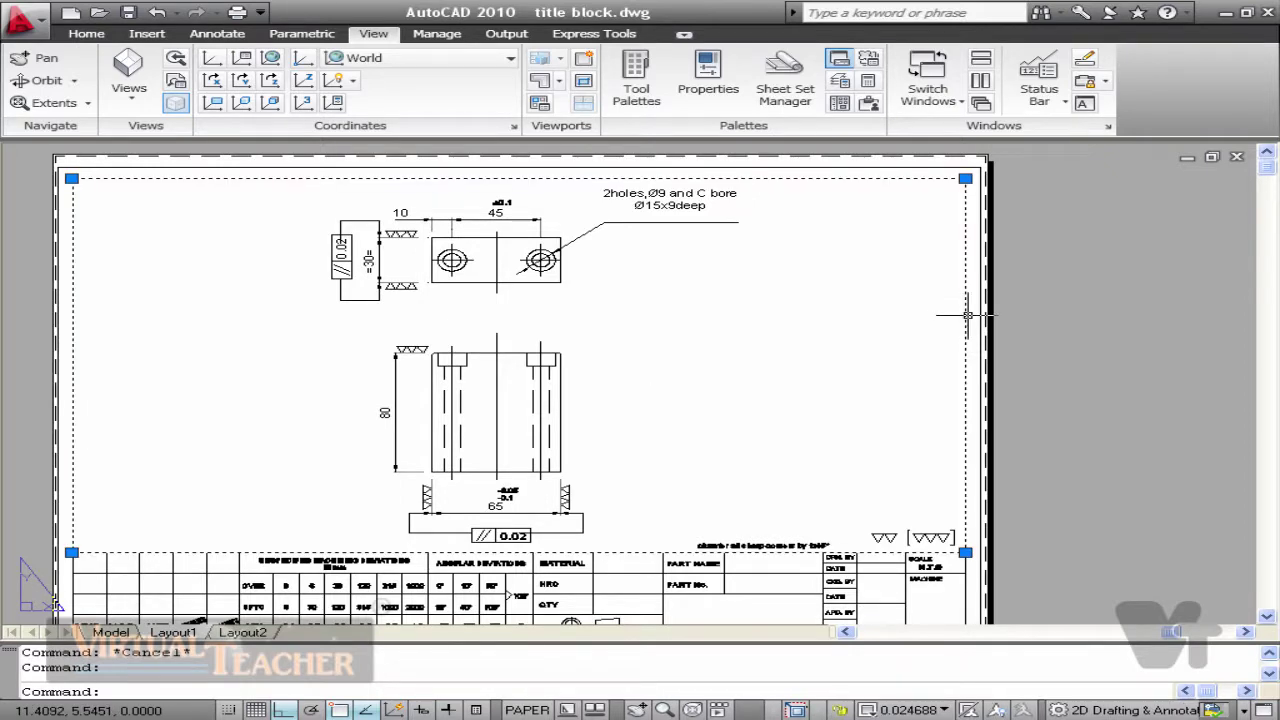
left_click(945, 710)
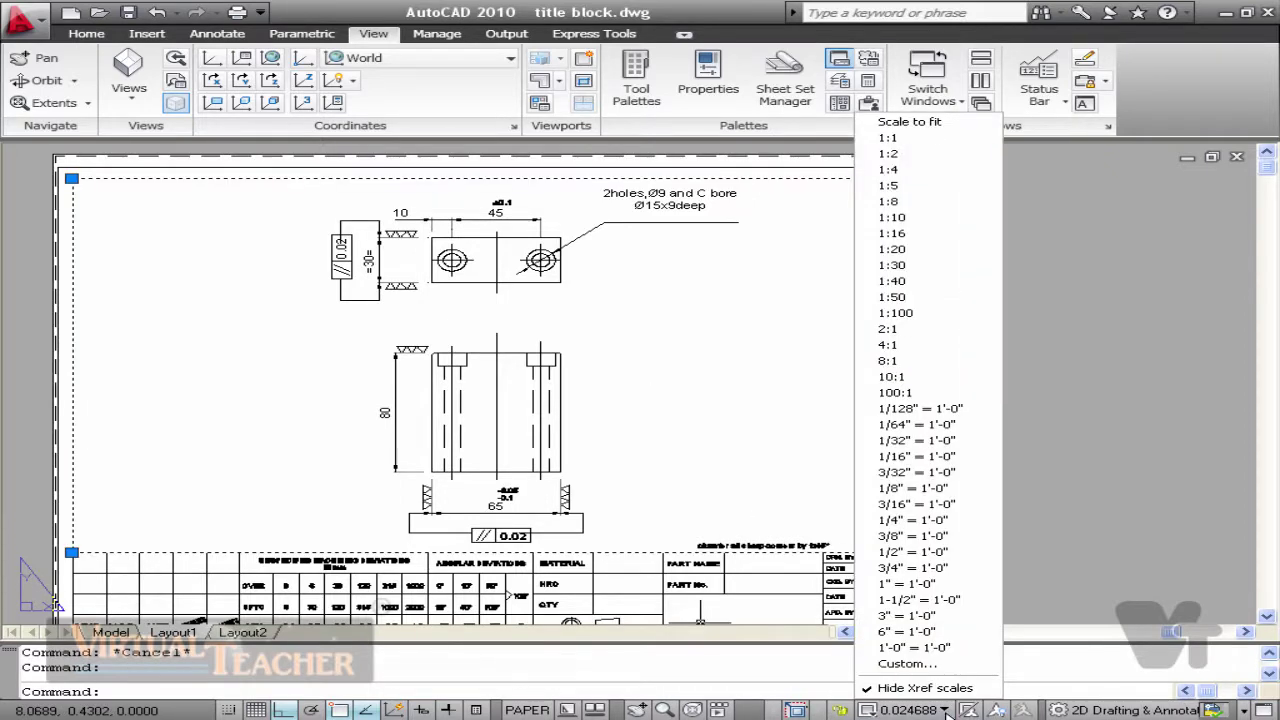
left_click(911, 155)
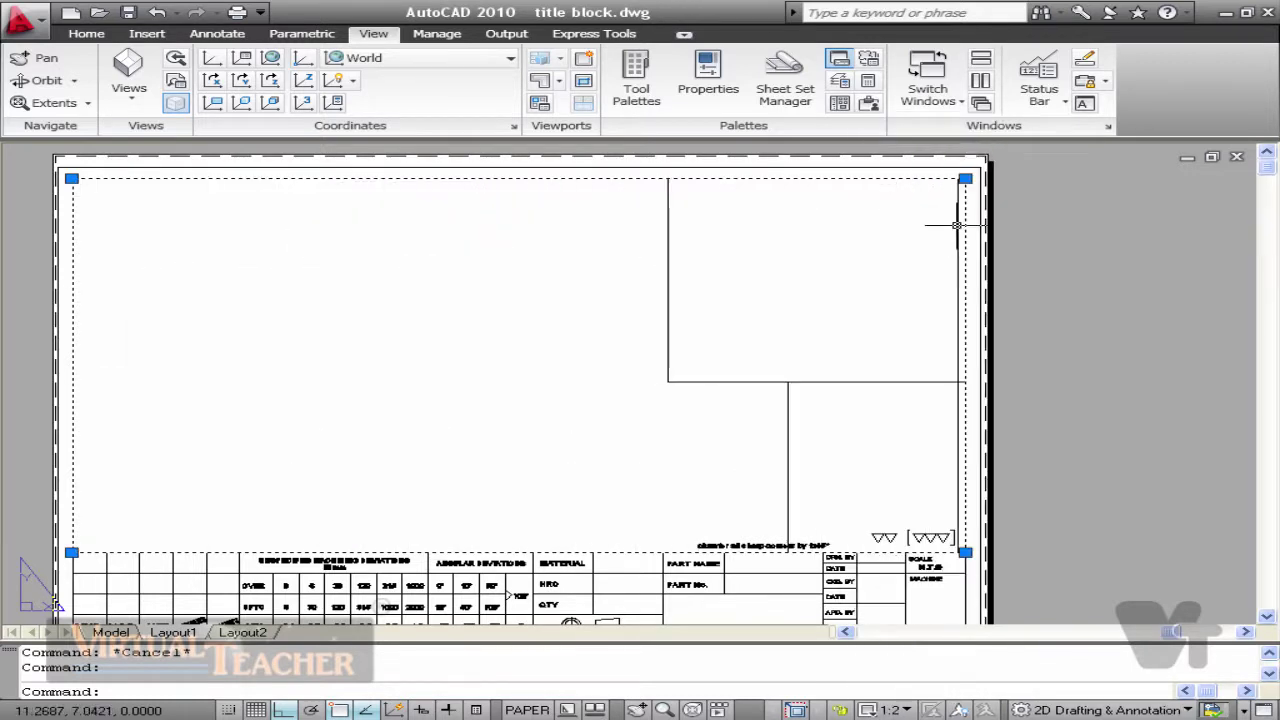
Reposition the part drawing inside the viewport's model space.
left_click(798, 445)
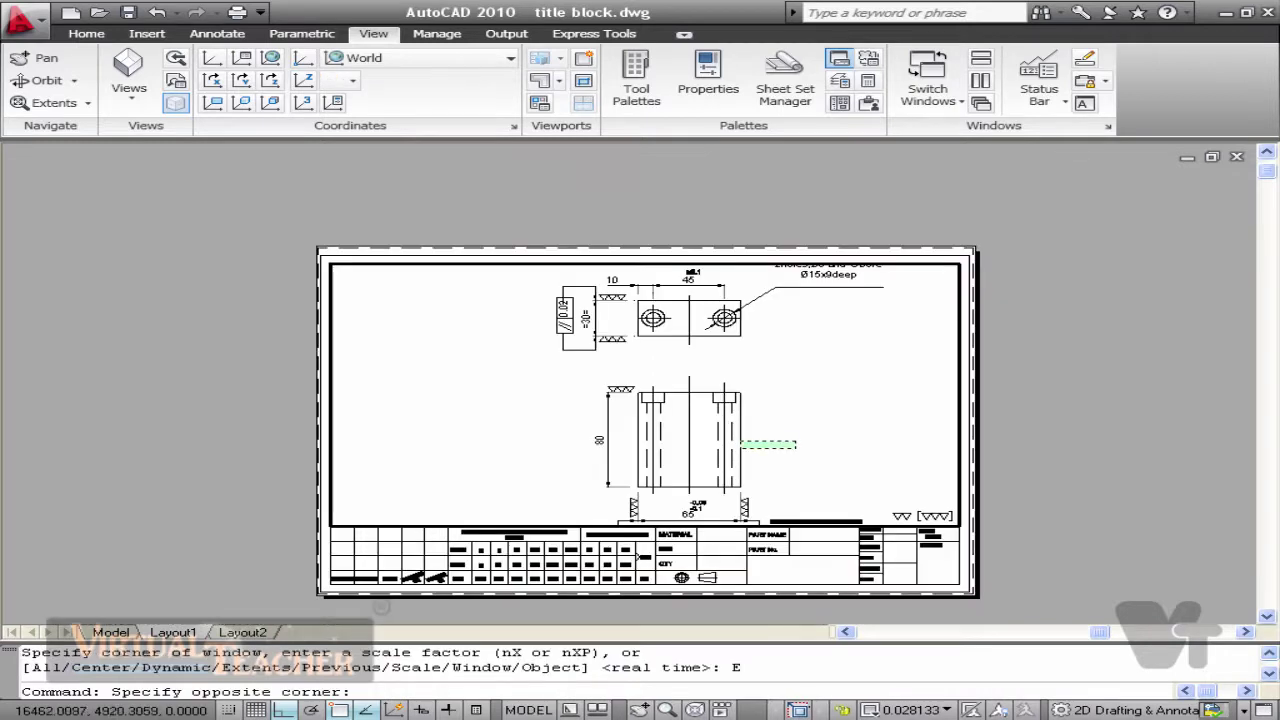
left_click(716, 445)
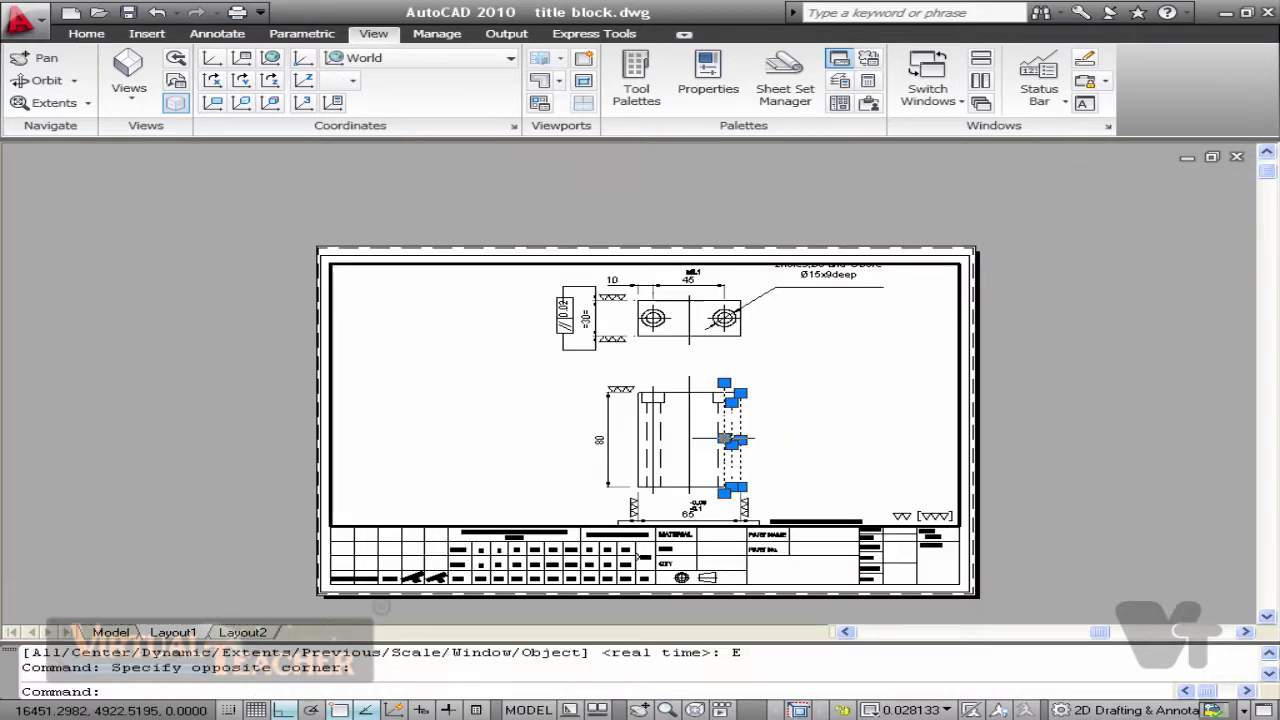
key("Escape")
scroll(760, 420, "down", 1)
middle_click_drag(749, 377, 749, 363)
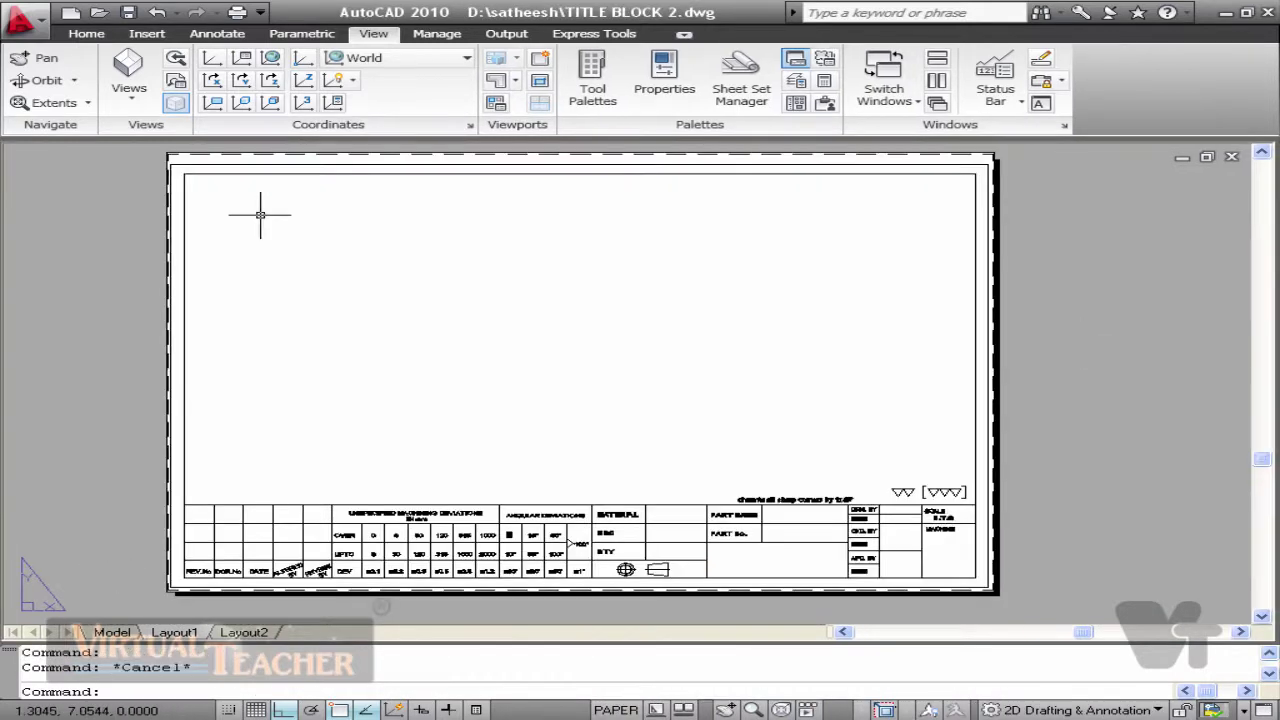
Save the title block as AutoCAD Drawing Template TEST.dwt, accepting the template options.
left_click(44, 36)
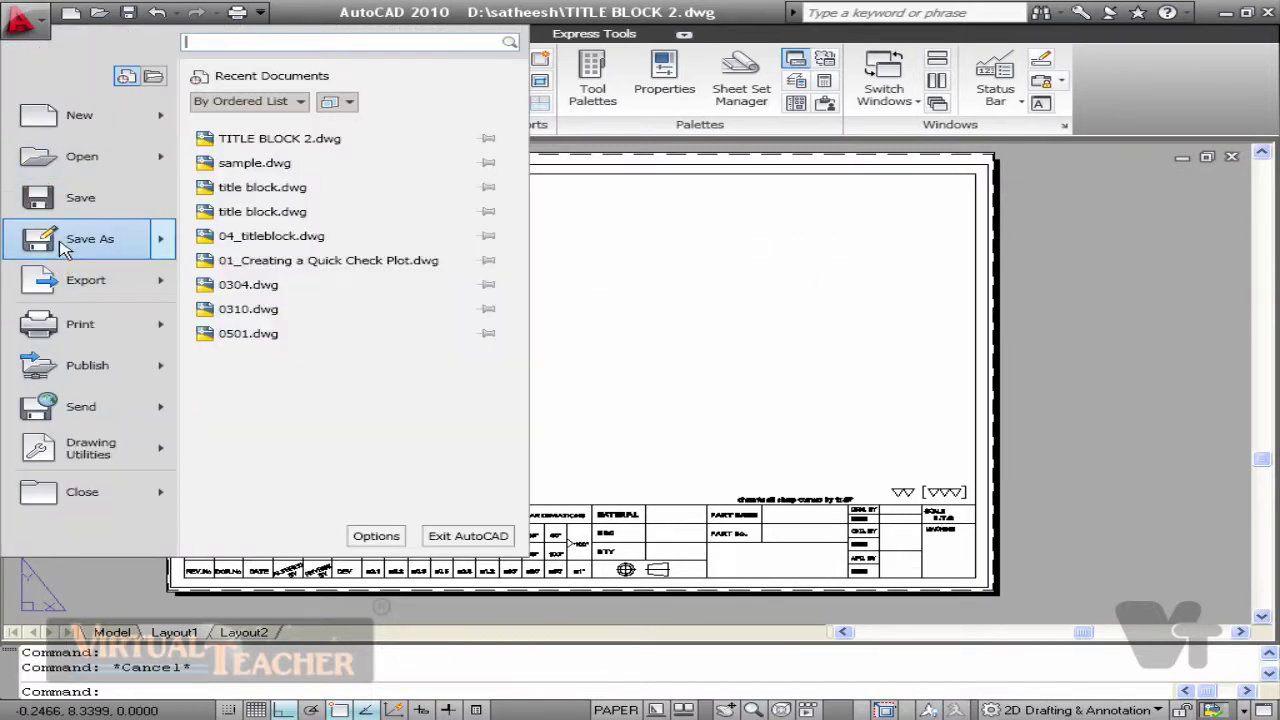
mouse_move(60, 245)
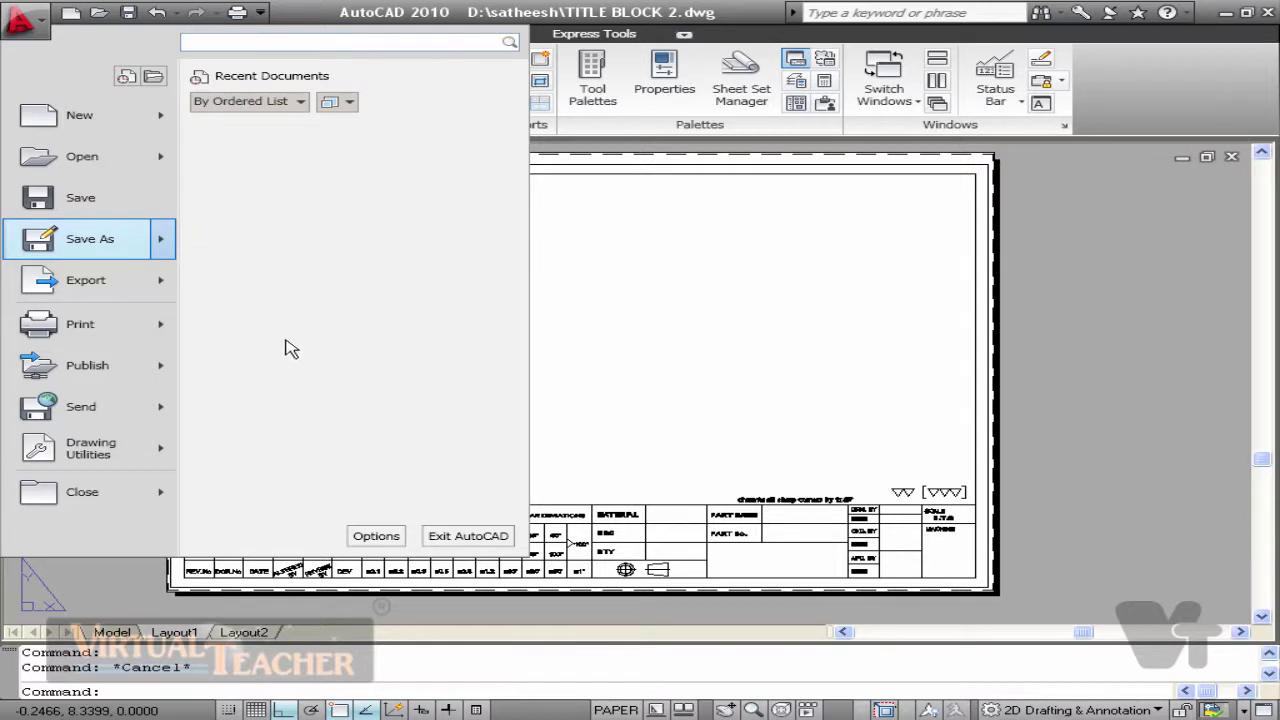
left_click(90, 238)
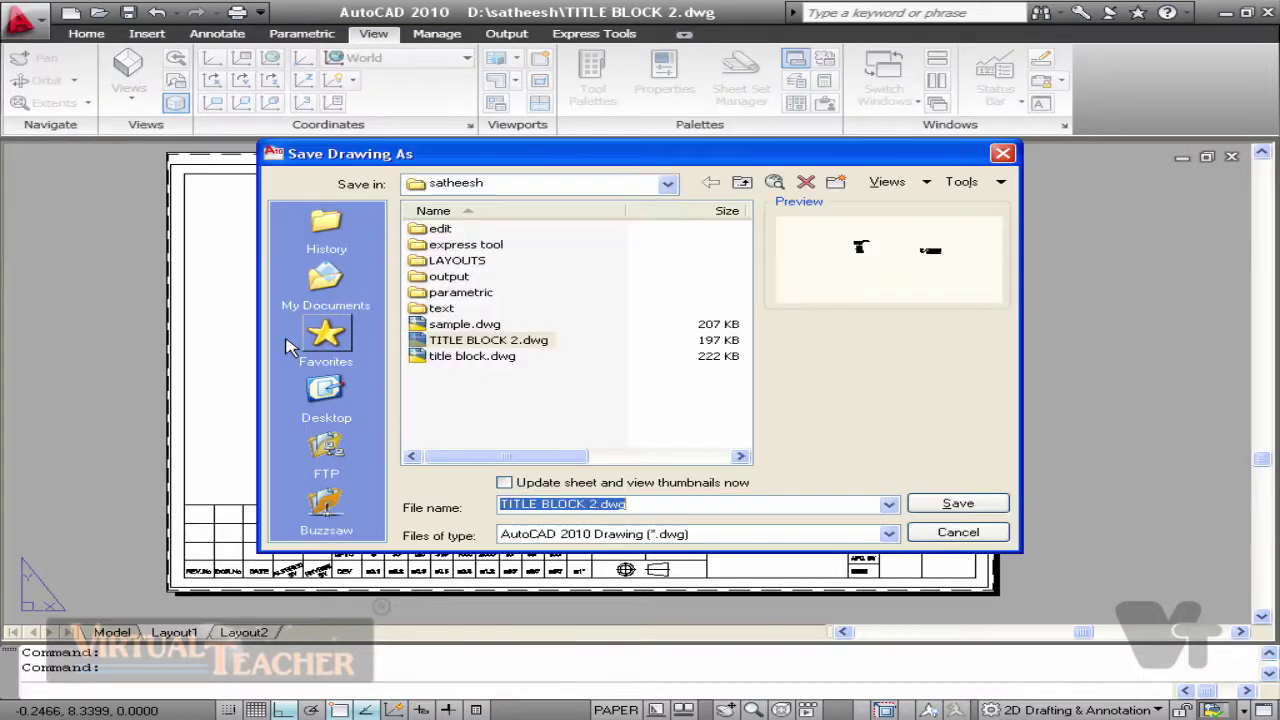
left_click(740, 536)
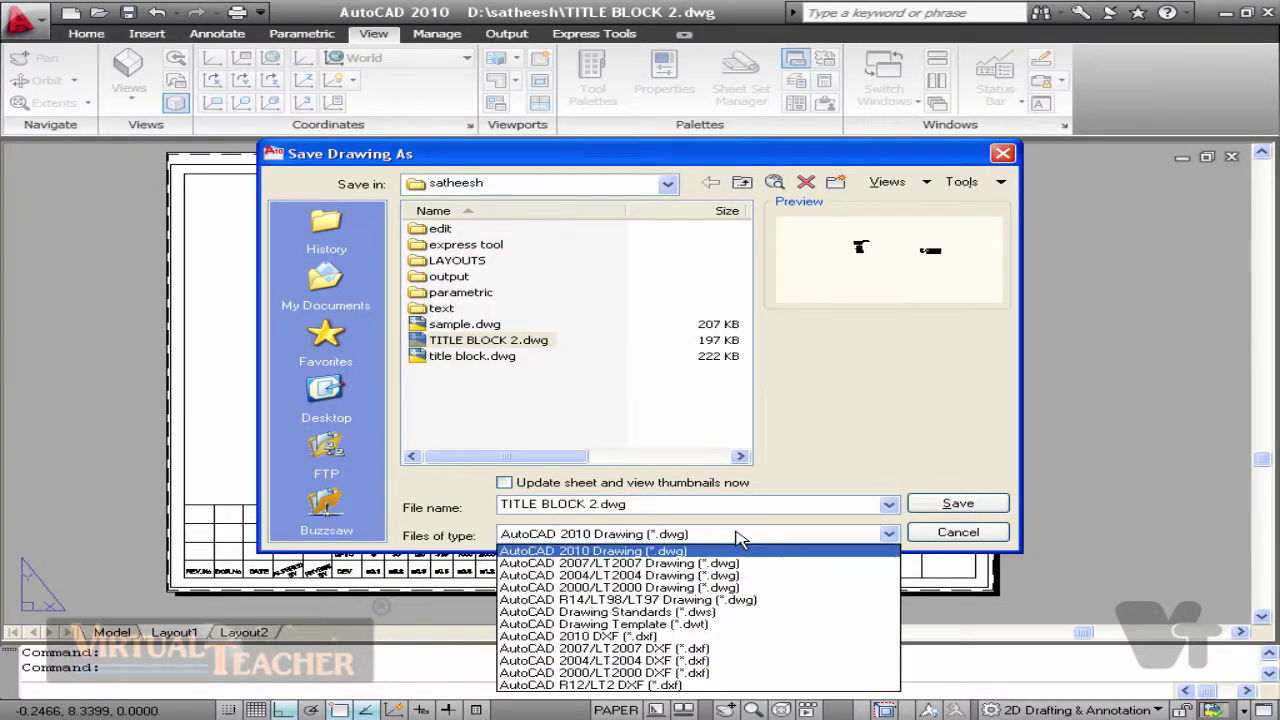
left_click(700, 624)
left_click(556, 505)
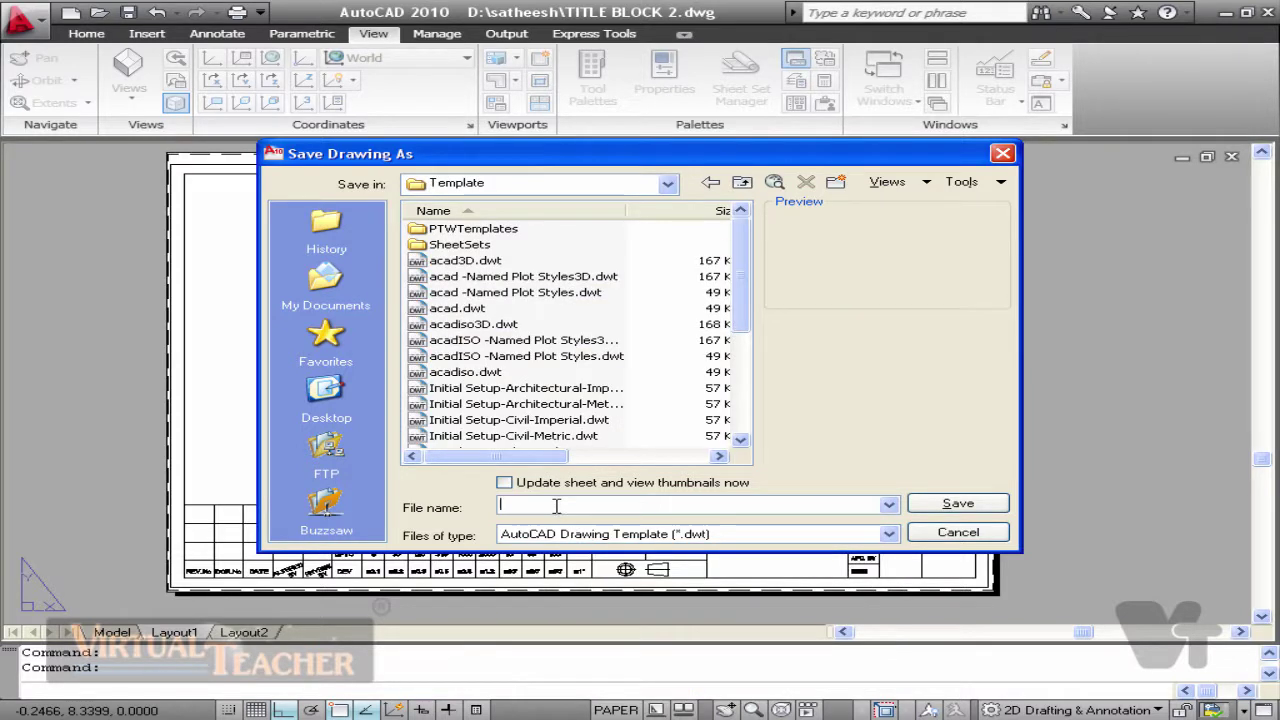
type("TEST")
key("Return")
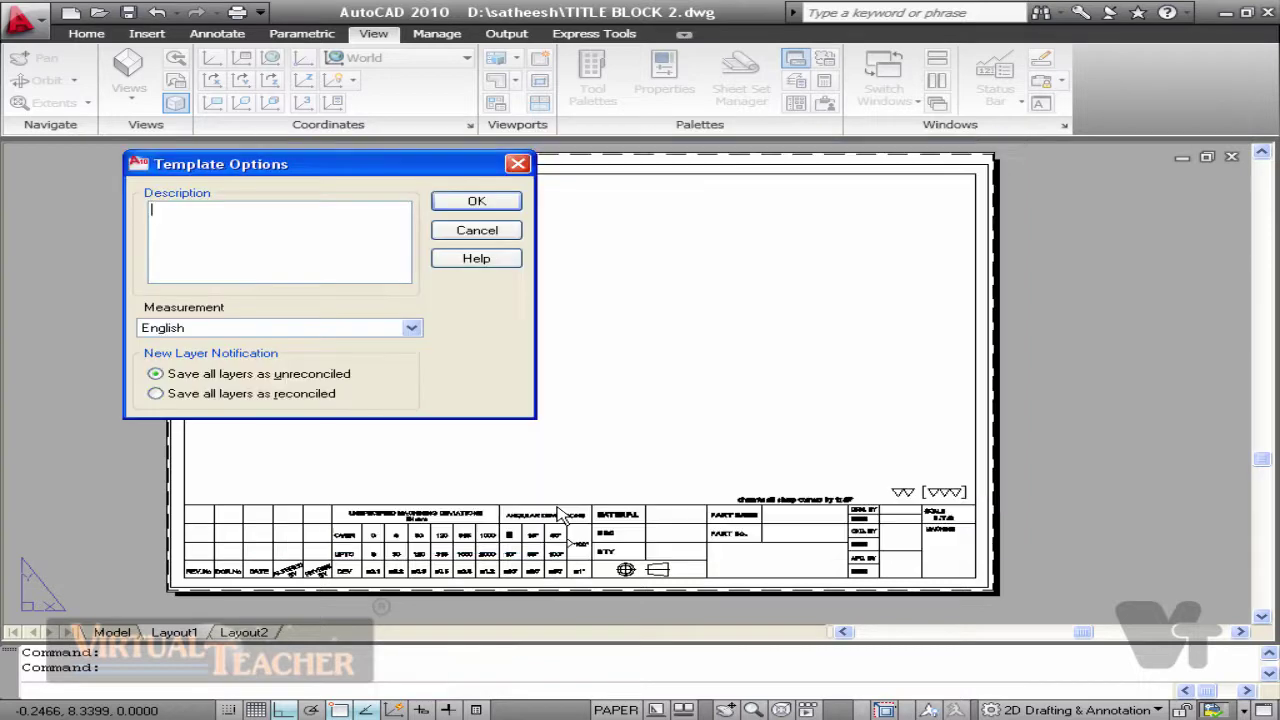
left_click(477, 202)
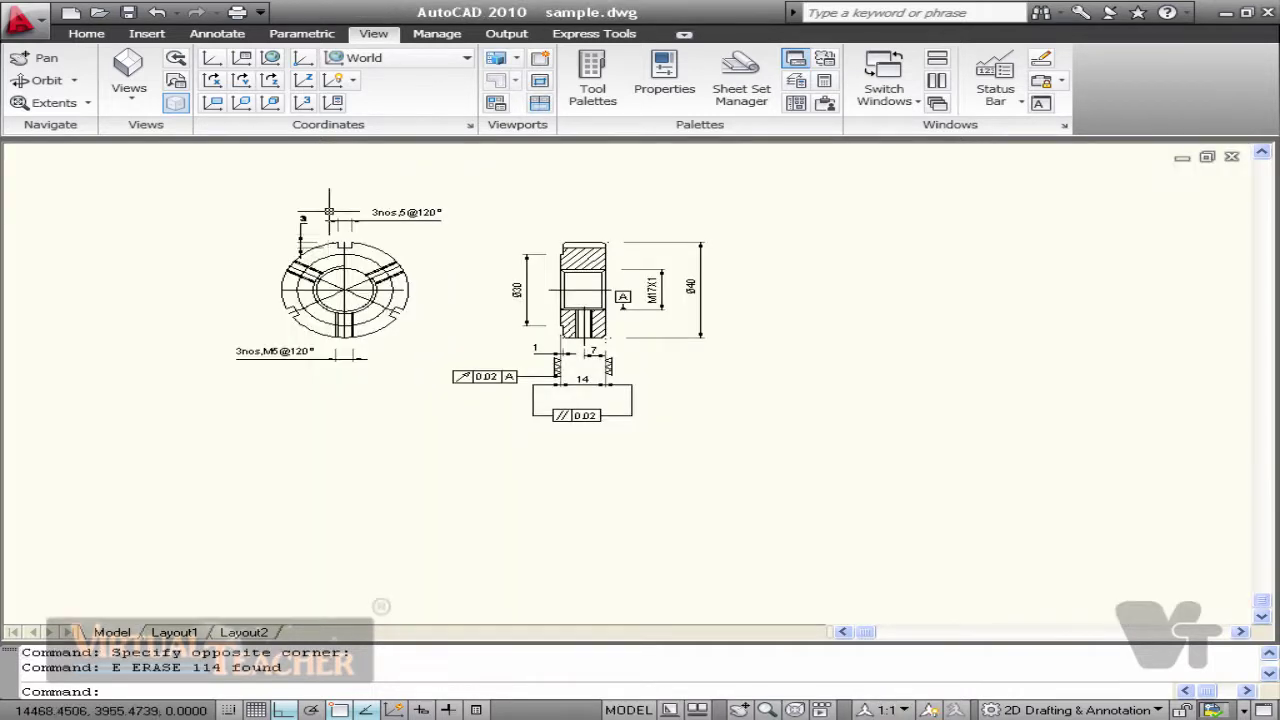
Insert a new layout from the TEST.dwt template, dismissing the proxy notice.
left_click(184, 634)
right_click(182, 638)
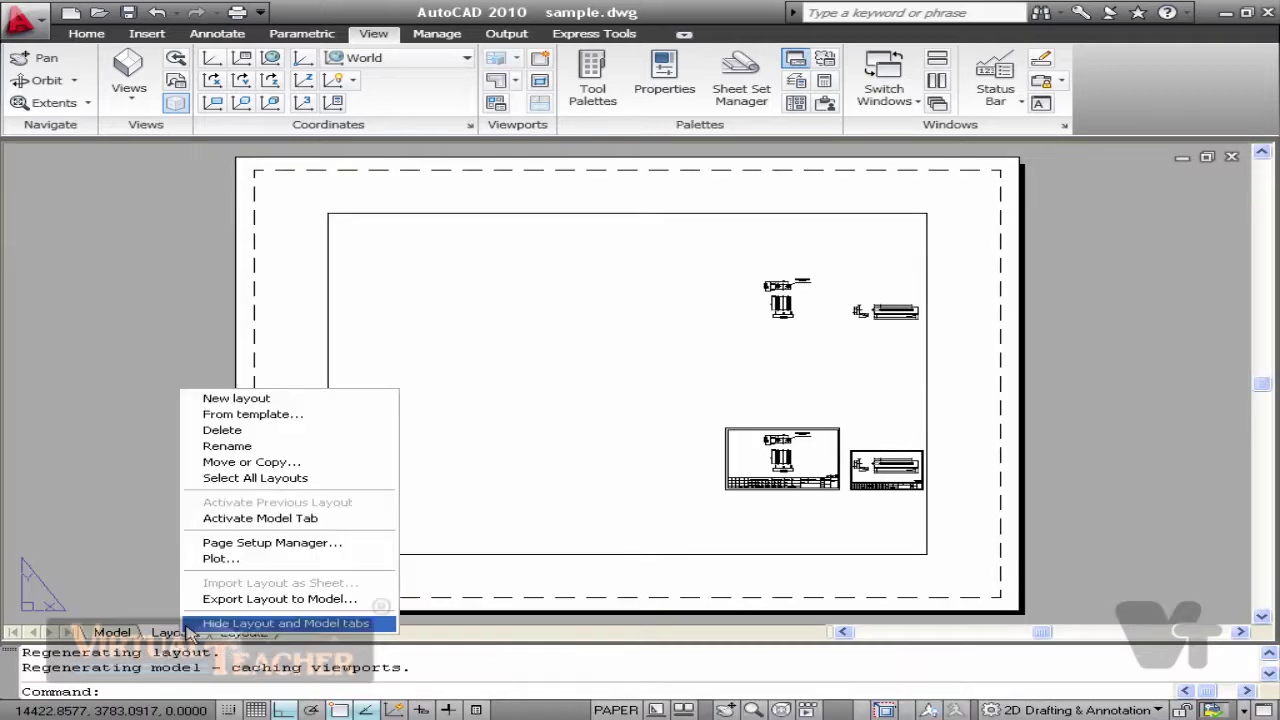
left_click(250, 414)
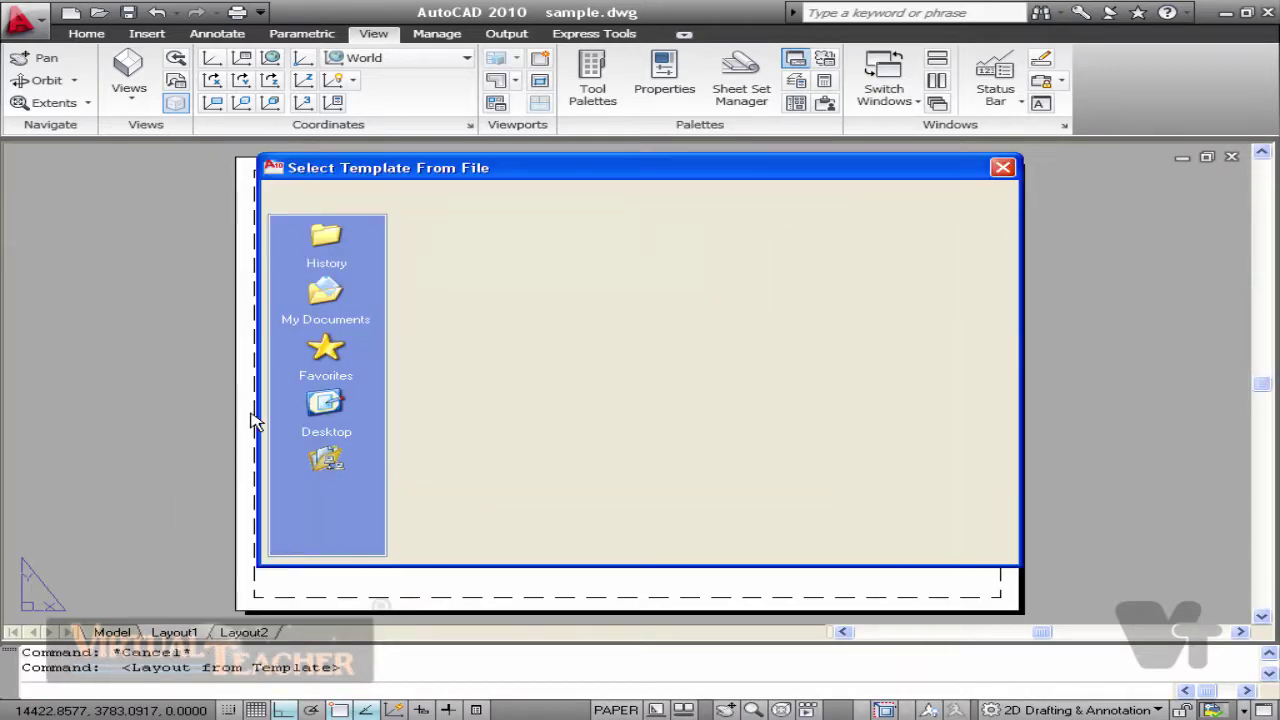
left_click_drag(748, 318, 748, 403)
left_click(455, 420)
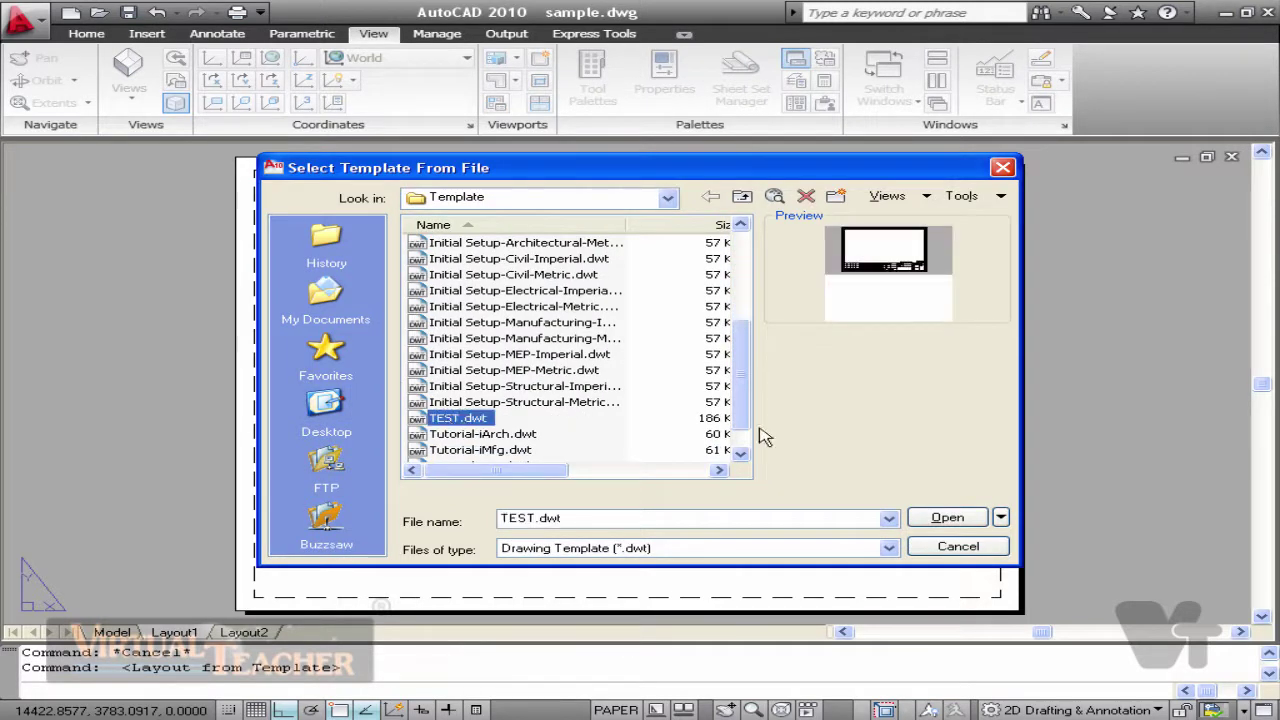
left_click(948, 518)
left_click(755, 297)
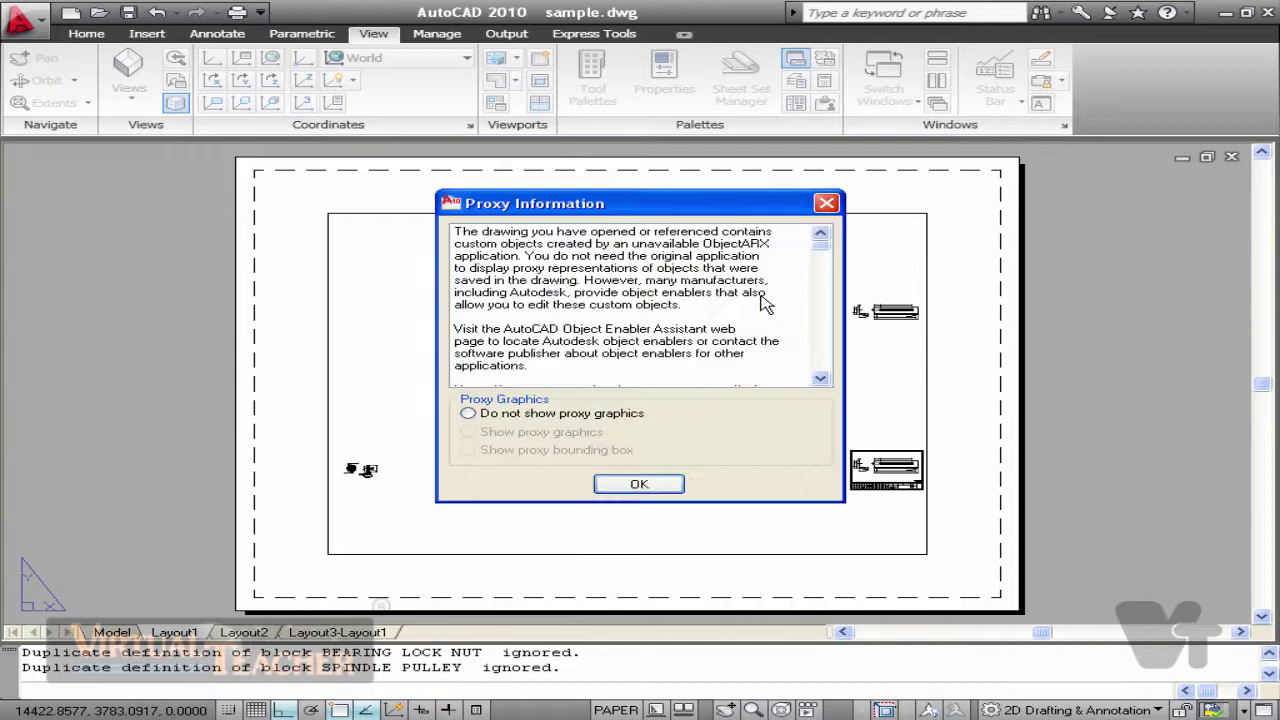
left_click(640, 483)
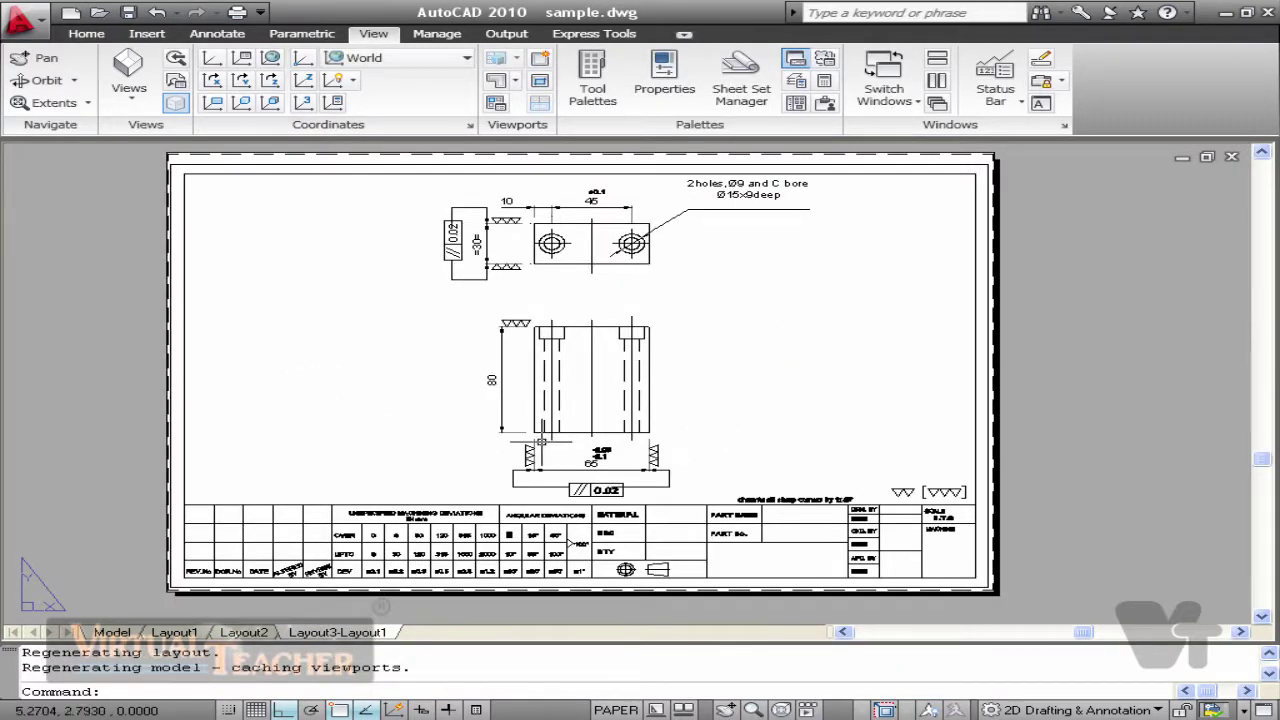
Check the part drawings in model space, then return to Layout3-Layout1.
left_click(112, 632)
scroll(677, 420, "down", 3)
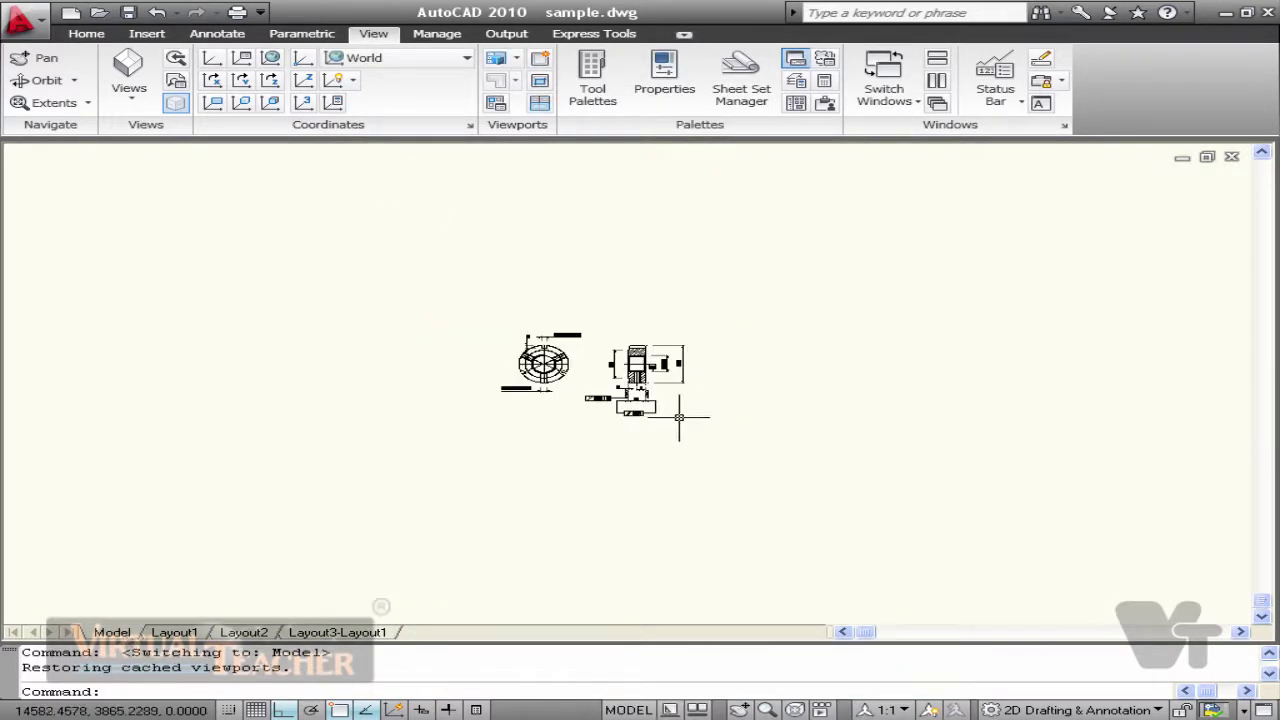
key("ctrl+Page_Up")
left_click(821, 419)
Zoom the viewport to extents, enlarge the ring part, then open the Plot dialog.
double_click(761, 414)
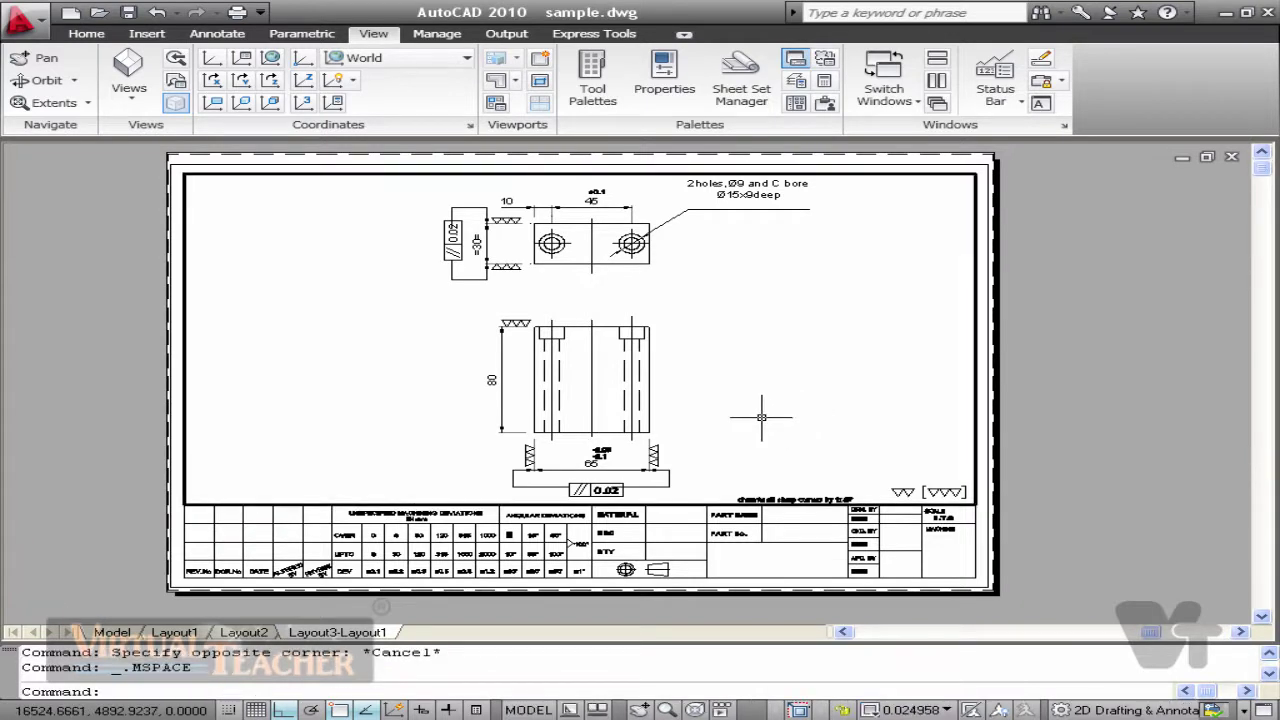
type("z")
key("Return")
type("E")
key("Return")
scroll(630, 344, "up", 3)
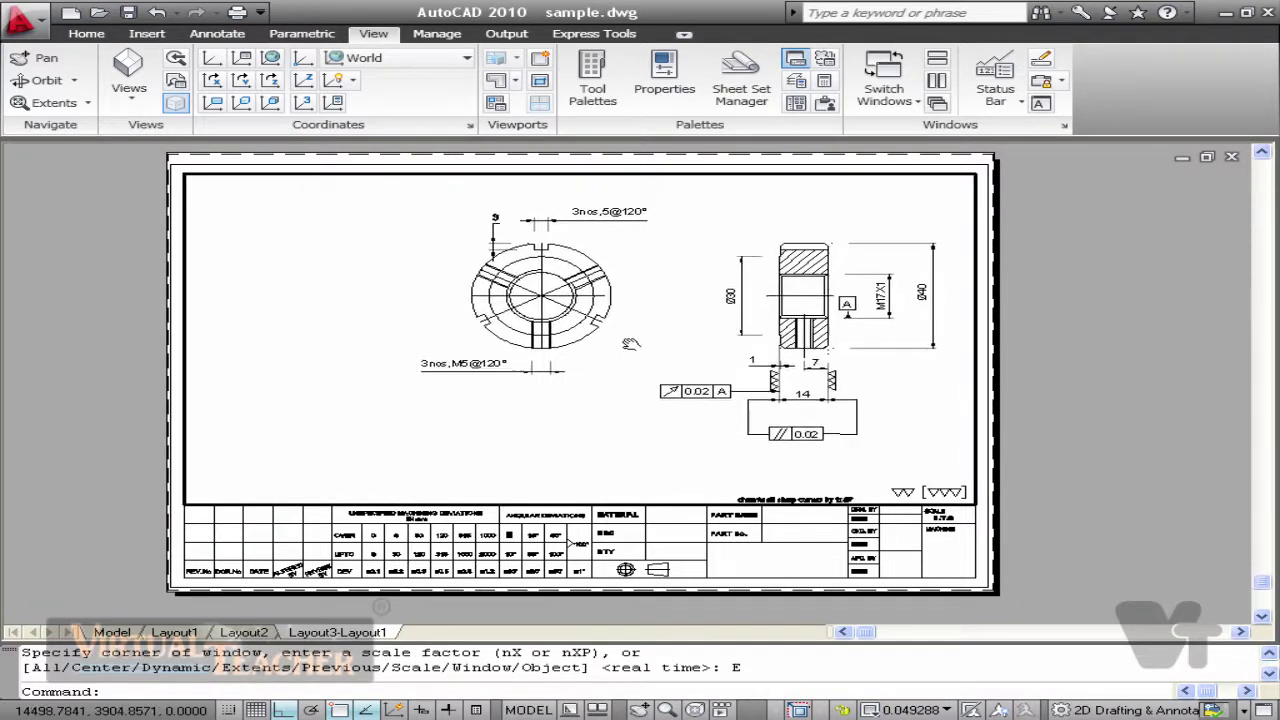
scroll(630, 344, "up", 2)
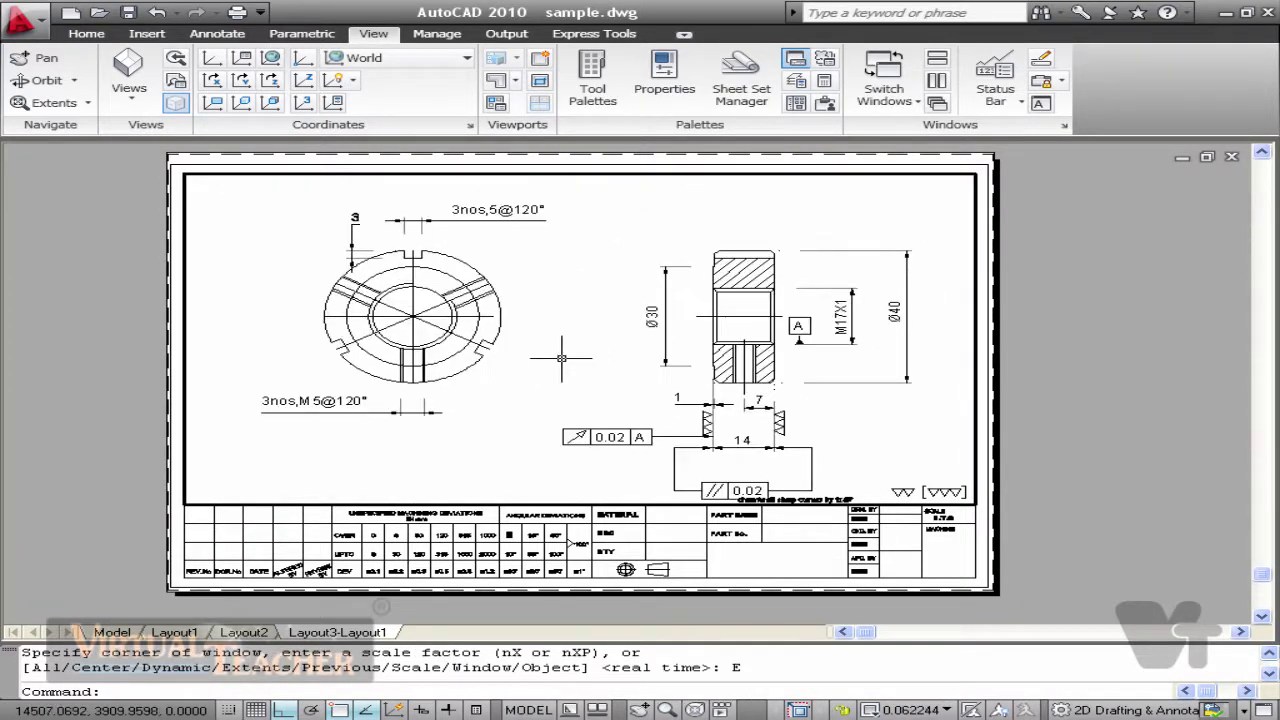
double_click(1123, 380)
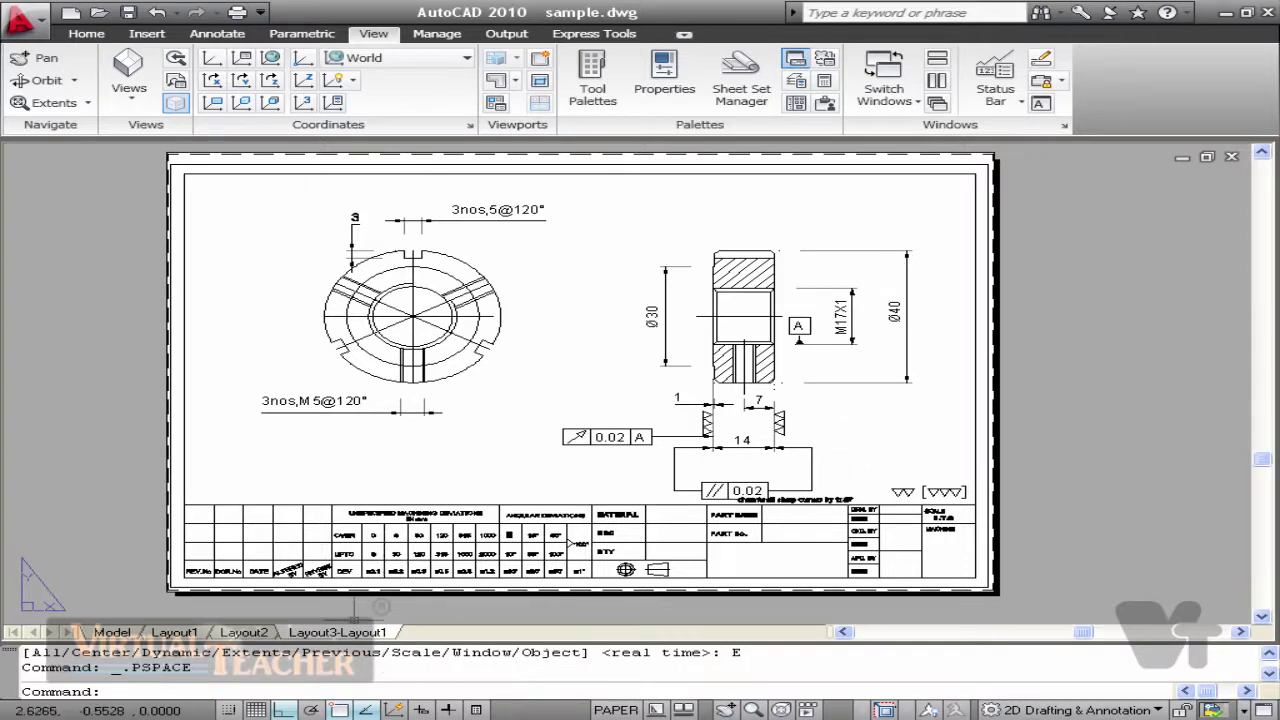
key("ctrl+p")
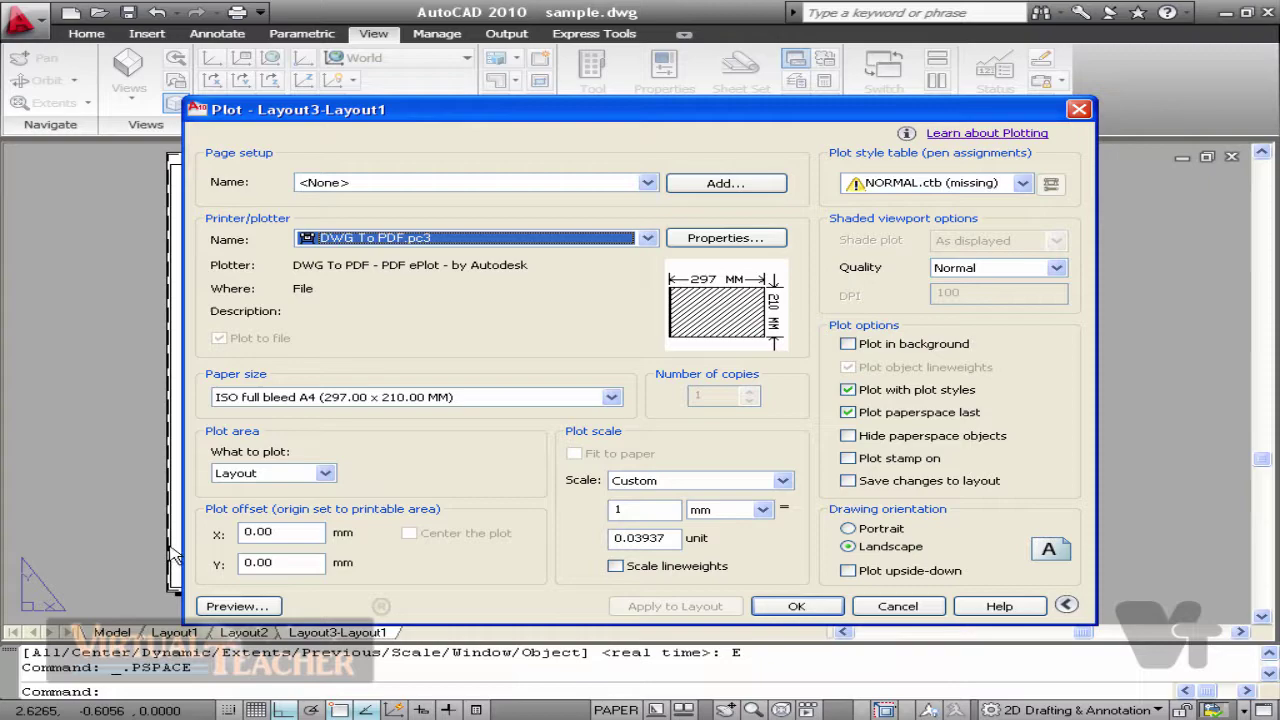
left_click(262, 606)
right_click(655, 467)
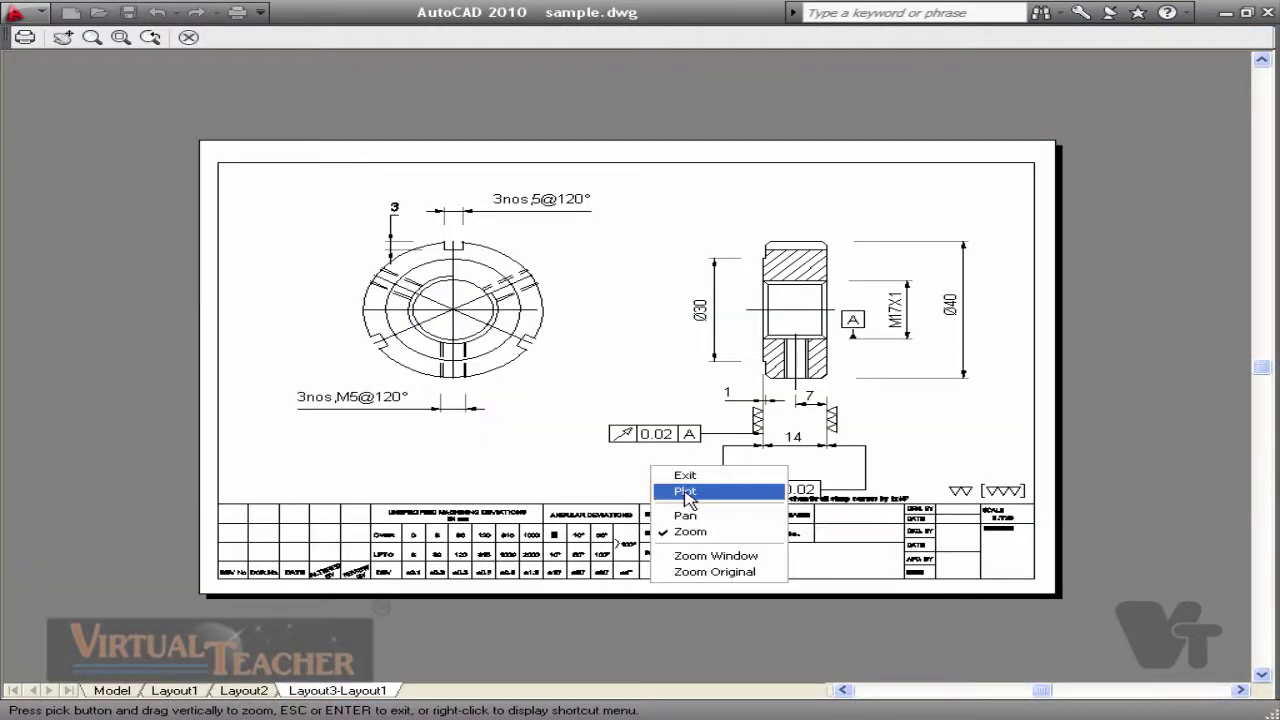
key("Escape")
key("Escape")
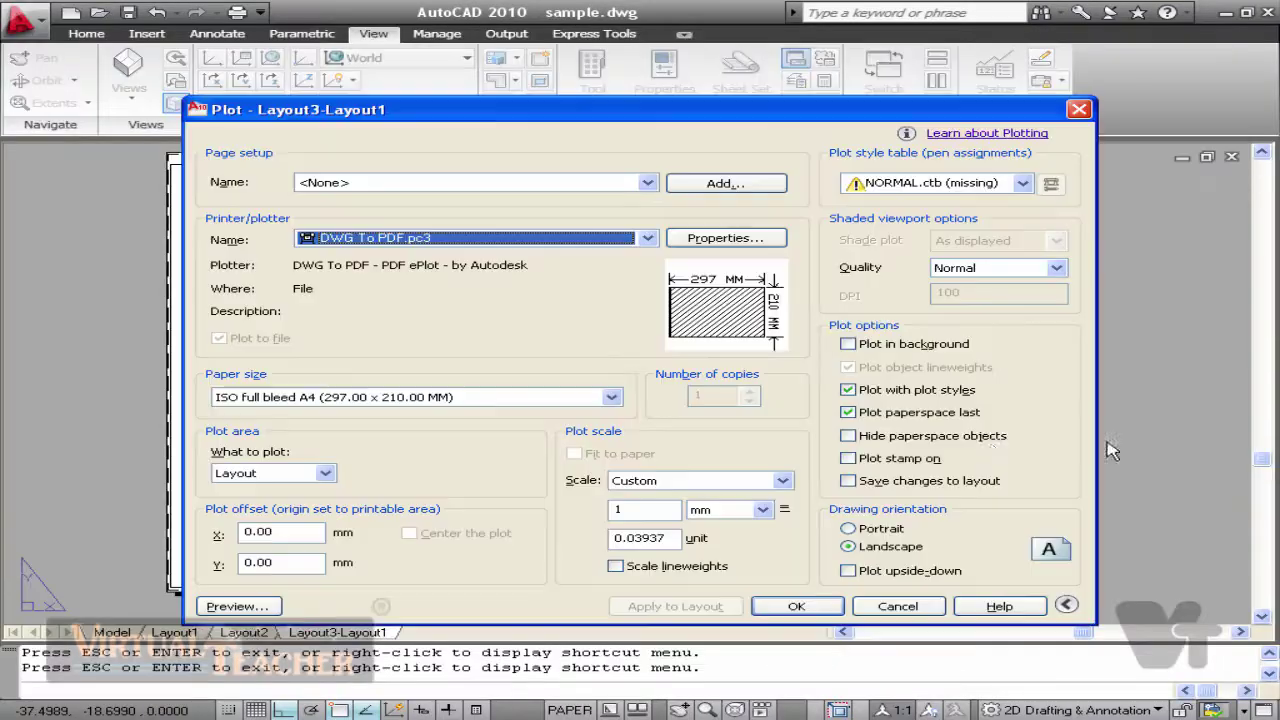
key("Escape")
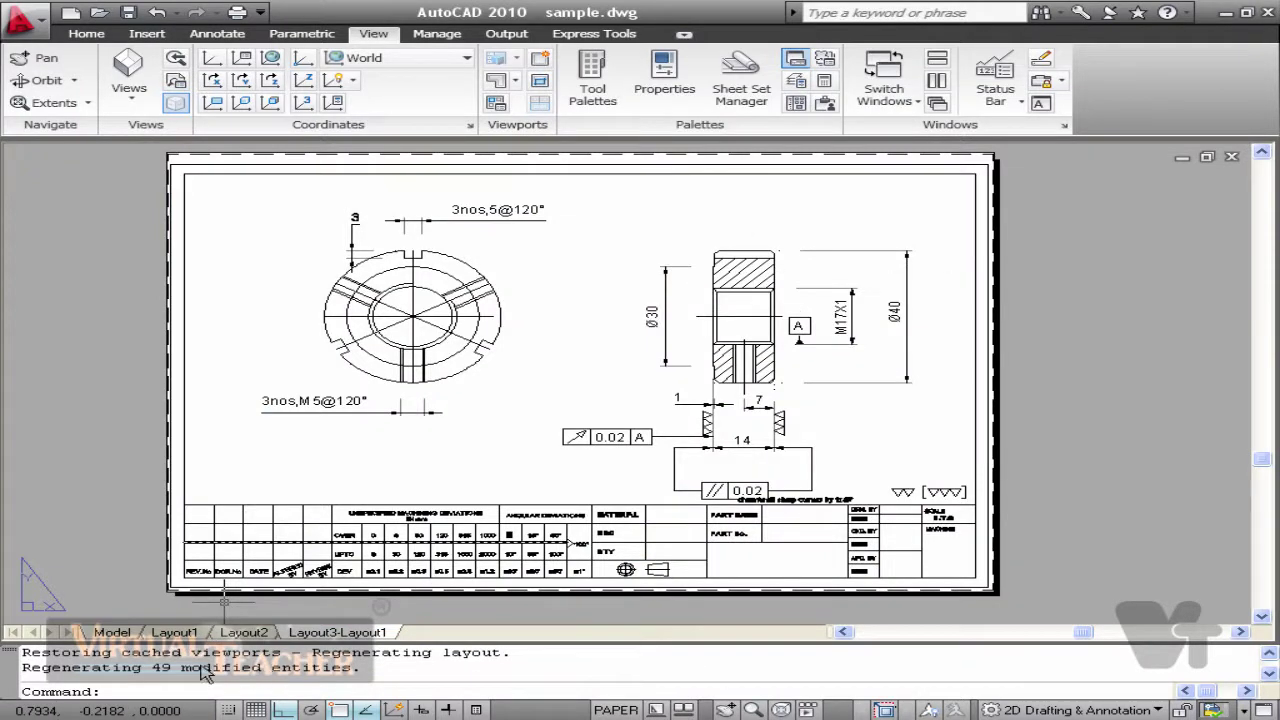
Rename the Layout3-Layout1 layout to PLOT 1.
right_click(337, 634)
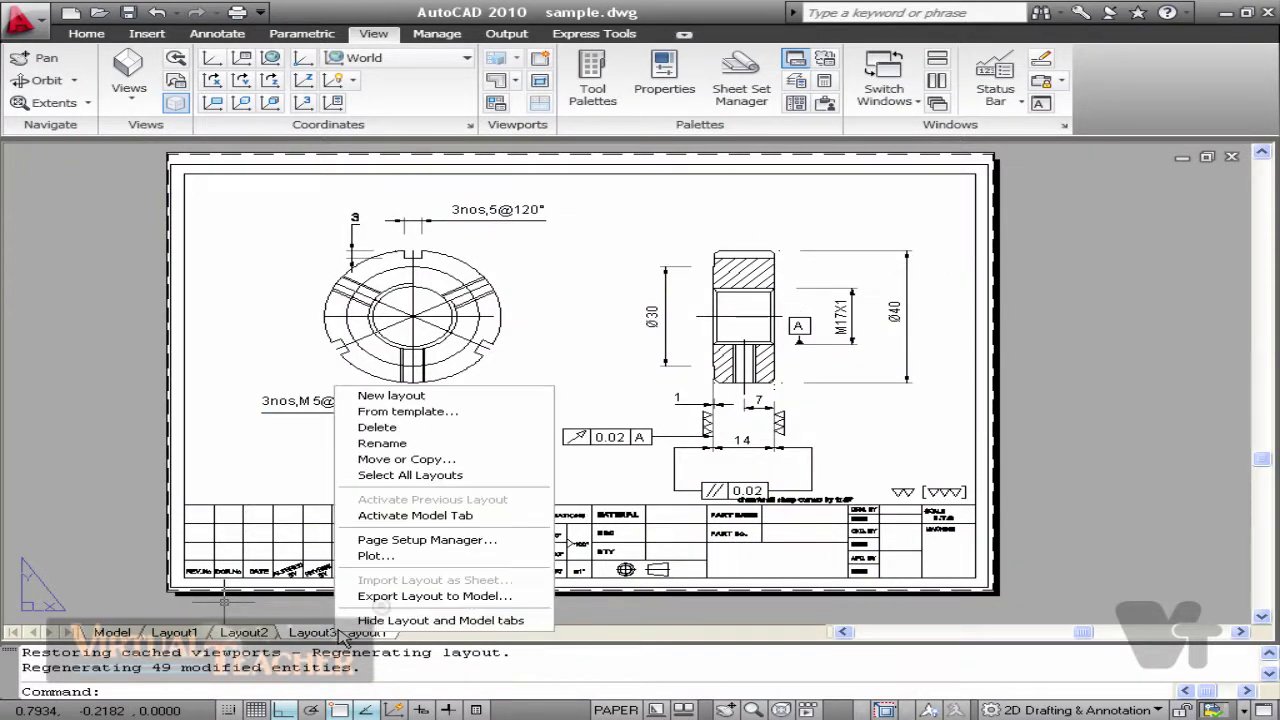
left_click(390, 445)
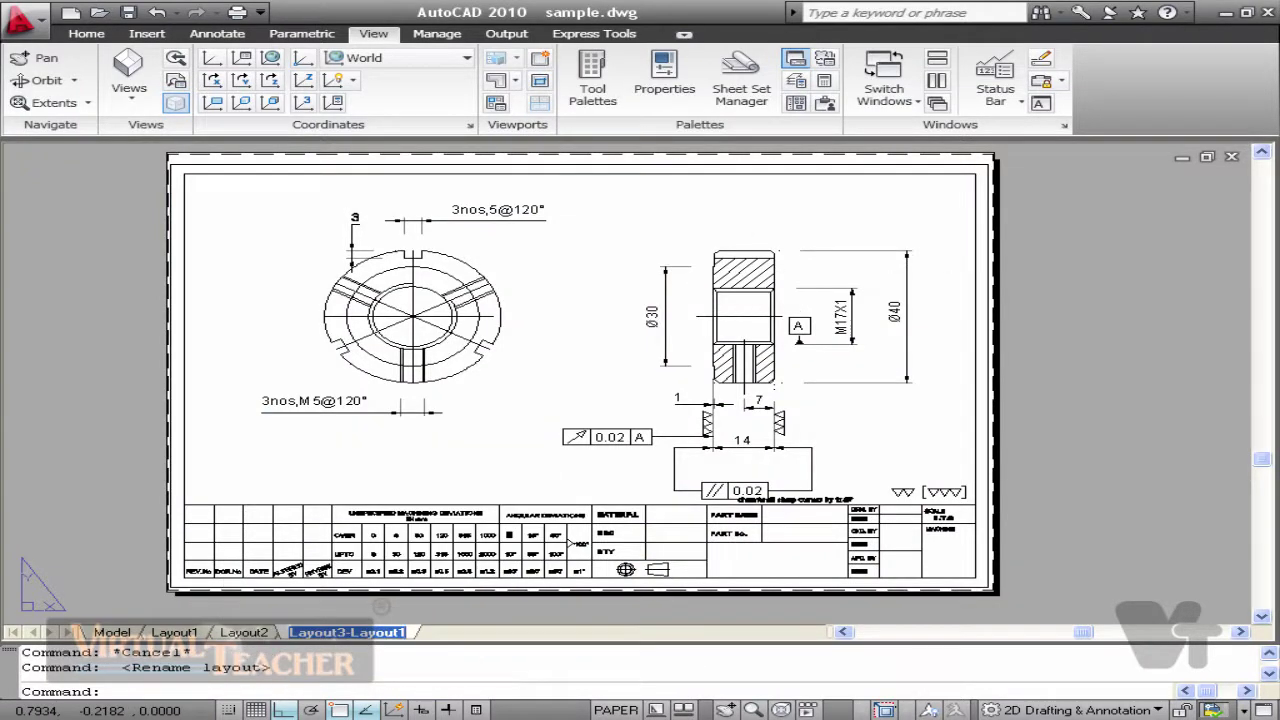
type("PLOT 1")
key("Return")
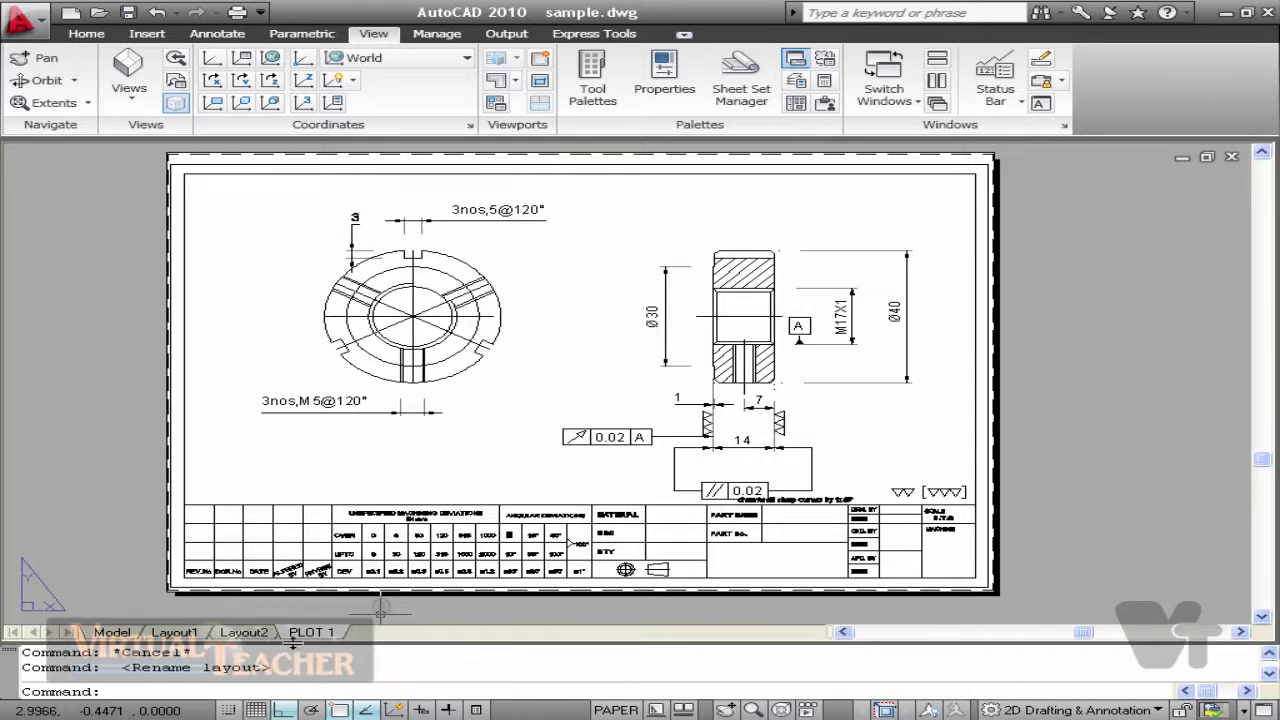
Add another layout from TEST.dwt and activate its viewport.
right_click(293, 634)
left_click(355, 410)
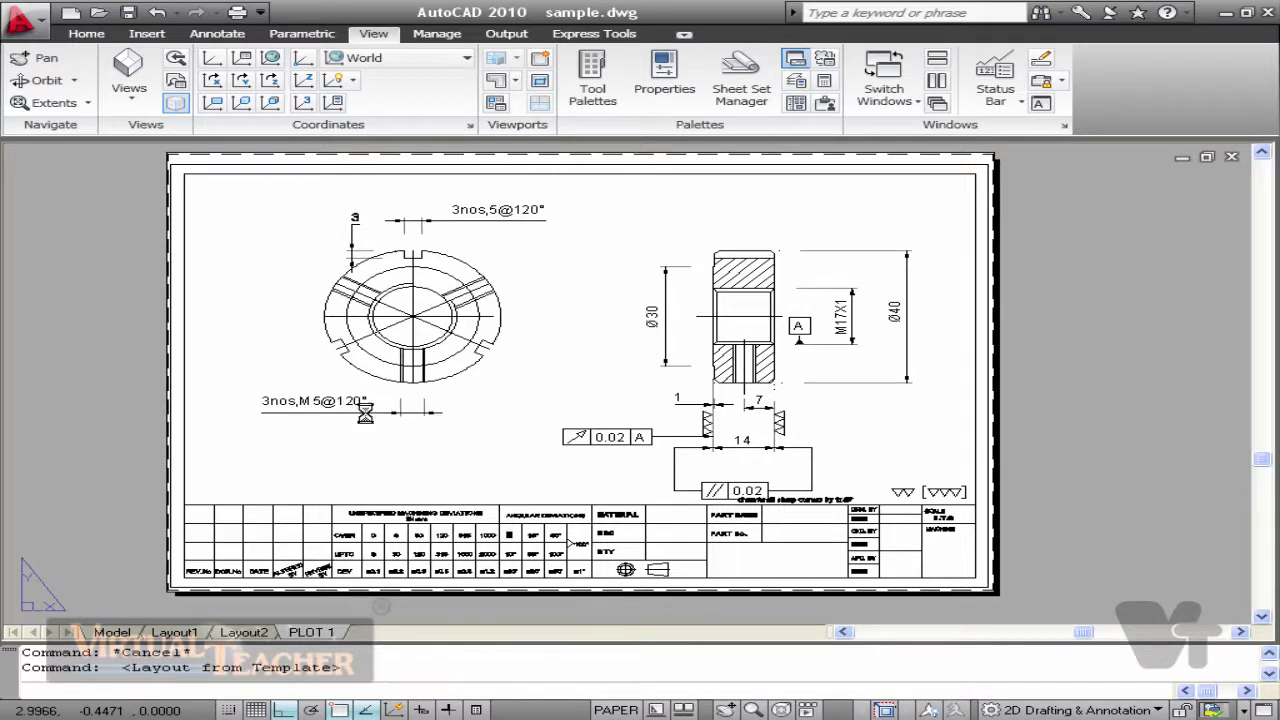
left_click(745, 348)
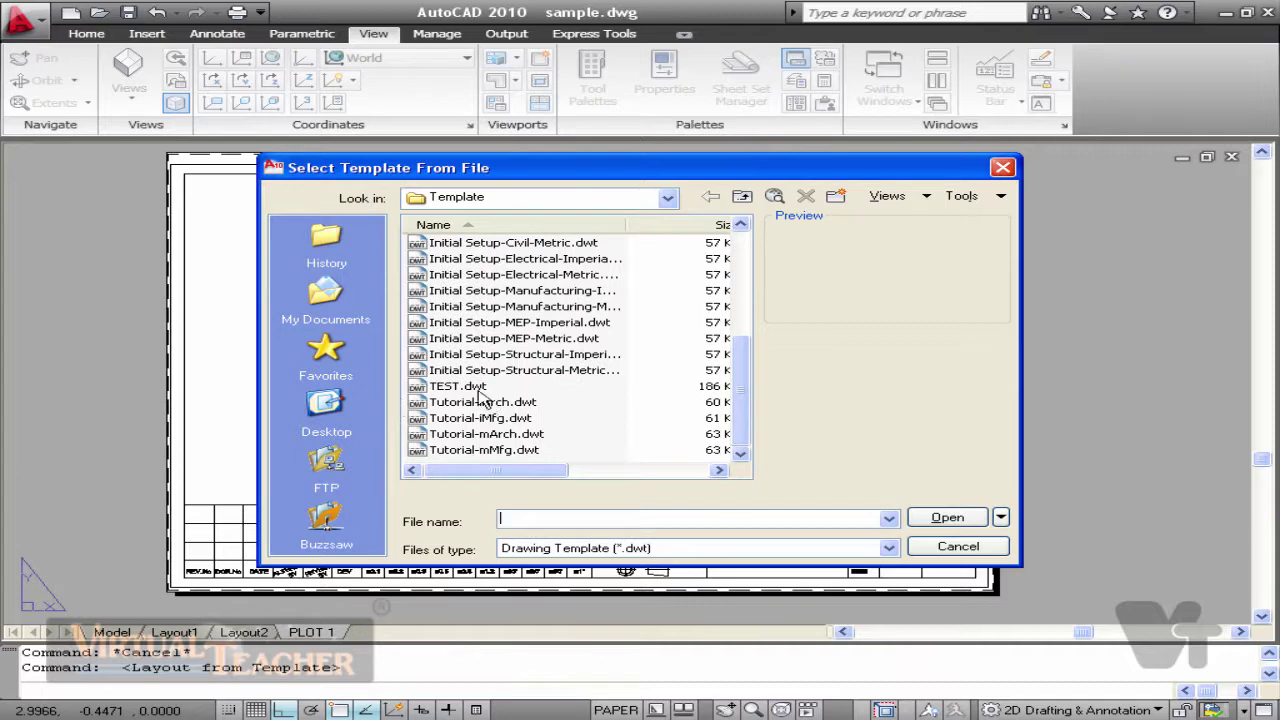
left_click(470, 387)
left_click(945, 517)
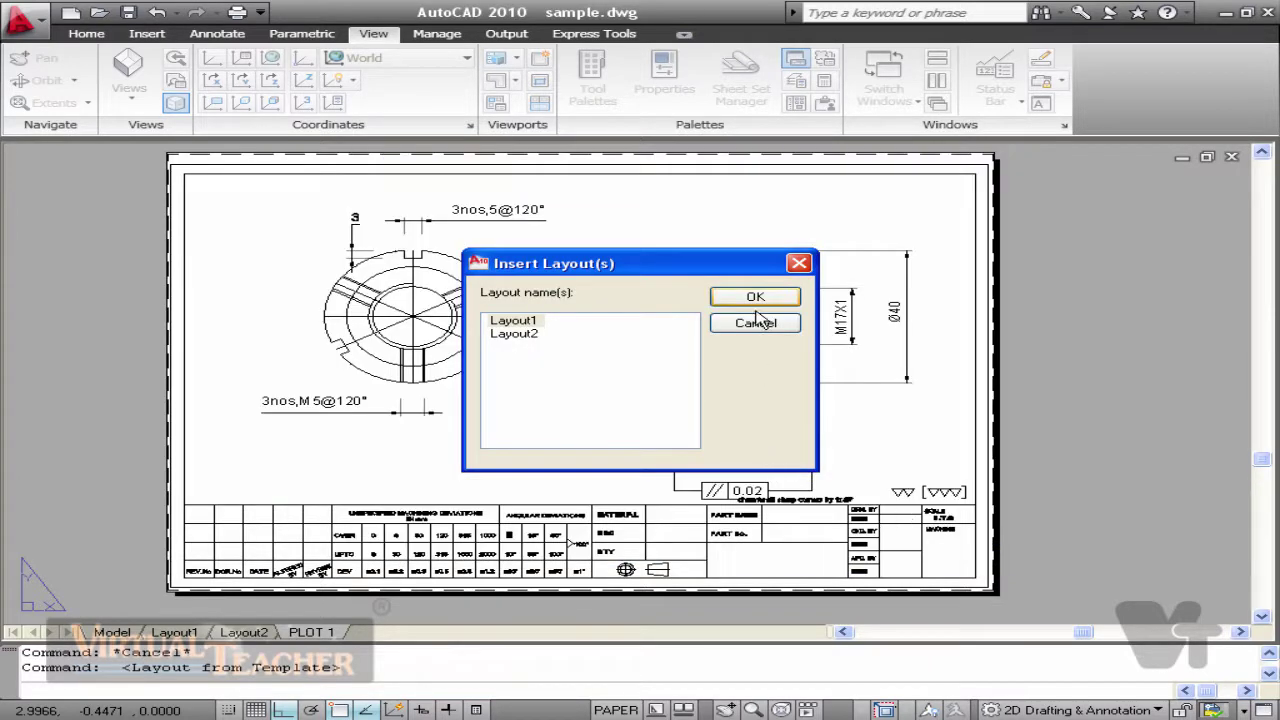
left_click(751, 294)
left_click(639, 484)
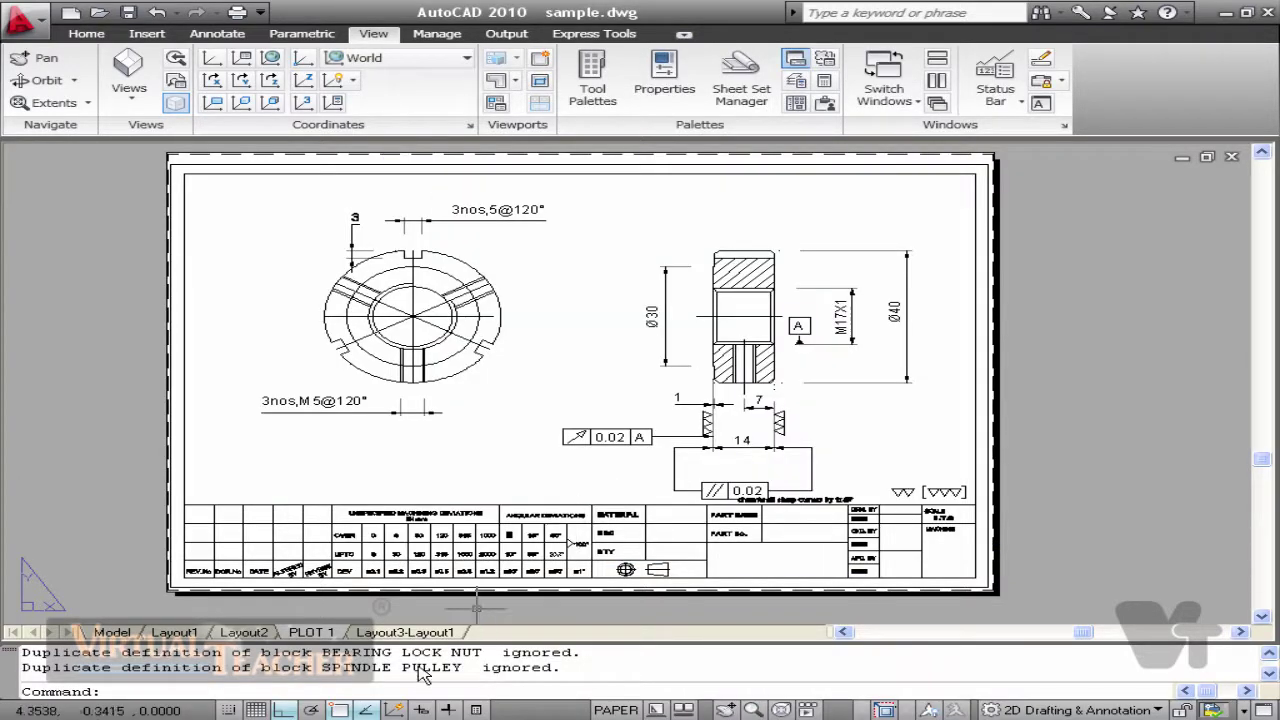
left_click(417, 632)
double_click(696, 389)
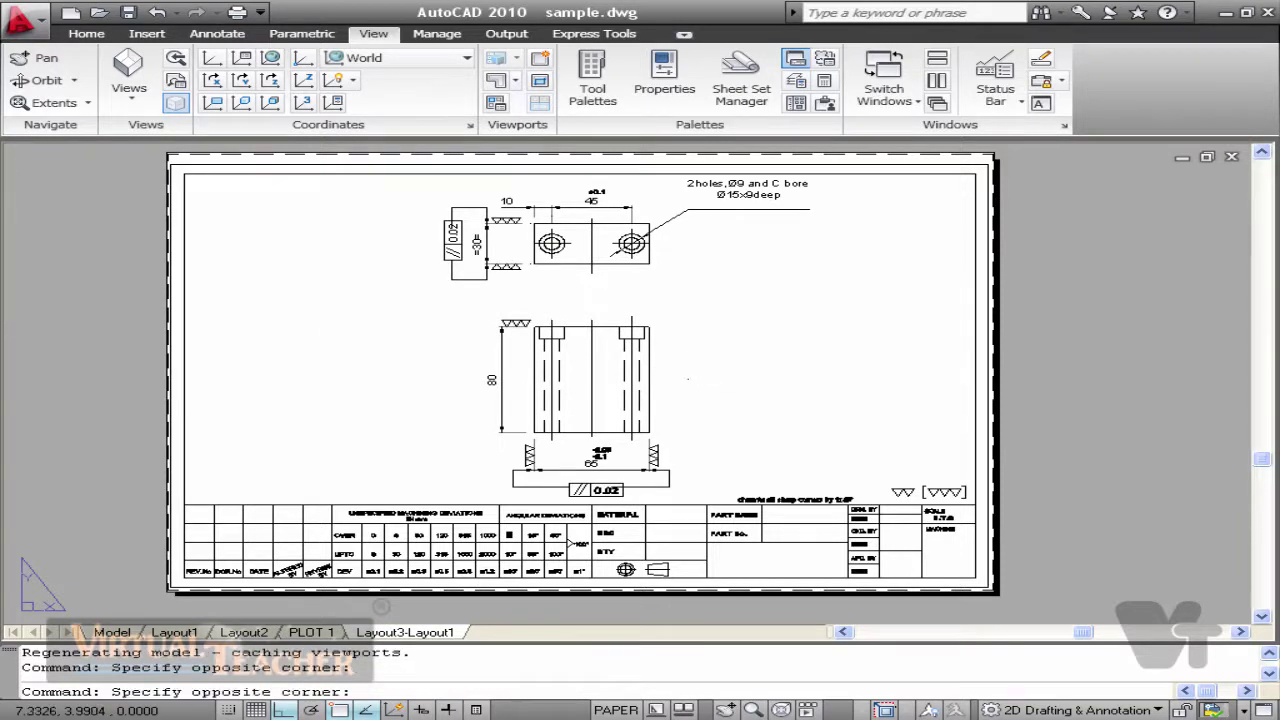
Pan the viewport to the slotted angle drawing, then return to paper space.
scroll(700, 375, "down", 6)
middle_click_drag(729, 356, 273, 356)
scroll(300, 360, "up", 8)
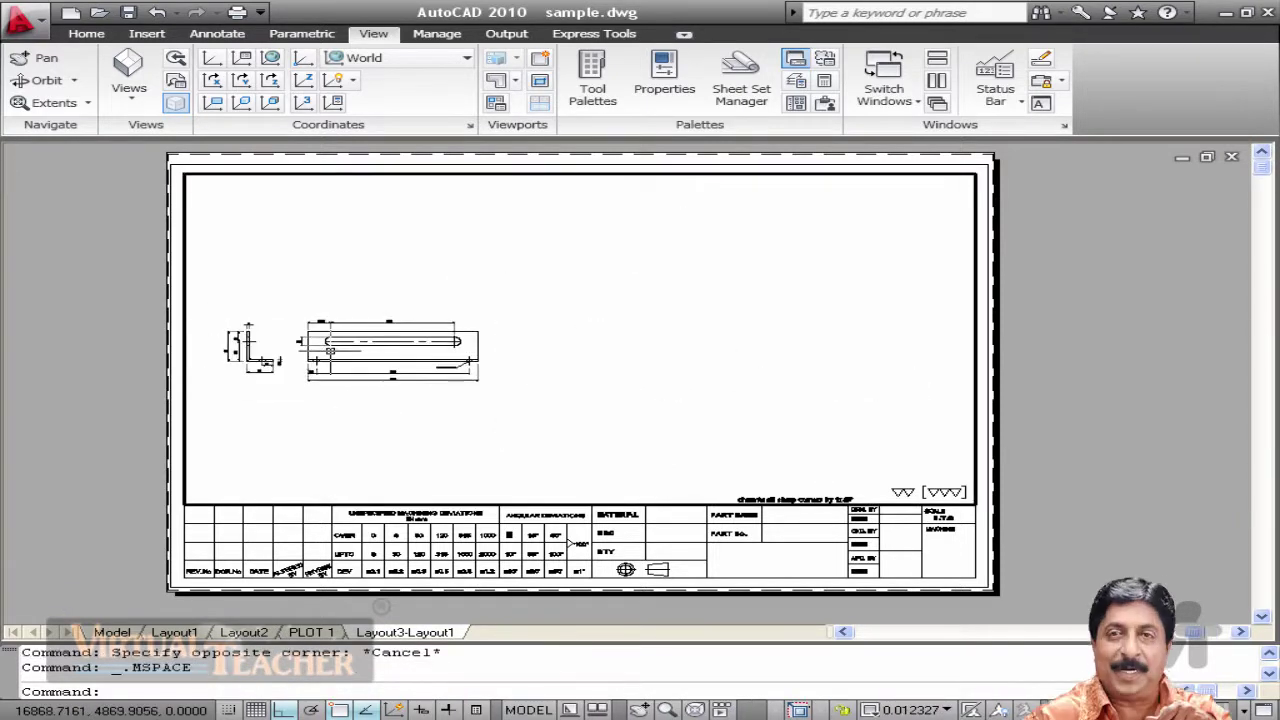
double_click(185, 157)
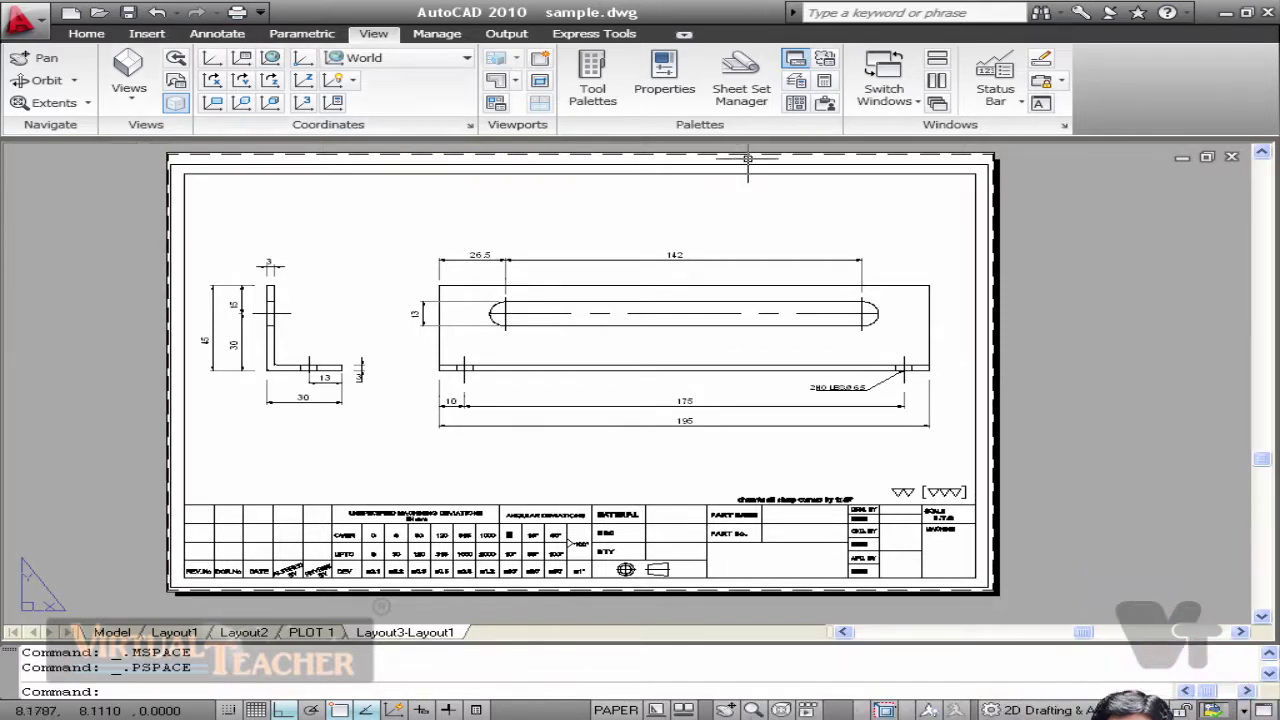
Rename the new layout to PLOT 2.
right_click(420, 638)
left_click(460, 443)
type("PLOT")
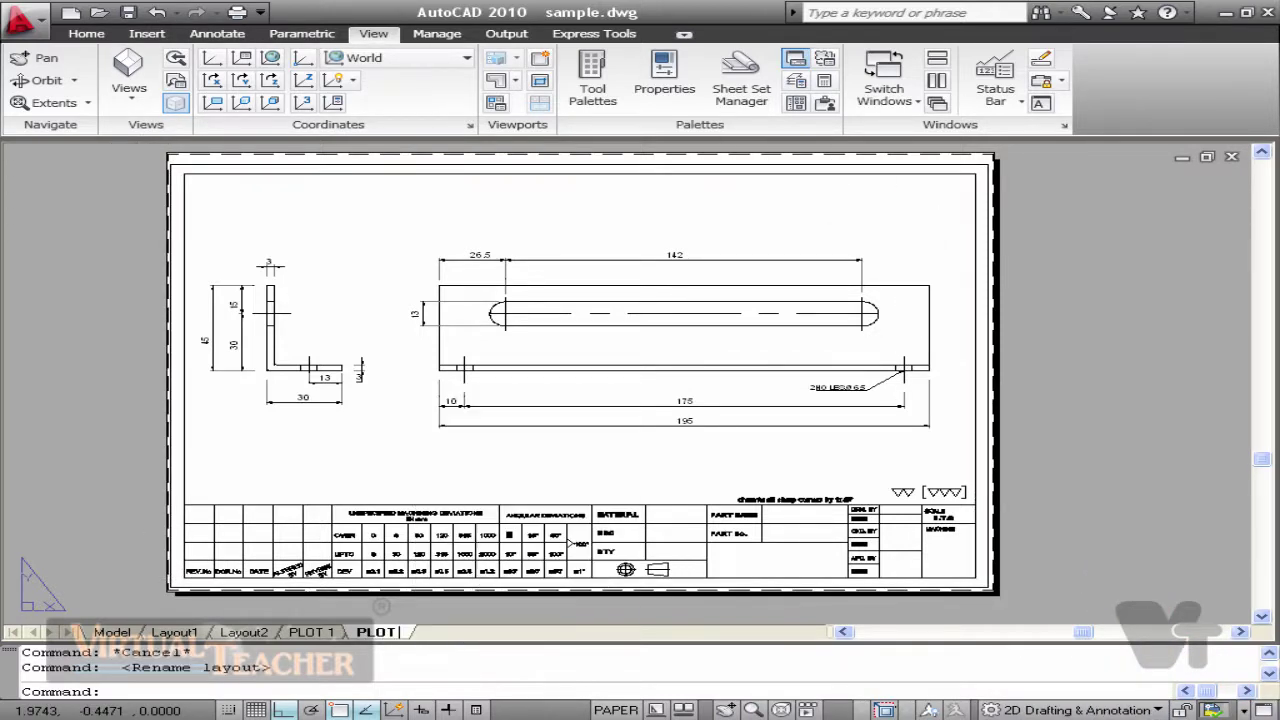
type(" 2")
key("Return")
Preview the PLOT 2 layout's plot.
right_click(396, 633)
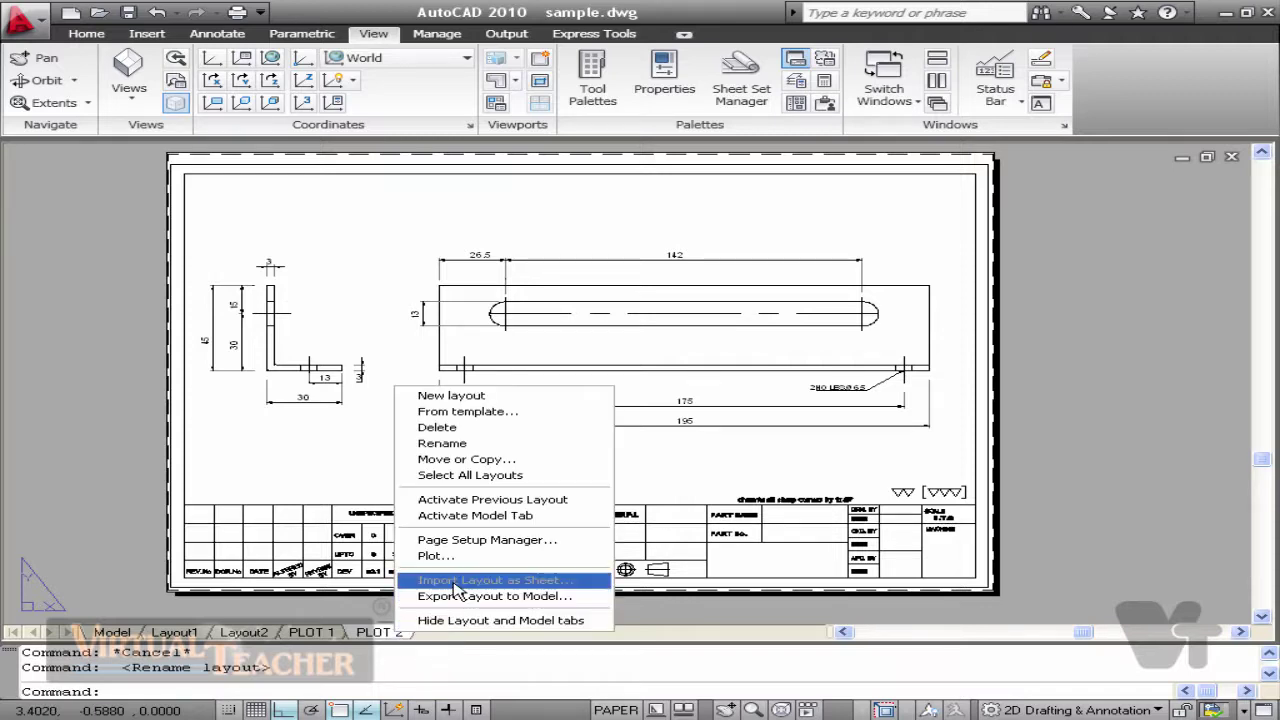
left_click(448, 558)
left_click(240, 606)
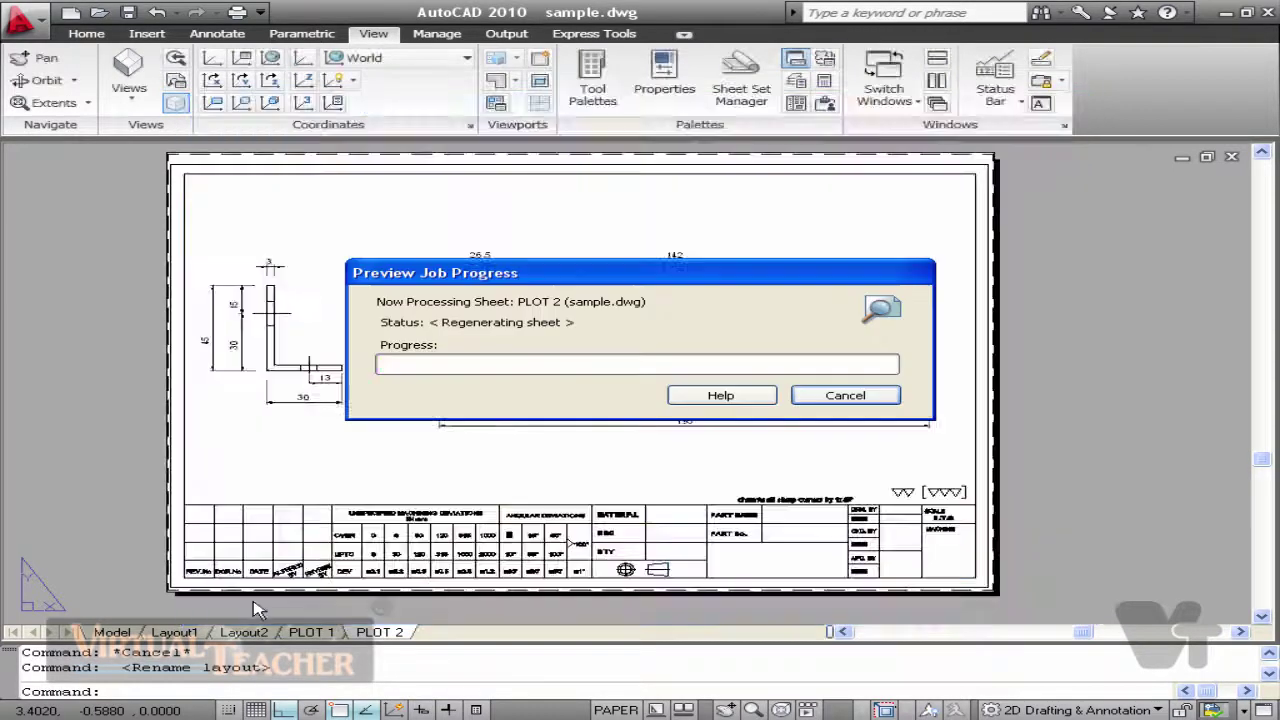